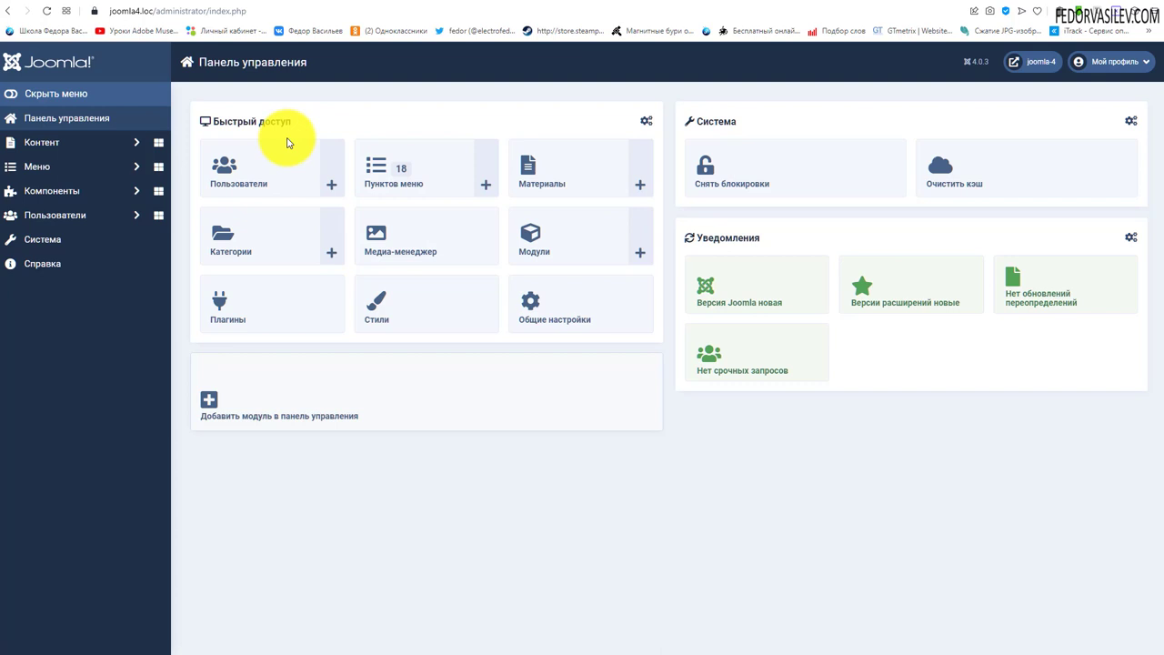
# - Inspect the site's home page in the mobile device view, expanding the collapsed menu and its Вход submenu
pyautogui.click(203, 10)
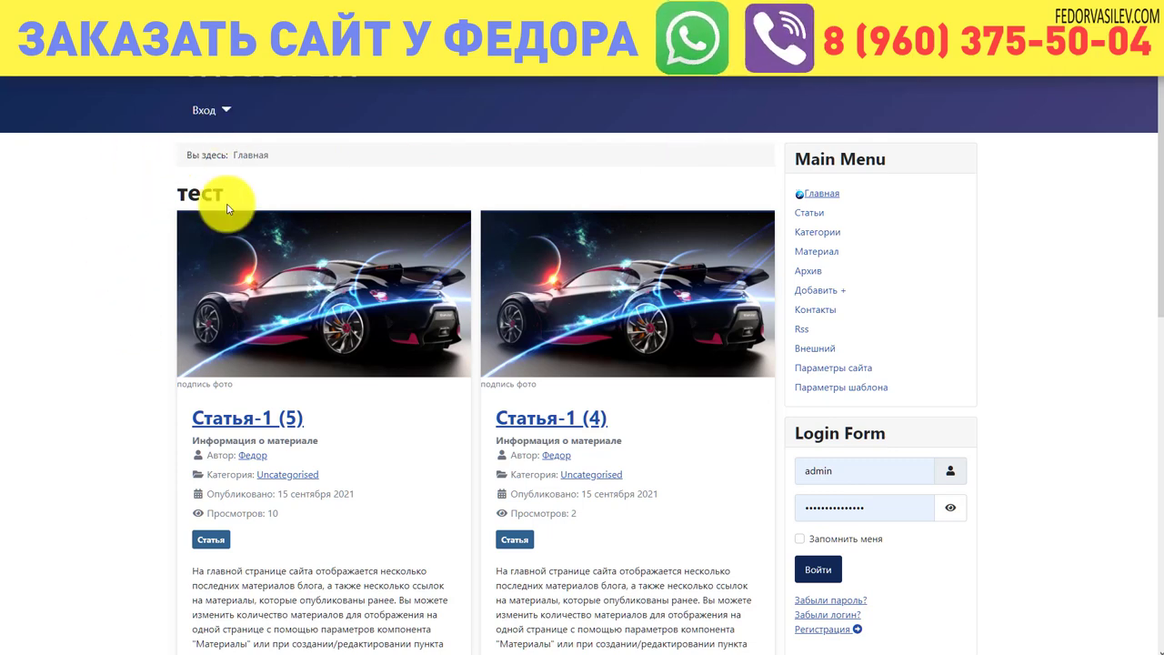
pyautogui.rightClick(150, 194)
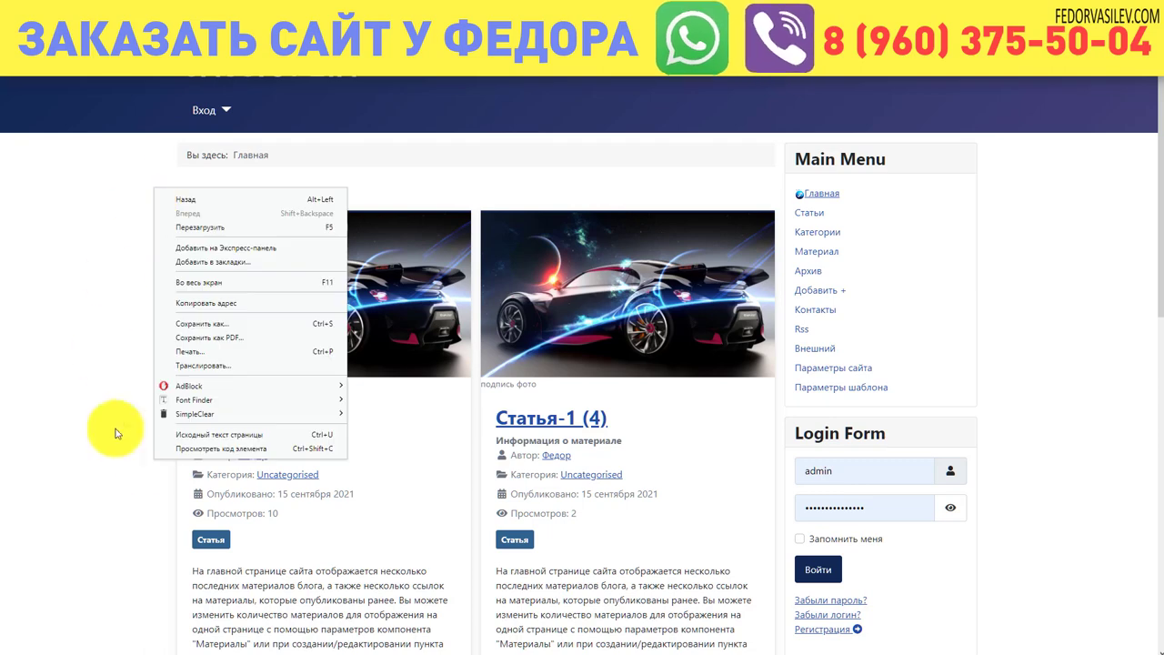
pyautogui.click(177, 449)
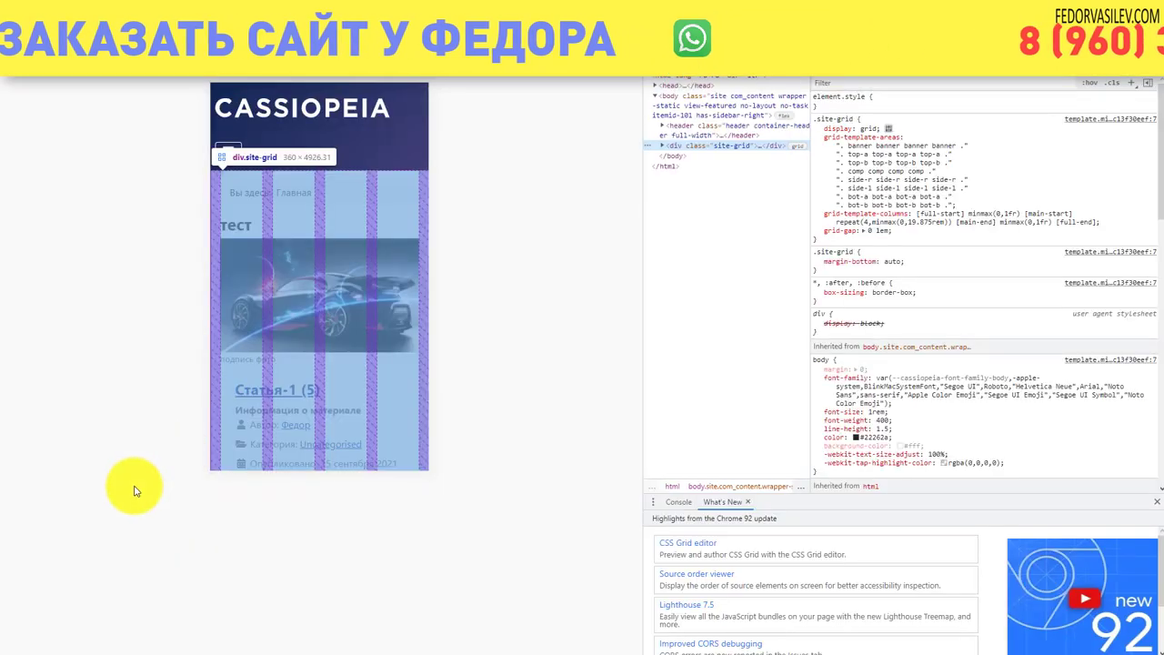
pyautogui.click(151, 322)
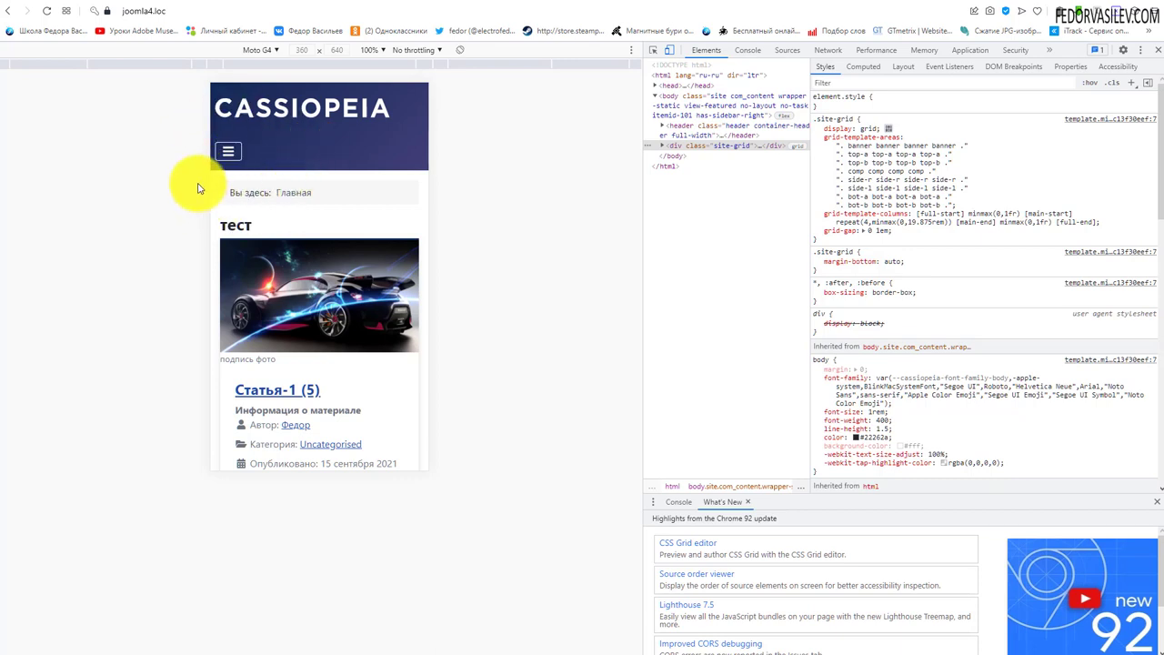
pyautogui.click(227, 149)
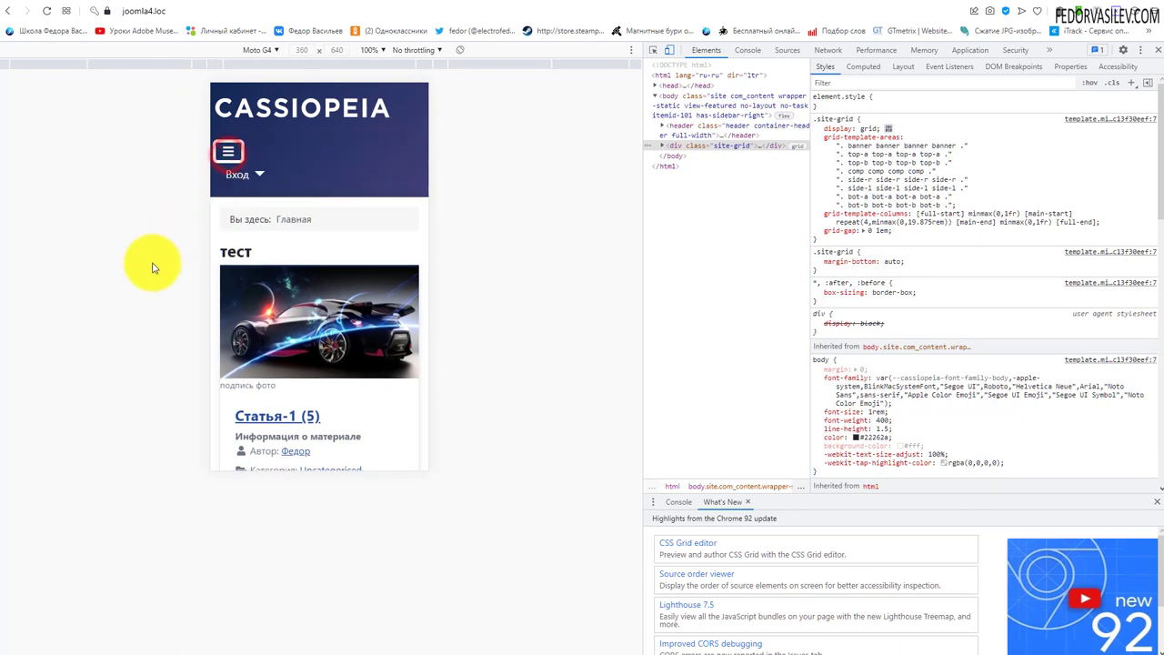
pyautogui.click(244, 191)
pyautogui.click(264, 172)
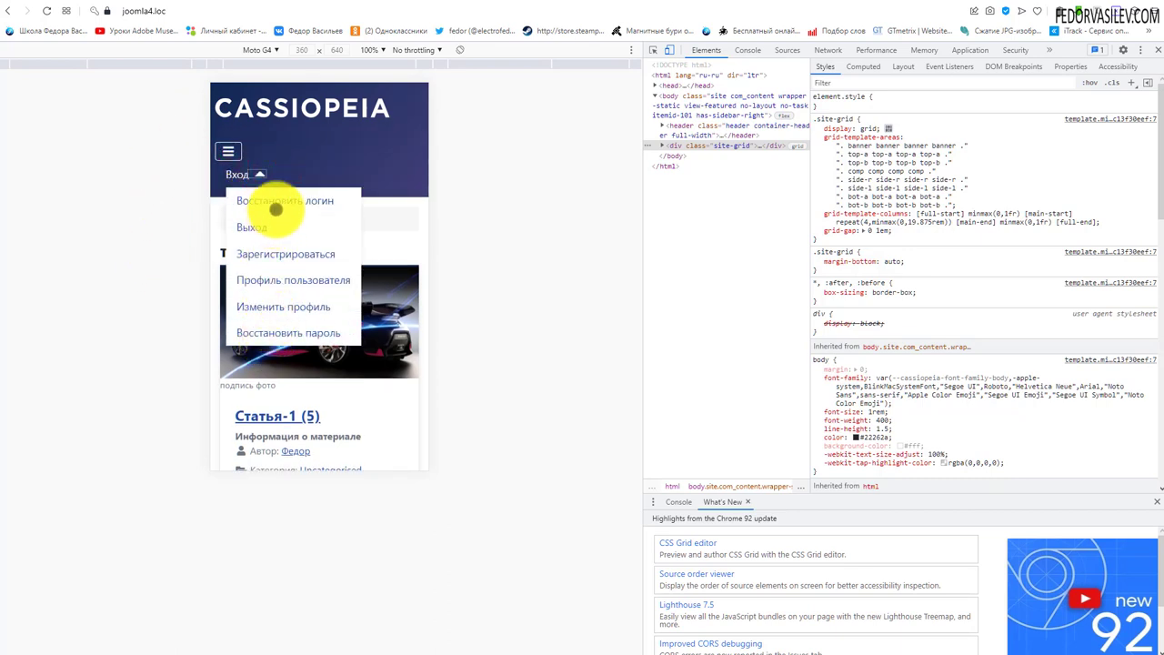
pyautogui.click(1157, 52)
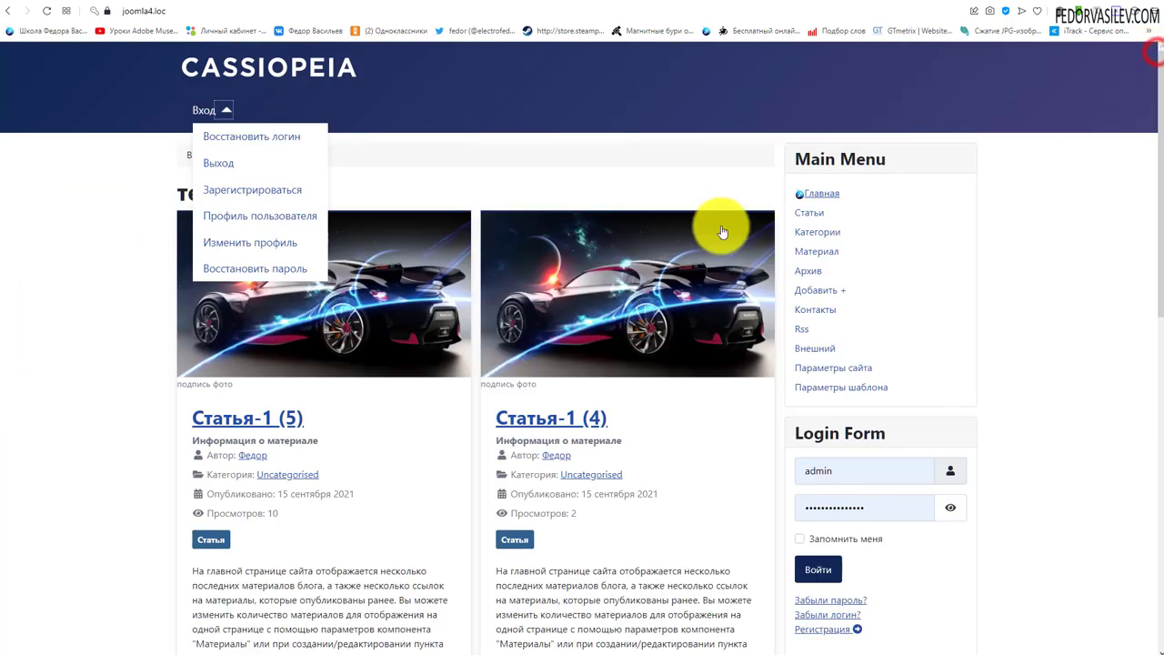
# - Collapse and expand the Вход submenu in the desktop view of the home page
pyautogui.click(152, 166)
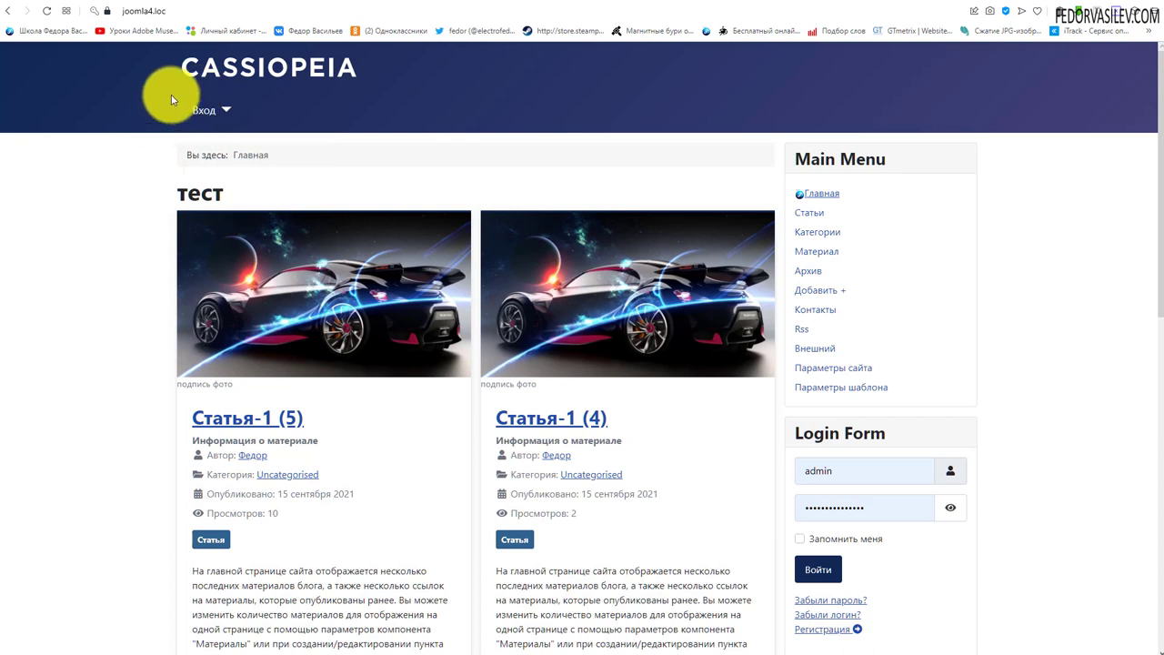
pyautogui.click(229, 111)
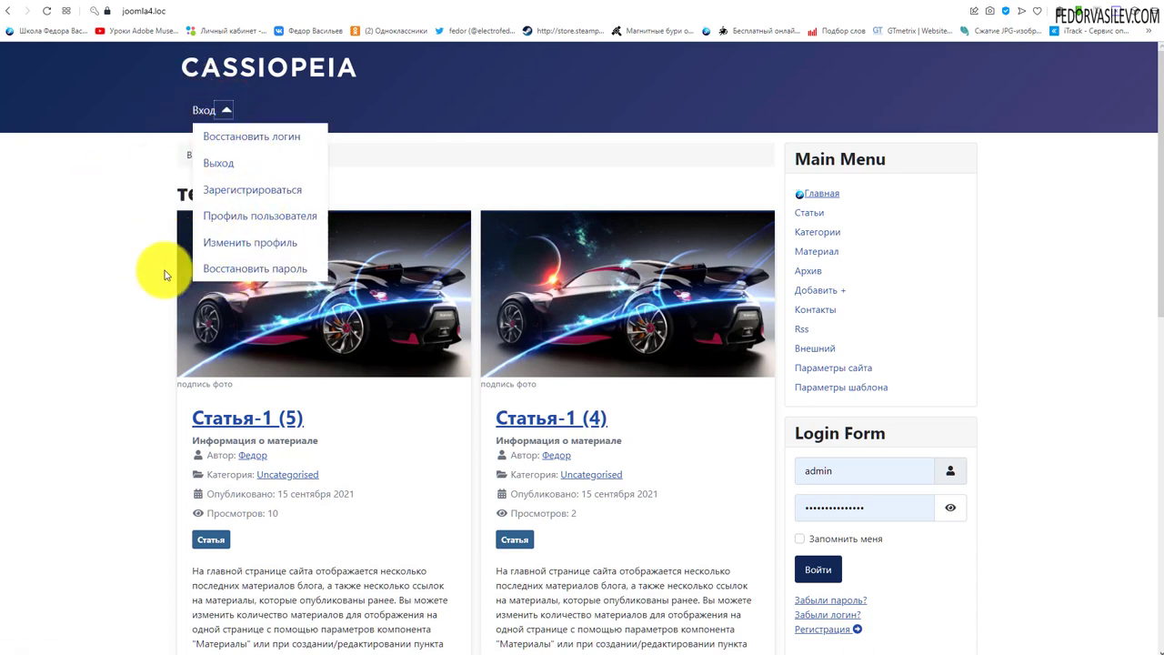
pyautogui.click(118, 230)
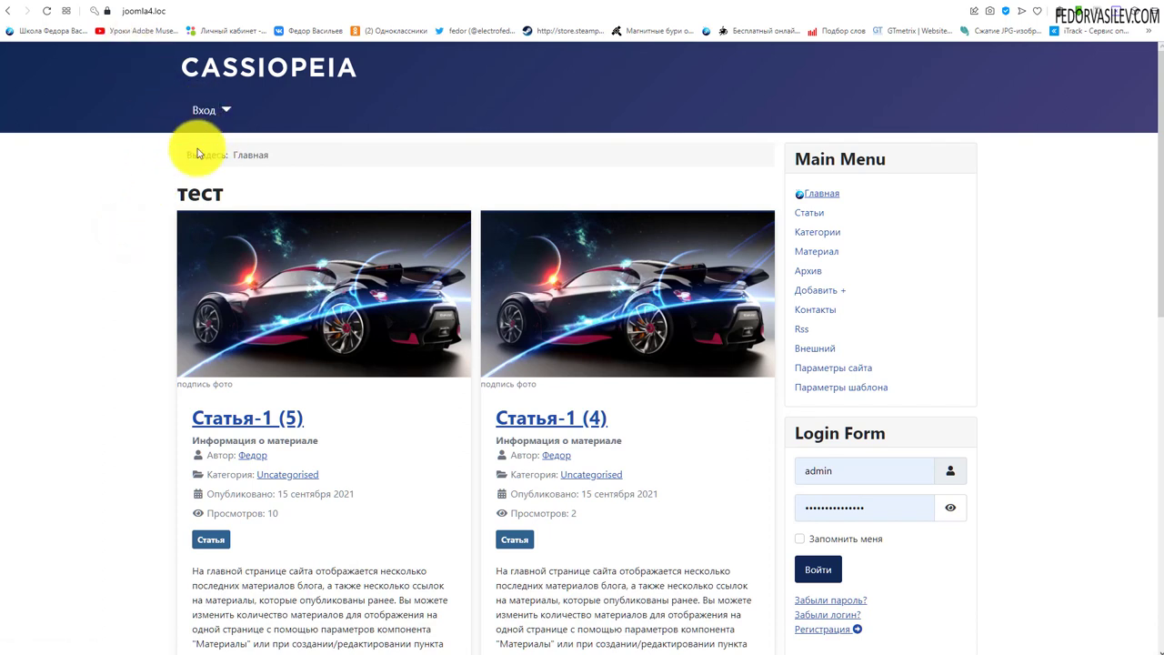
pyautogui.click(223, 111)
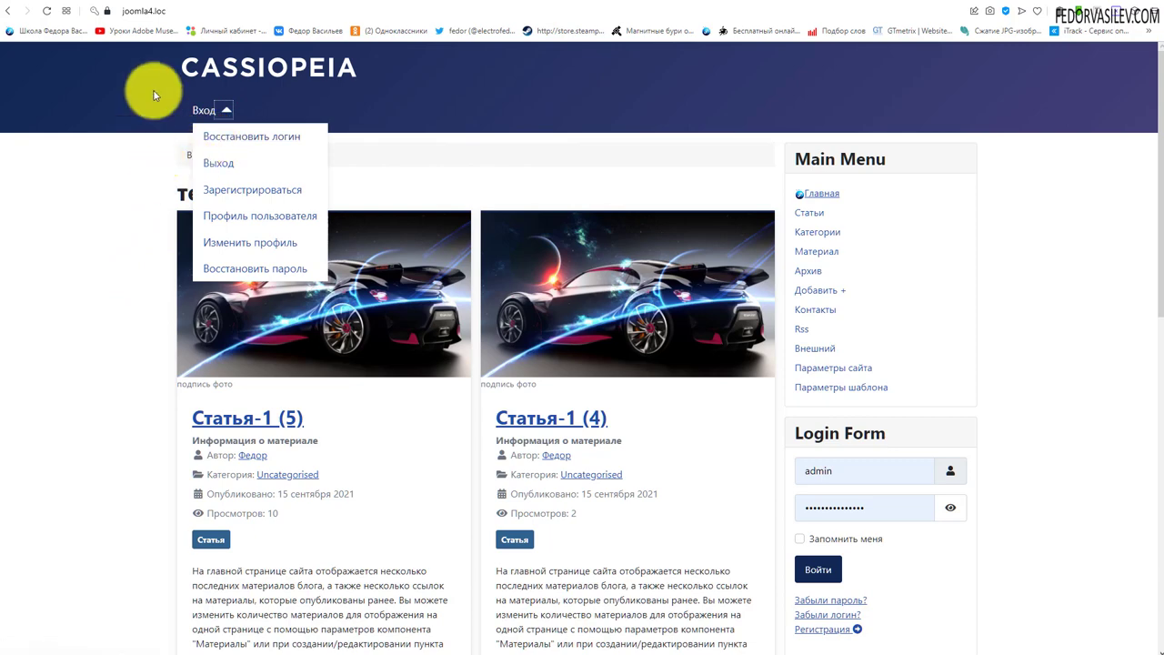
# - Open the additional parameters (Дополнительные параметры) of the site module Главное меню in the Joomla administration
pyautogui.click(136, 11)
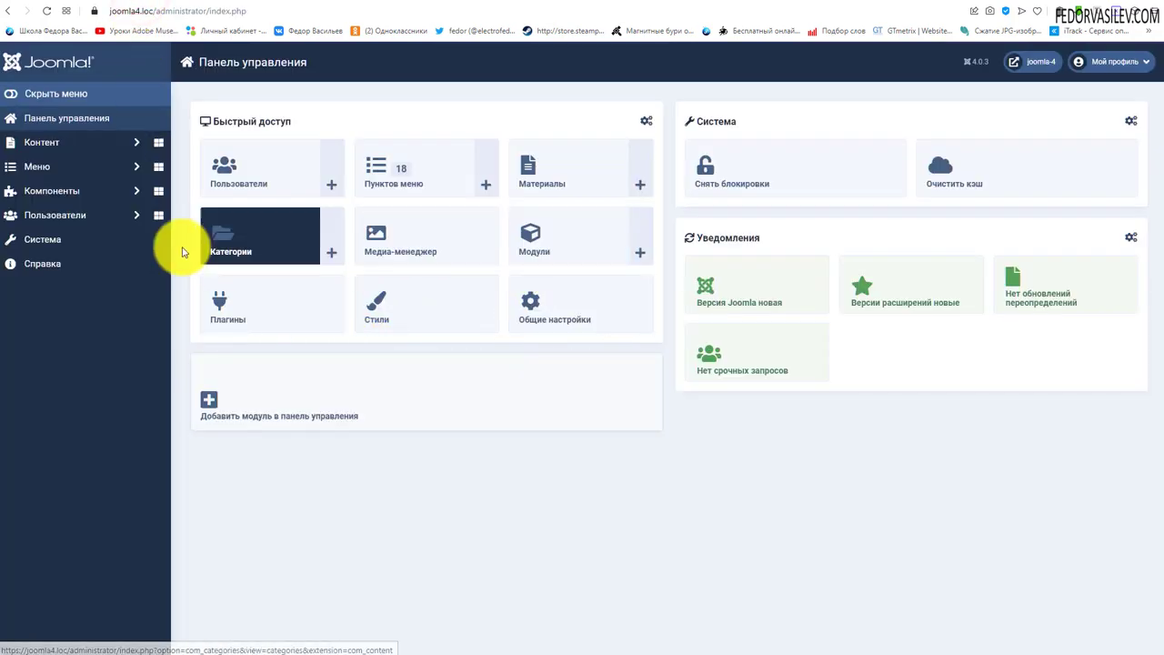
pyautogui.click(538, 244)
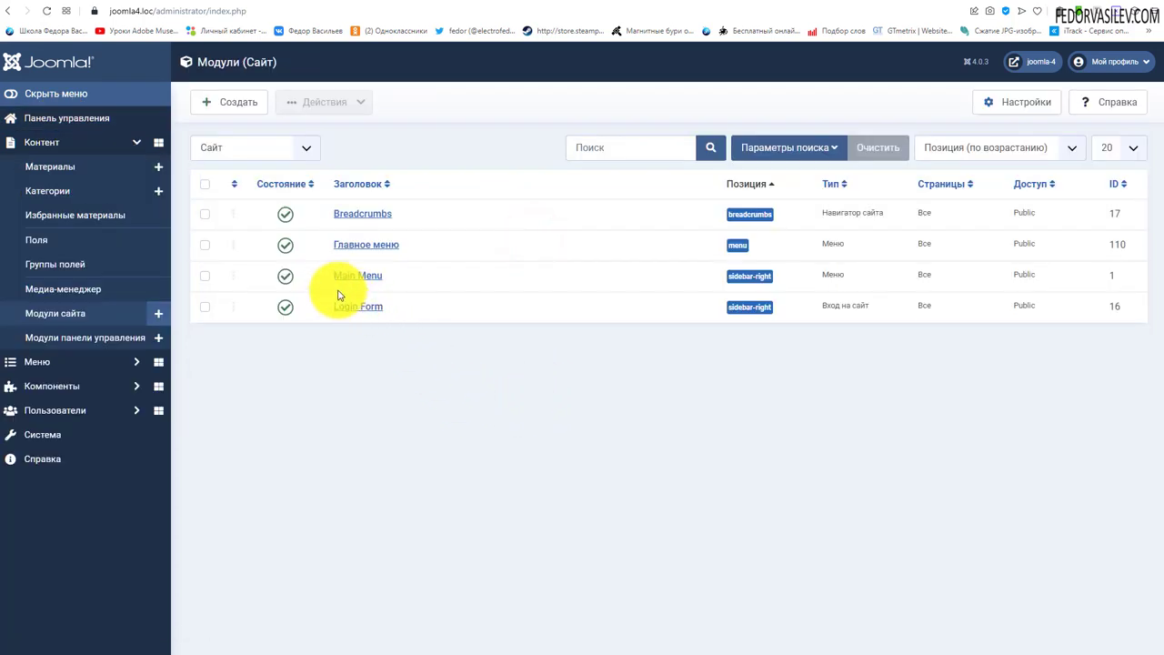
pyautogui.doubleClick(832, 247)
pyautogui.click(595, 409)
pyautogui.moveTo(416, 249); pyautogui.dragTo(361, 246)
pyautogui.click(350, 245)
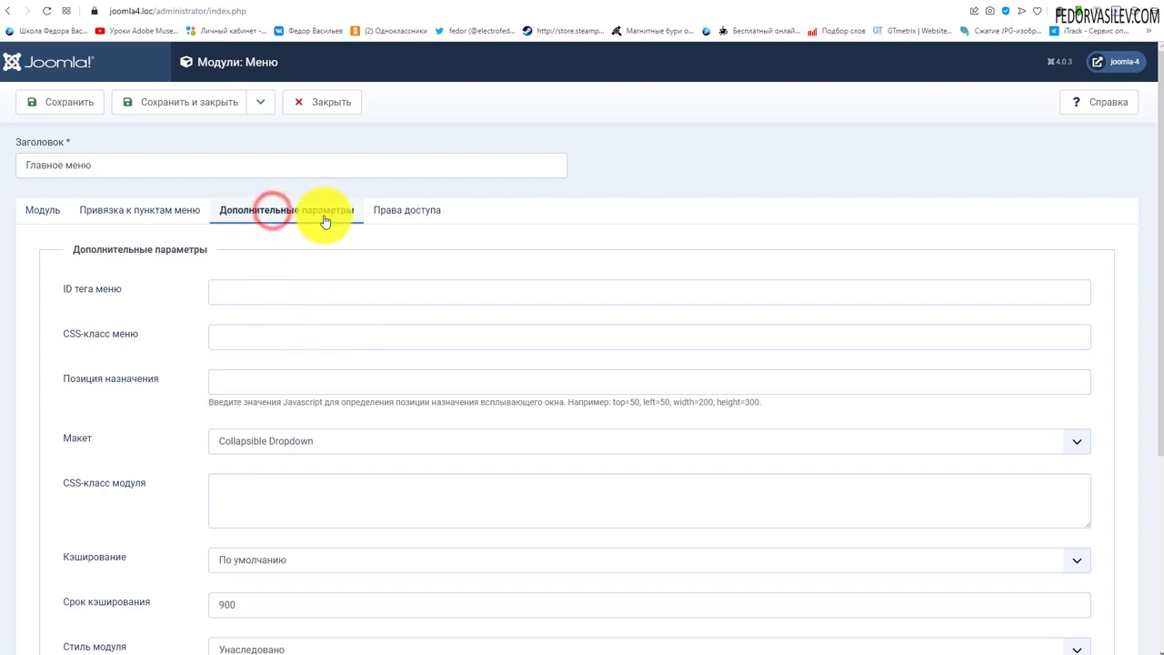
# - Set the module's layout (Макет) to Dropdown and save the module
pyautogui.scroll(-2, 273, 255)
pyautogui.click(258, 259)
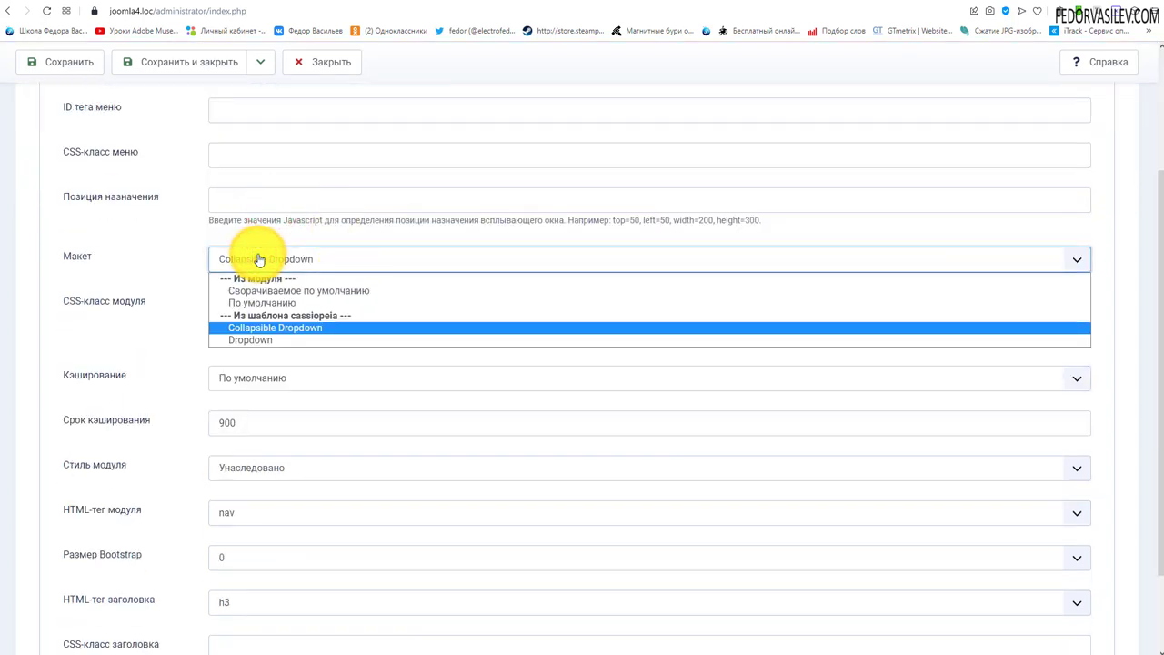
pyautogui.click(236, 341)
pyautogui.click(70, 62)
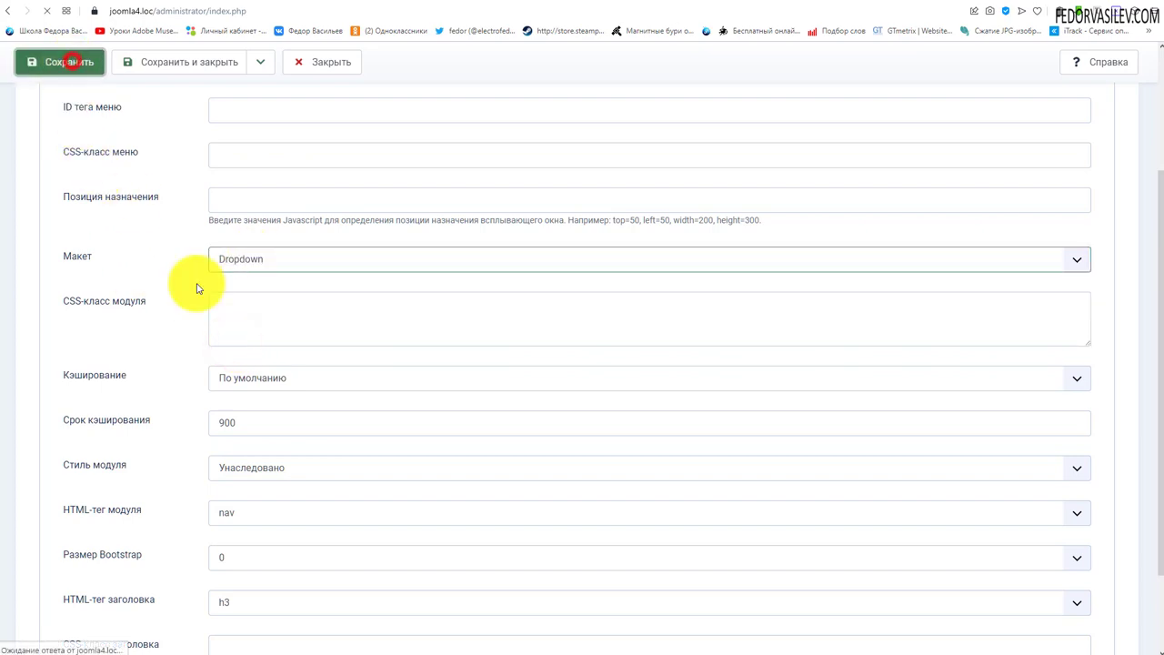
# - Check the Вход submenu on the site's home page, expanding it in the mobile device view
pyautogui.hotkey('ctrl', 'Tab')
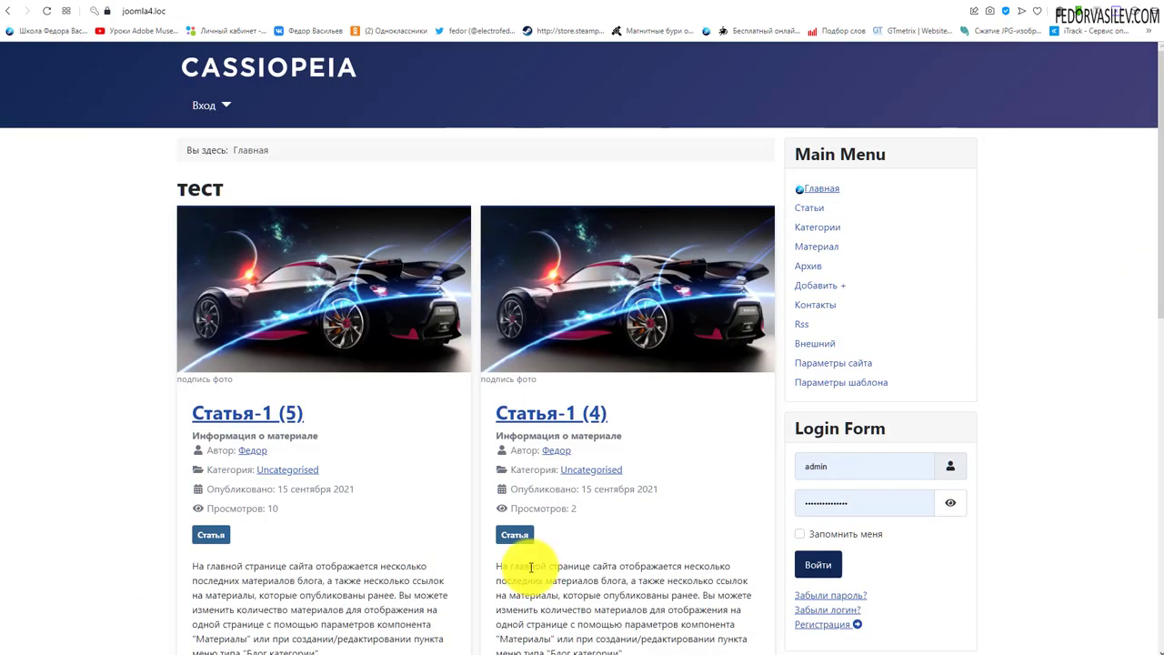
pyautogui.click(211, 105)
pyautogui.rightClick(135, 195)
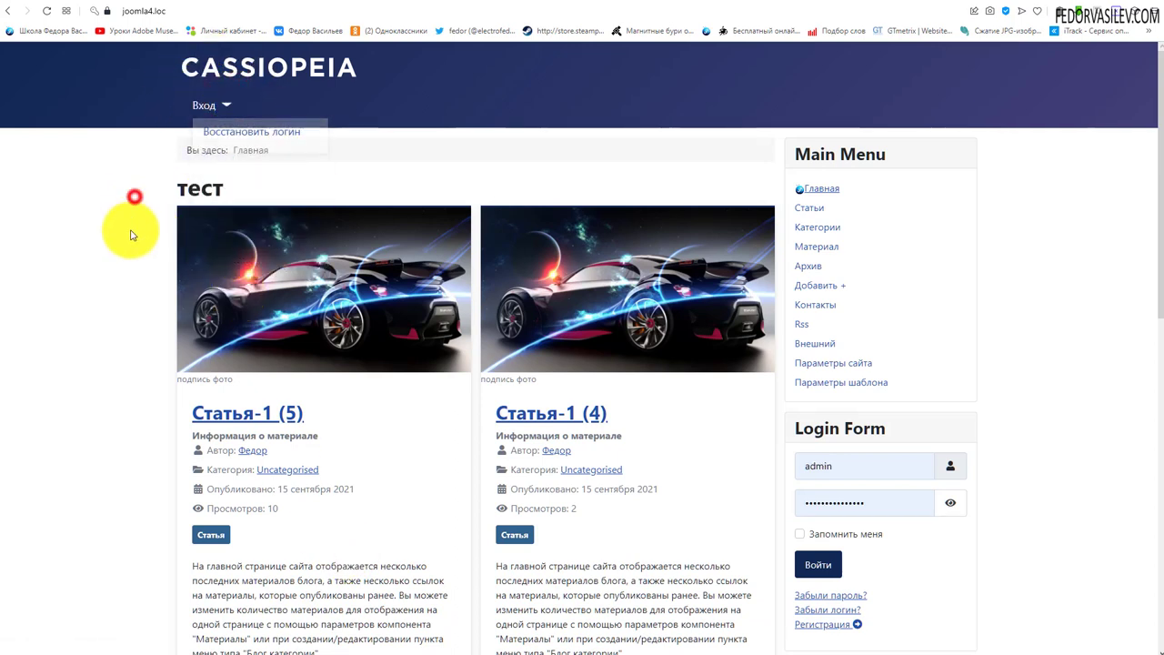
pyautogui.click(163, 467)
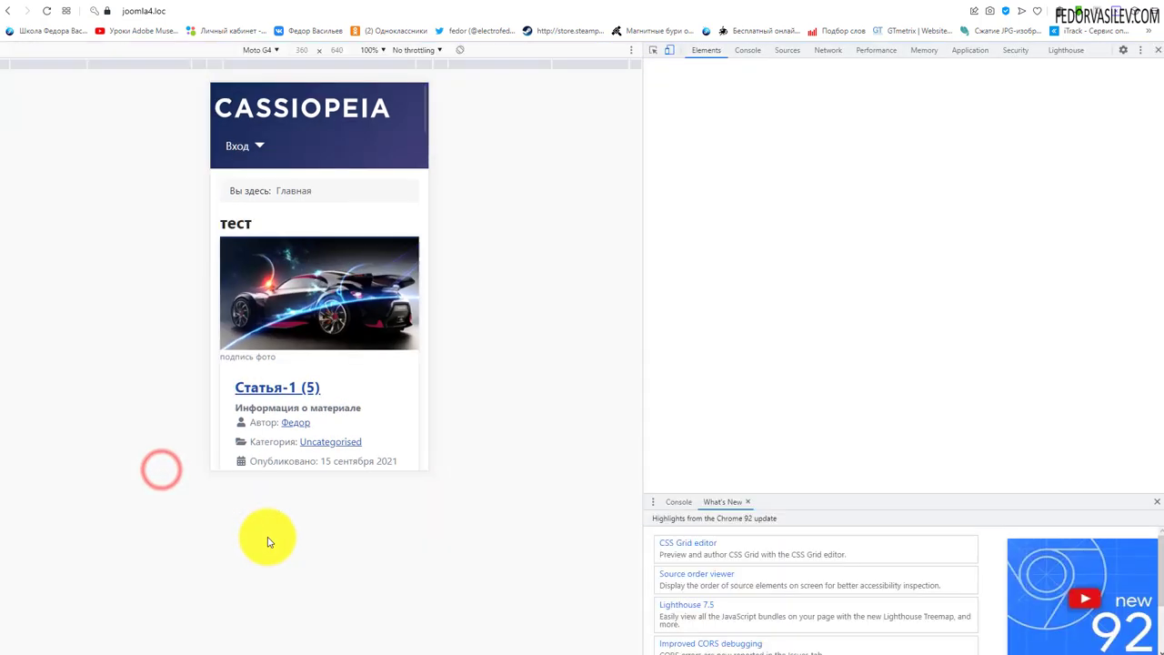
pyautogui.click(59, 337)
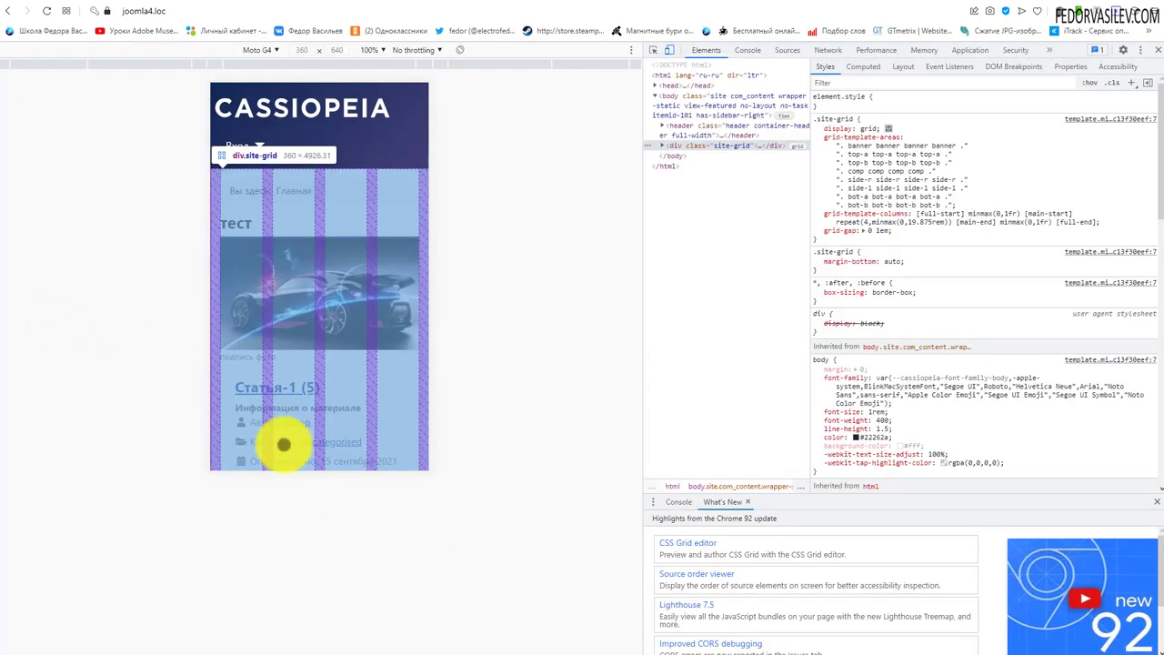
pyautogui.click(262, 144)
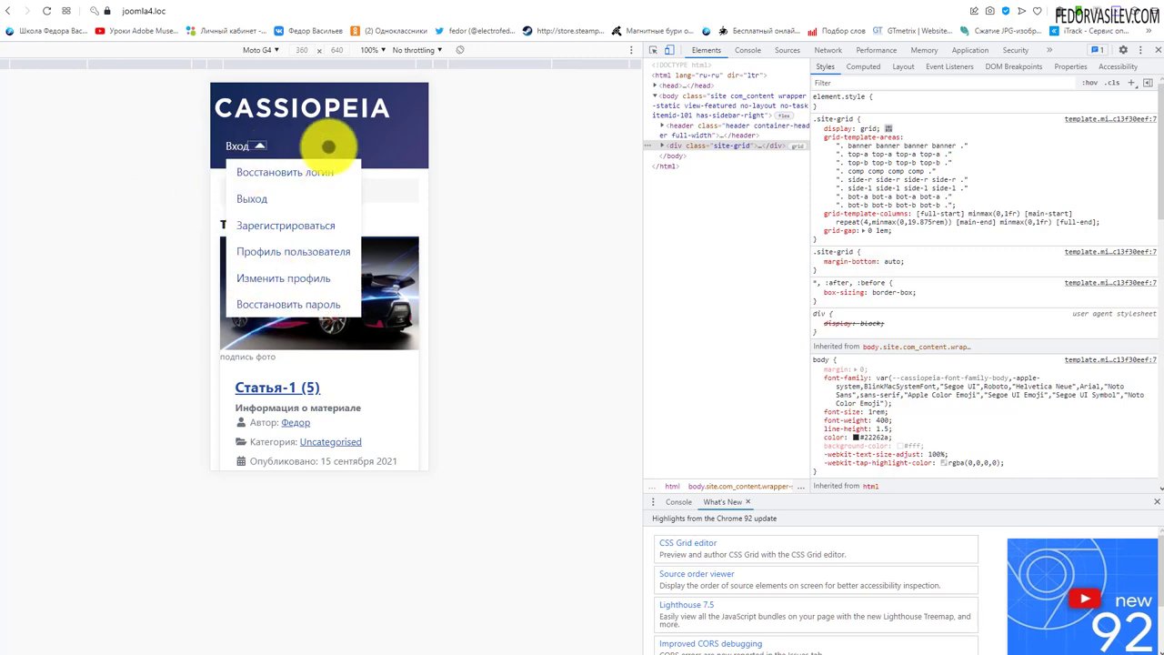
pyautogui.click(1155, 54)
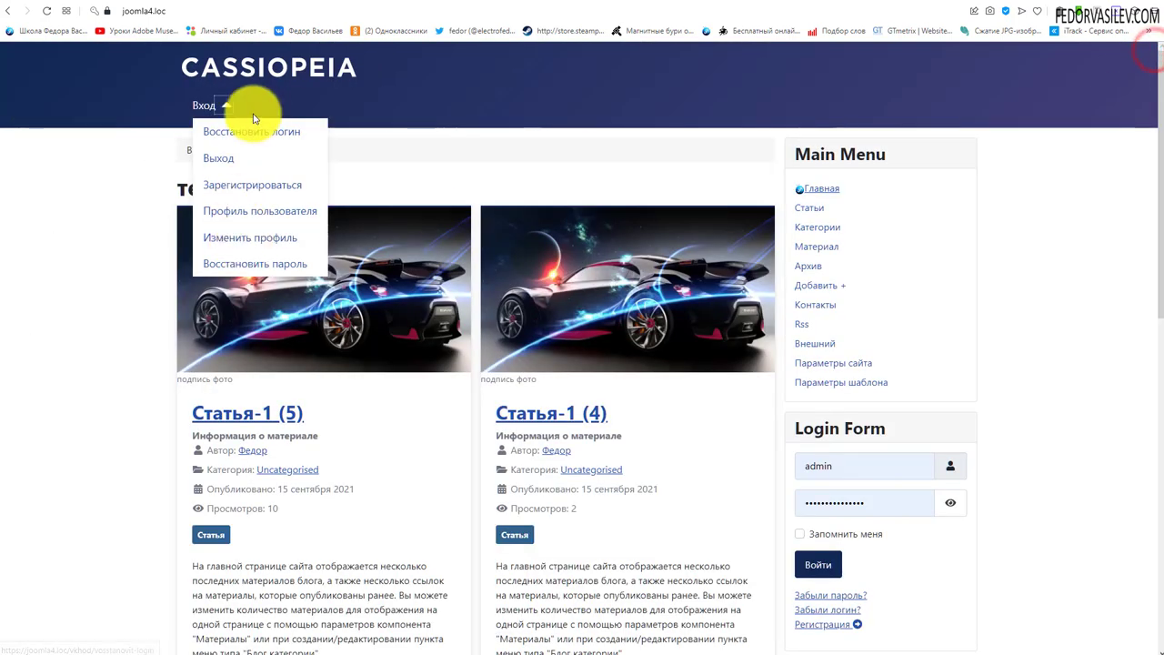
# - Test opening and closing the Вход submenu in the desktop view
pyautogui.click(224, 106)
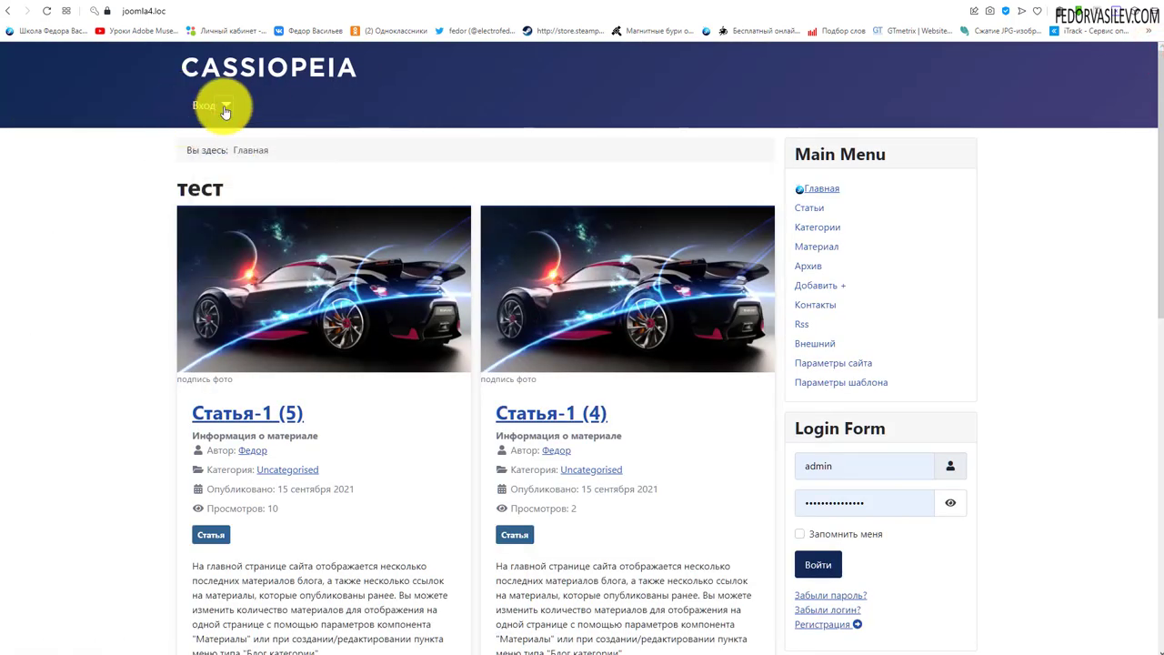
pyautogui.click(225, 109)
pyautogui.click(227, 107)
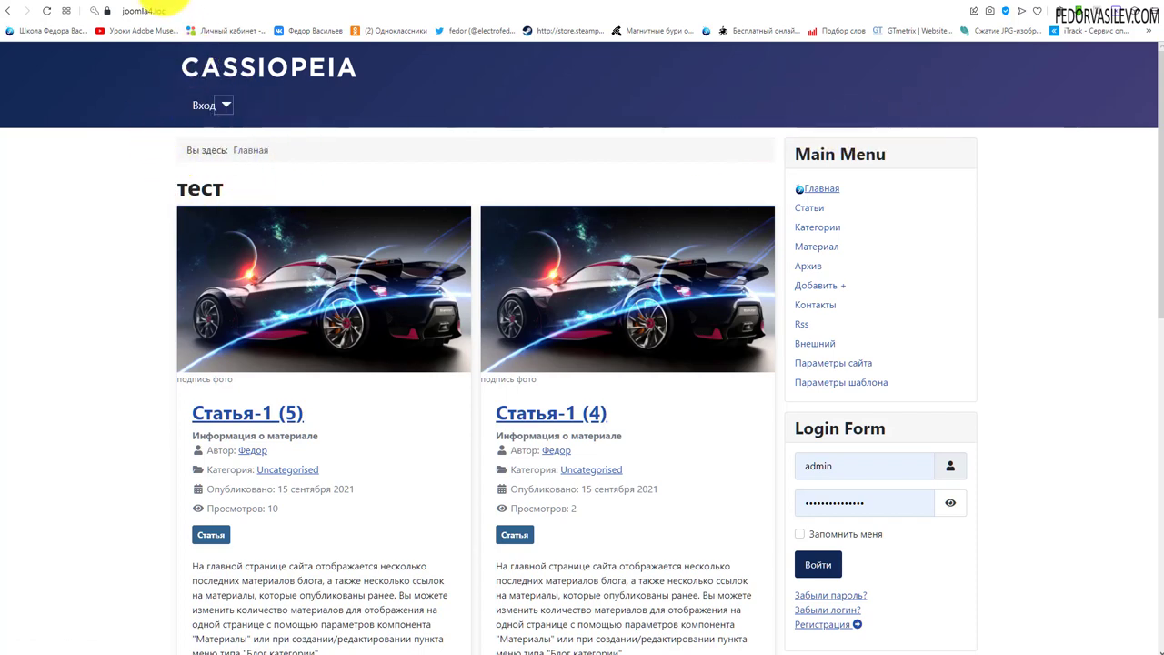
# - Set the layout (Макет) of the Главное меню module to Collapsible Dropdown, then save and close the module
pyautogui.click(173, 5)
pyautogui.scroll(-2, 194, 346)
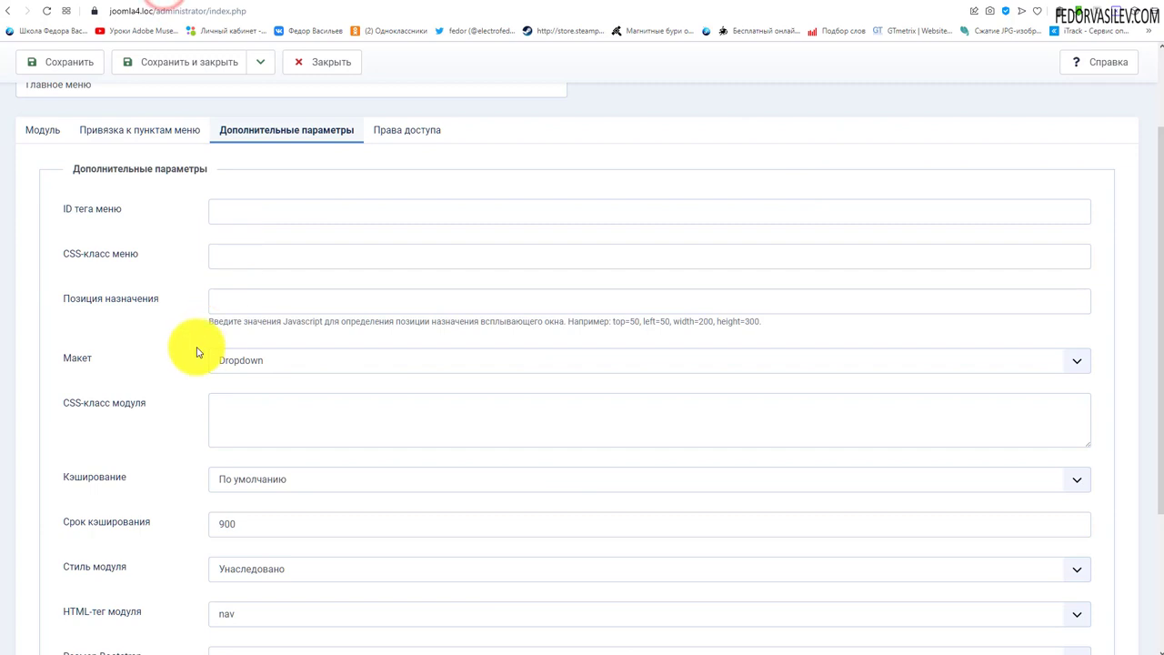
pyautogui.click(274, 362)
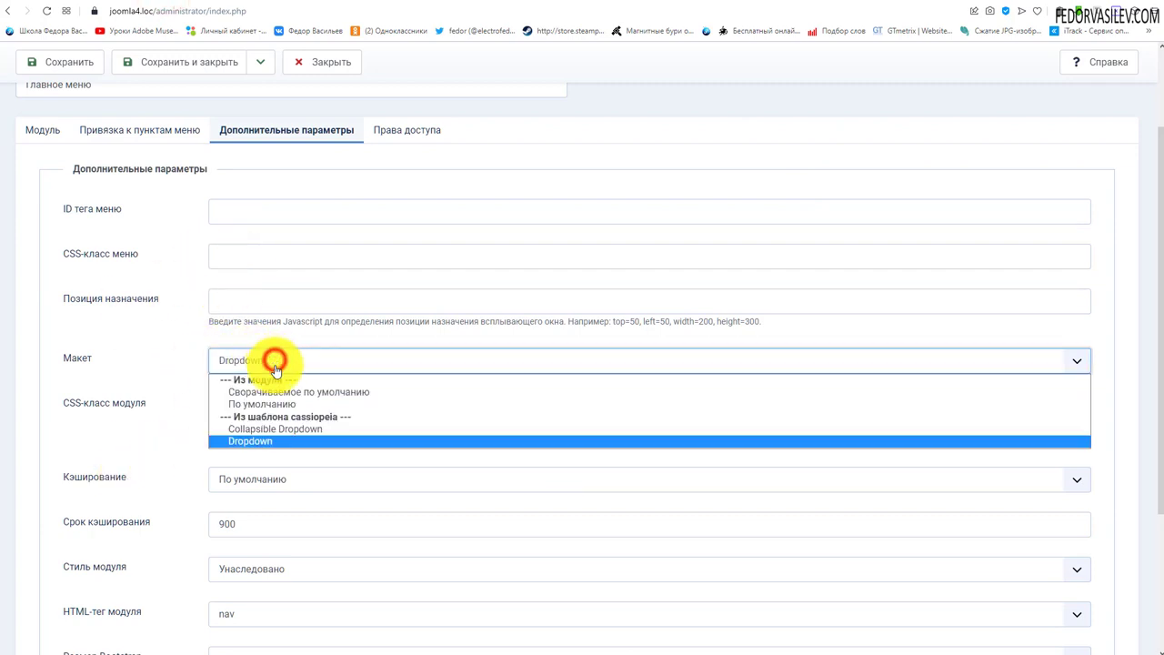
pyautogui.click(273, 428)
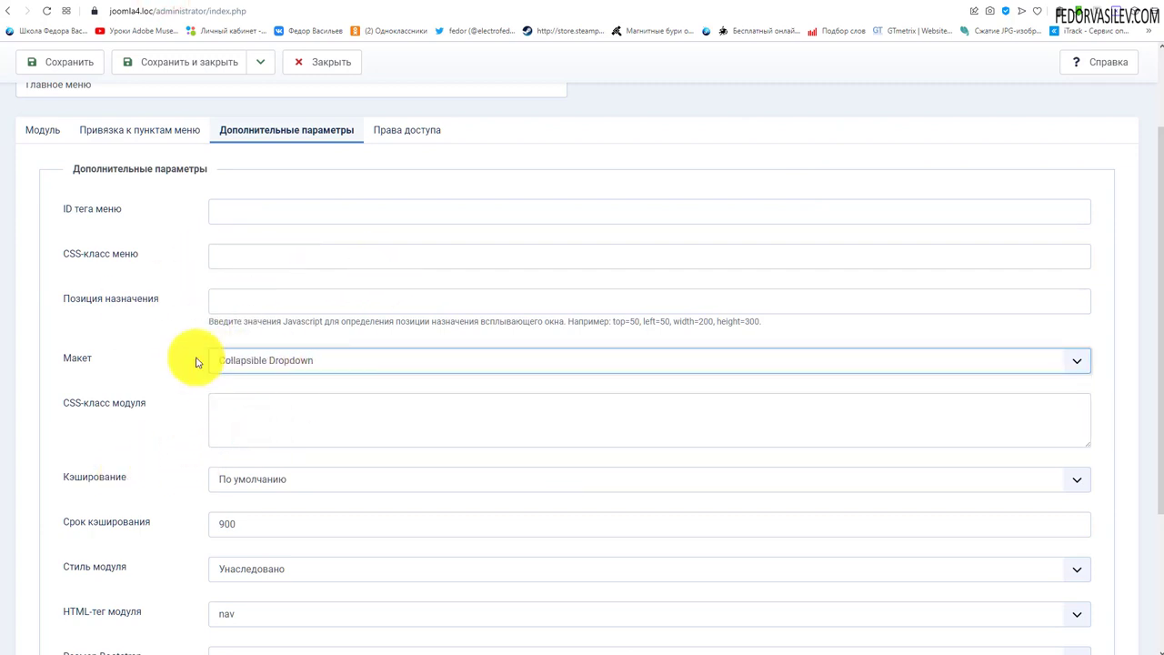
pyautogui.scroll(-2, 182, 346)
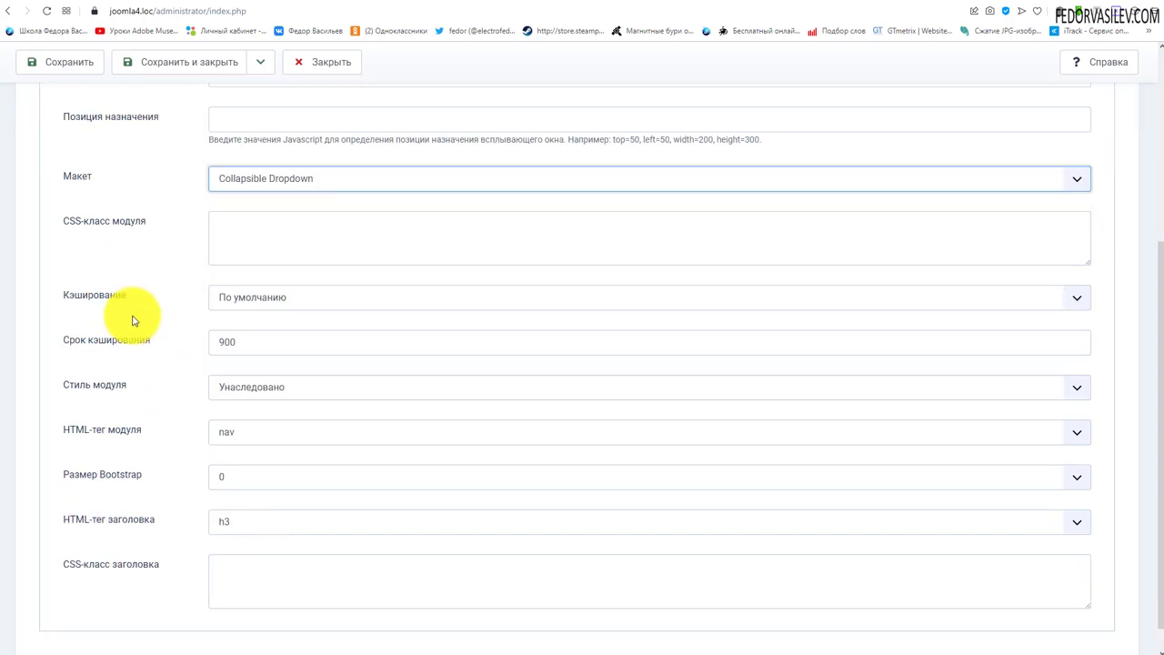
pyautogui.scroll(1, 141, 327)
pyautogui.scroll(3, 146, 336)
pyautogui.click(164, 102)
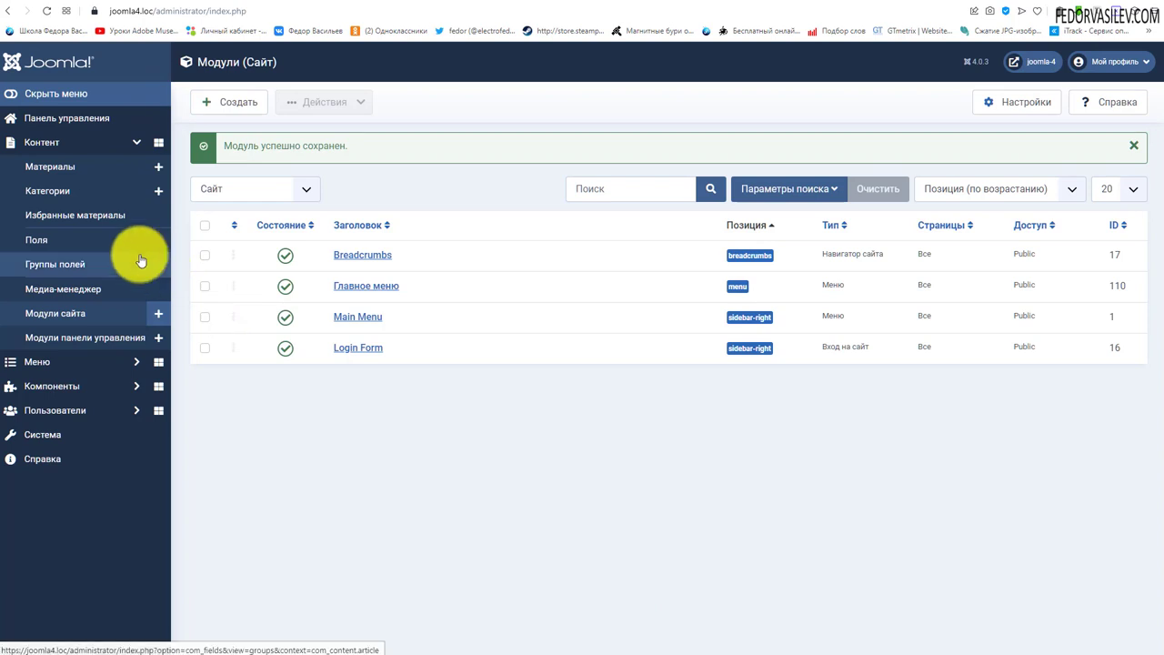
# - Open the list of site menus in the administration
pyautogui.click(93, 366)
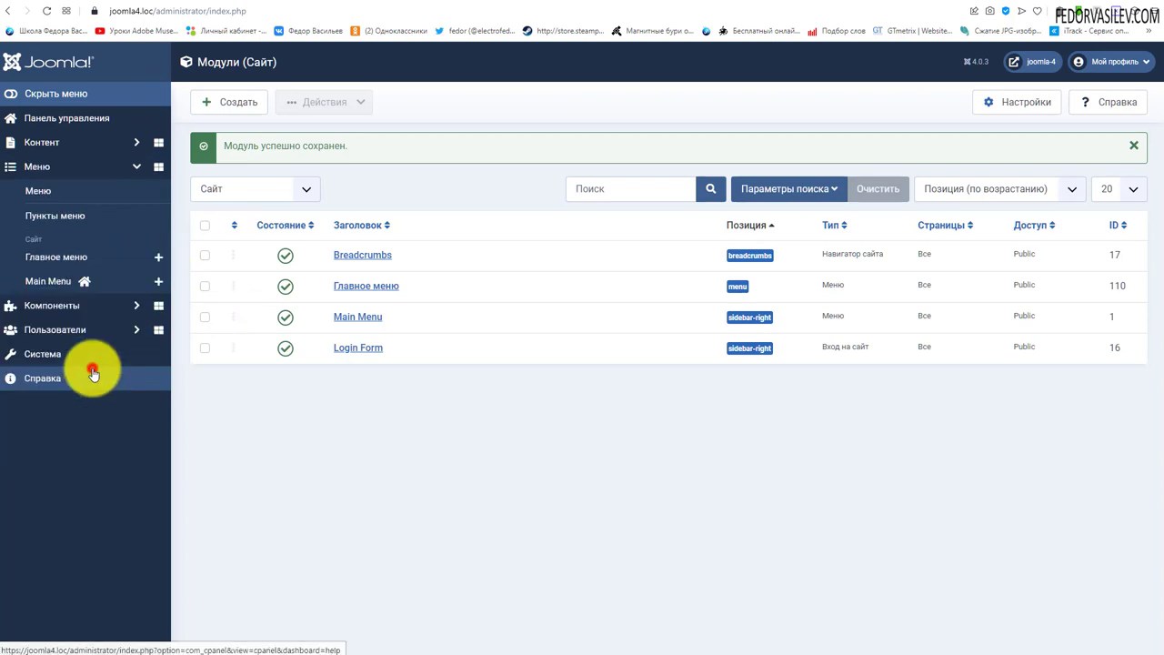
pyautogui.click(37, 190)
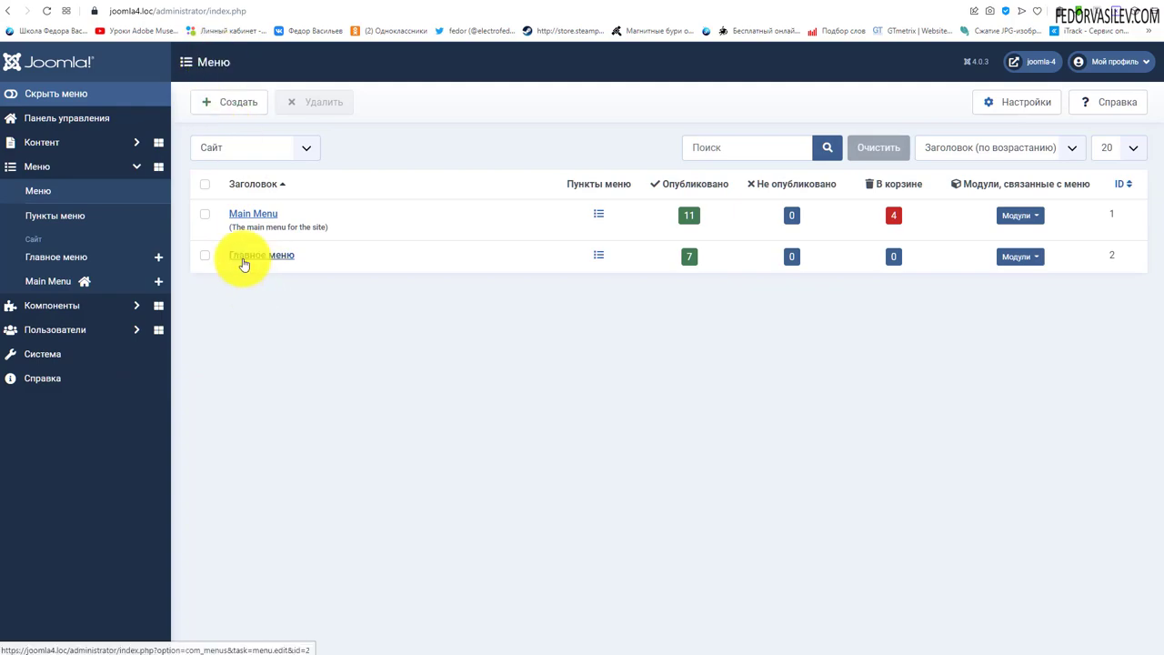
# - Look through the articles on the site's home page, then return to the administration's menu list
pyautogui.click(244, 3)
pyautogui.scroll(-10, 291, 409)
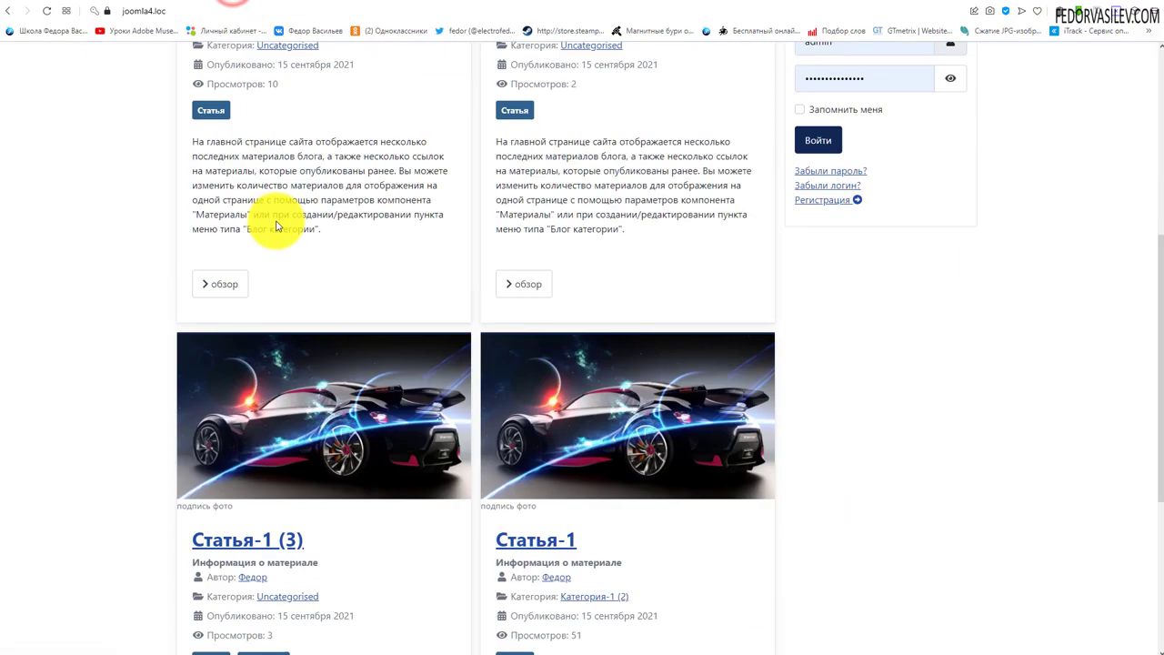
pyautogui.scroll(8, 429, 546)
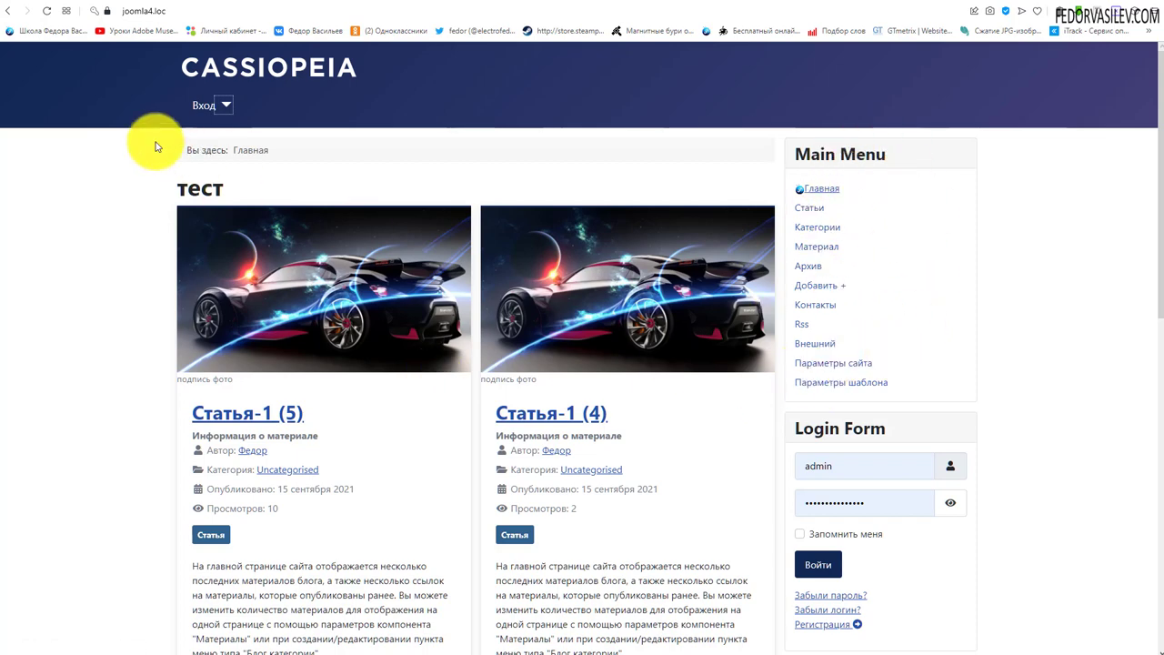
pyautogui.scroll(-8, 415, 153)
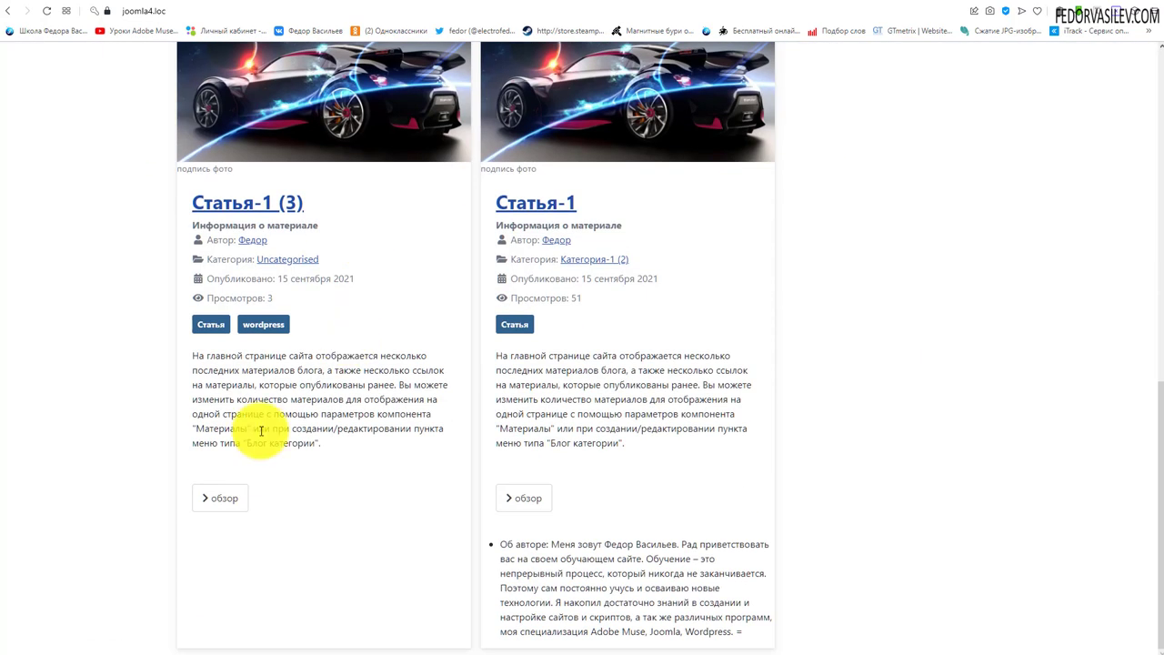
pyautogui.click(173, 1)
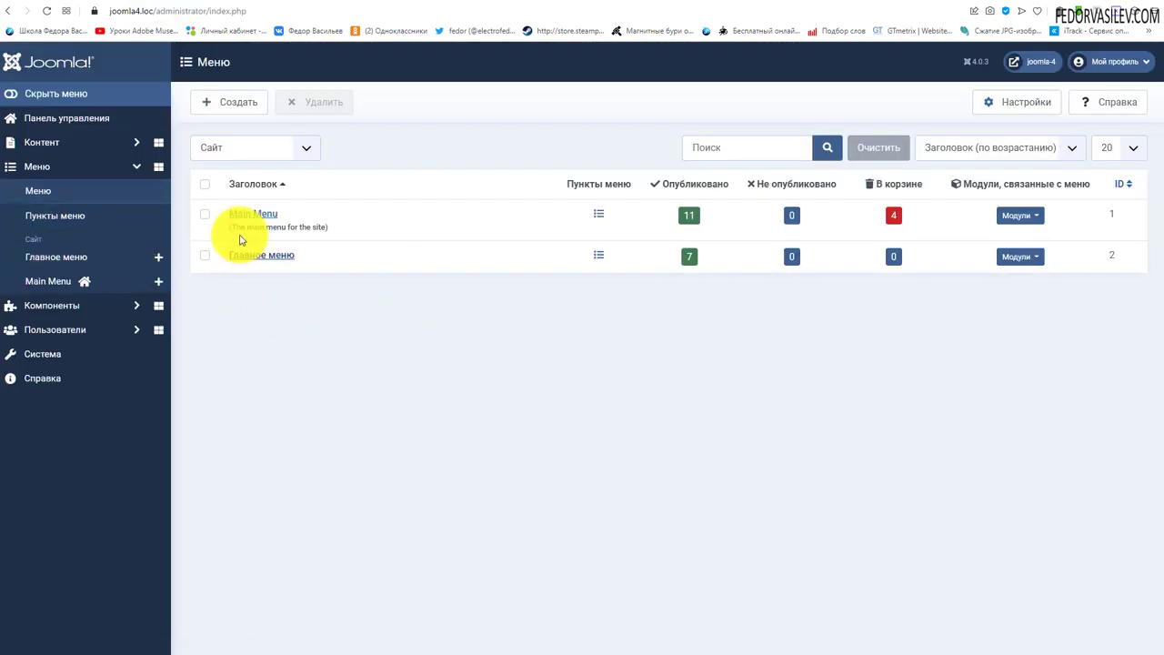
# - Start a new site menu and give it the title Нижнее меню
pyautogui.click(236, 104)
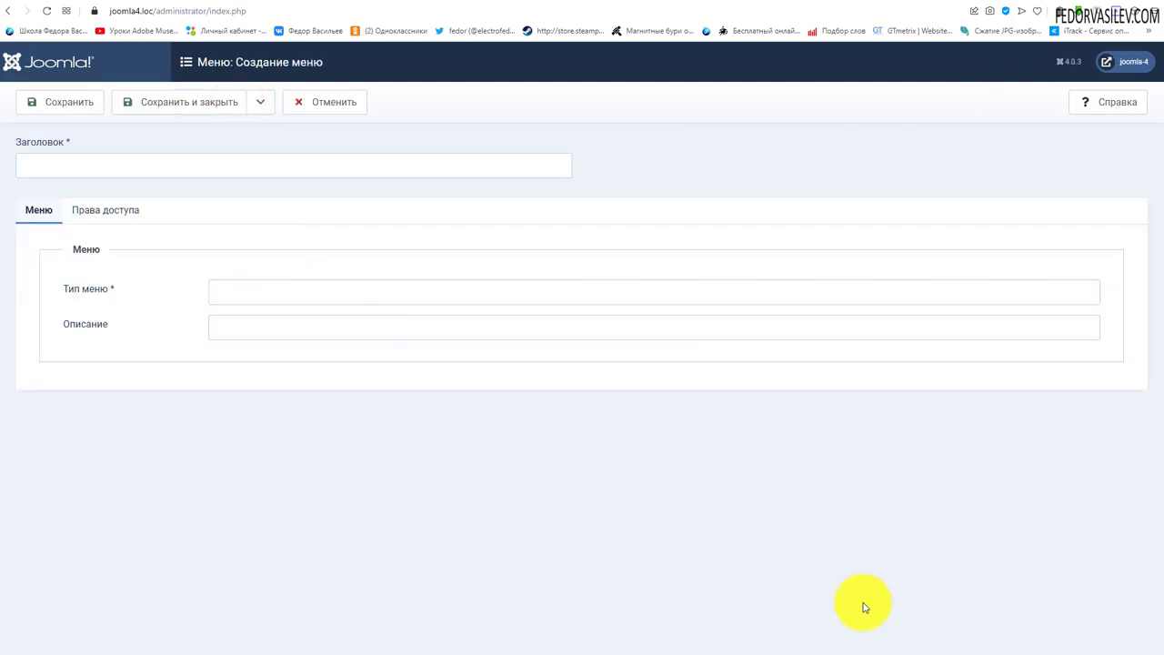
pyautogui.rightClick(159, 163)
pyautogui.click(181, 257)
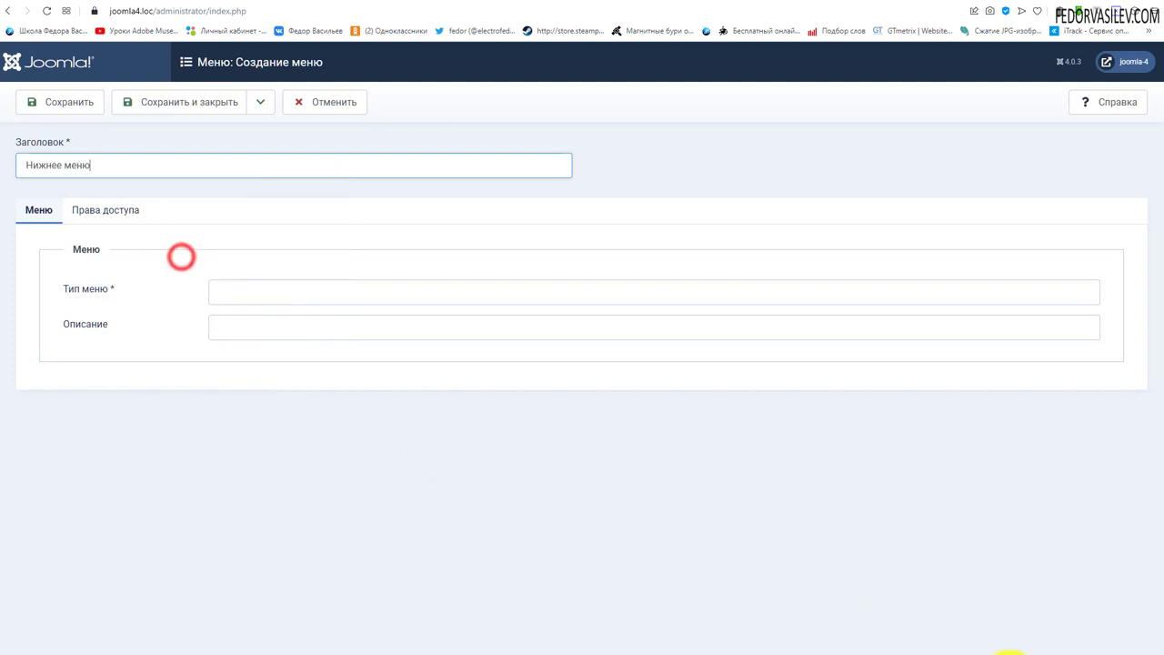
pyautogui.click(82, 298)
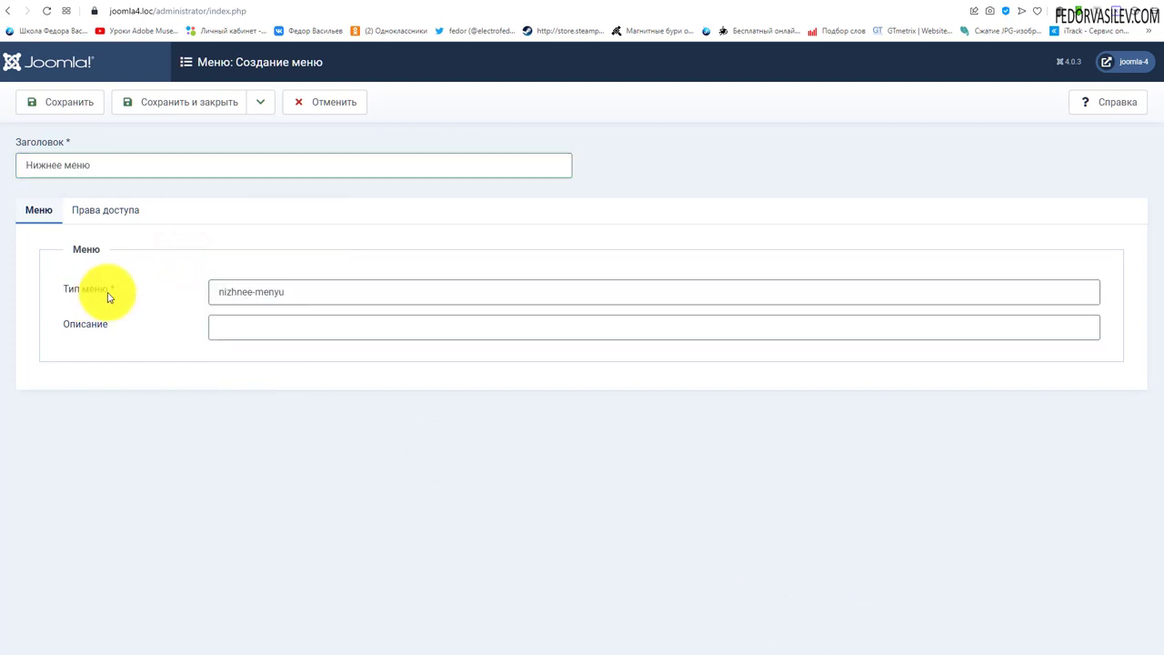
# - Copy the title text of the new menu, then save and close the menu
pyautogui.moveTo(301, 290); pyautogui.dragTo(135, 279)
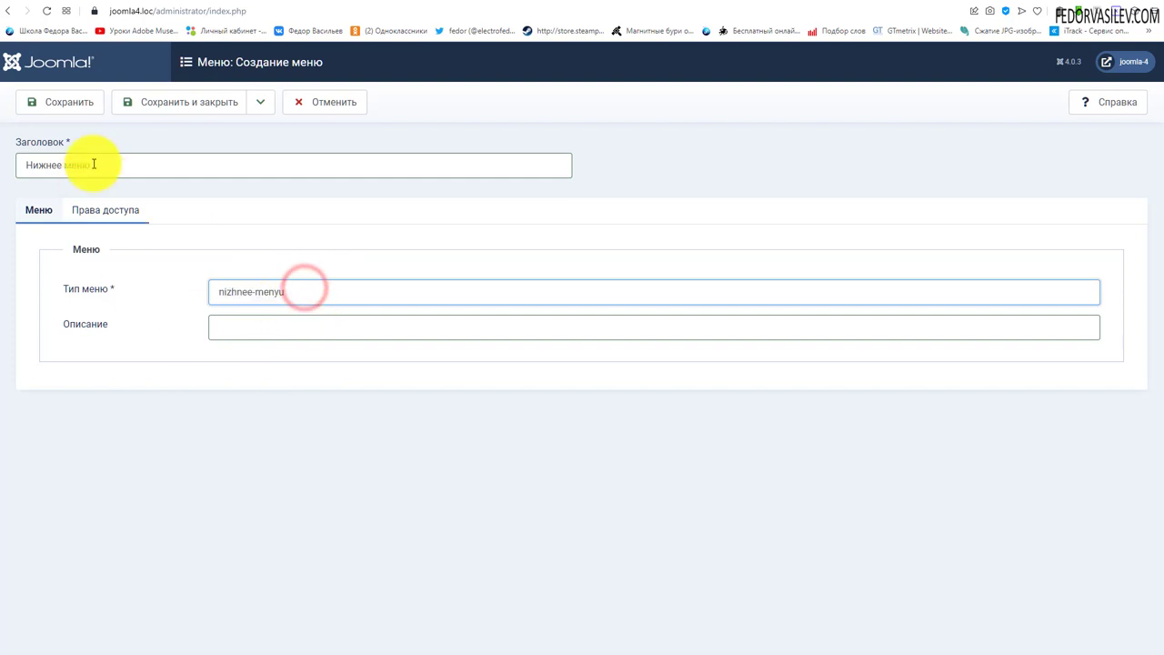
pyautogui.moveTo(293, 294); pyautogui.dragTo(136, 291)
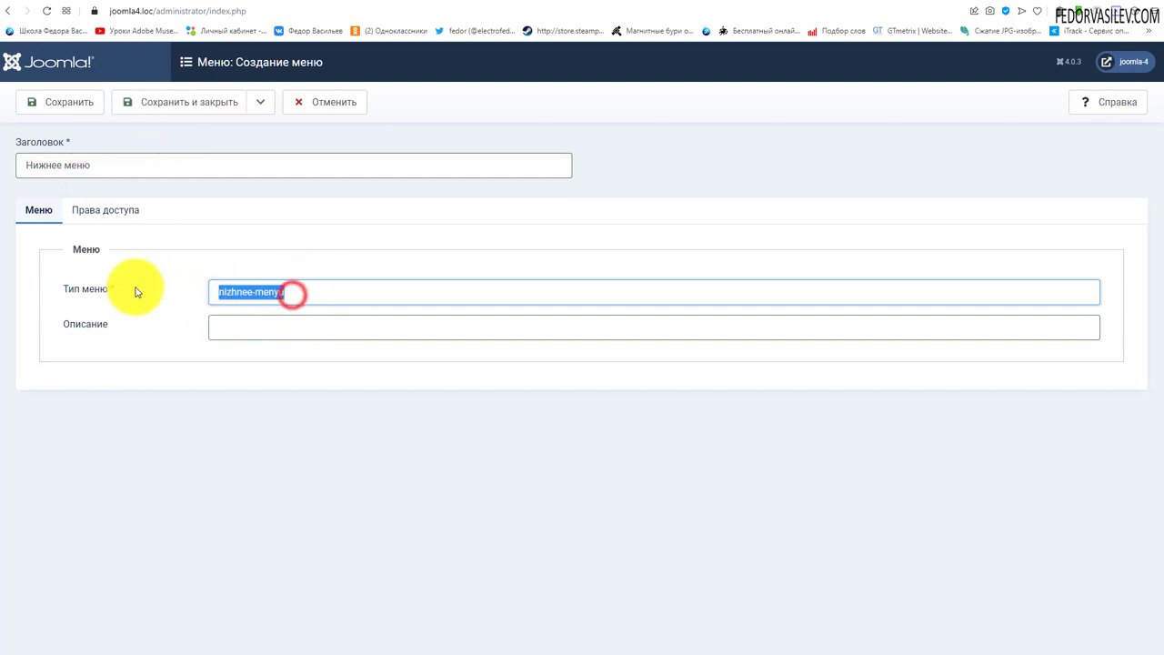
pyautogui.click(151, 300)
pyautogui.moveTo(288, 289); pyautogui.dragTo(200, 291)
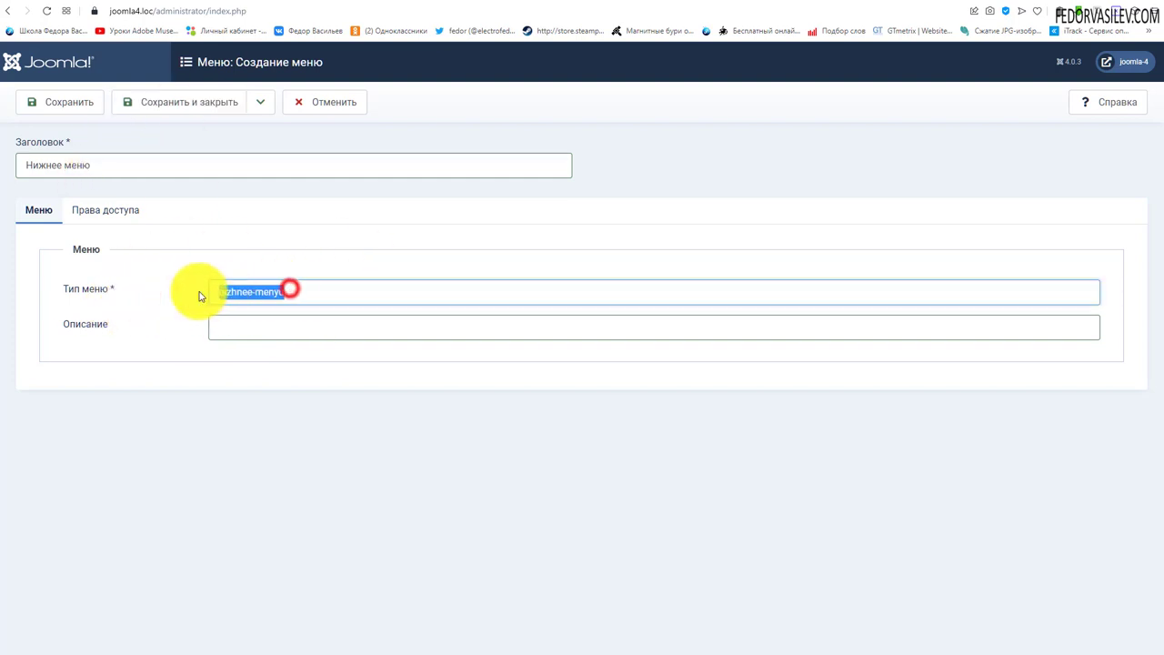
pyautogui.moveTo(102, 167); pyautogui.dragTo(4, 305)
pyautogui.hotkey('ctrl', 'c')
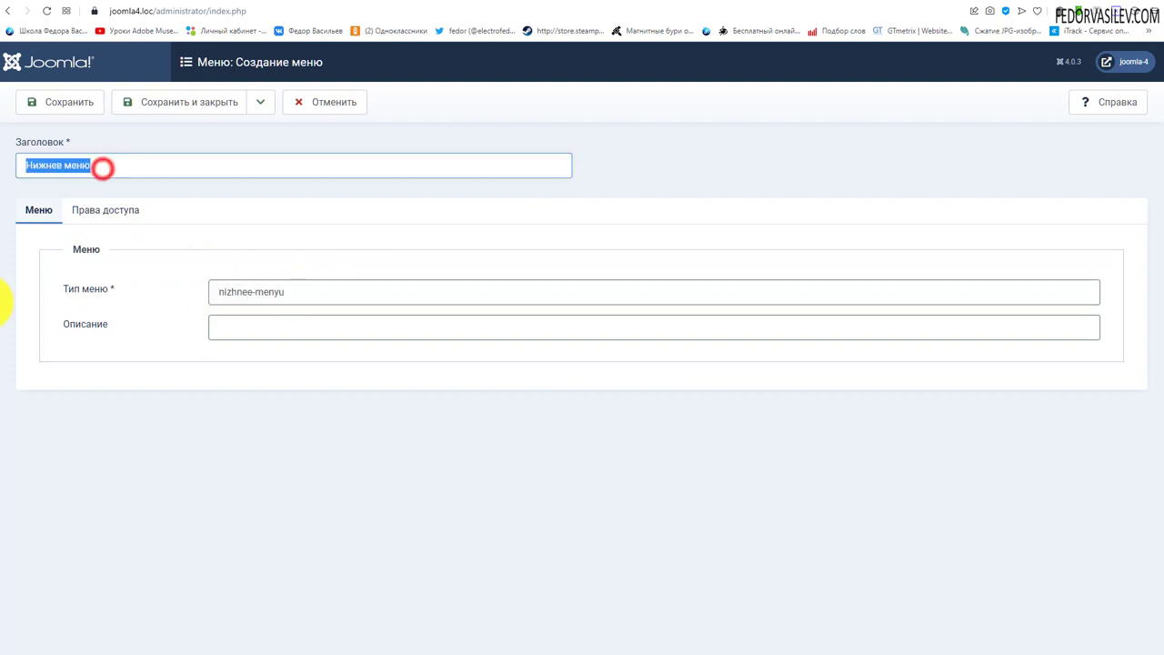
pyautogui.click(174, 107)
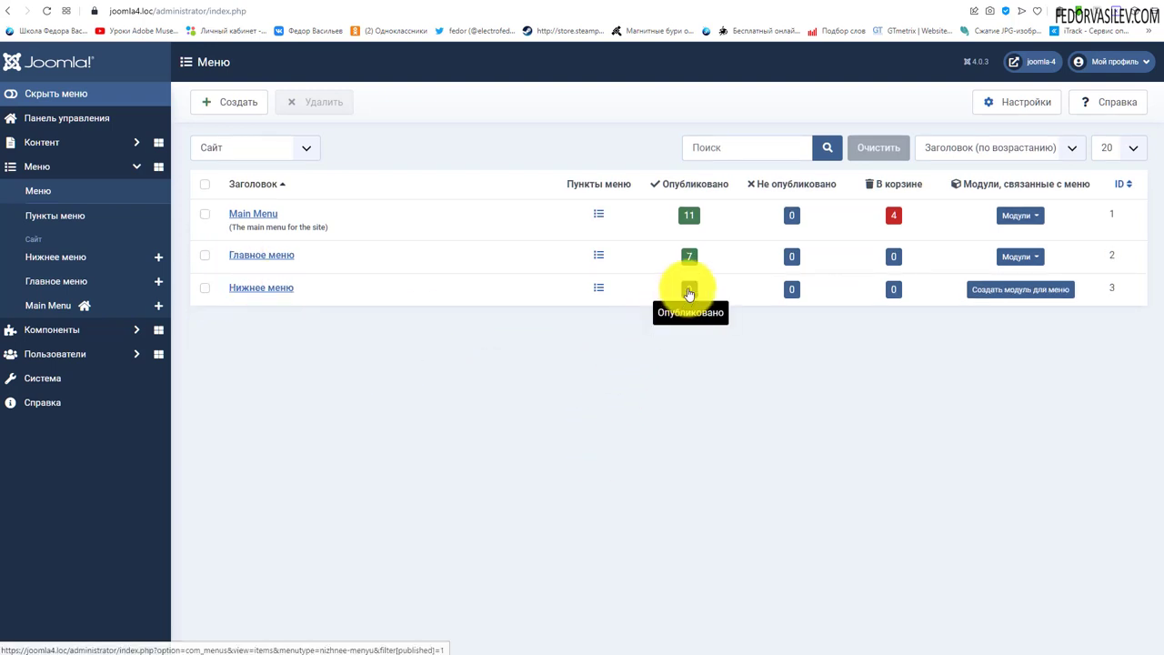
# - Start a new item in Нижнее меню and set its type to the system link Псевдоним пункта меню
pyautogui.click(689, 292)
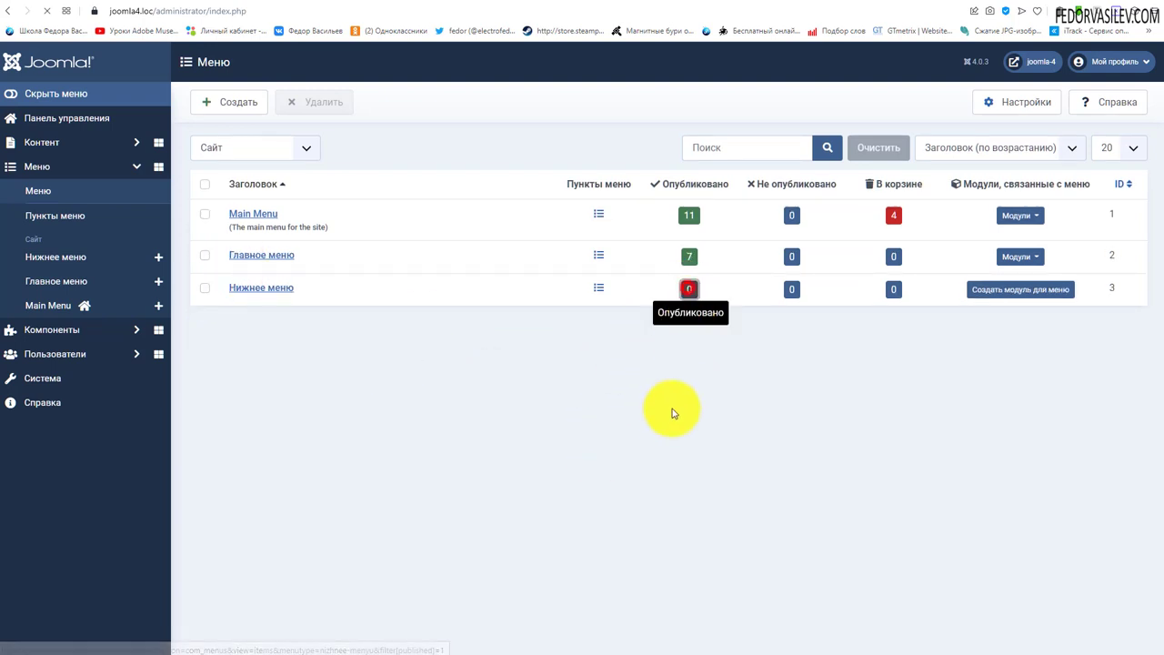
pyautogui.click(259, 104)
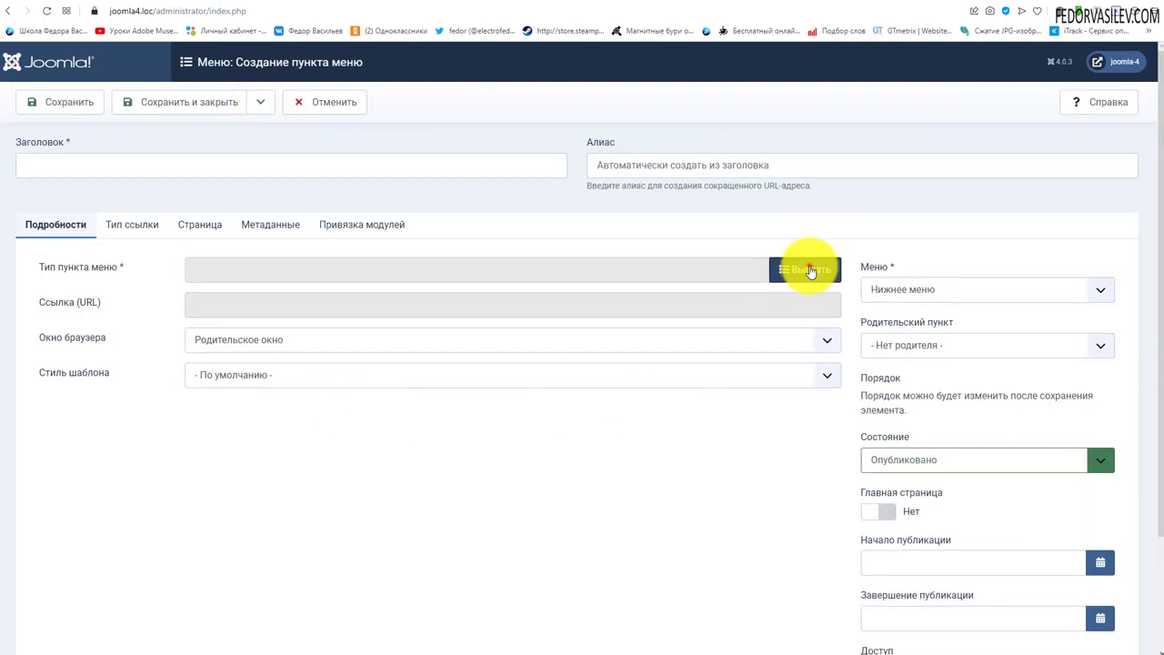
pyautogui.click(806, 268)
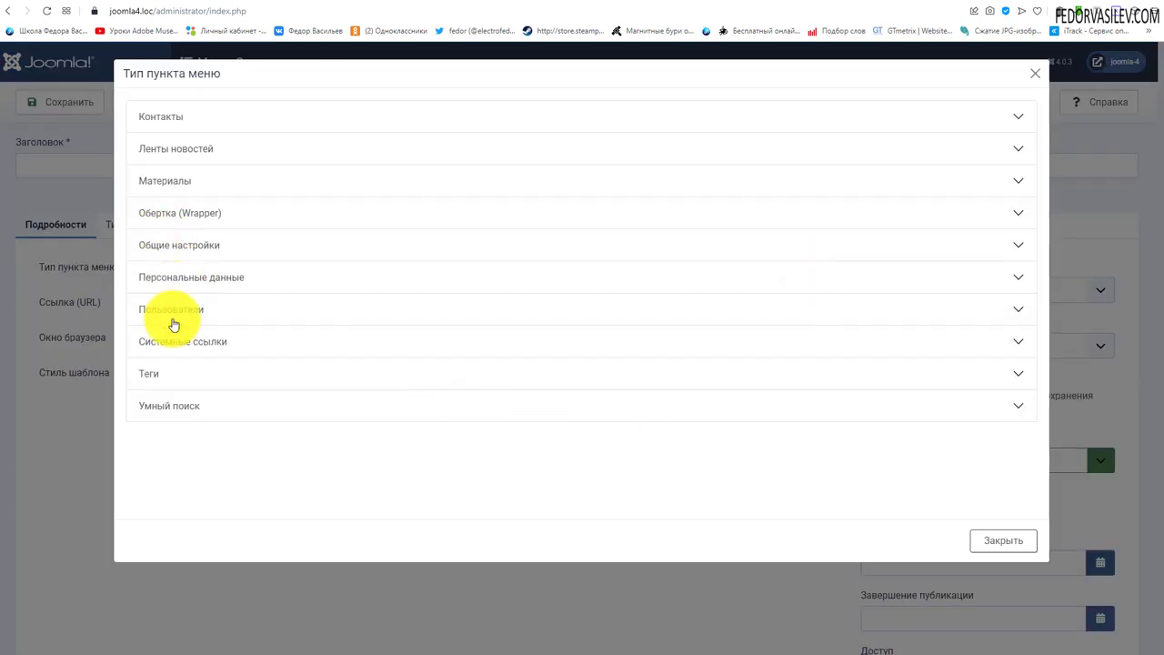
pyautogui.click(169, 343)
pyautogui.scroll(-1, 383, 220)
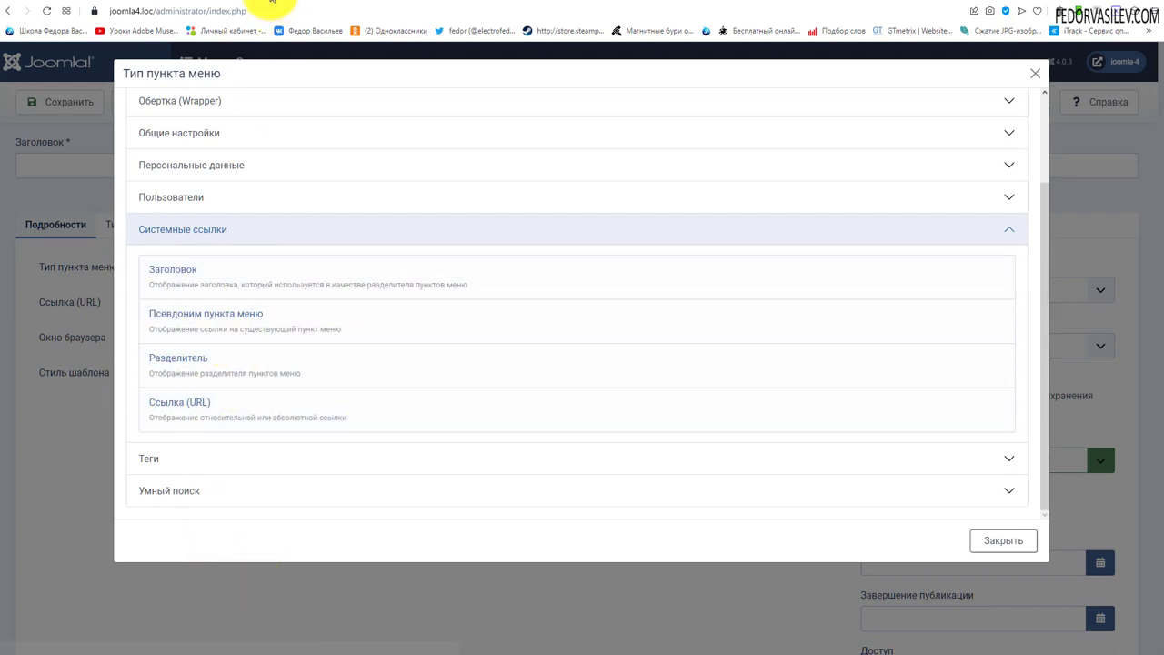
pyautogui.click(223, 1)
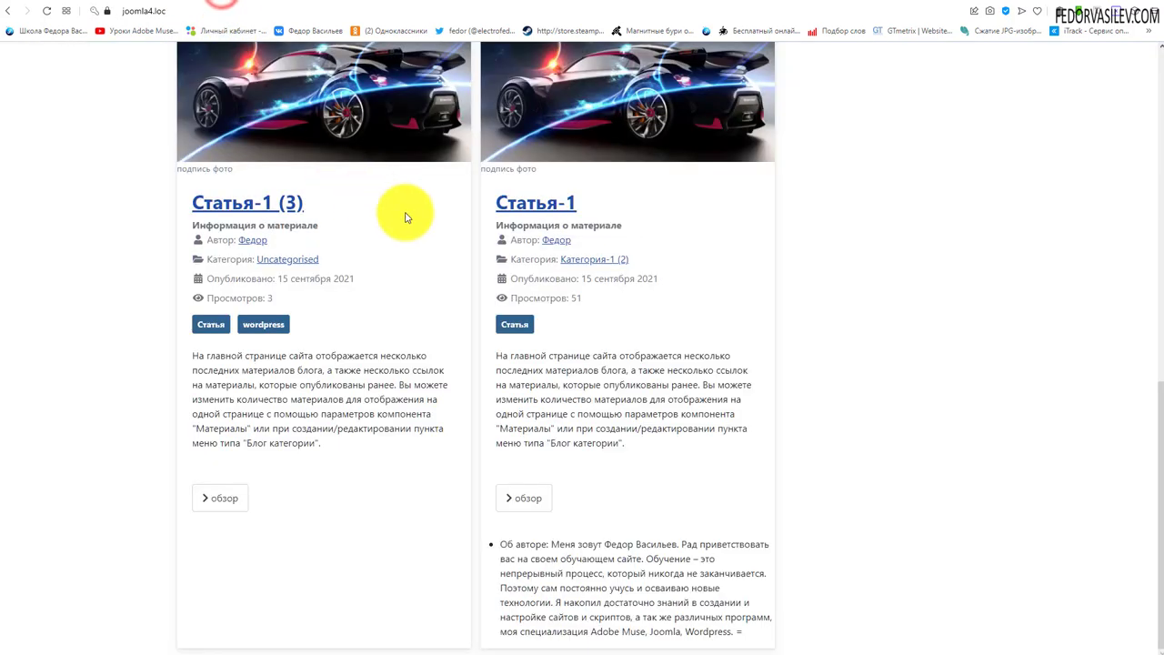
pyautogui.scroll(3, 662, 388)
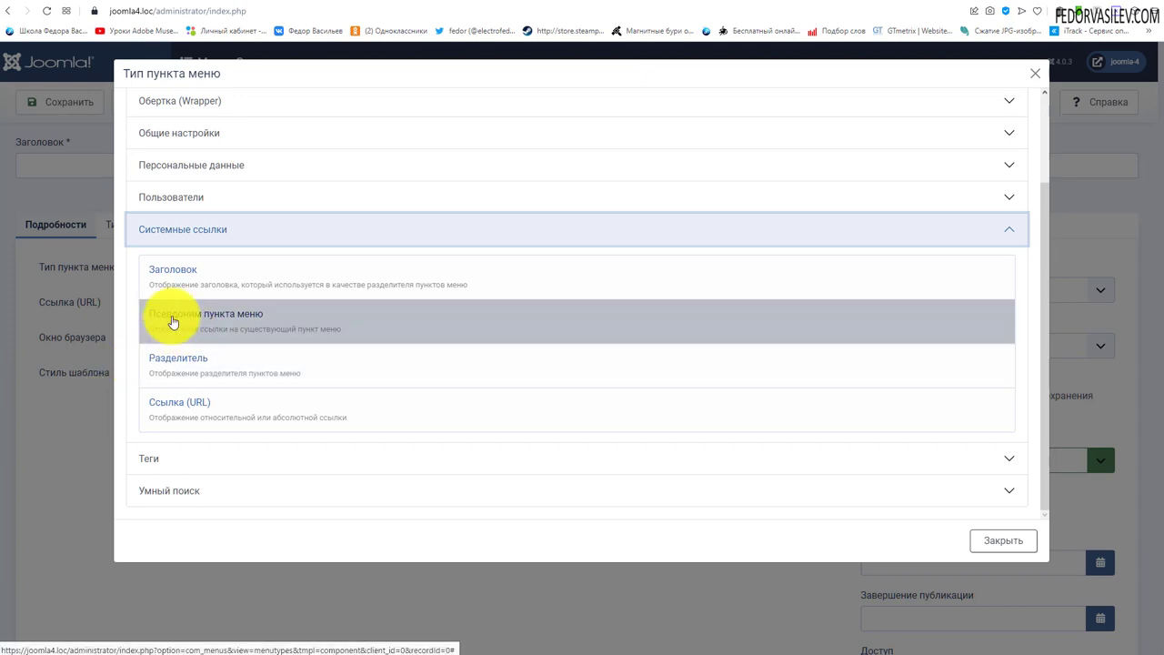
pyautogui.click(169, 317)
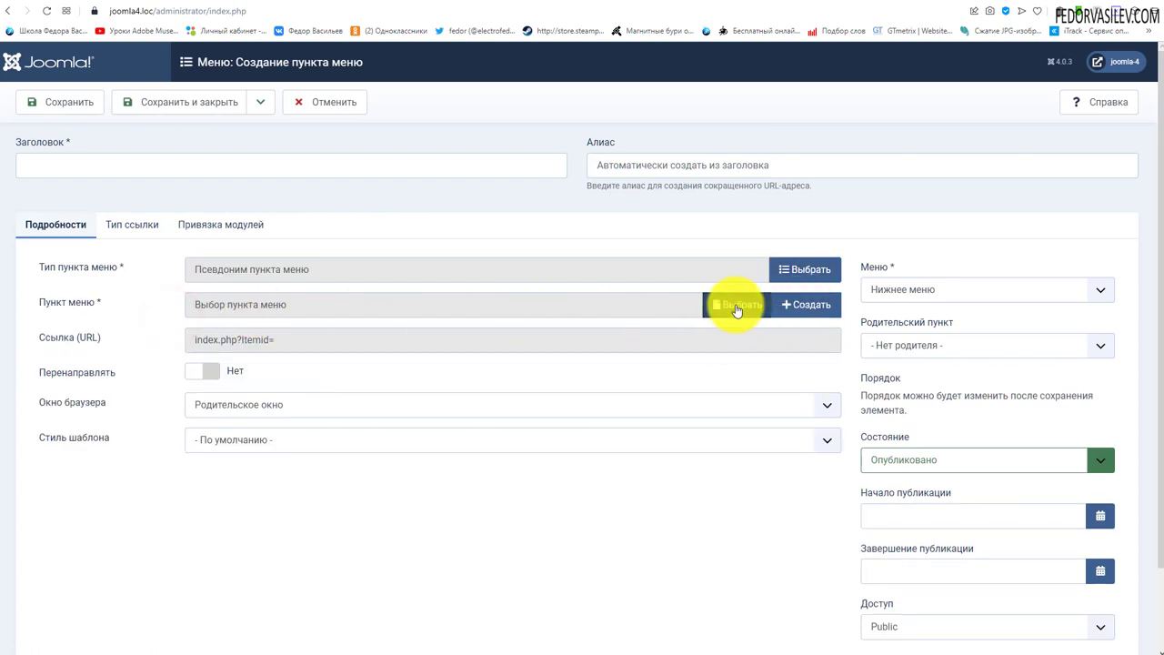
# - Link the alias to the Главная item of Main Menu, leaving the template style (Стиль шаблона) at its default
pyautogui.click(736, 306)
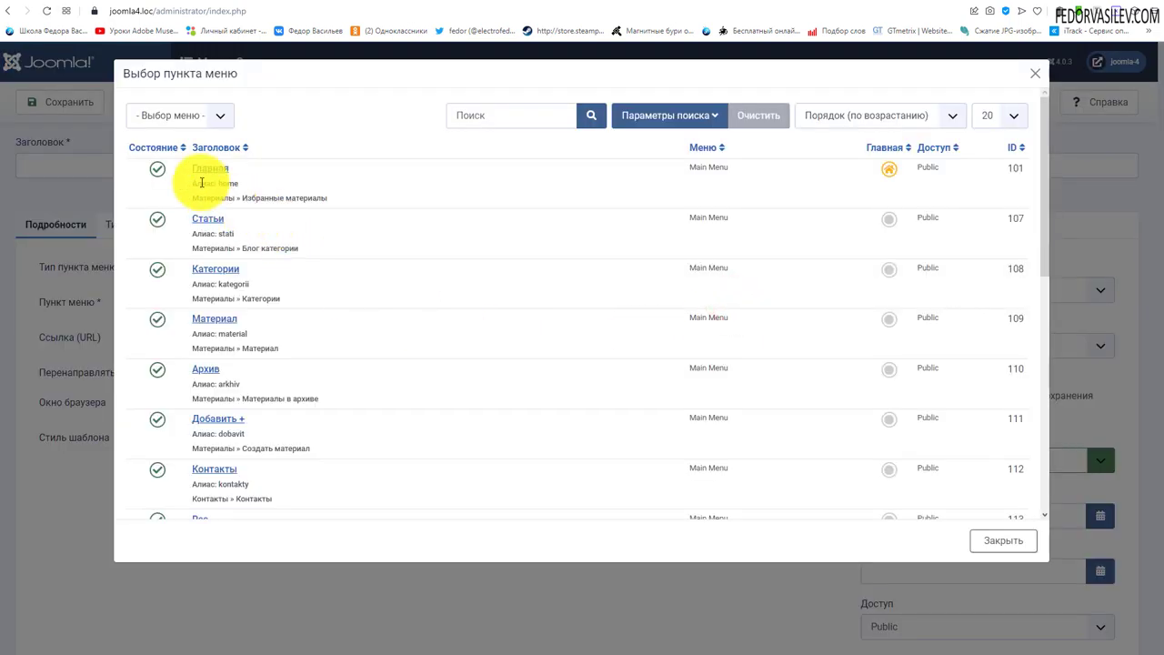
pyautogui.click(208, 171)
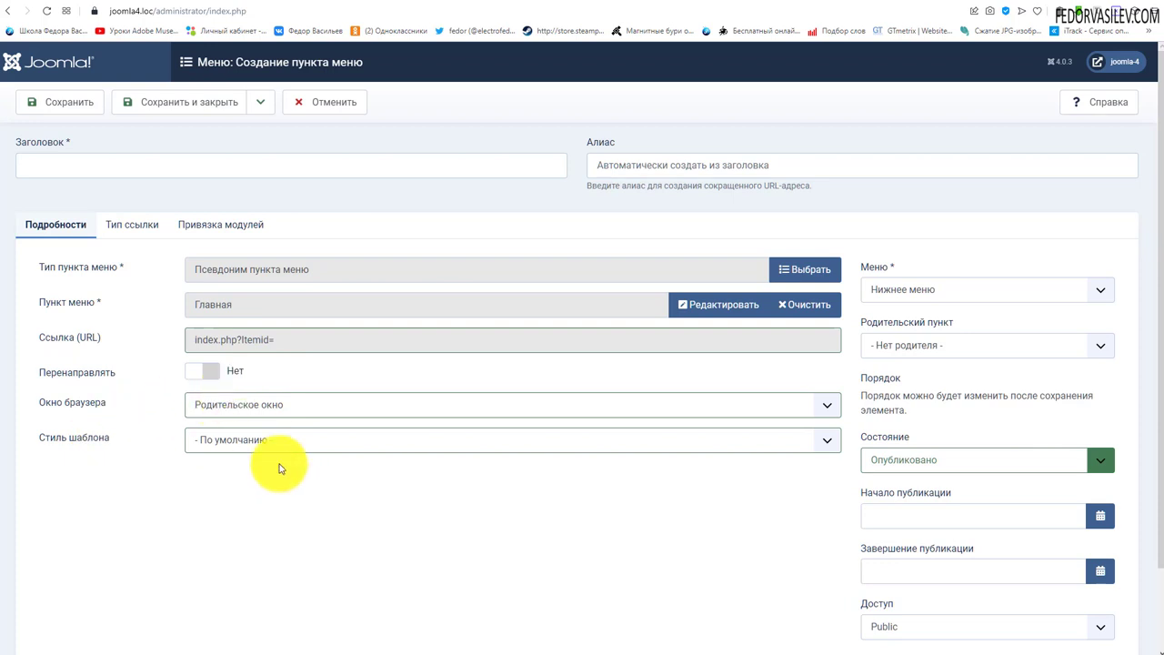
pyautogui.click(224, 447)
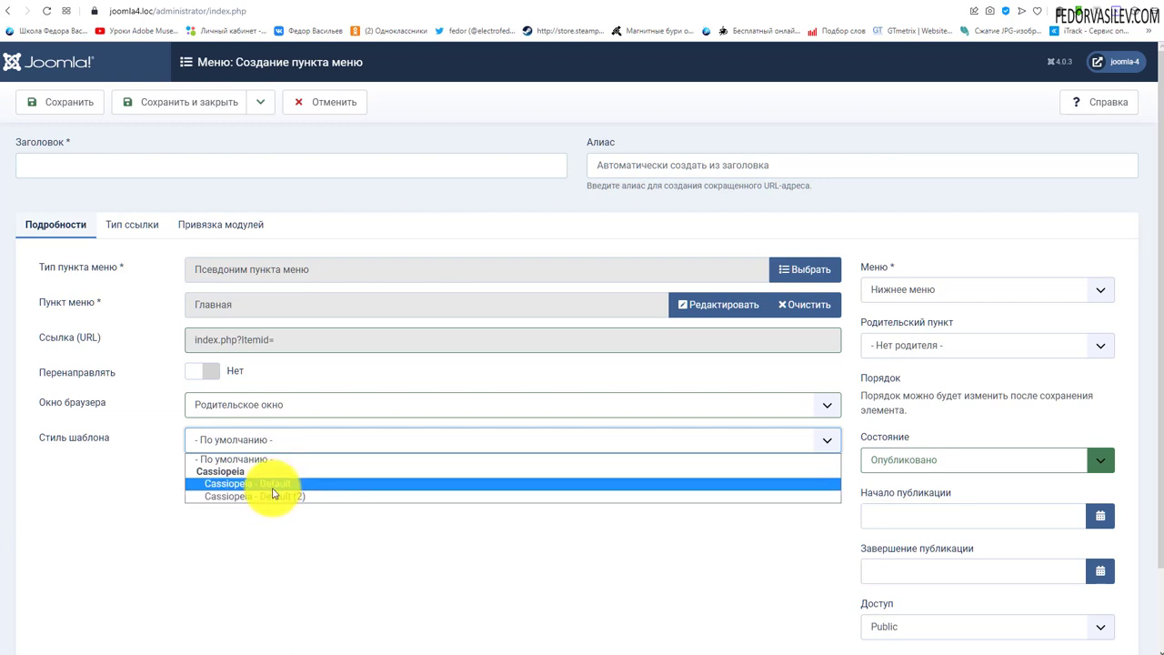
pyautogui.click(142, 496)
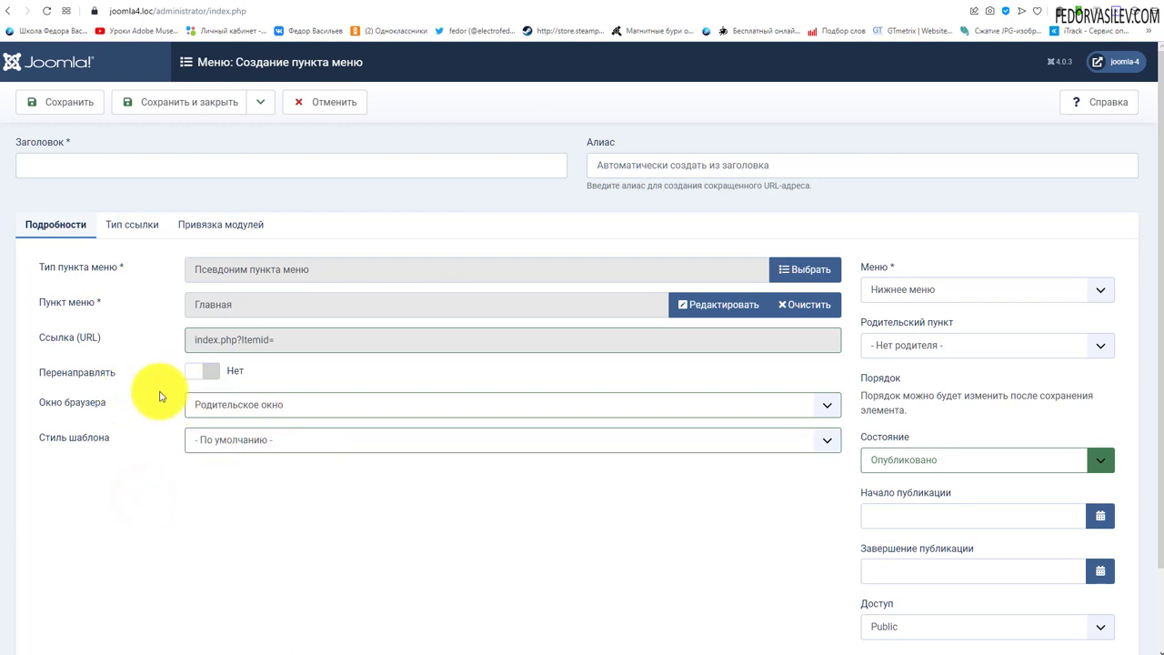
pyautogui.scroll(-1, 410, 429)
pyautogui.scroll(1, 273, 449)
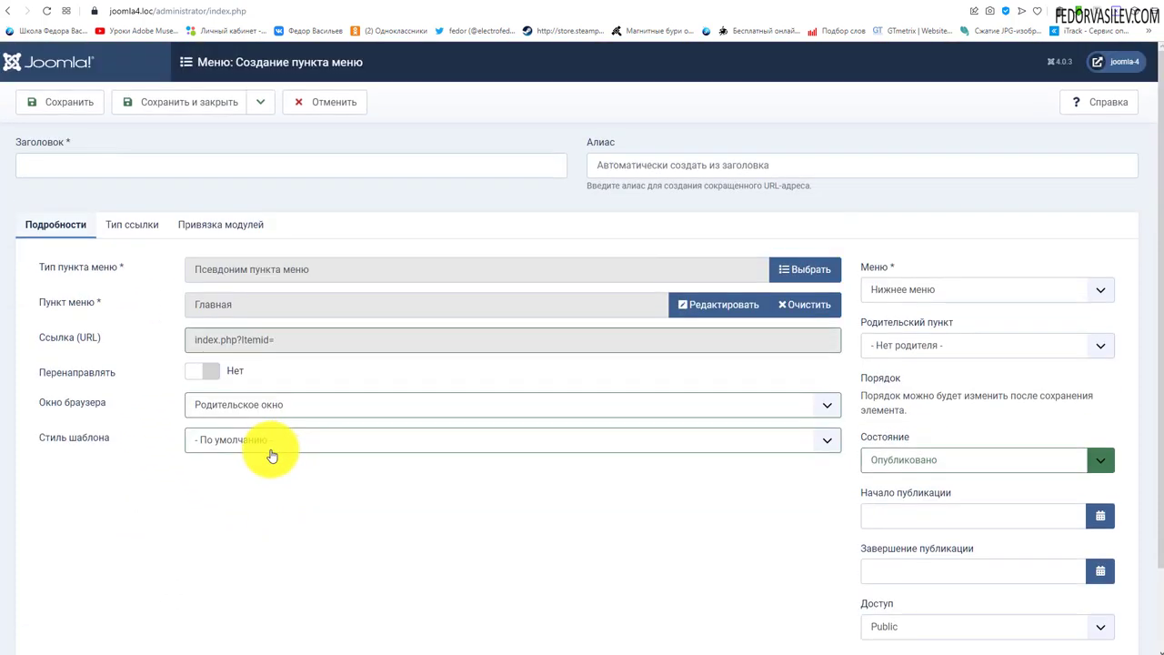
# - Turn on redirection (Перенаправлять) for the alias and keep Нижнее меню as its menu
pyautogui.click(202, 371)
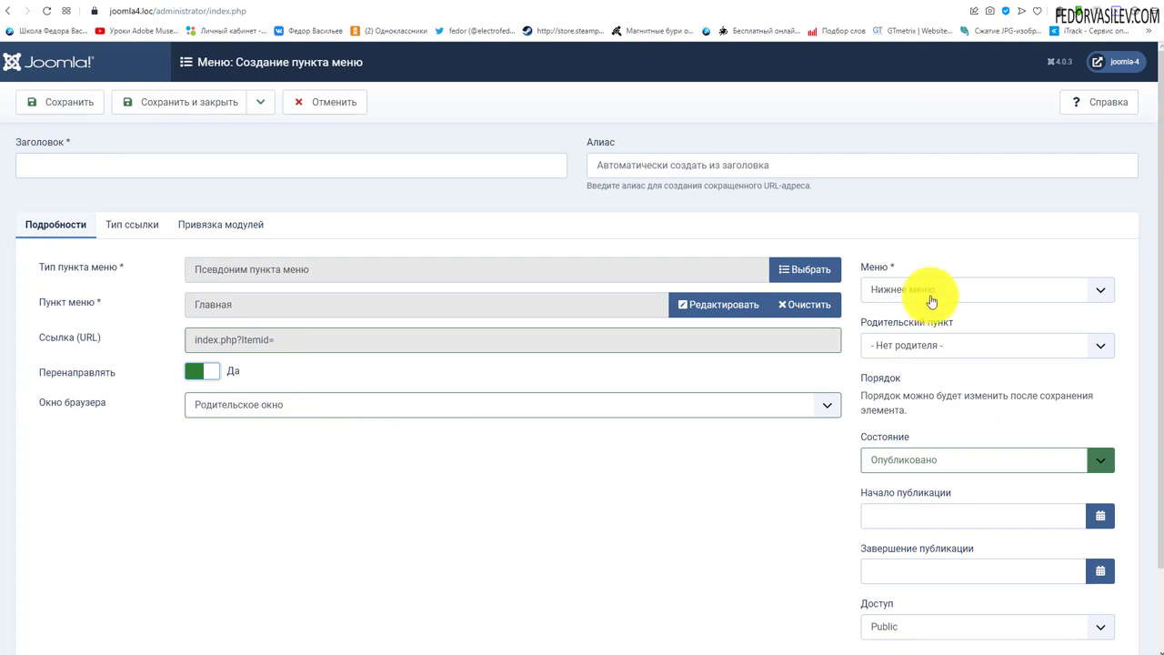
pyautogui.click(928, 289)
pyautogui.click(882, 293)
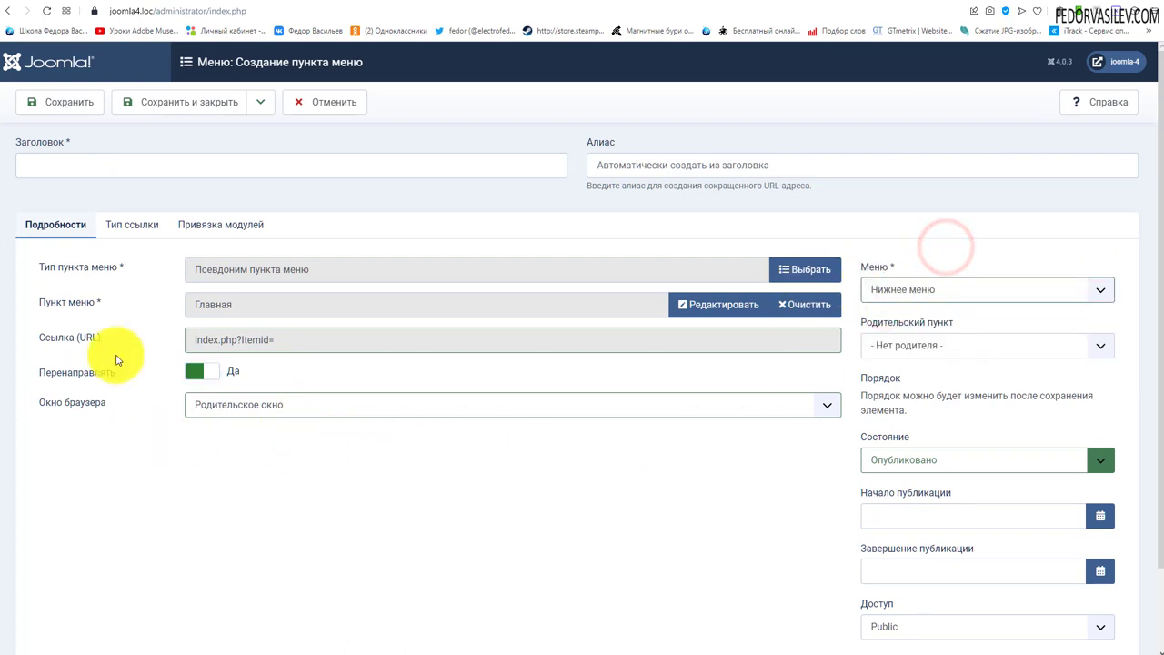
# - Title the alias menu item Главная, then save and close it
pyautogui.click(105, 163)
pyautogui.click(76, 197)
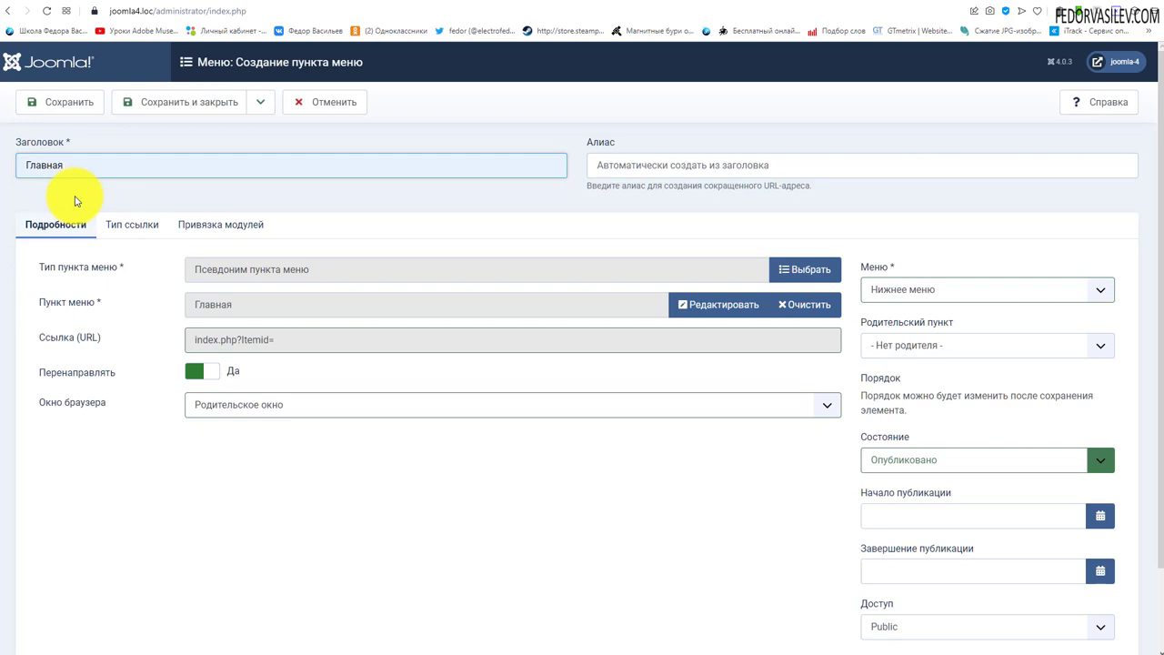
pyautogui.click(76, 163)
pyautogui.doubleClick(112, 156)
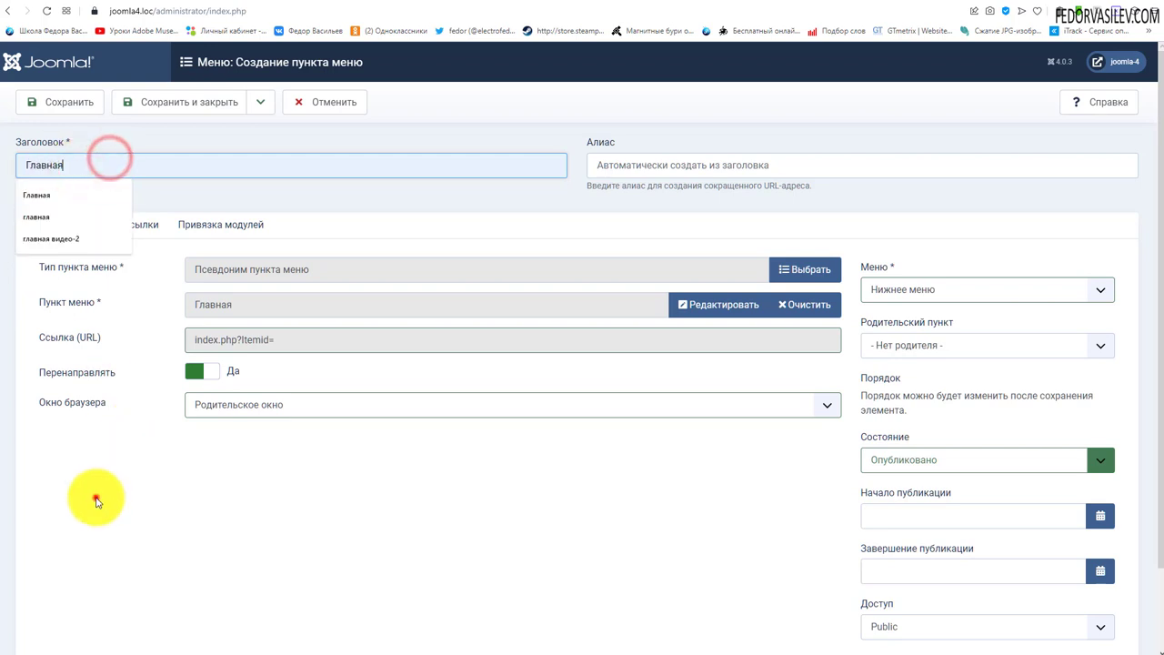
pyautogui.click(96, 498)
pyautogui.scroll(-1, 368, 558)
pyautogui.scroll(1, 369, 559)
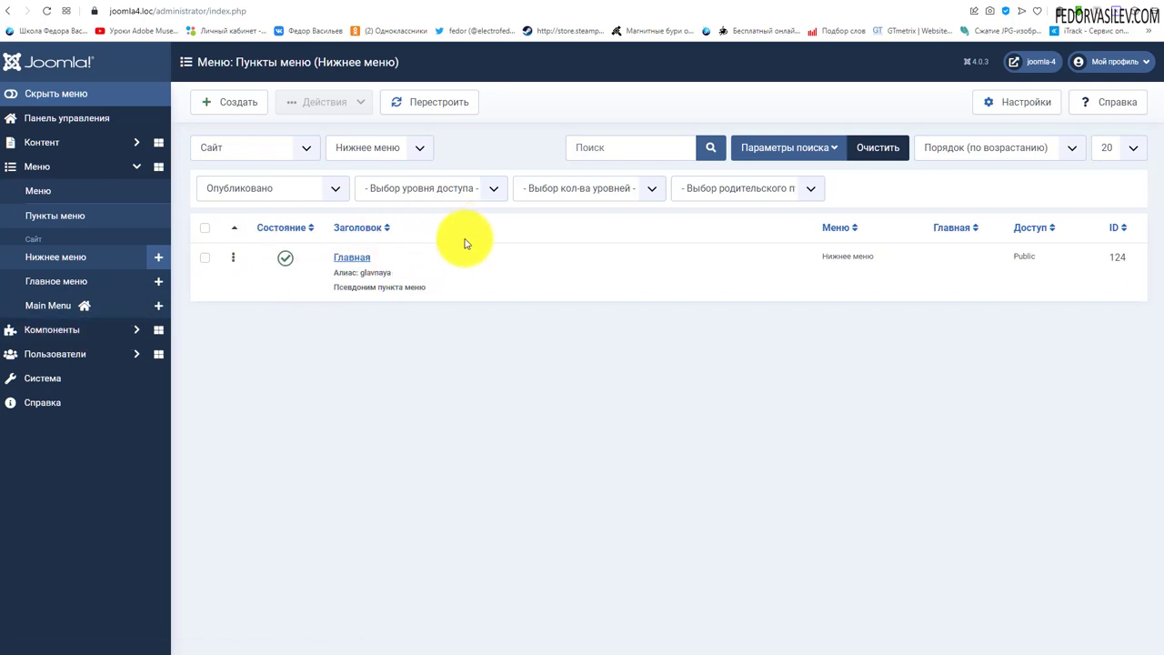
# - Return to the list of menus and start a module for Нижнее меню, titled Нижнее меню
pyautogui.click(339, 262)
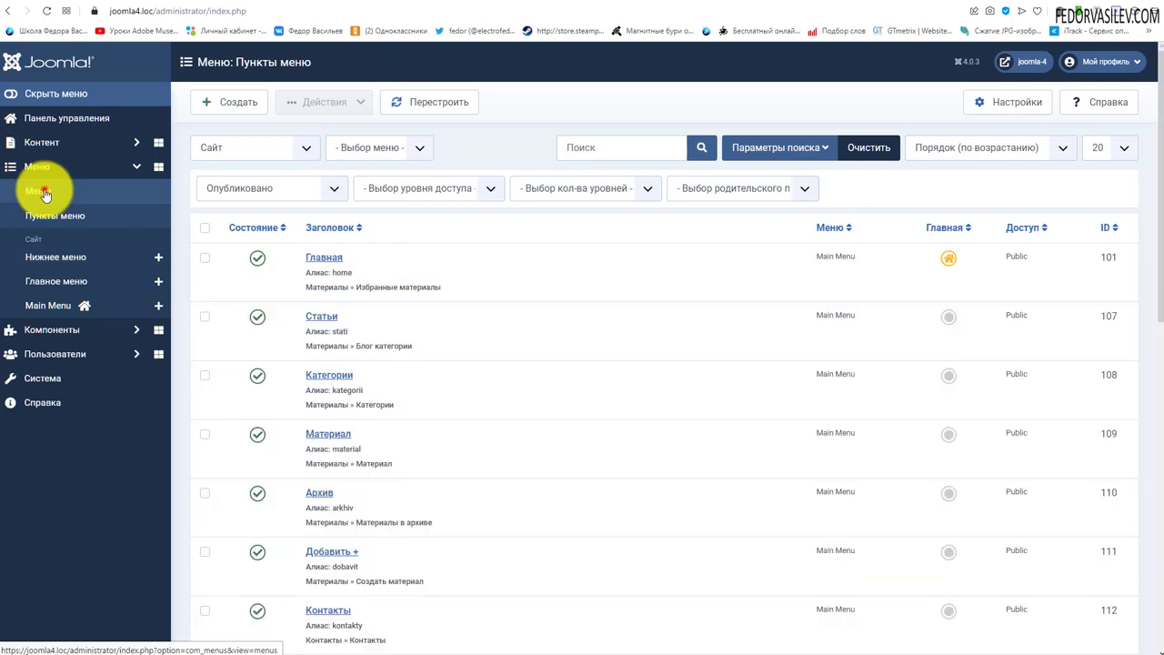
pyautogui.click(38, 190)
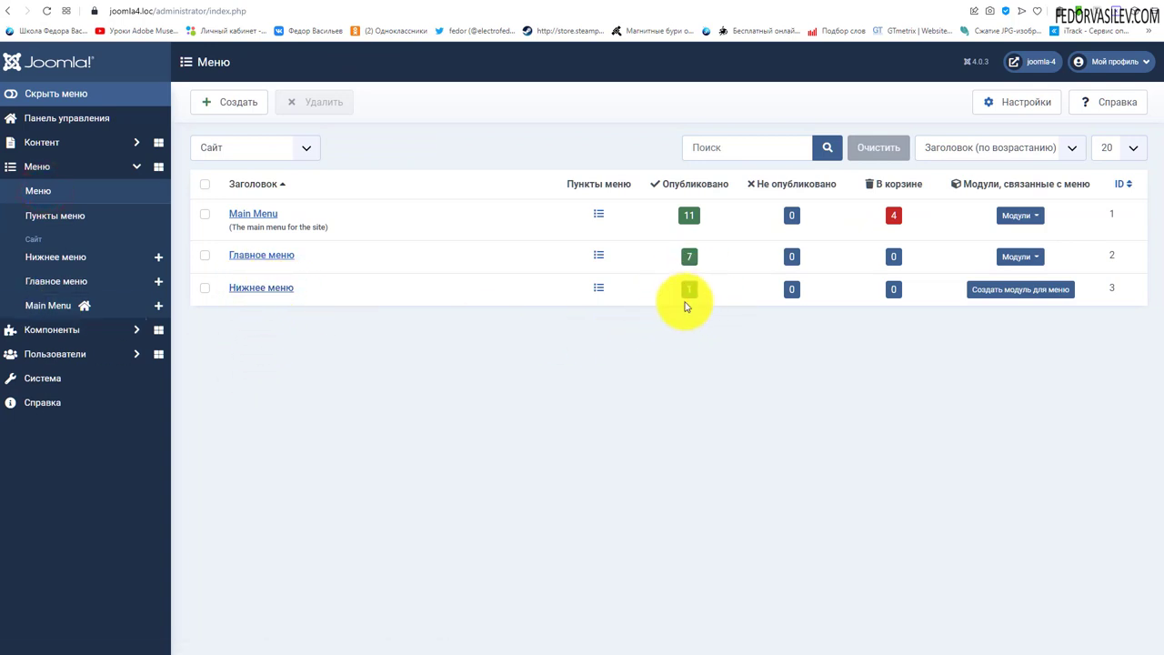
pyautogui.click(1027, 291)
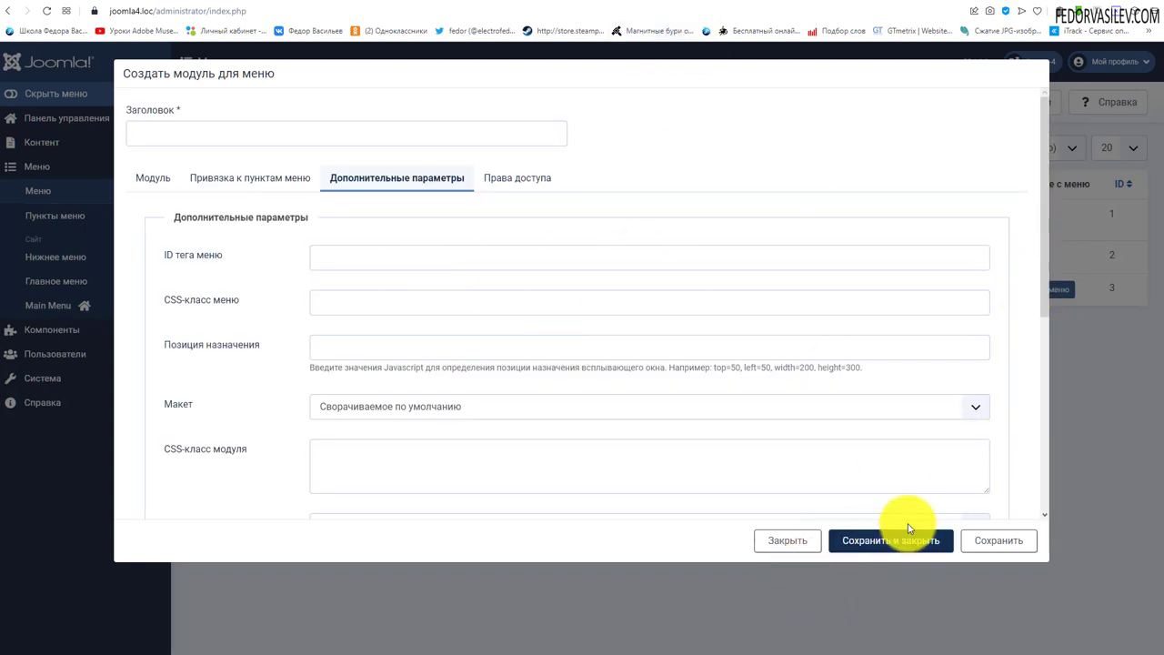
pyautogui.rightClick(208, 132)
pyautogui.click(242, 234)
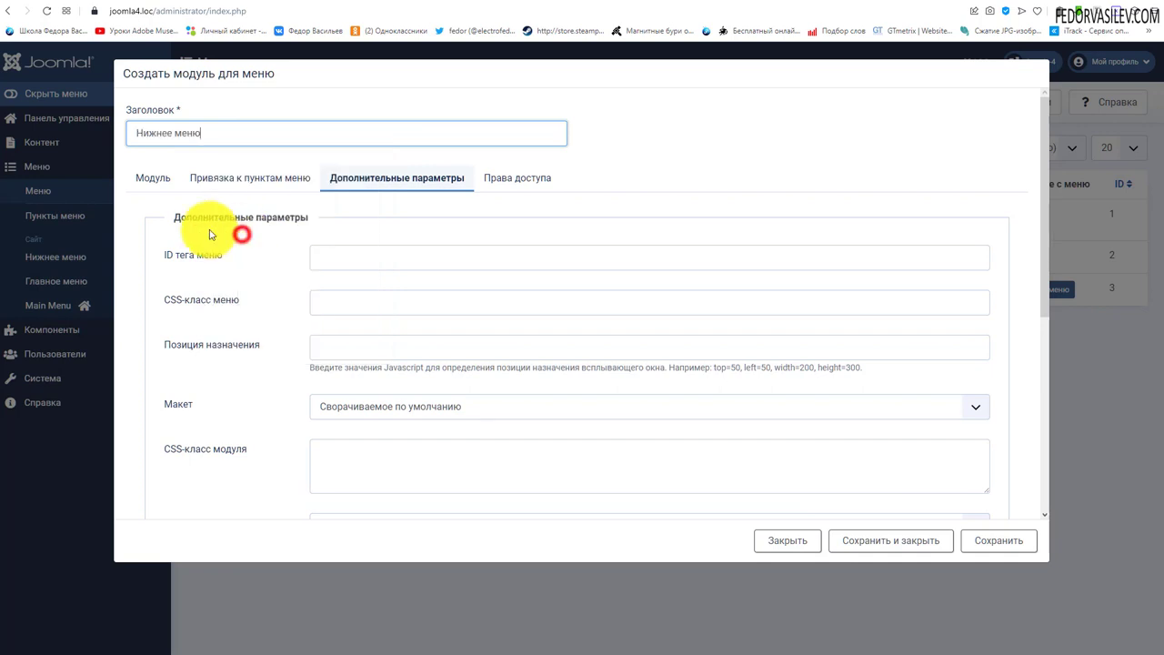
# - Hide the module's title on the site and keep Нижнее меню as the displayed menu
pyautogui.click(146, 174)
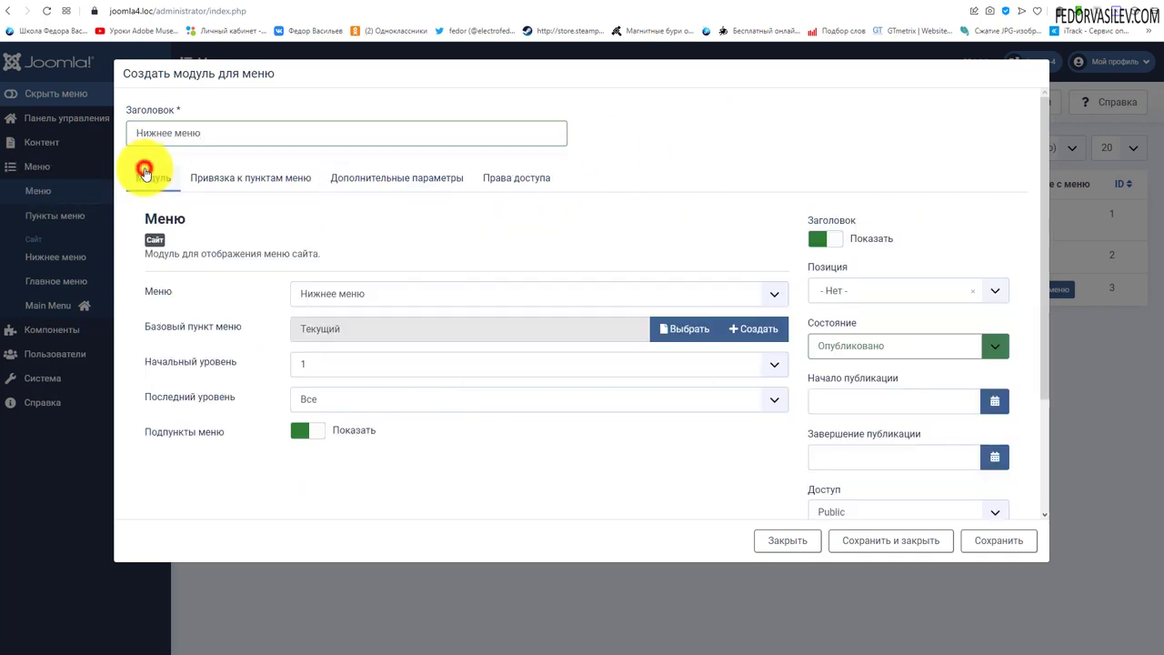
pyautogui.hotkey('shift', 'Tab')
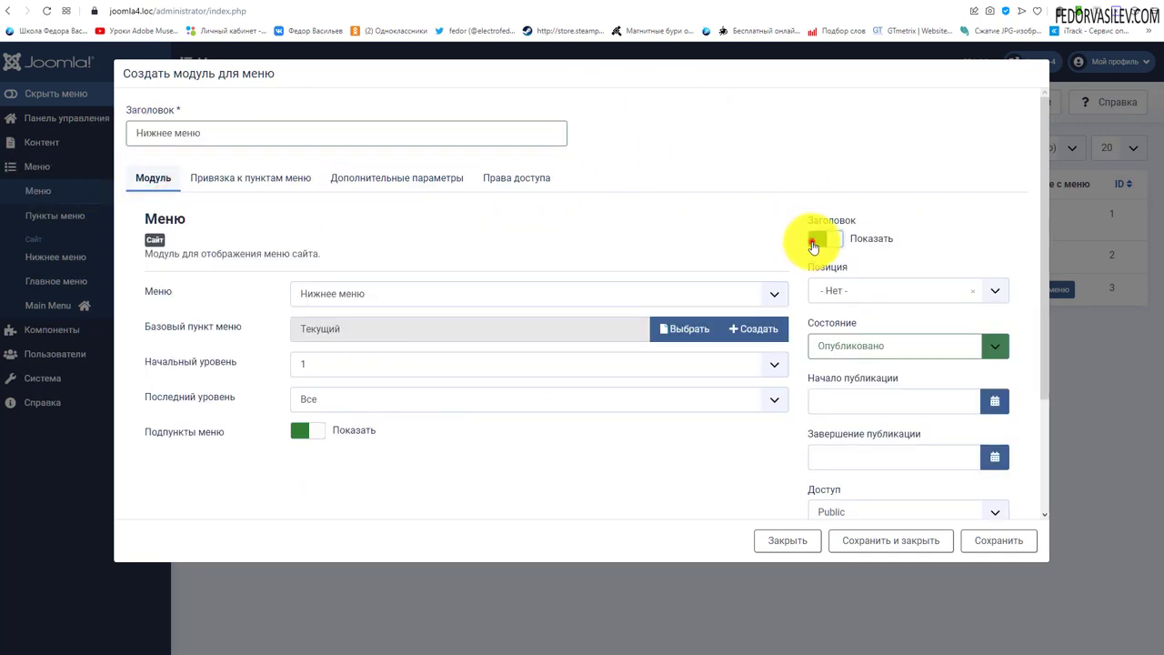
pyautogui.click(814, 244)
pyautogui.click(358, 295)
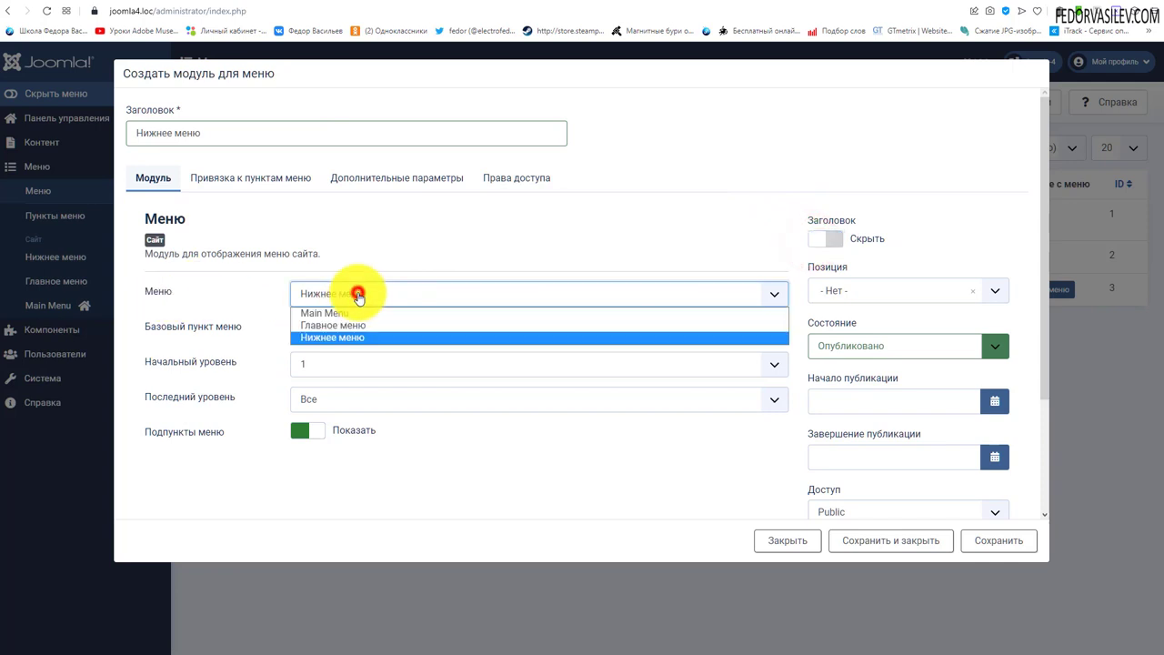
pyautogui.click(460, 242)
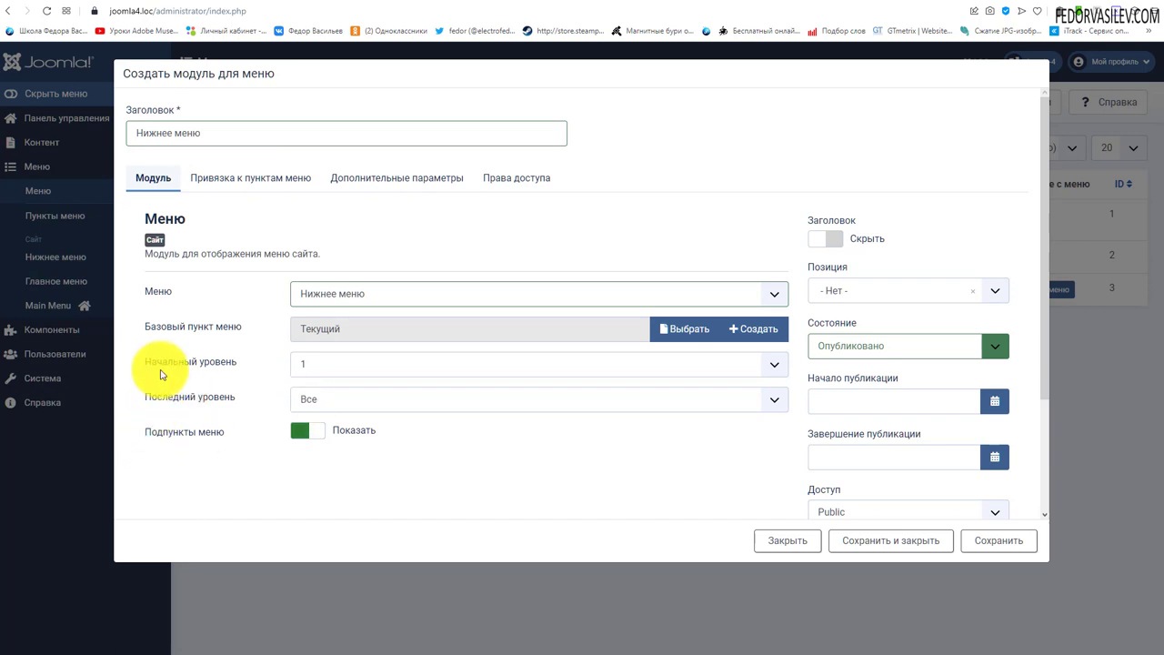
# - Hide submenu items in the Нижнее меню module and assign it to the Footer [footer] position
pyautogui.click(294, 440)
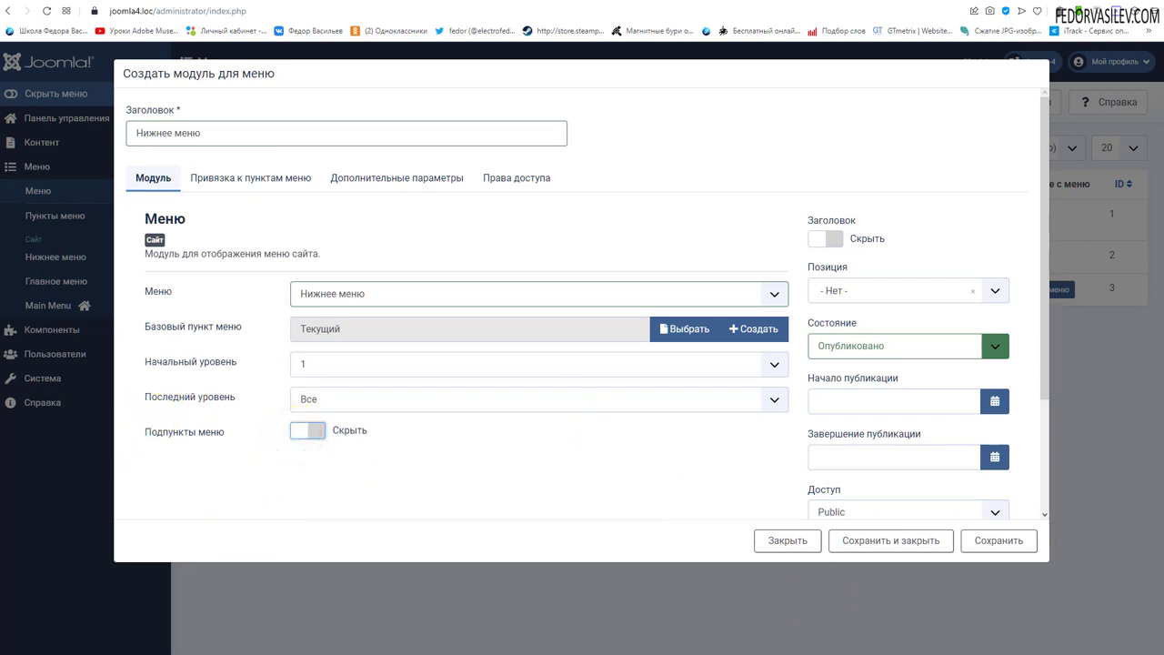
pyautogui.click(845, 290)
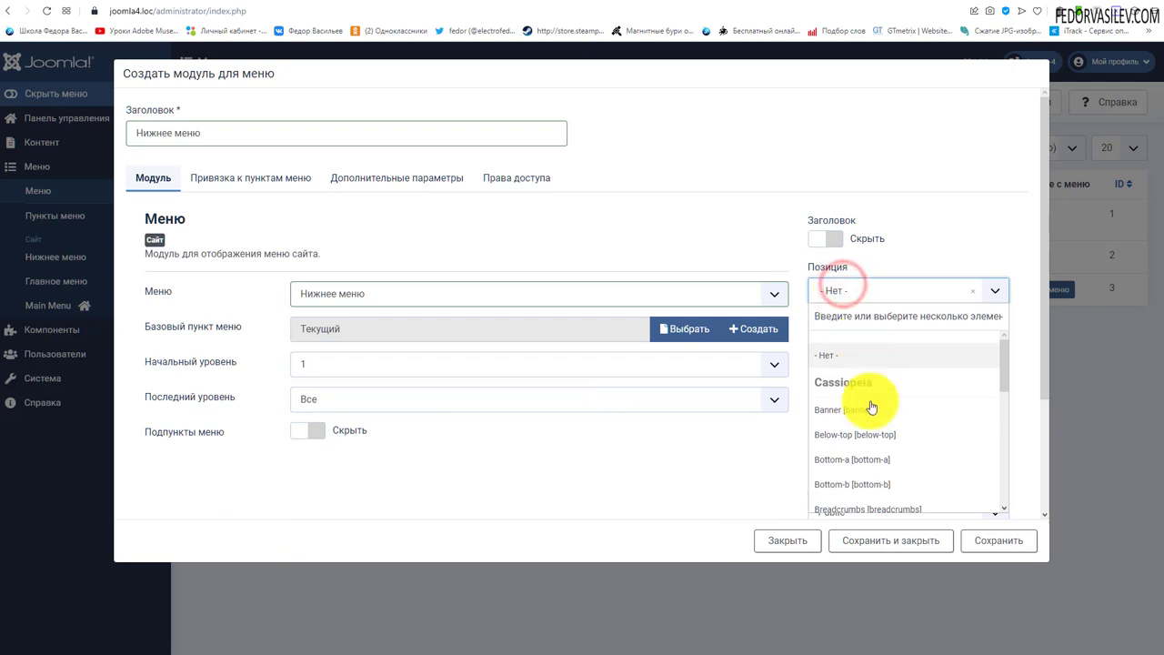
pyautogui.scroll(-2, 880, 387)
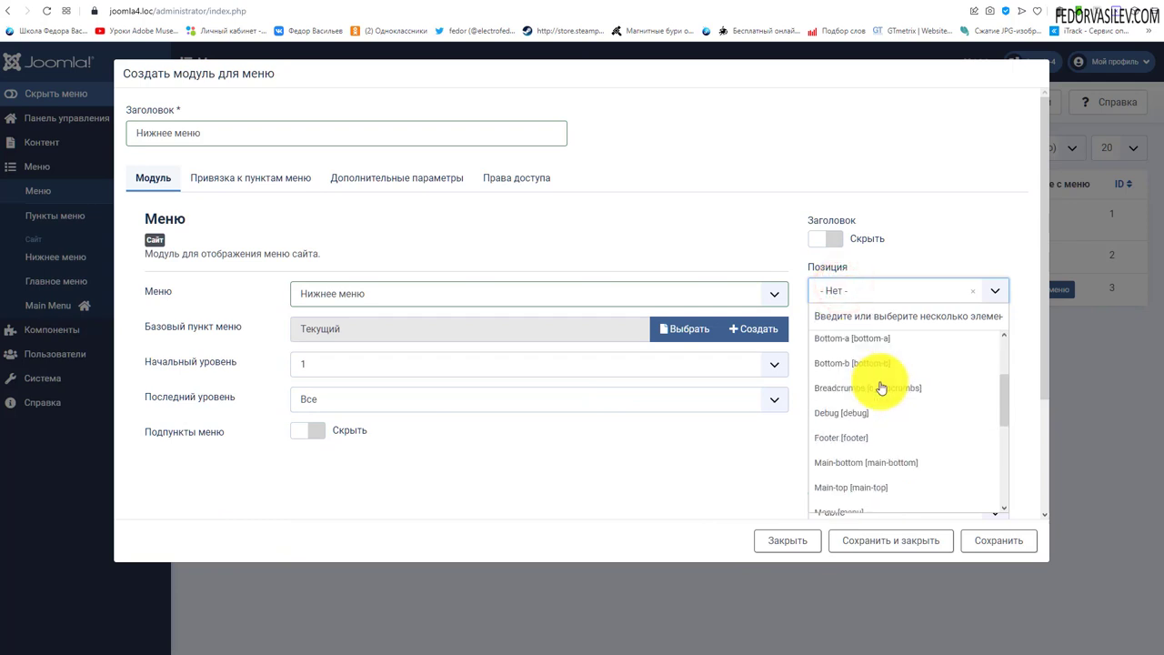
pyautogui.click(848, 440)
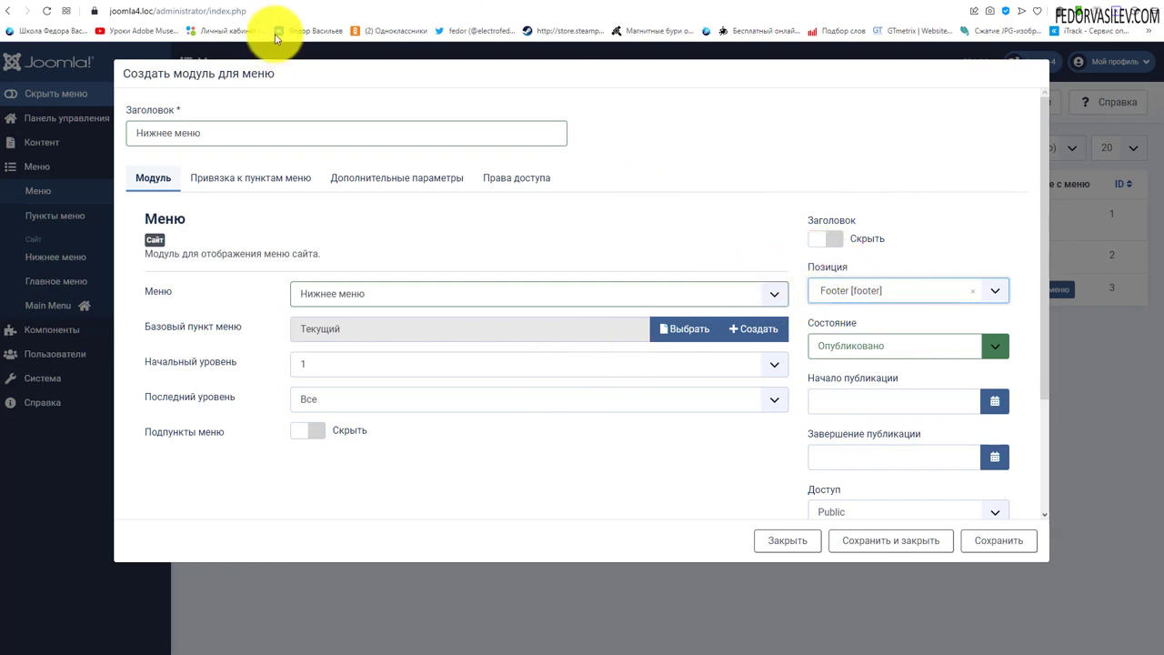
# - Examine the bottom area of the site's home page, then return to the module settings
pyautogui.click(221, 5)
pyautogui.scroll(-10, 214, 282)
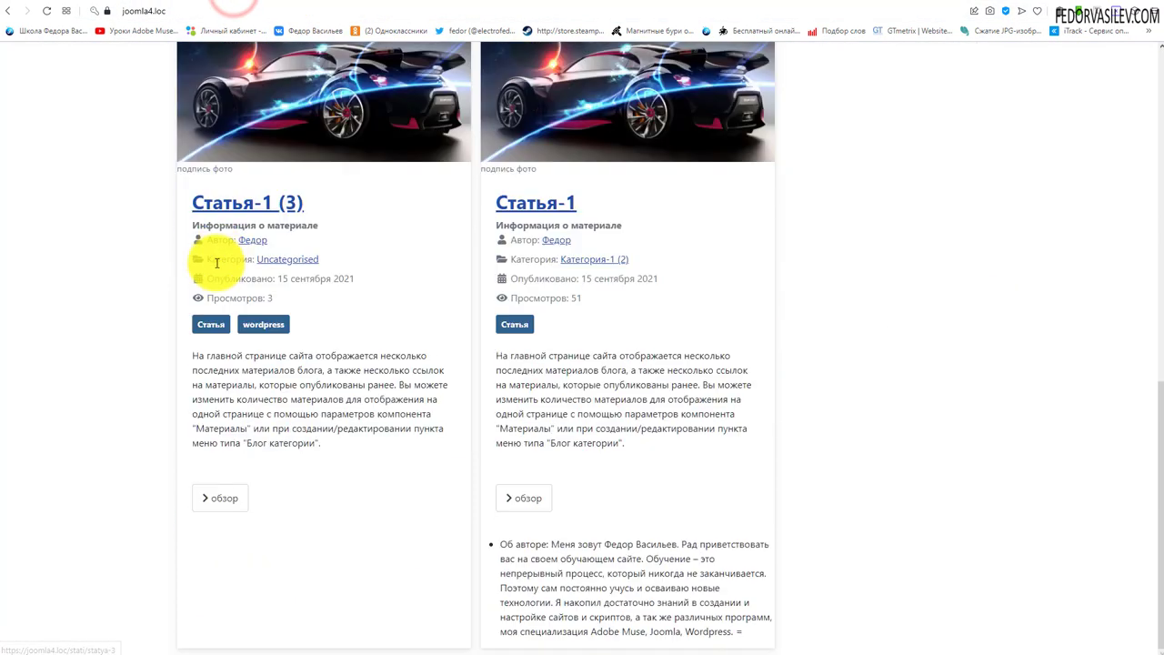
pyautogui.press('F5')
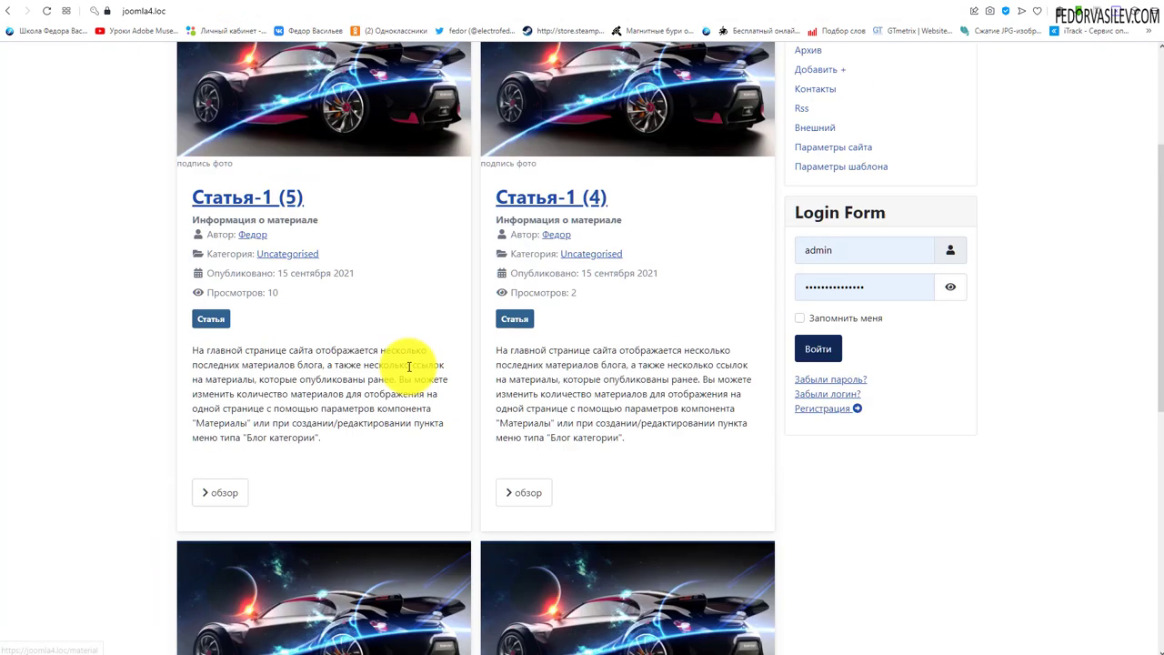
pyautogui.scroll(3, 382, 273)
pyautogui.click(173, 8)
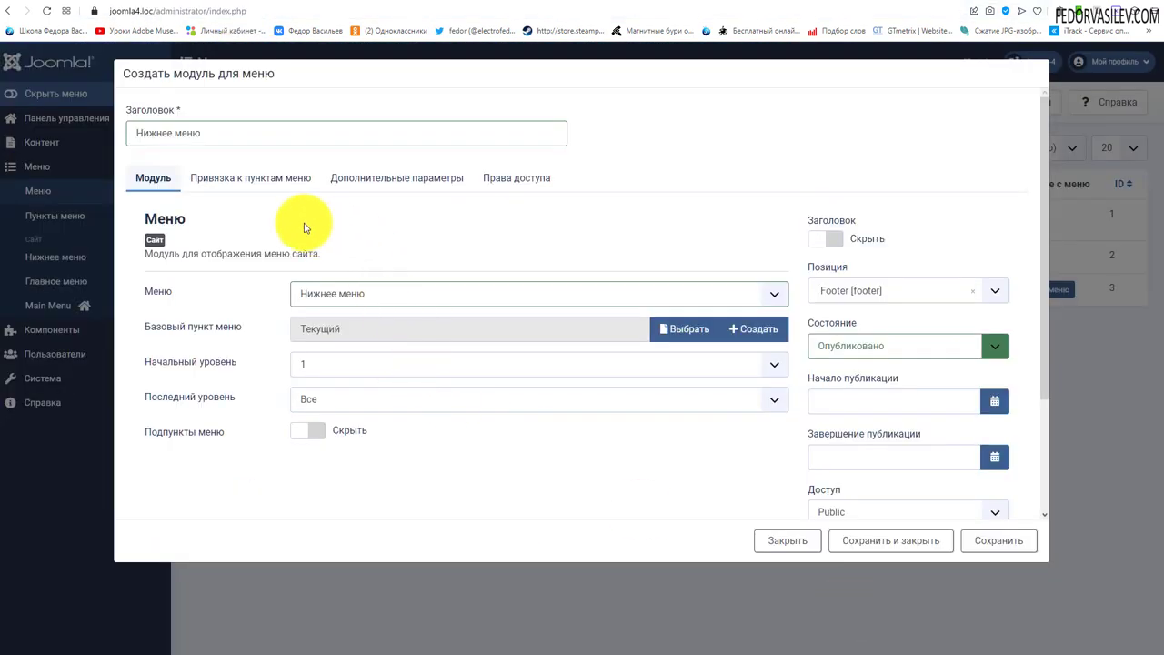
# - Keep the module assigned to all pages and set its menu CSS class to menu-horizontal
pyautogui.click(280, 182)
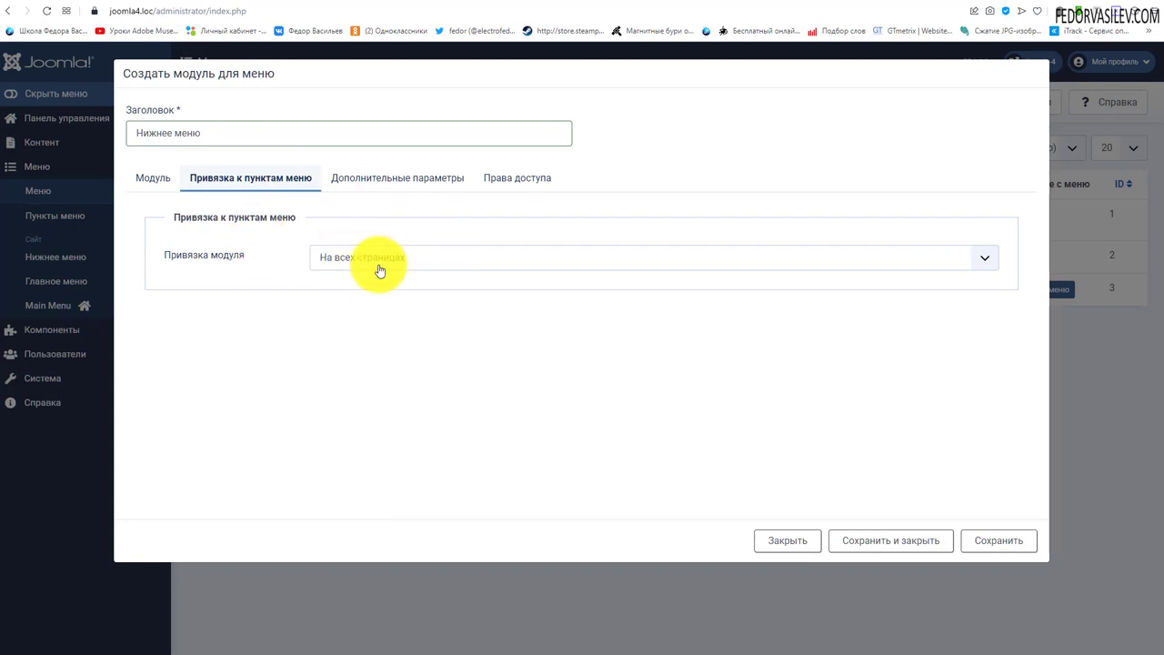
pyautogui.click(359, 176)
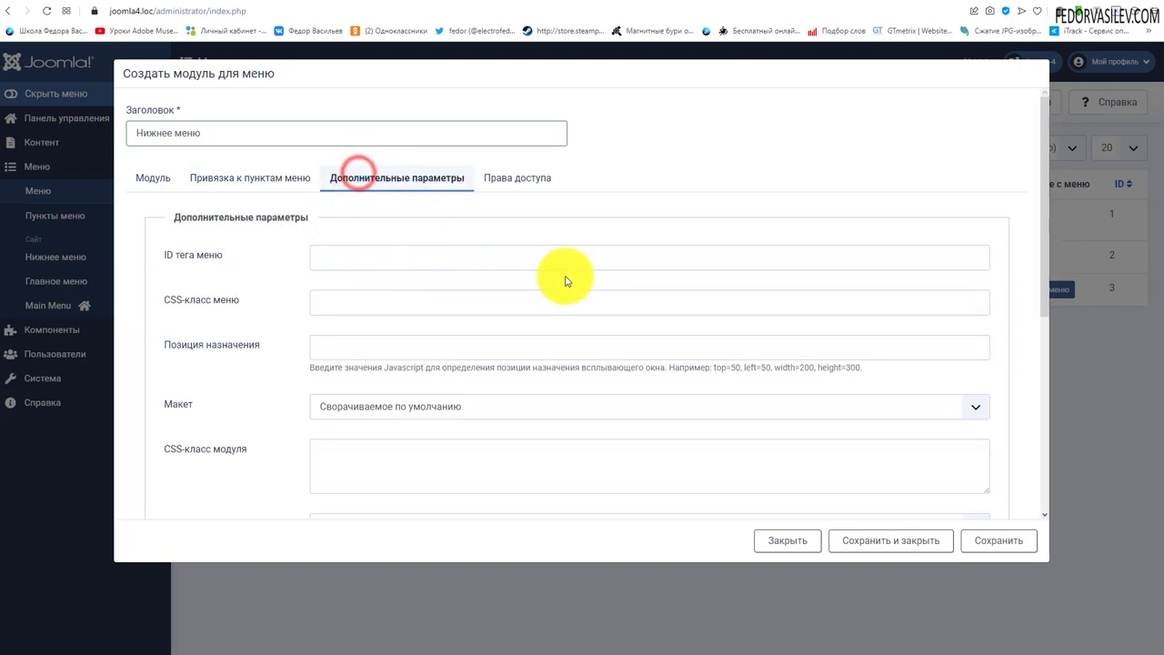
pyautogui.rightClick(358, 303)
pyautogui.click(382, 406)
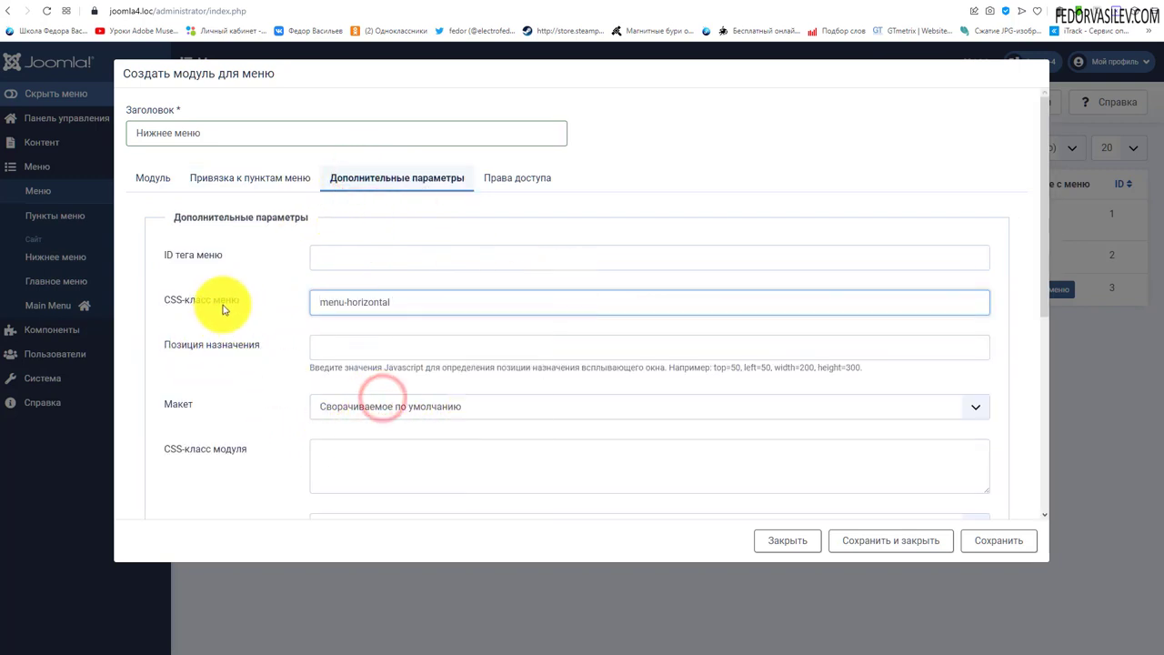
pyautogui.moveTo(409, 301); pyautogui.dragTo(143, 299)
pyautogui.click(275, 315)
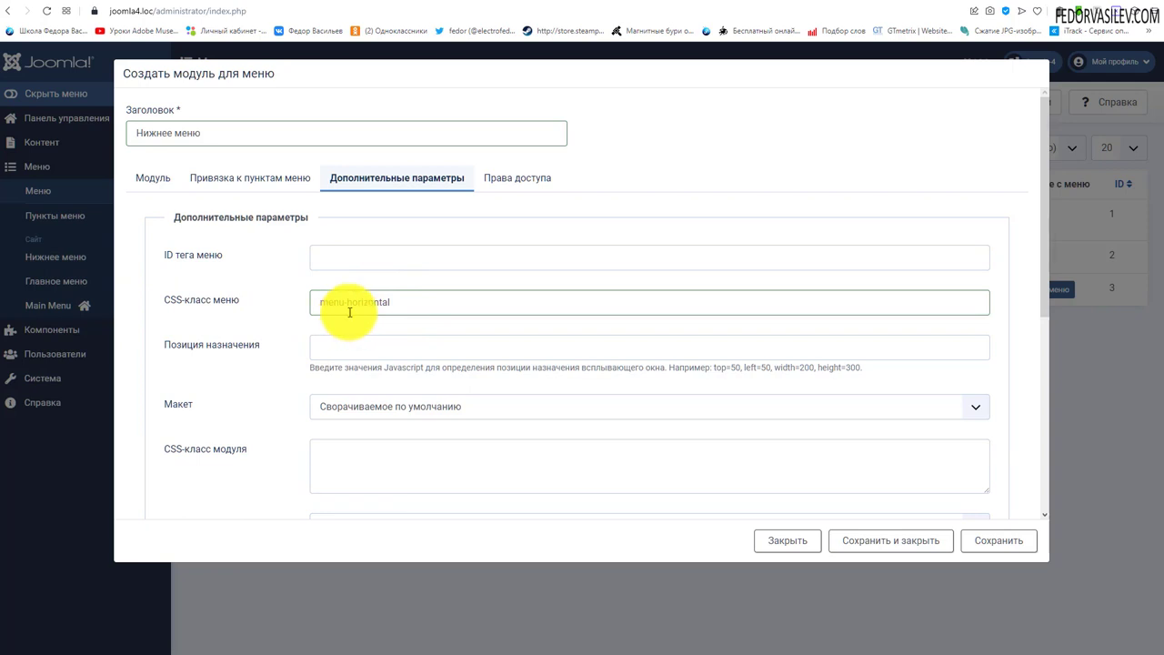
pyautogui.tripleClick(426, 304)
pyautogui.click(264, 309)
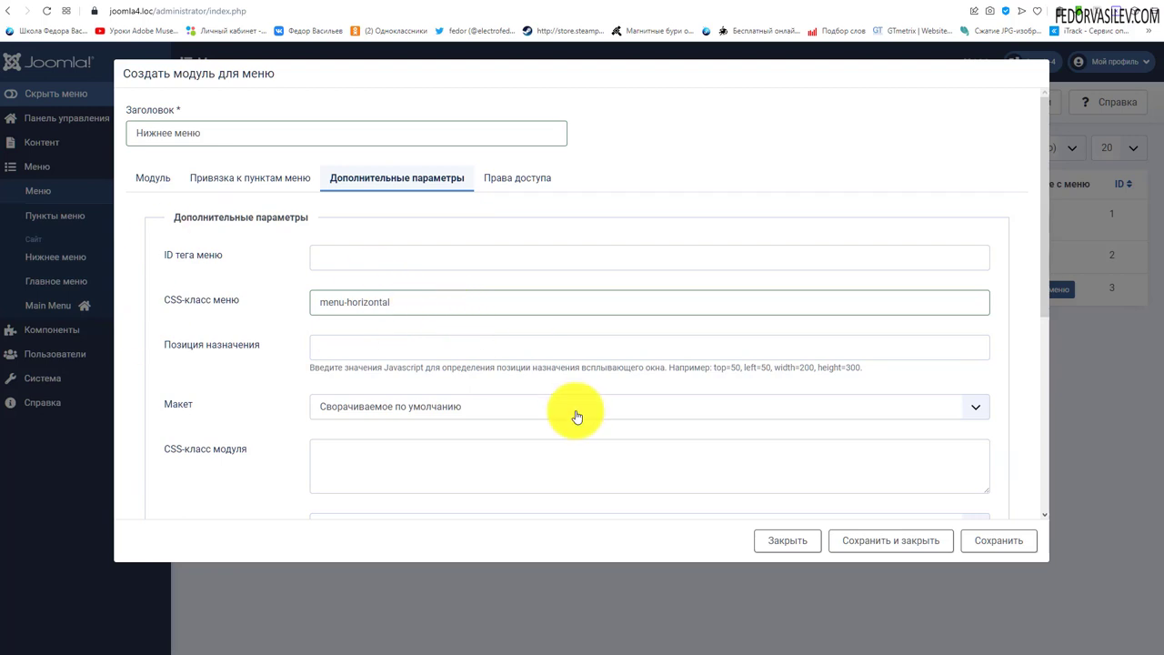
# - Choose the Dropdown layout from the cassiopeia template for the module, then save and close it
pyautogui.scroll(-1, 577, 415)
pyautogui.click(382, 286)
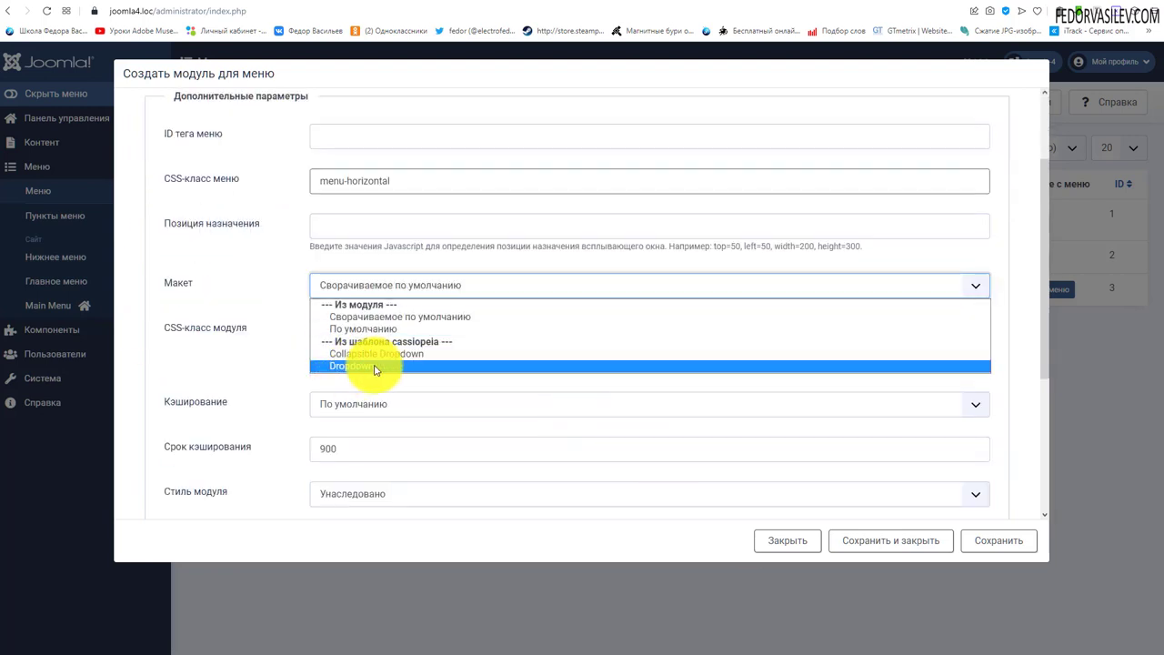
pyautogui.click(373, 367)
pyautogui.scroll(-2, 202, 299)
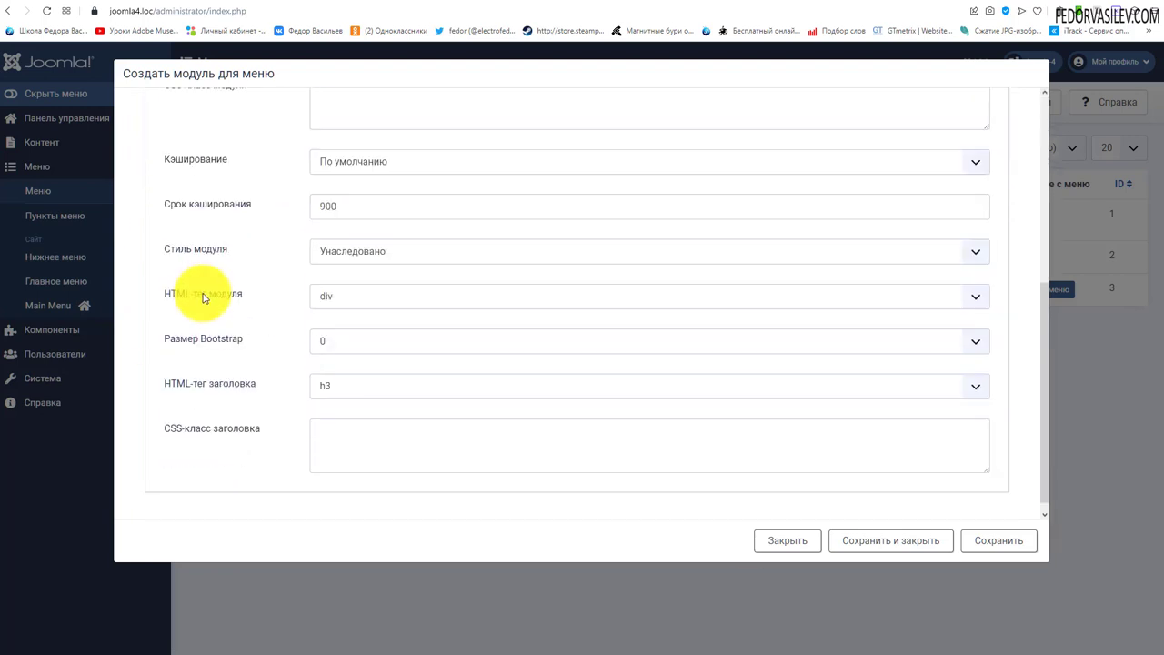
pyautogui.click(891, 541)
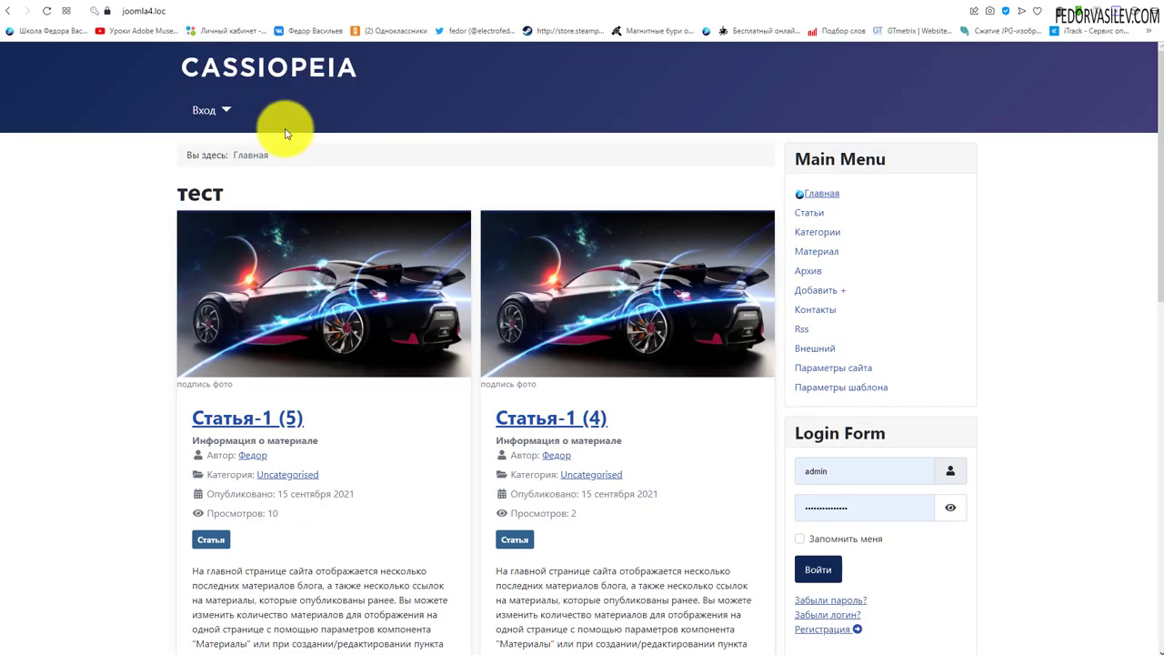
# - Find the bottom menu in the site's footer and test its Главная link
pyautogui.scroll(-10, 286, 135)
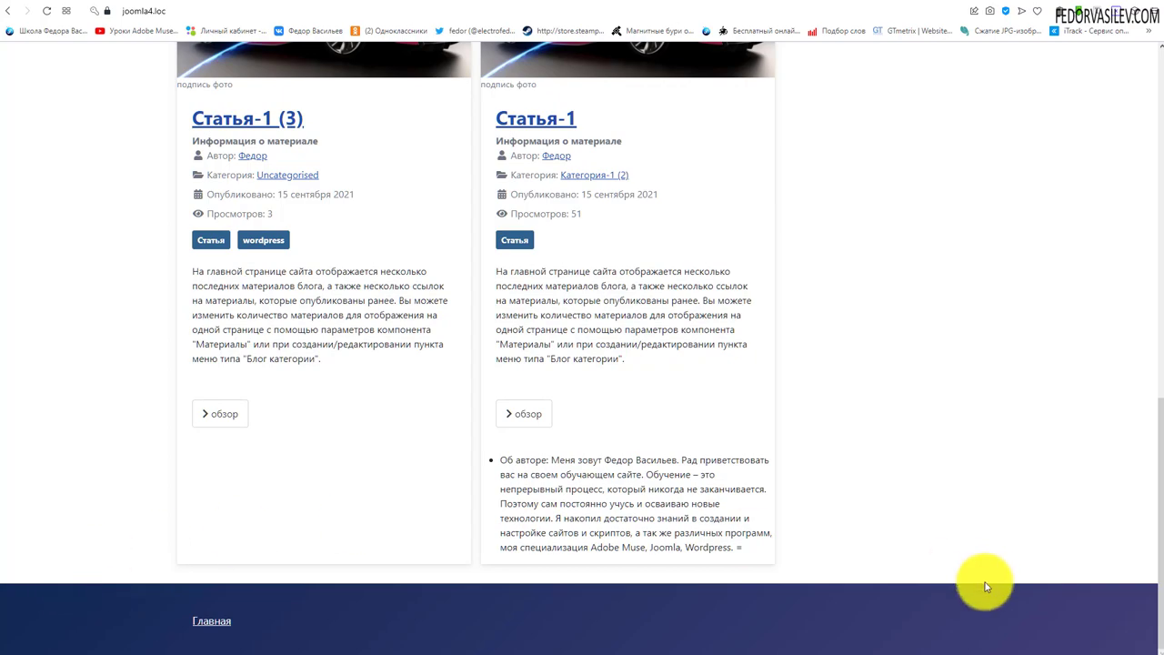
pyautogui.scroll(10, 825, 519)
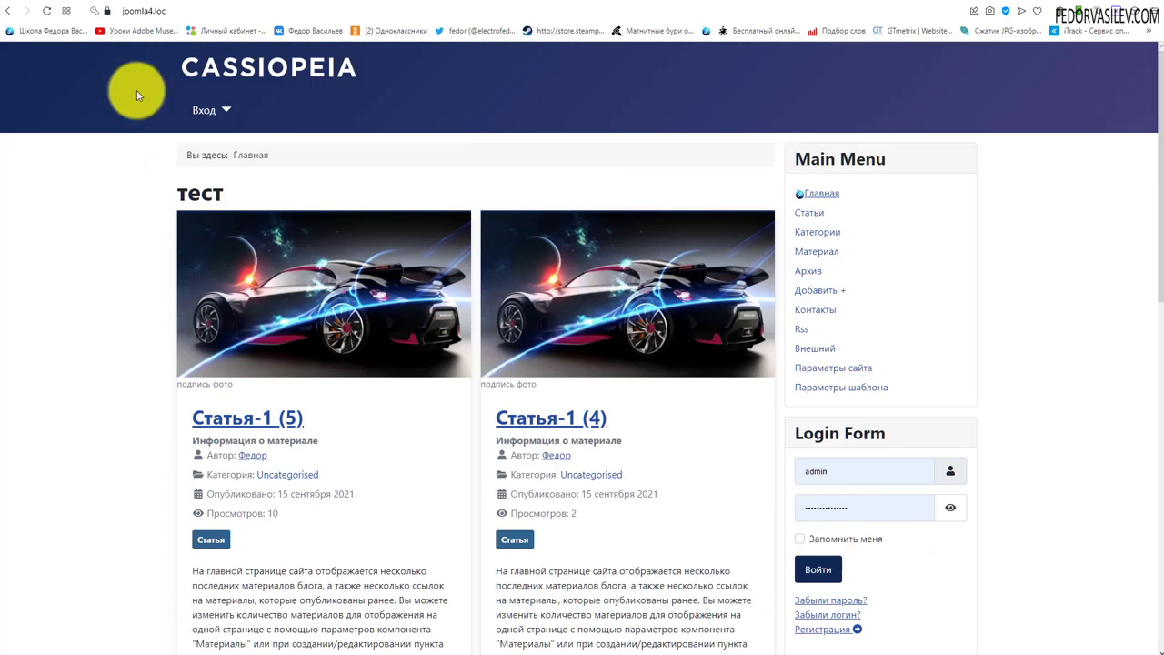
pyautogui.scroll(-10, 676, 187)
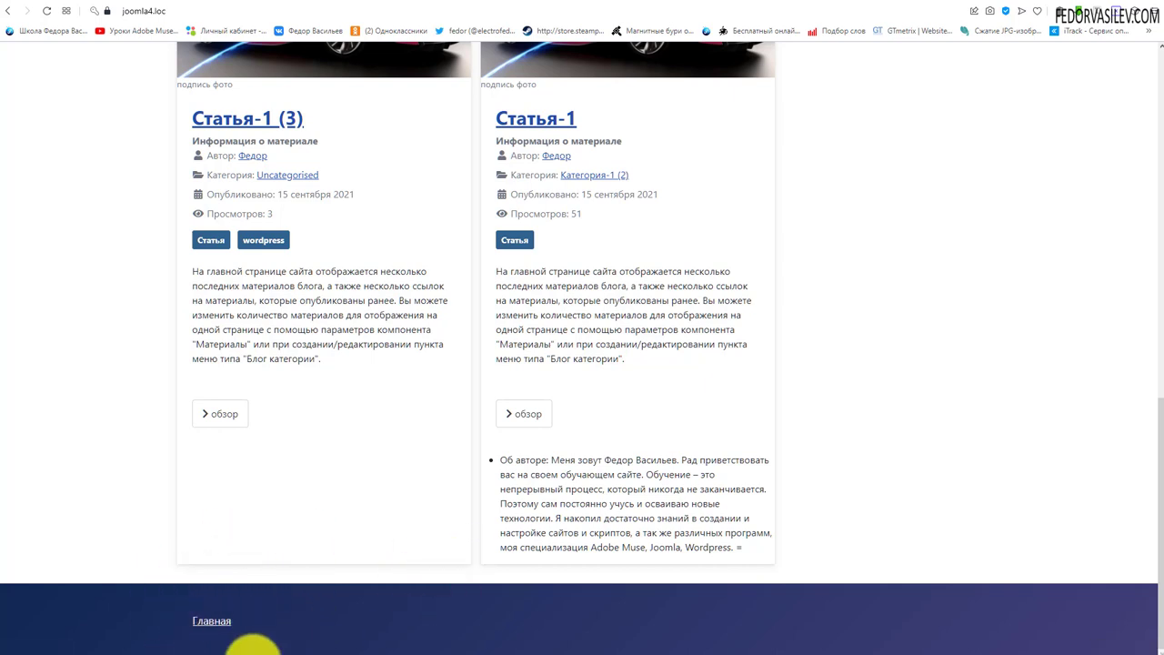
pyautogui.click(210, 620)
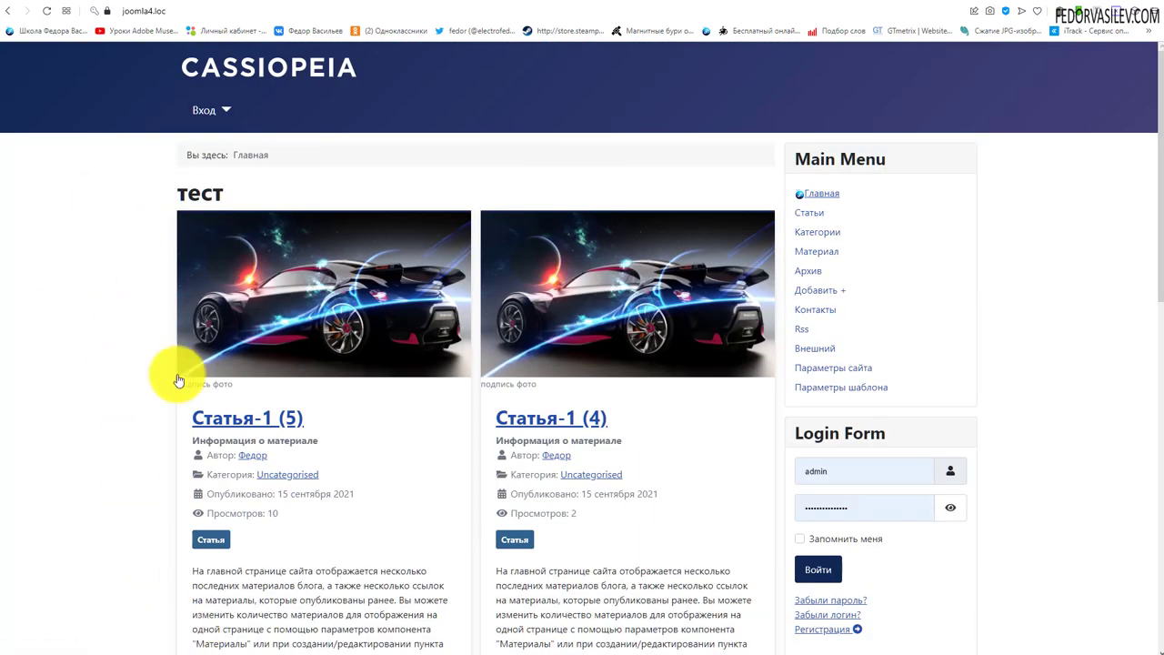
pyautogui.scroll(-9, 173, 382)
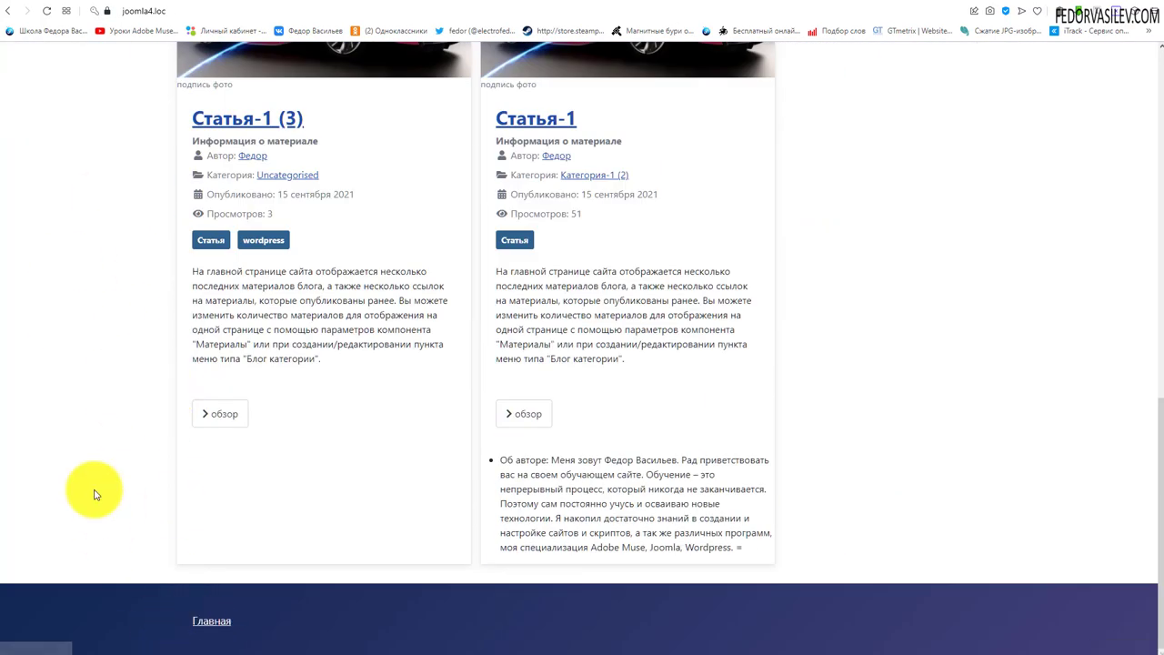
pyautogui.scroll(9, 99, 364)
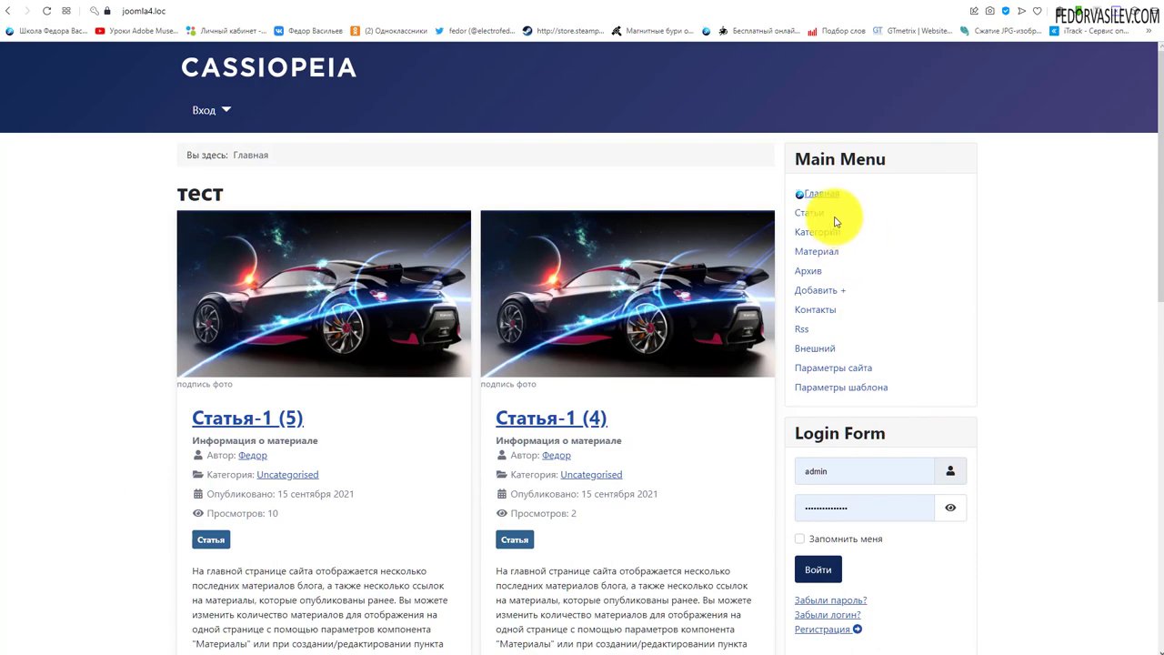
# - Open Главная from Main Menu on the site and compare the page with the footer link's target
pyautogui.click(823, 195)
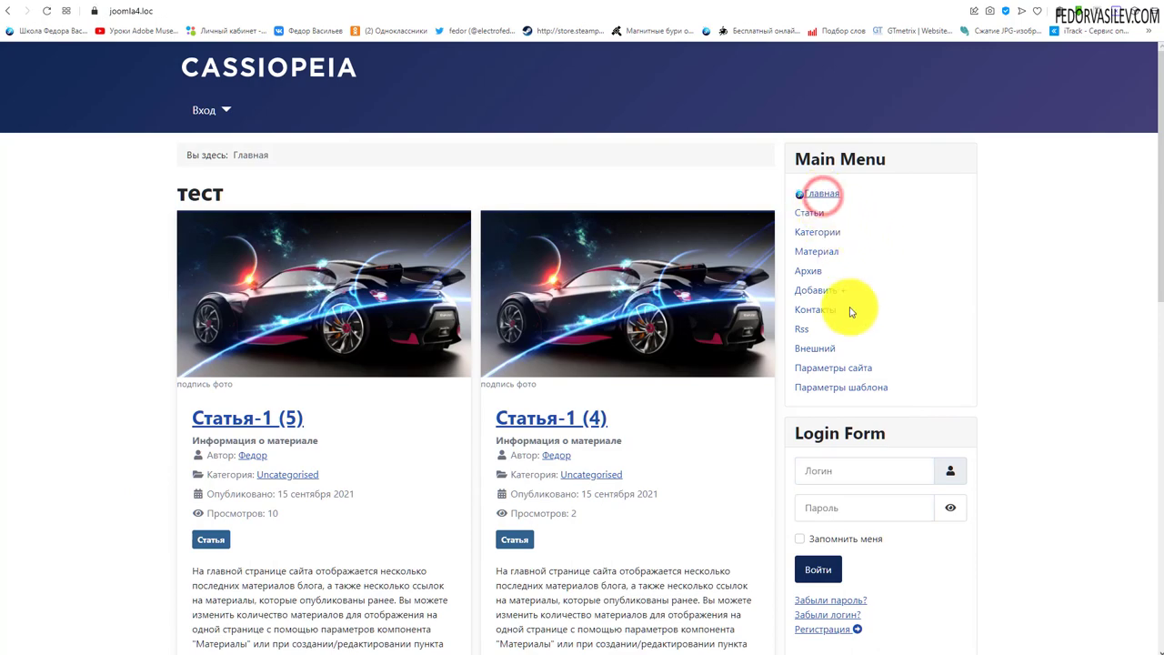
pyautogui.scroll(-8, 210, 152)
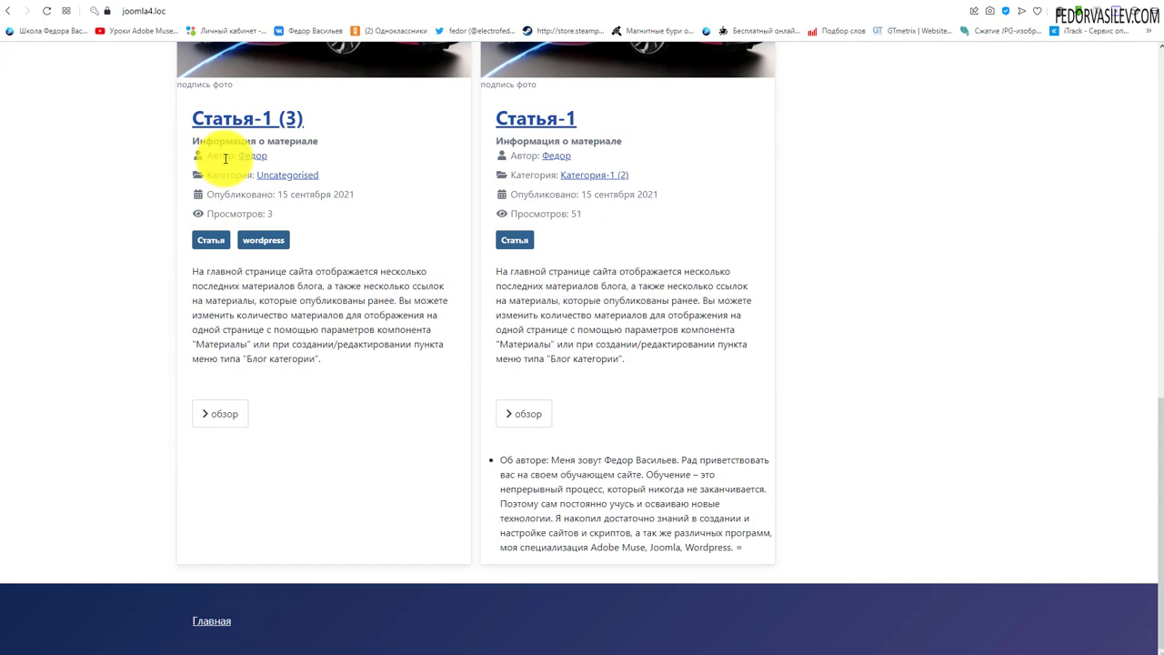
pyautogui.scroll(1, 268, 390)
pyautogui.scroll(6, 262, 385)
pyautogui.scroll(-7, 247, 615)
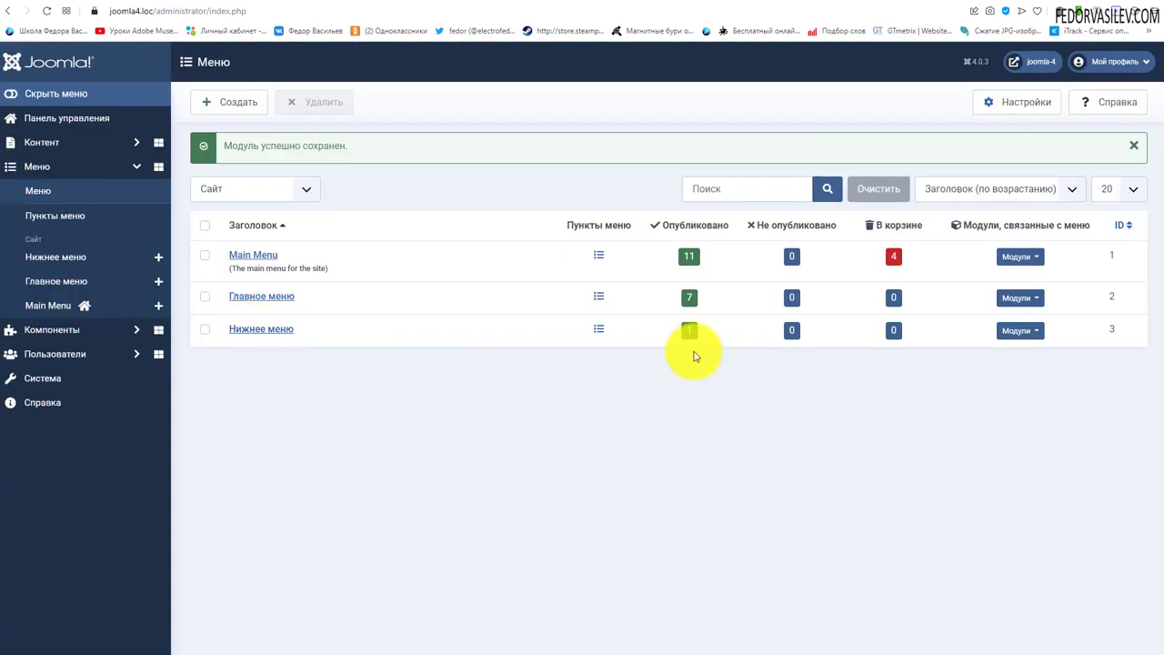
# - Start a new item in Нижнее меню with the type Псевдоним пункта меню from the system links
pyautogui.click(689, 329)
pyautogui.click(247, 102)
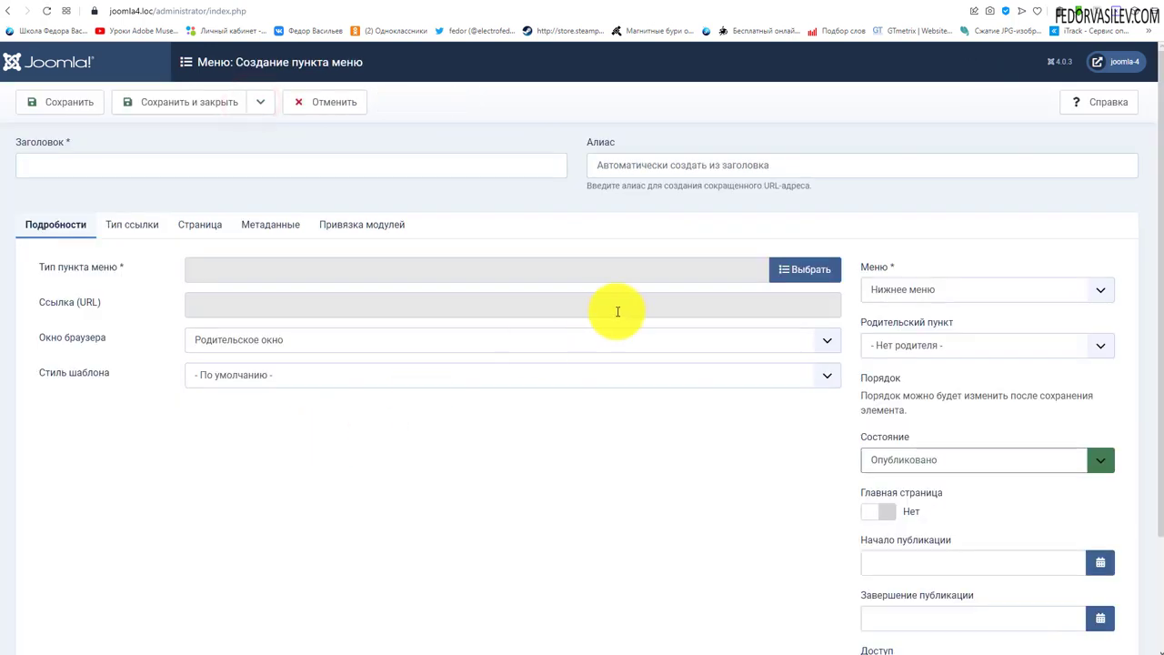
pyautogui.click(780, 270)
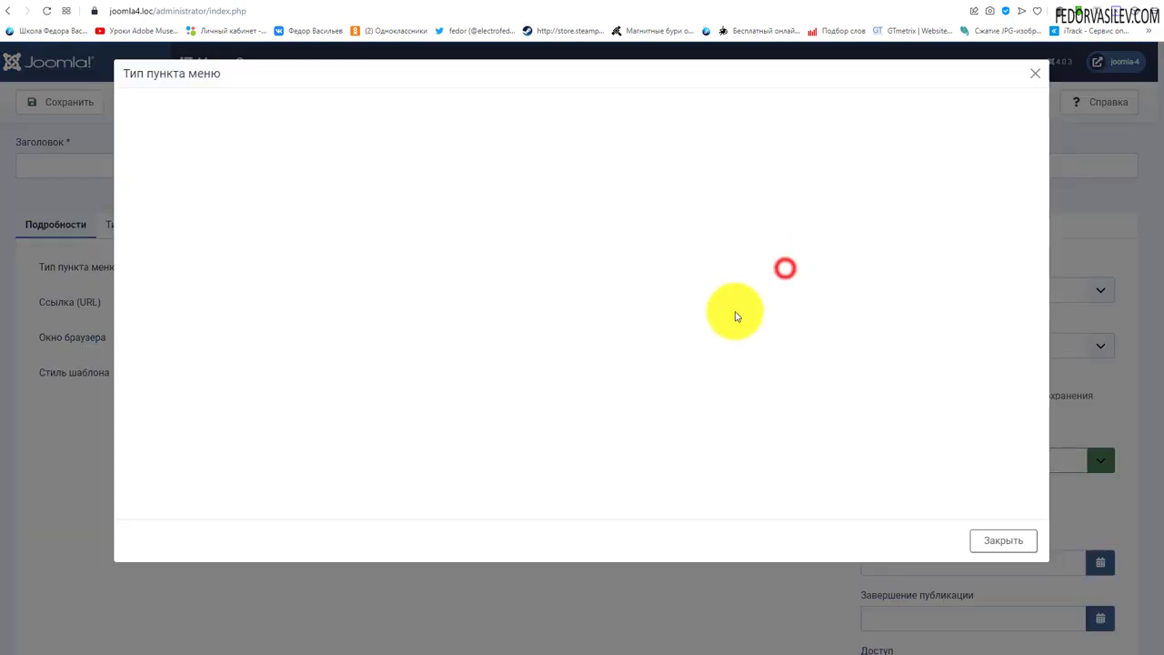
pyautogui.click(203, 341)
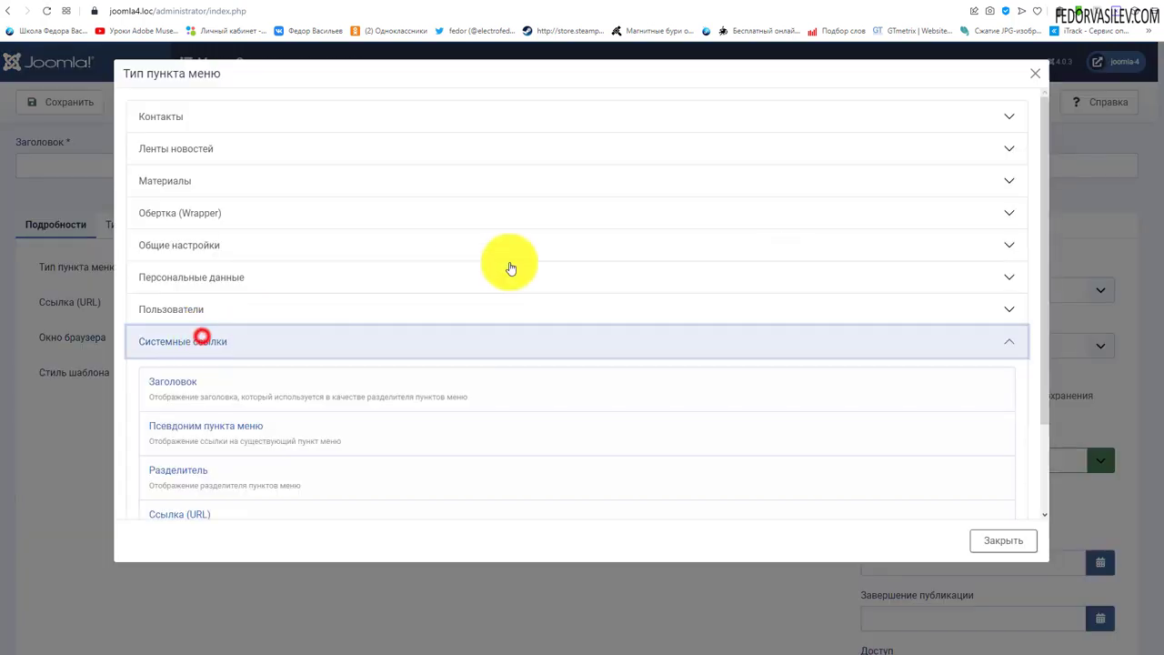
pyautogui.scroll(-2, 510, 264)
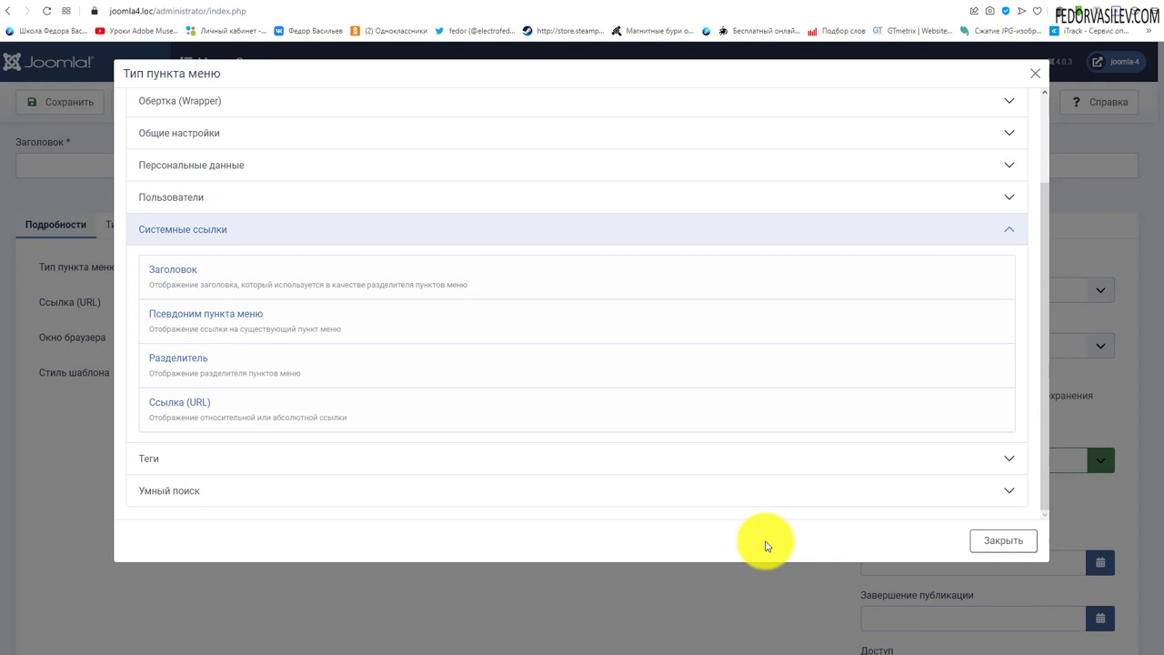
pyautogui.click(194, 312)
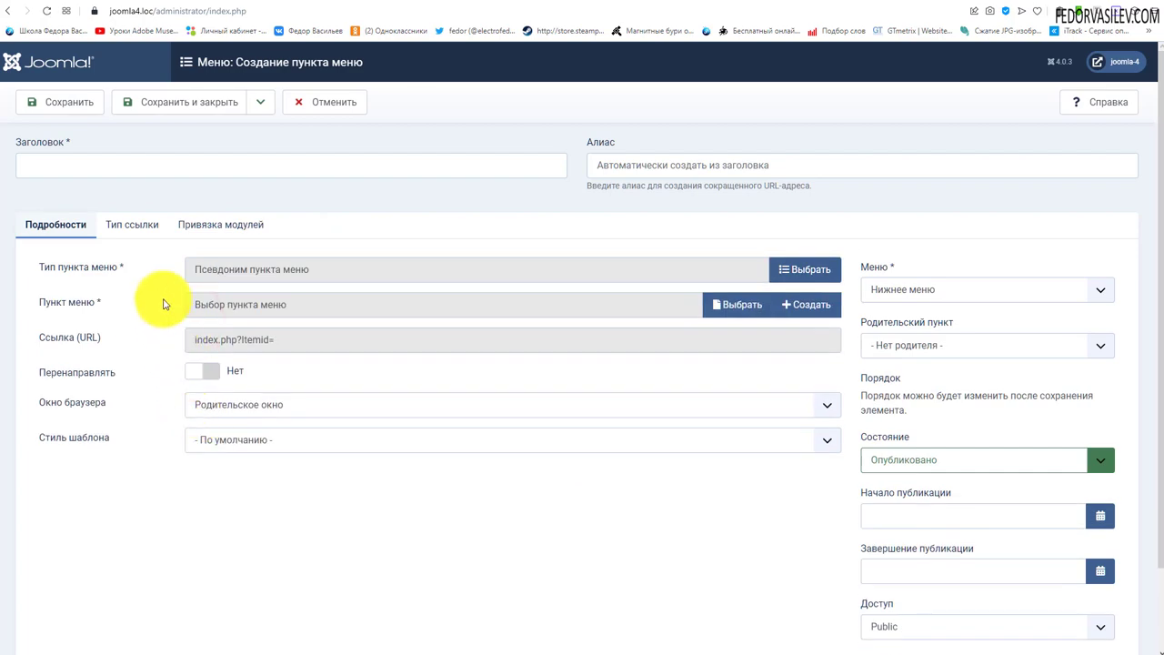
# - Link the new alias item to Статьи from Main Menu, title it Статьи with redirection on, and try to save it
pyautogui.click(737, 305)
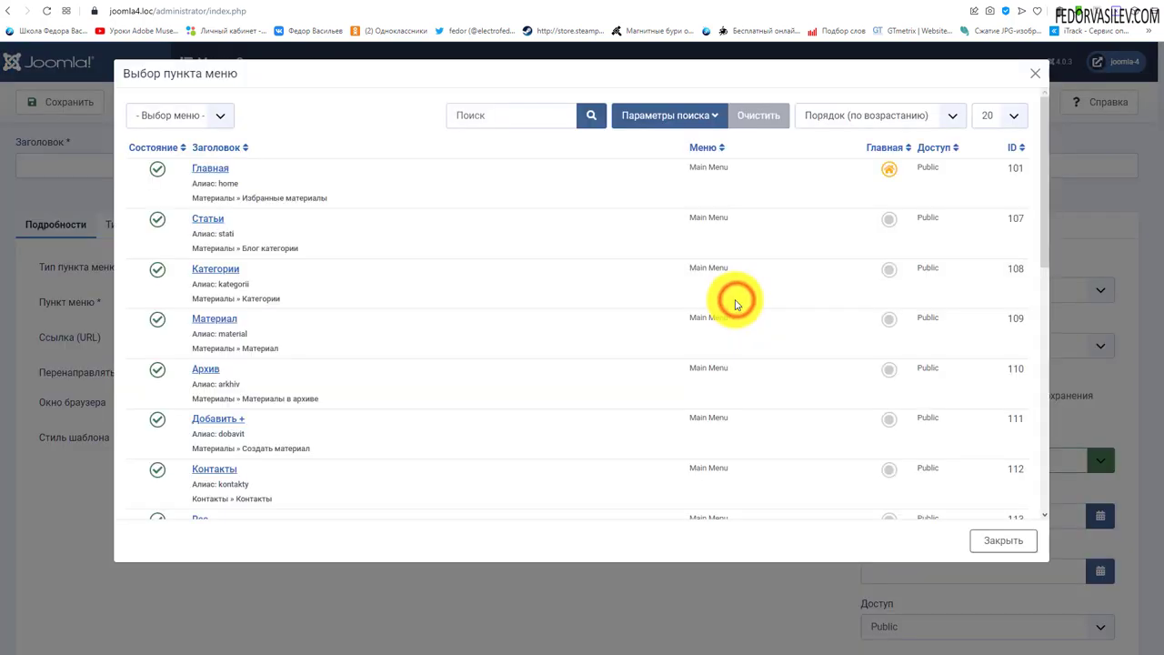
pyautogui.click(207, 218)
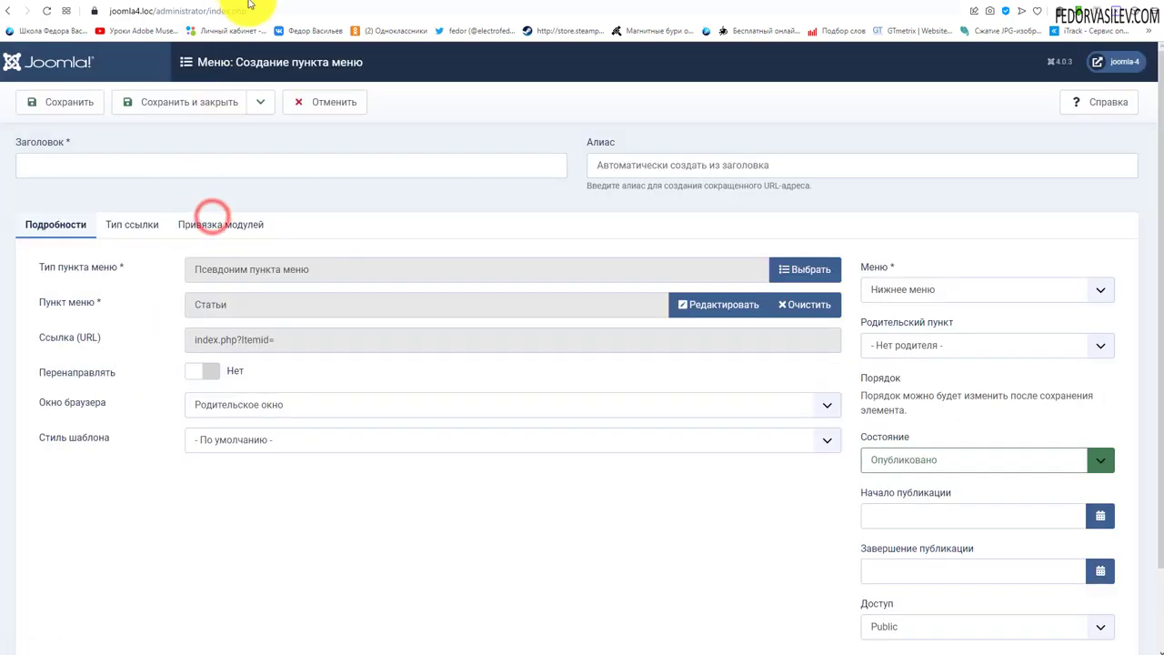
pyautogui.click(227, 3)
pyautogui.doubleClick(827, 212)
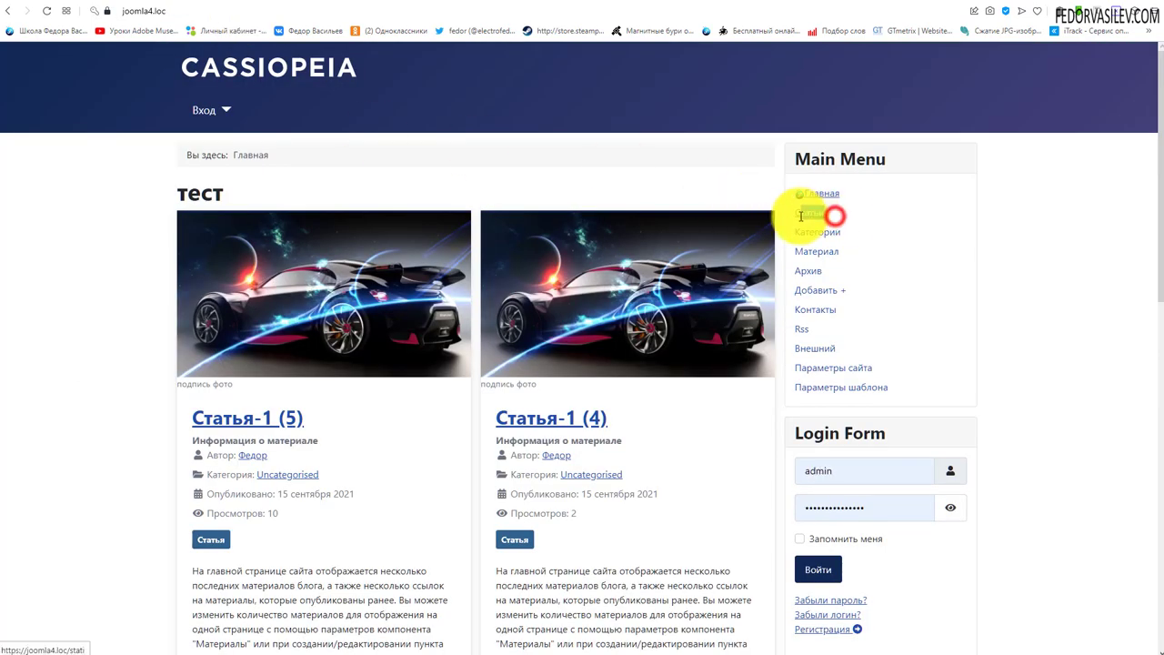
pyautogui.click(145, 4)
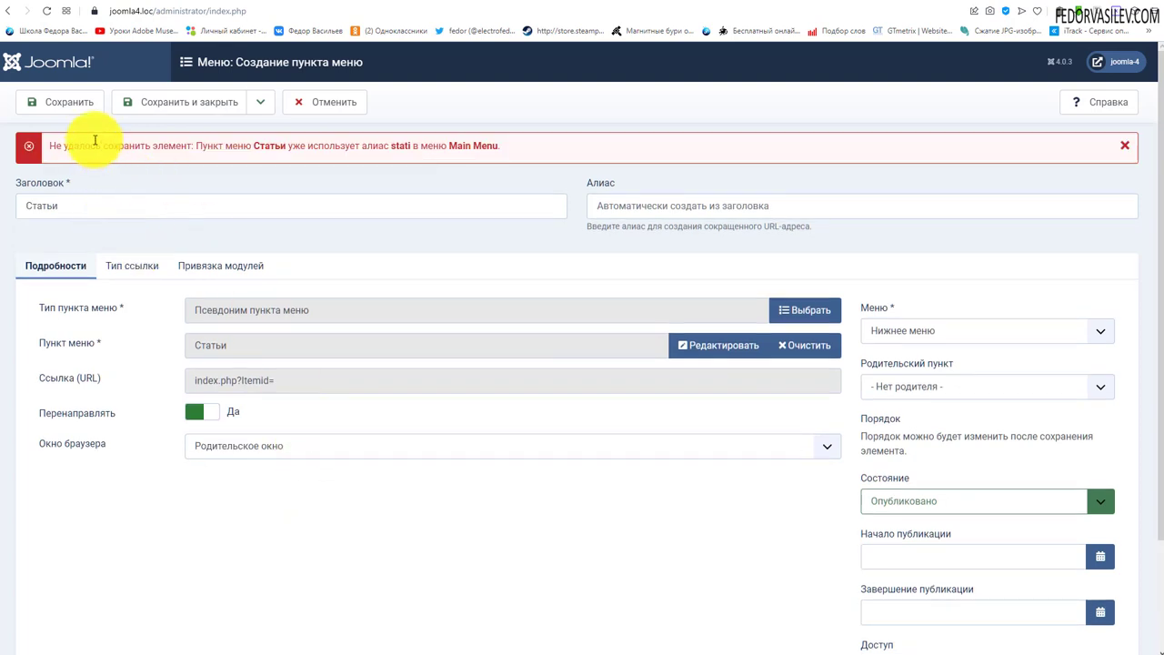
# - Retitle the new alias item Статьи1, leave its alias to be generated automatically, and save it
pyautogui.moveTo(70, 203); pyautogui.dragTo(12, 194)
pyautogui.click(73, 207)
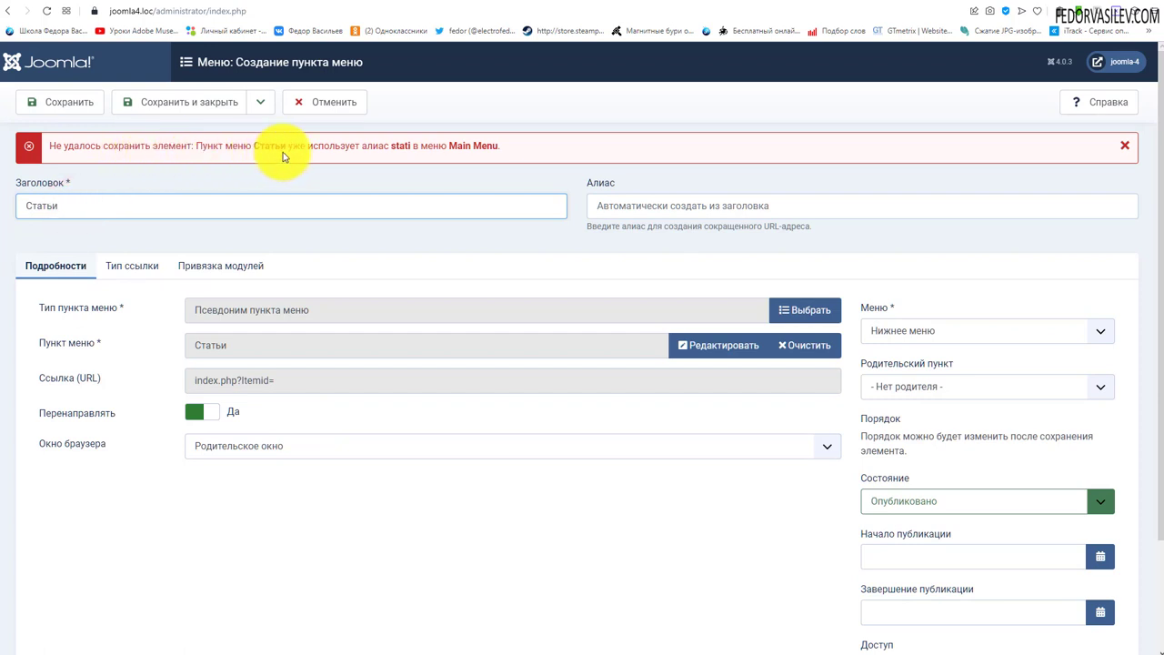
pyautogui.doubleClick(400, 145)
pyautogui.click(603, 207)
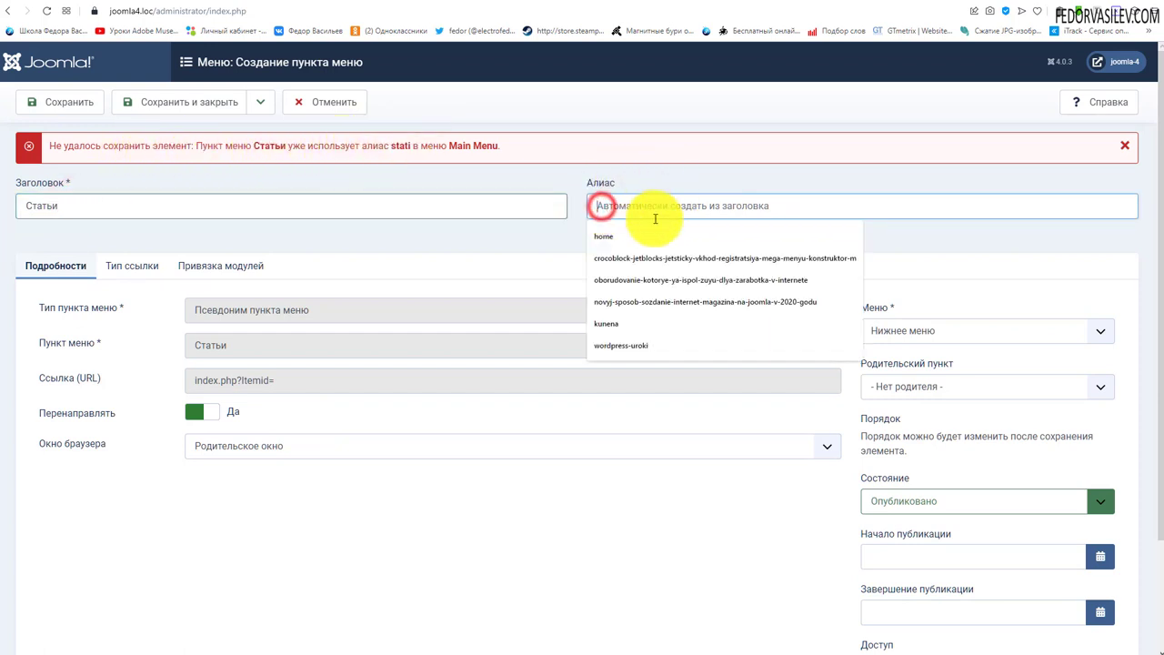
pyautogui.click(410, 145)
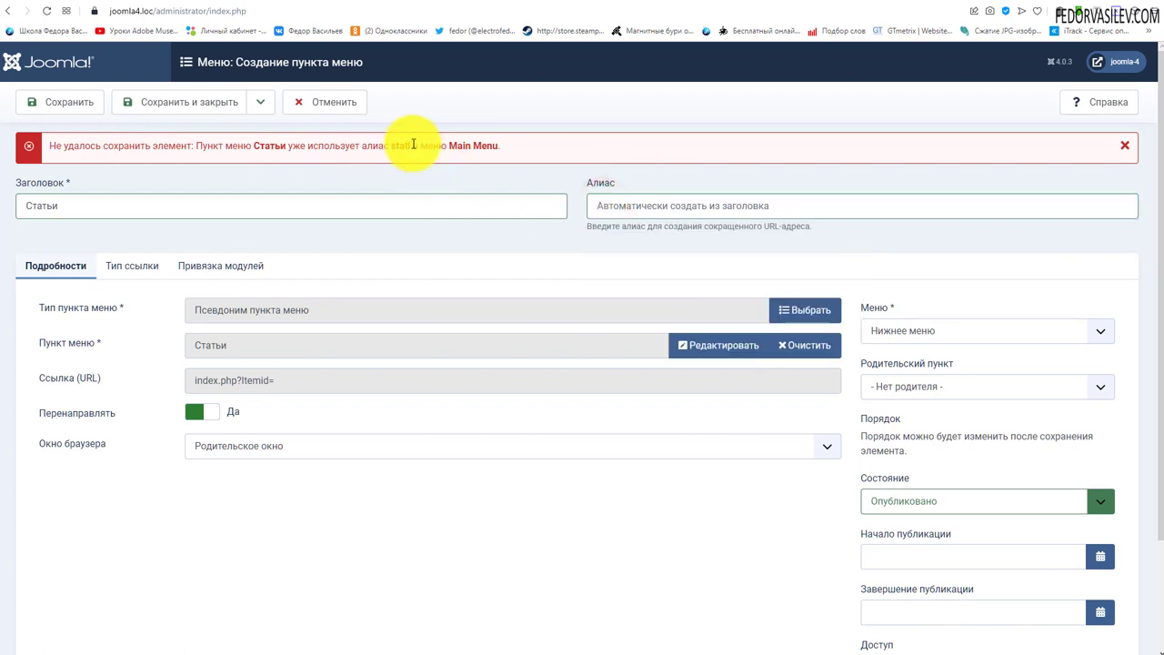
pyautogui.click(52, 210)
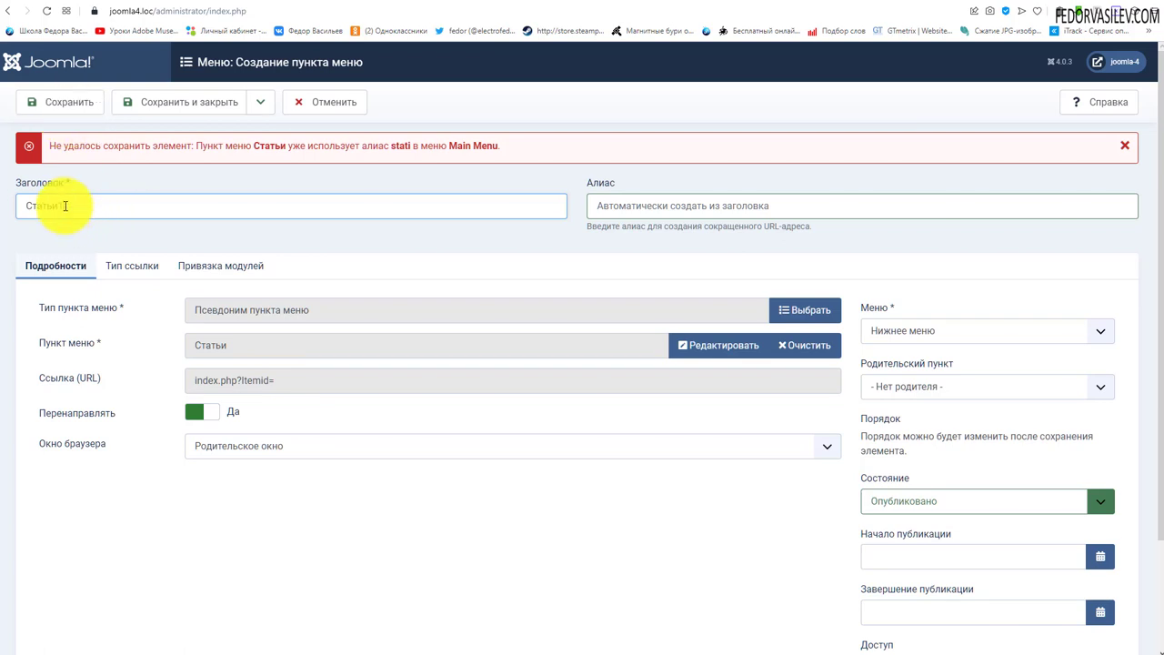
pyautogui.click(57, 103)
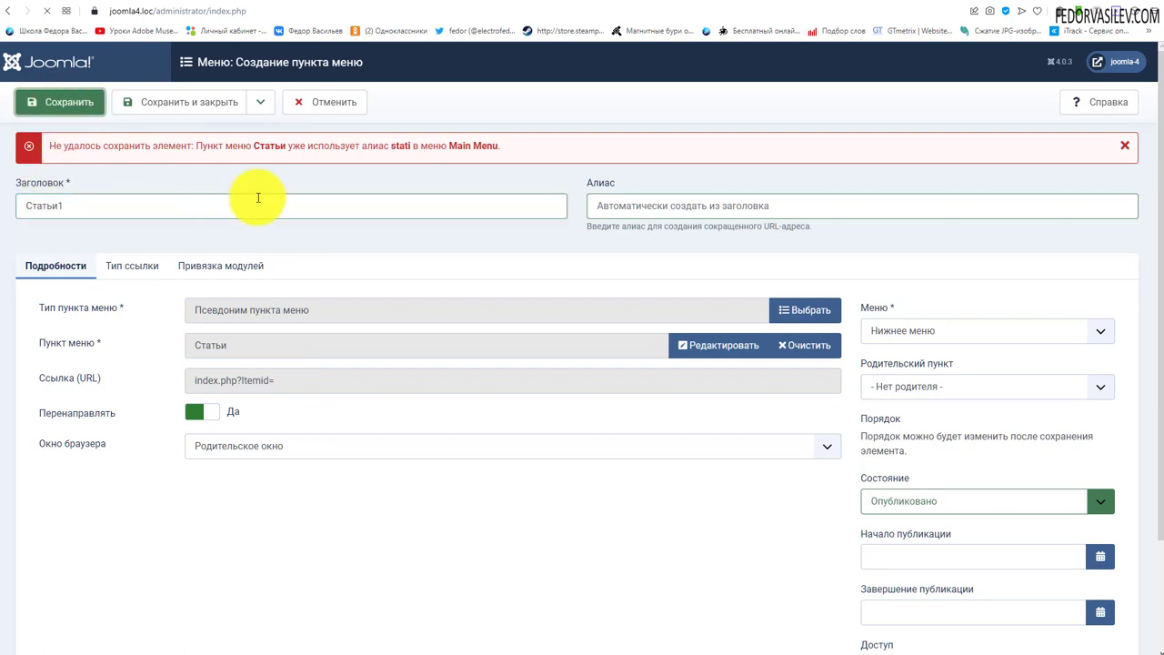
# - Set the saved item's title to Статьи, save it again, and check its title and alias
pyautogui.click(622, 206)
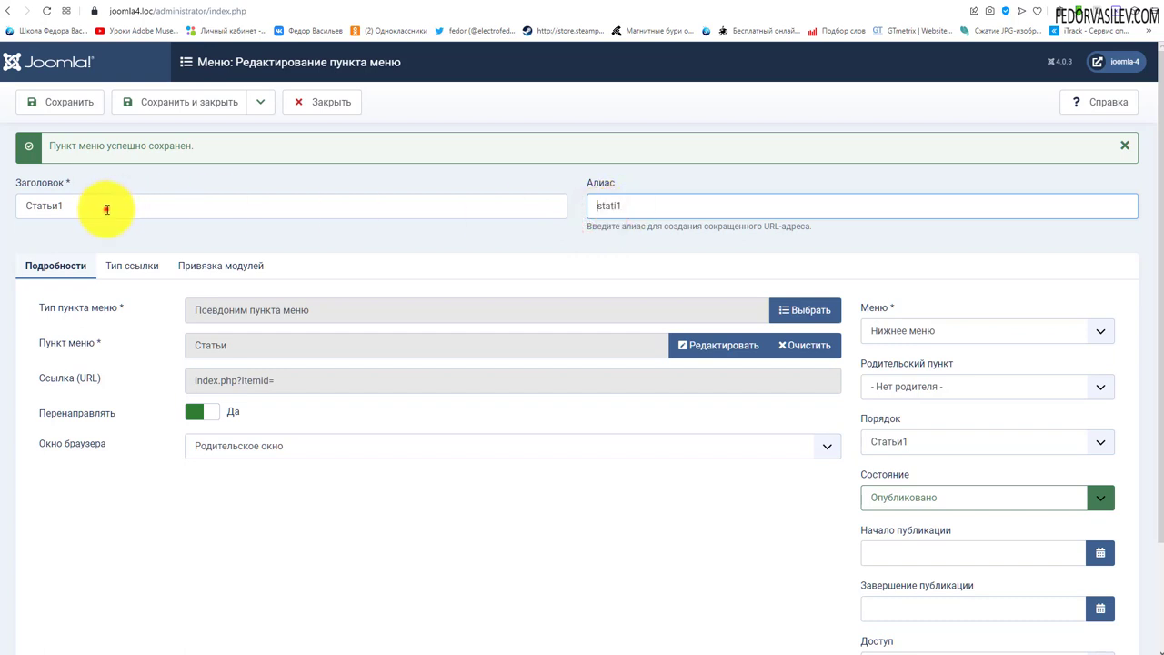
pyautogui.press('BackSpace')
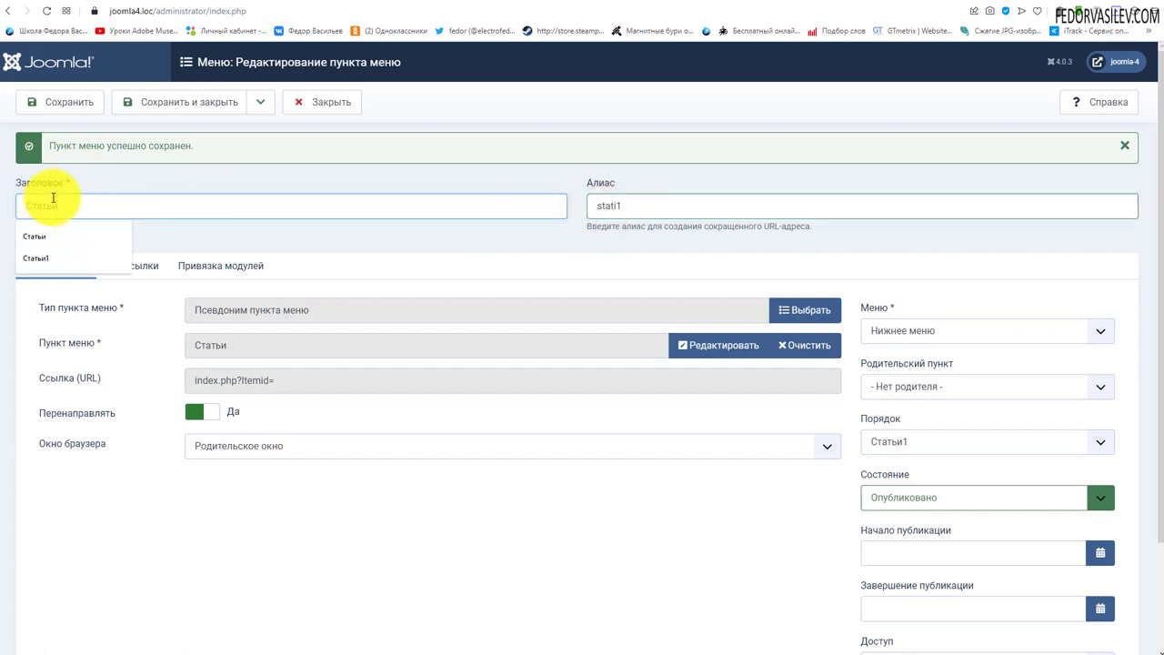
pyautogui.click(56, 95)
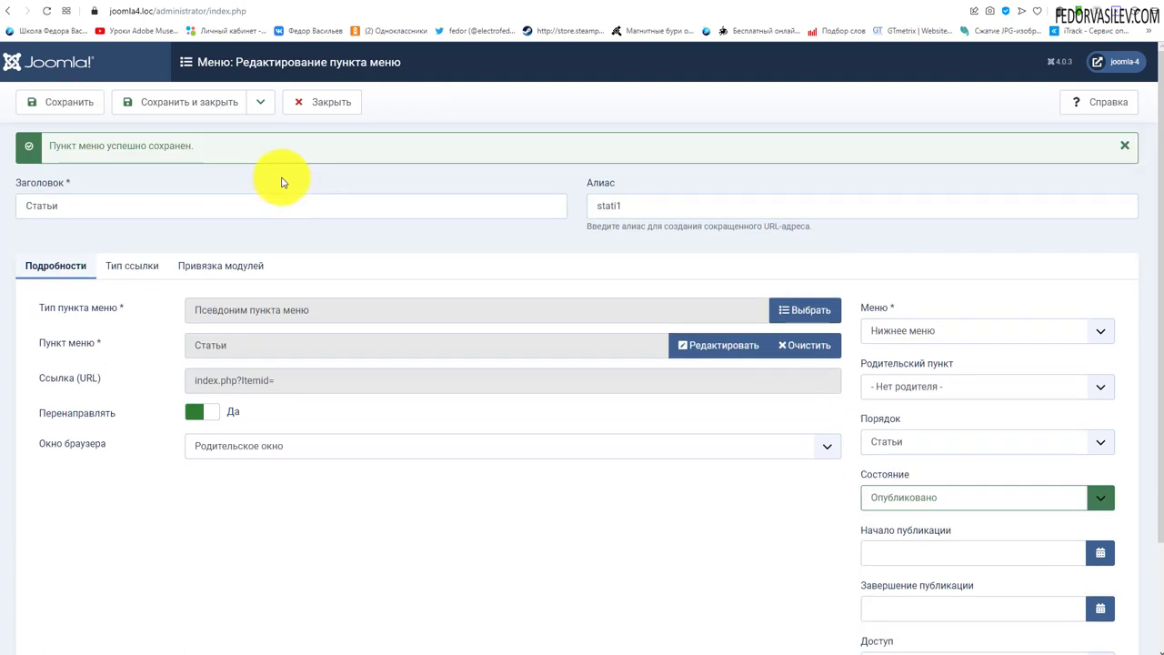
pyautogui.moveTo(71, 205); pyautogui.dragTo(7, 211)
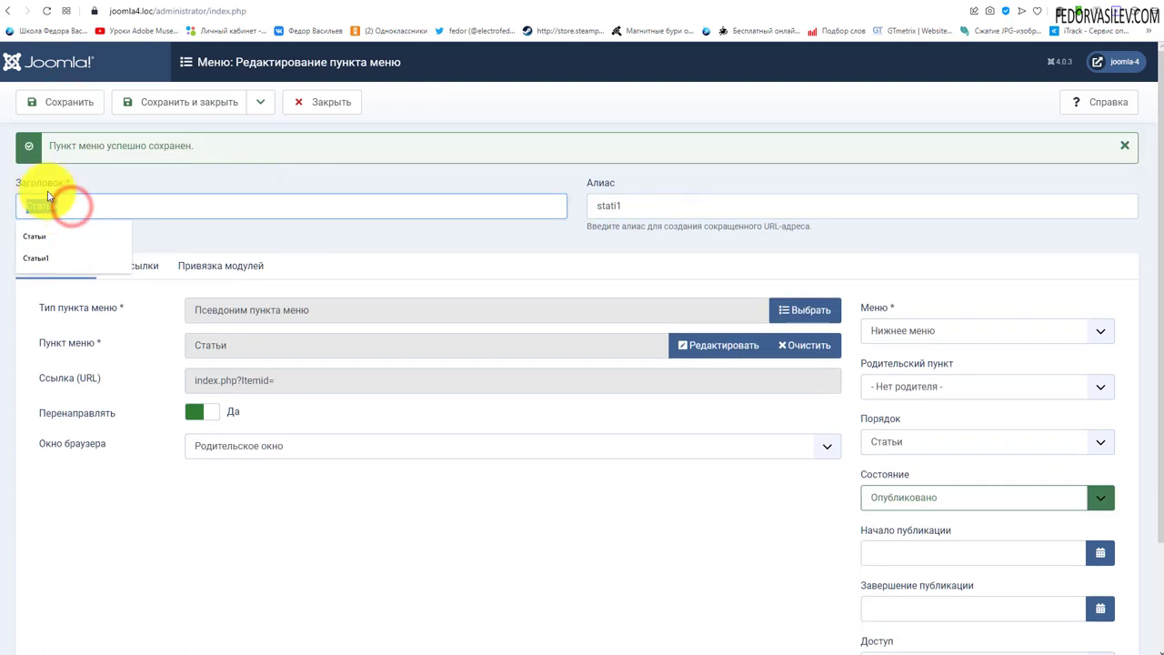
pyautogui.click(125, 176)
pyautogui.click(608, 208)
pyautogui.moveTo(634, 212); pyautogui.dragTo(597, 211)
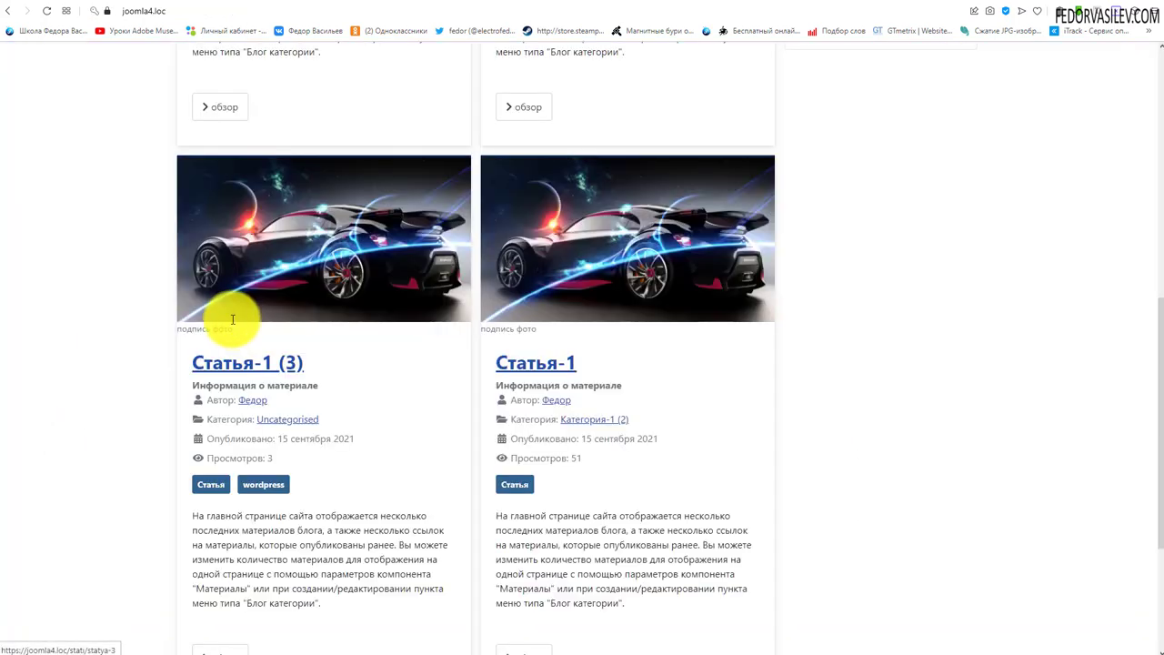
# - Open Статьи from the site's footer menu and examine the page and its address
pyautogui.scroll(-3, 231, 337)
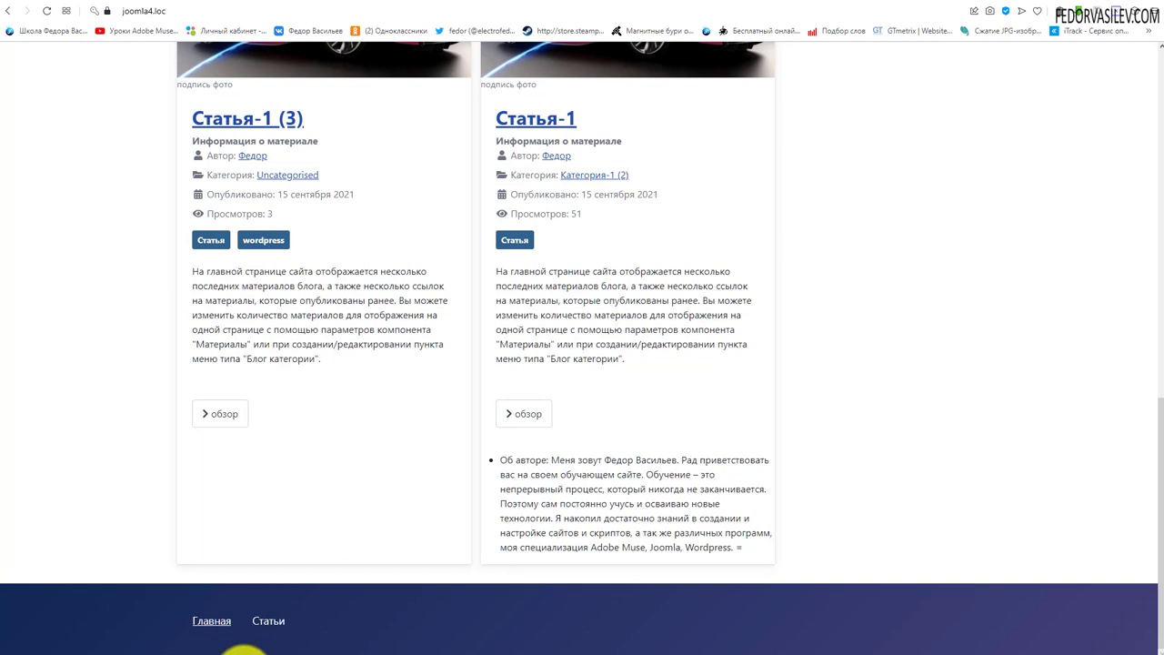
pyautogui.click(269, 620)
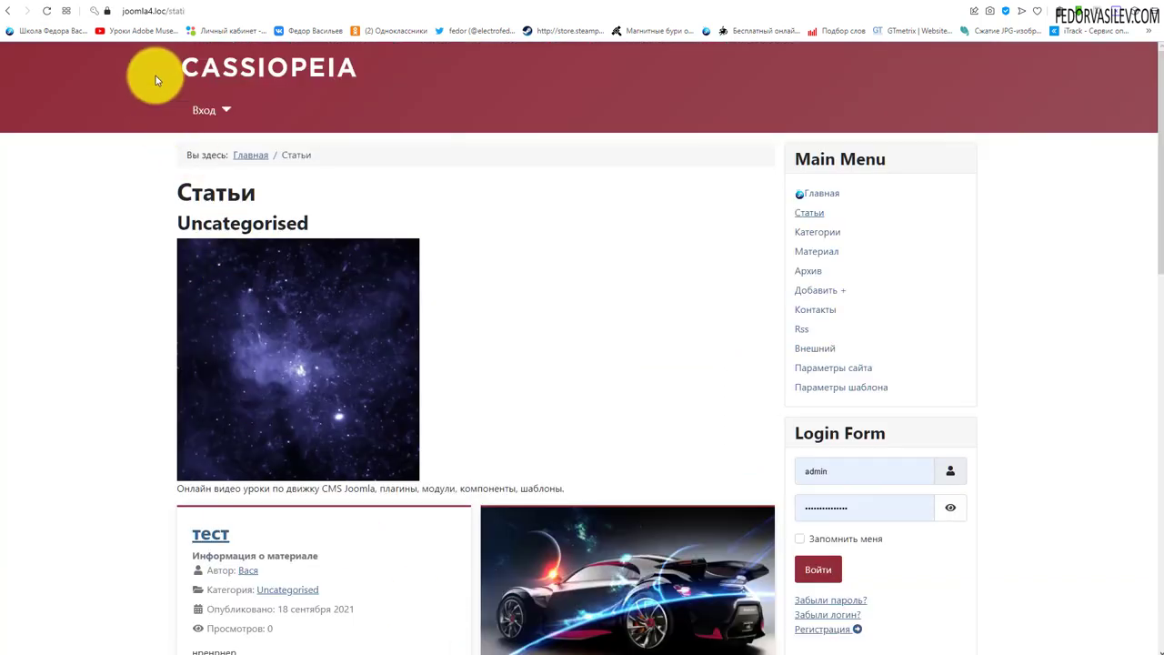
pyautogui.click(170, 13)
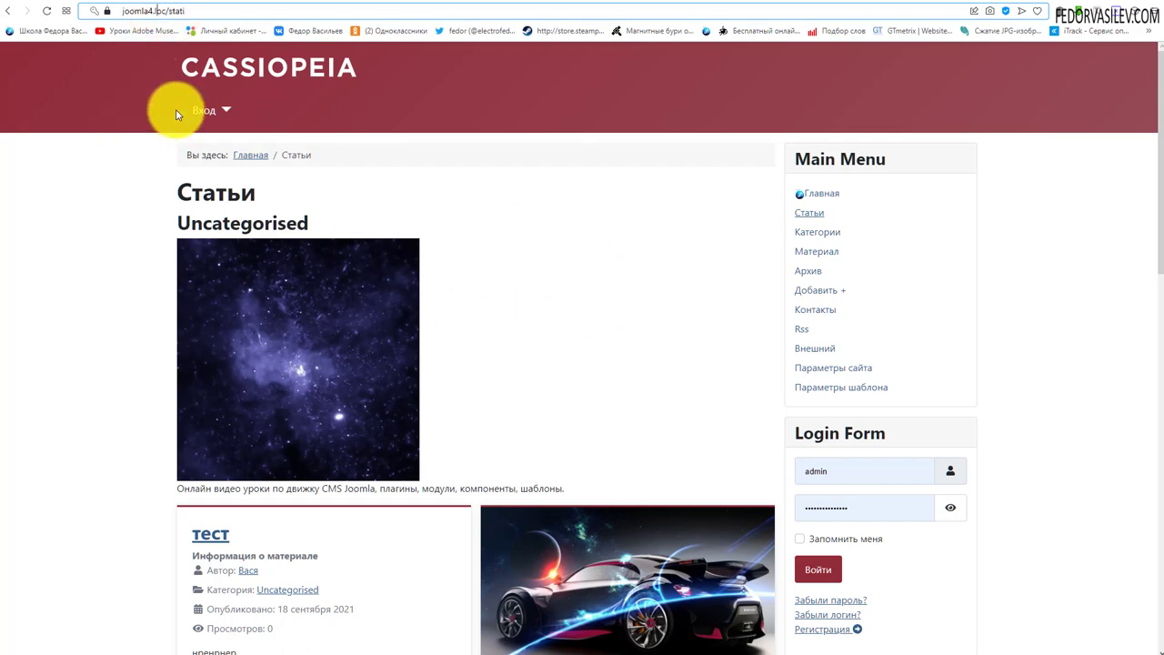
pyautogui.scroll(-3, 390, 122)
pyautogui.scroll(3, 281, 346)
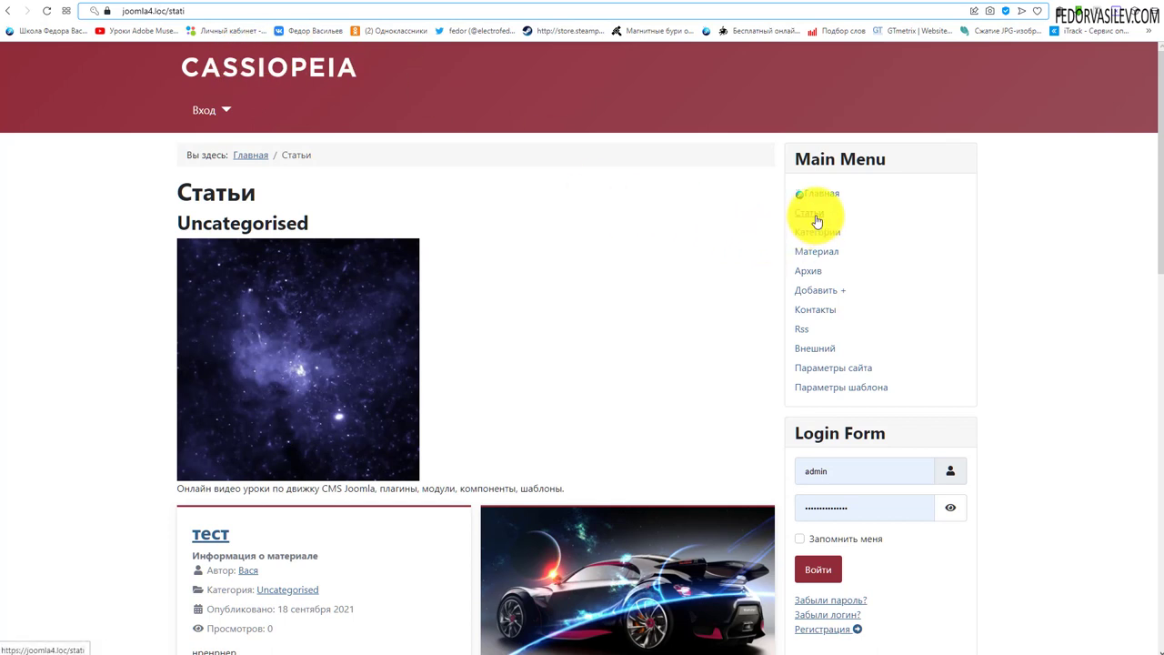
pyautogui.scroll(-11, 333, 203)
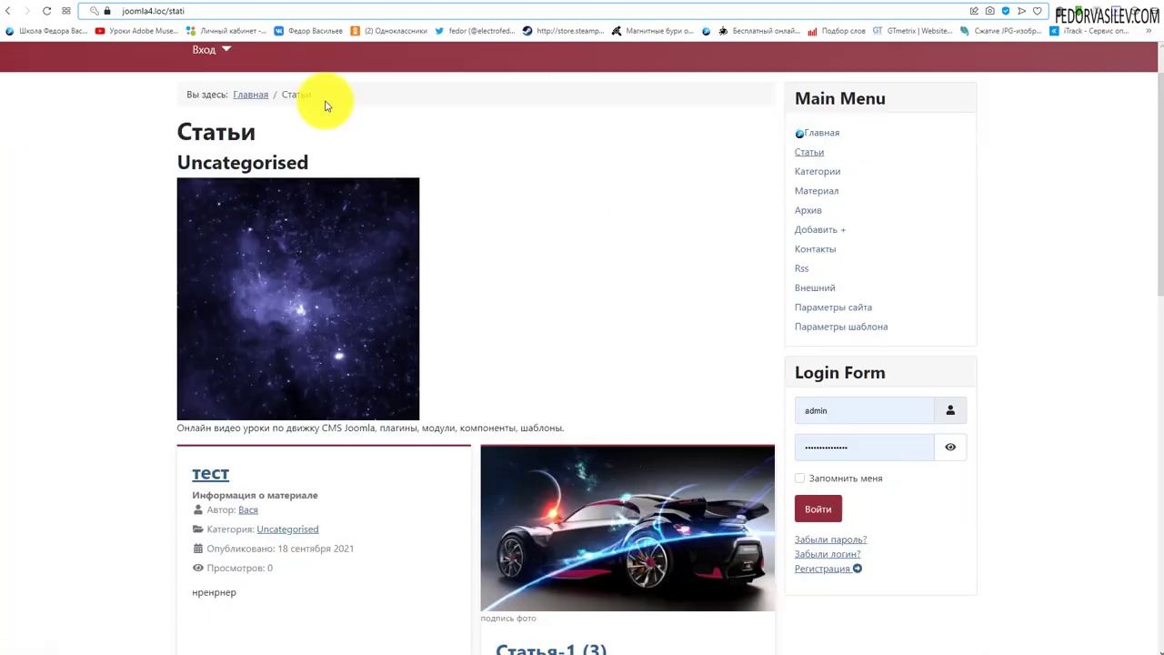
pyautogui.scroll(7, 161, 428)
pyautogui.scroll(4, 161, 428)
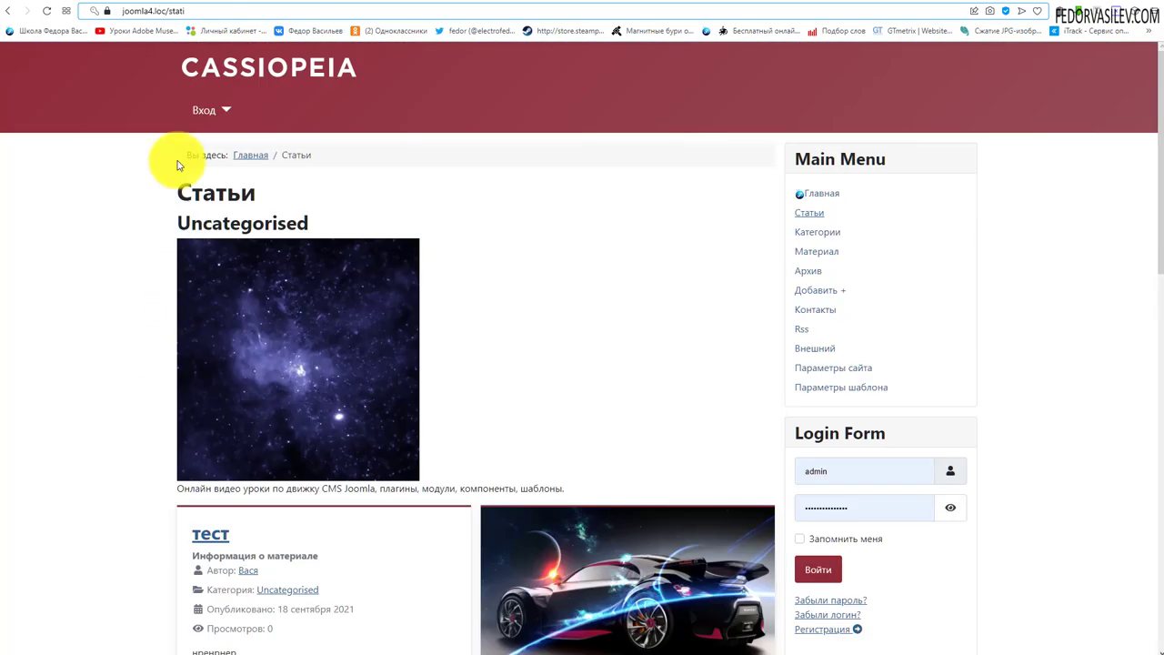
# - Open Статьи from Main Menu on the site and compare its address with the footer link's target
pyautogui.click(801, 218)
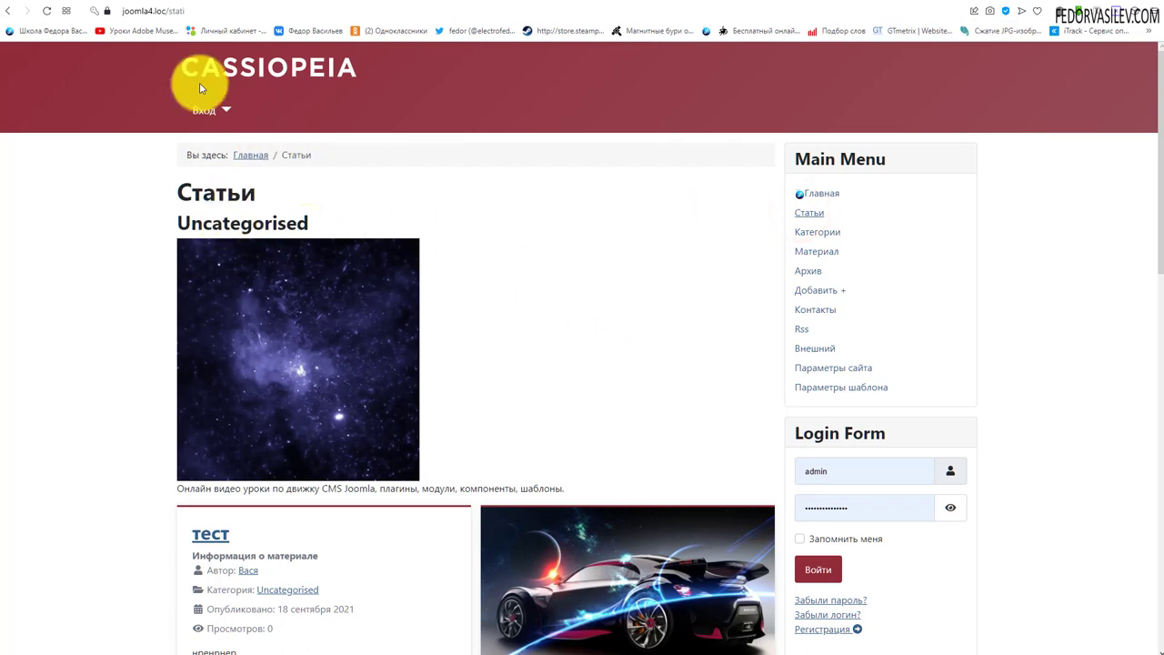
pyautogui.click(157, 11)
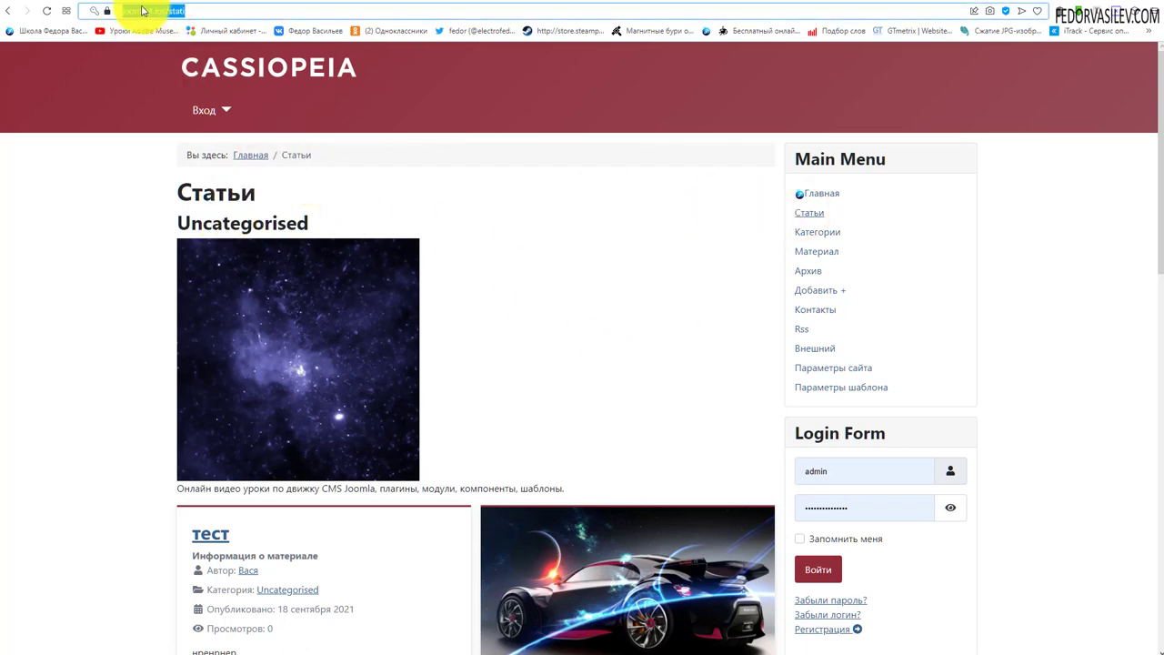
pyautogui.moveTo(191, 10); pyautogui.dragTo(170, 22)
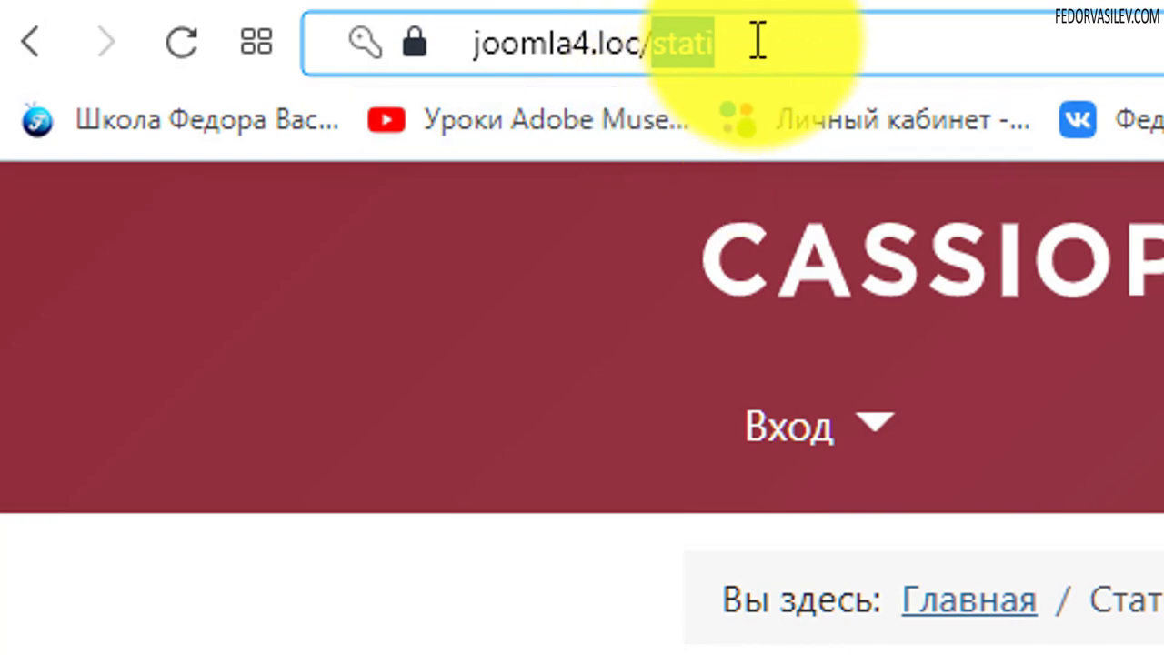
pyautogui.scroll(-10, 818, 409)
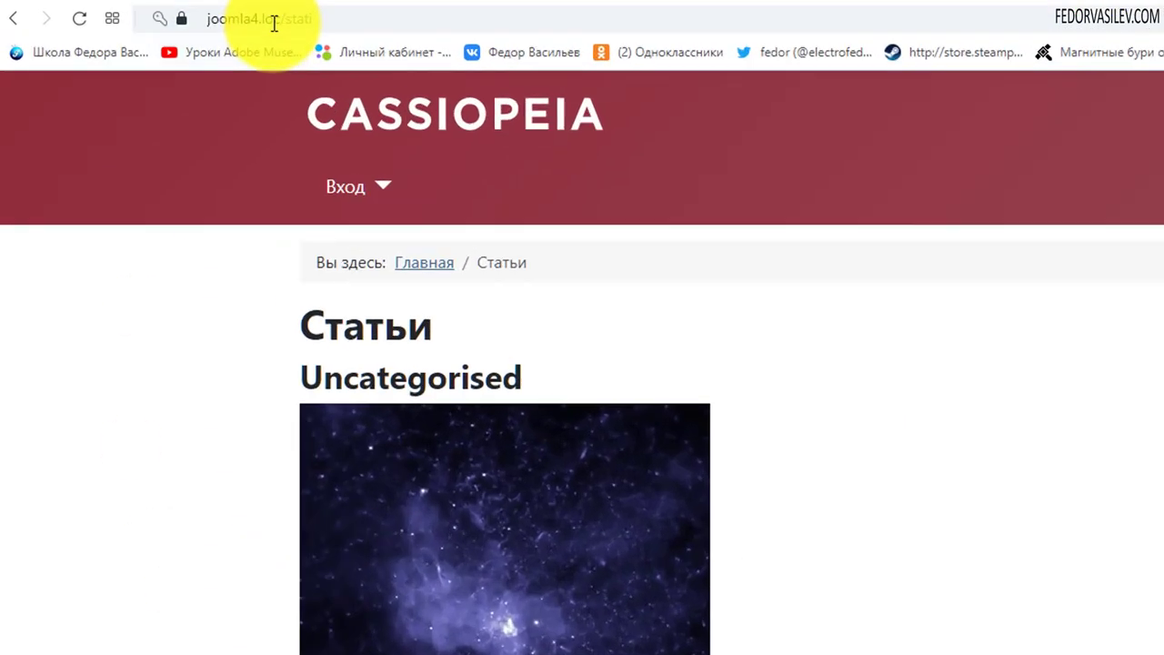
pyautogui.click(162, 11)
pyautogui.moveTo(765, 47); pyautogui.dragTo(661, 47)
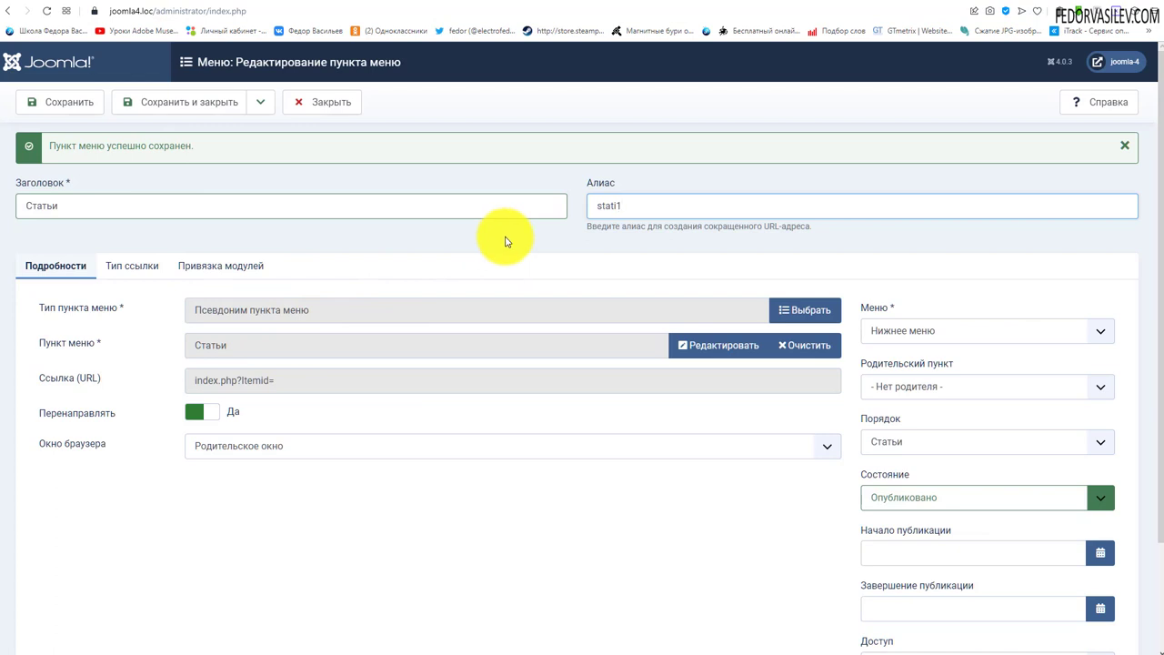
# - Compare the alias in the item's form with the Статьи page's address and return to the Нижнее меню items
pyautogui.moveTo(642, 205); pyautogui.dragTo(560, 231)
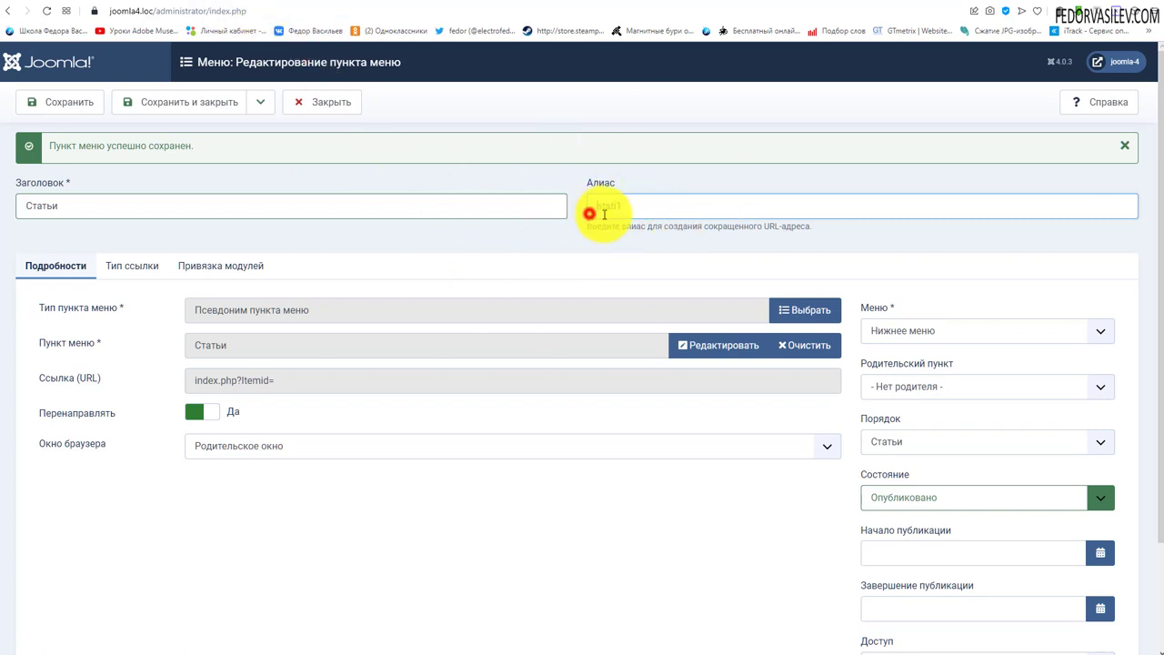
pyautogui.moveTo(656, 204); pyautogui.dragTo(586, 208)
pyautogui.click(251, 4)
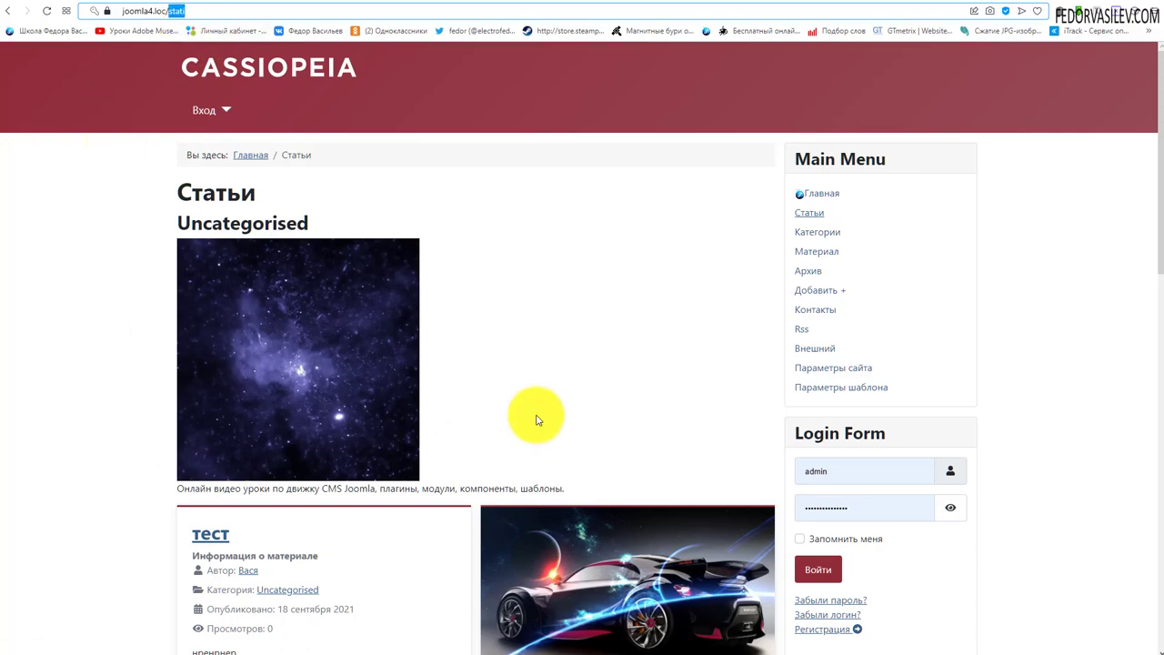
pyautogui.scroll(-10, 533, 414)
pyautogui.scroll(6, 391, 472)
pyautogui.scroll(5, 391, 472)
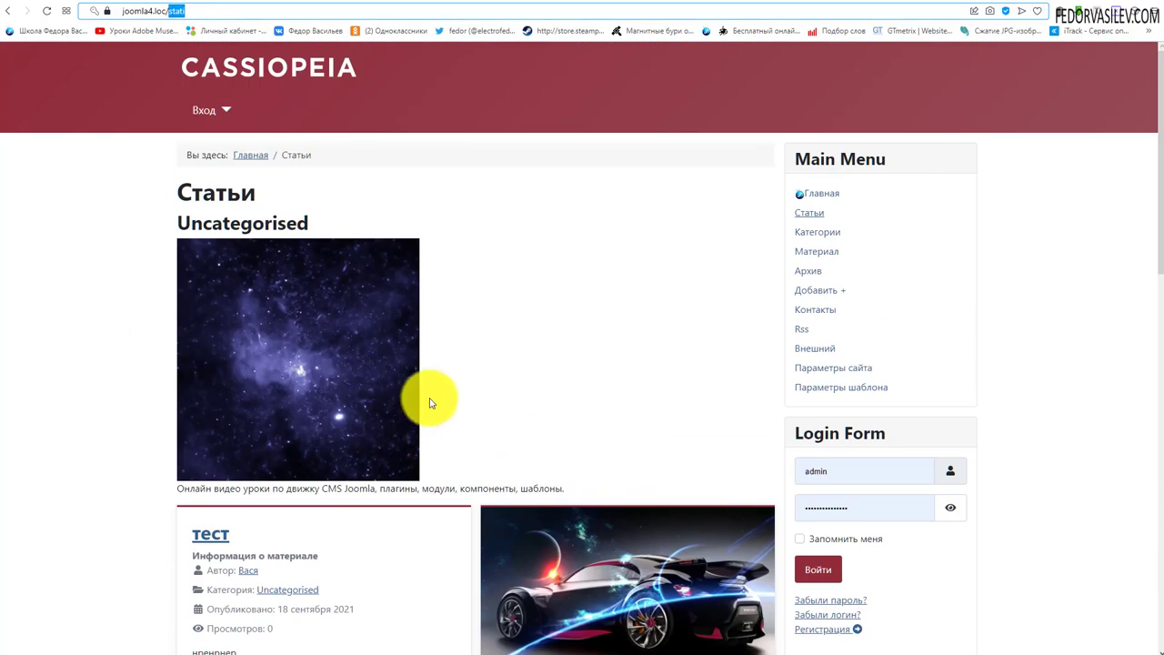
pyautogui.hotkey('ctrl', 'Tab')
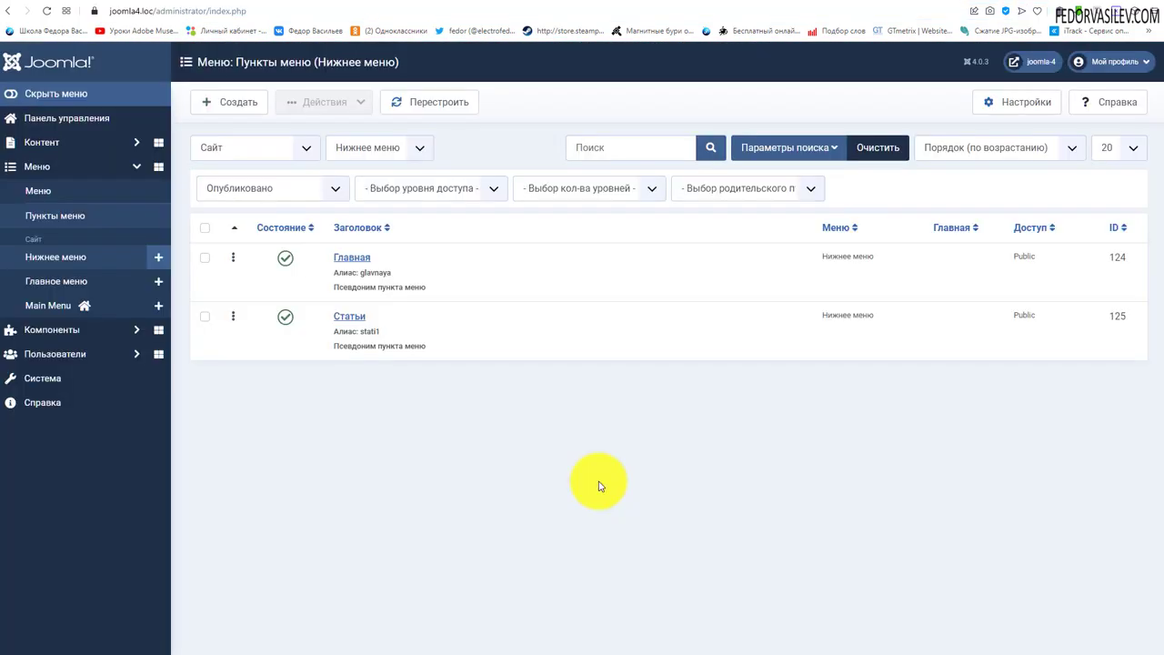
# - Open Главная on the site and expand the Вход submenu in the header to examine its items
pyautogui.click(231, 5)
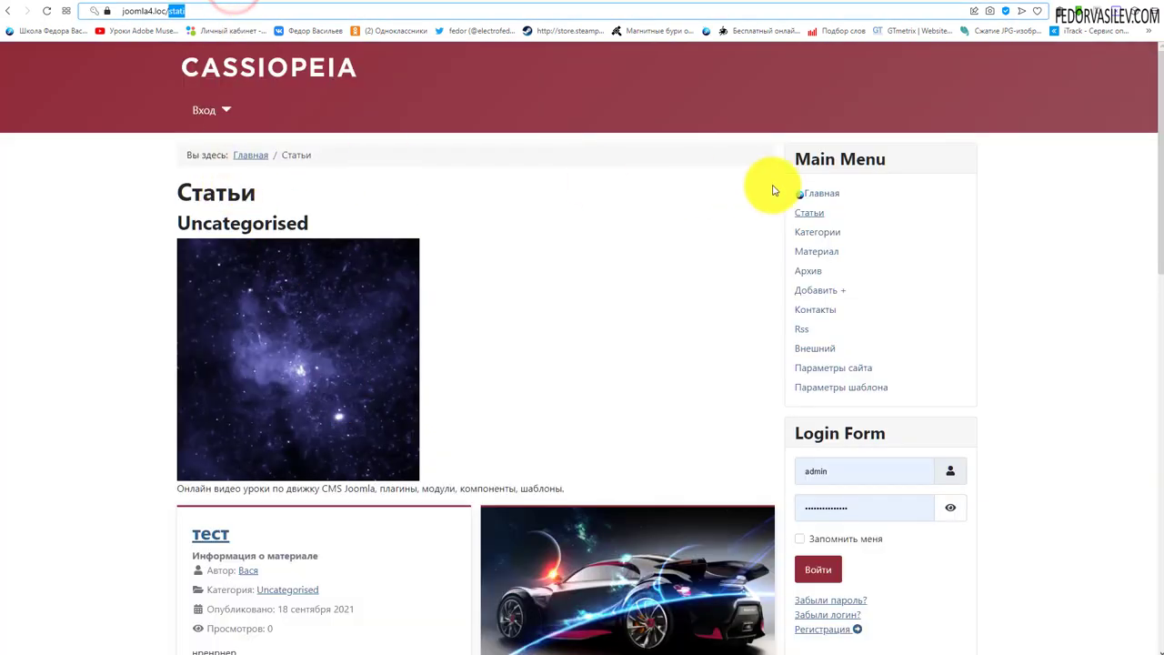
pyautogui.click(816, 194)
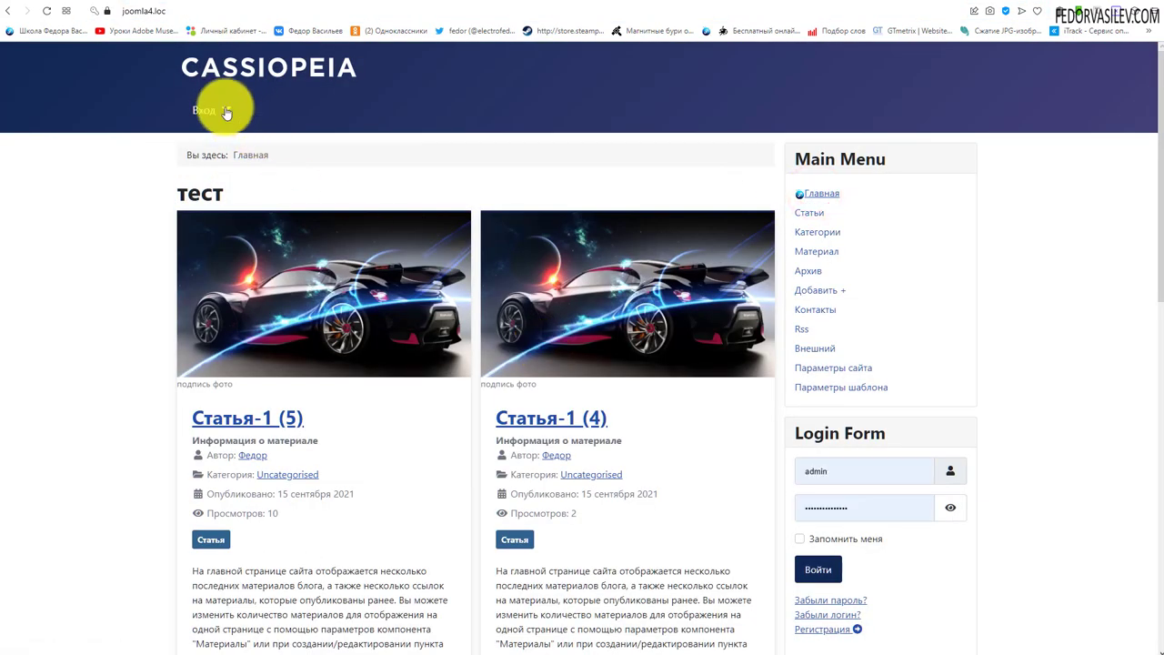
pyautogui.click(225, 109)
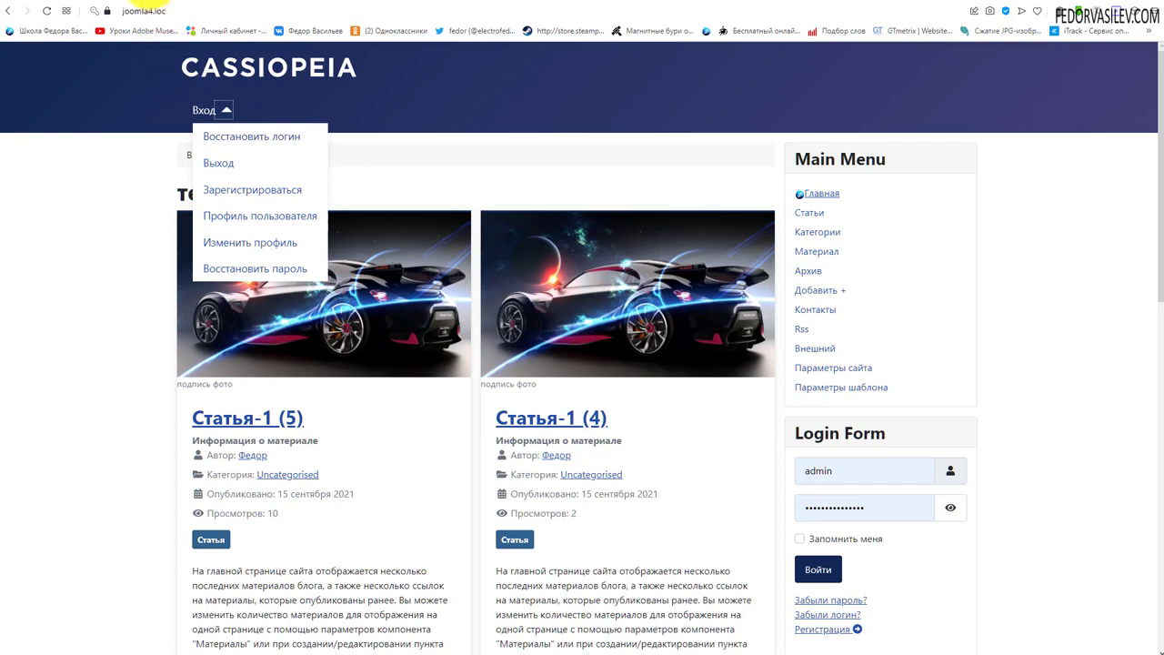
pyautogui.hotkey('ctrl', 'Tab')
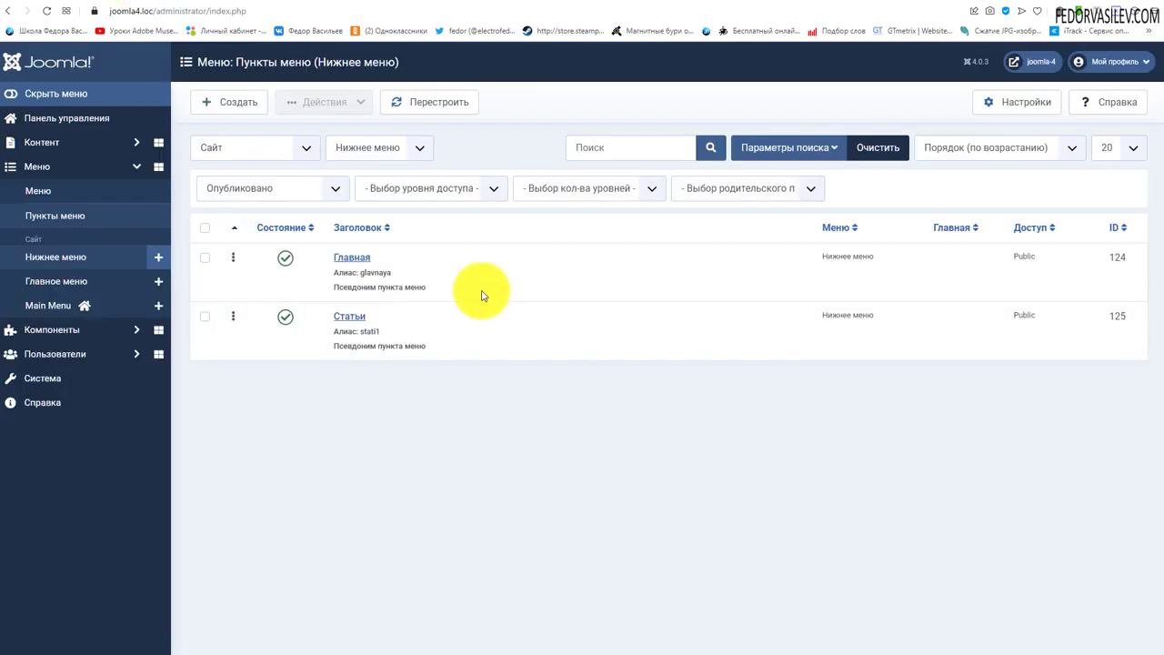
# - Start a new item in Главное меню with the type Заголовок from the system links
pyautogui.click(43, 288)
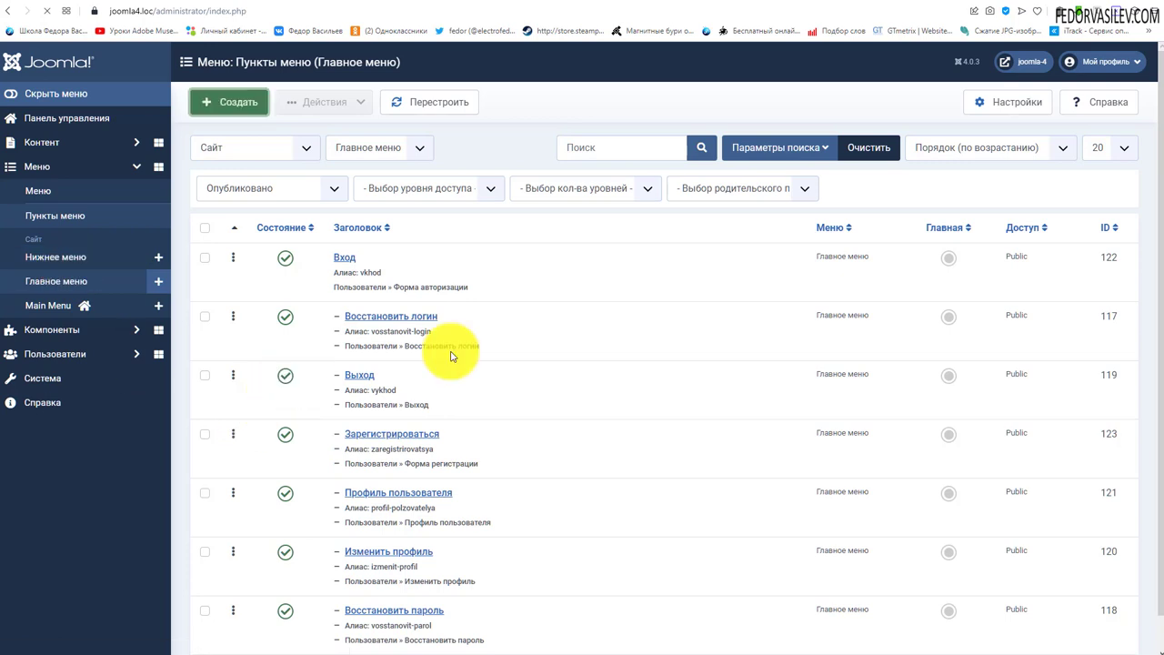
pyautogui.press('j')
pyautogui.press('n')
pyautogui.click(779, 273)
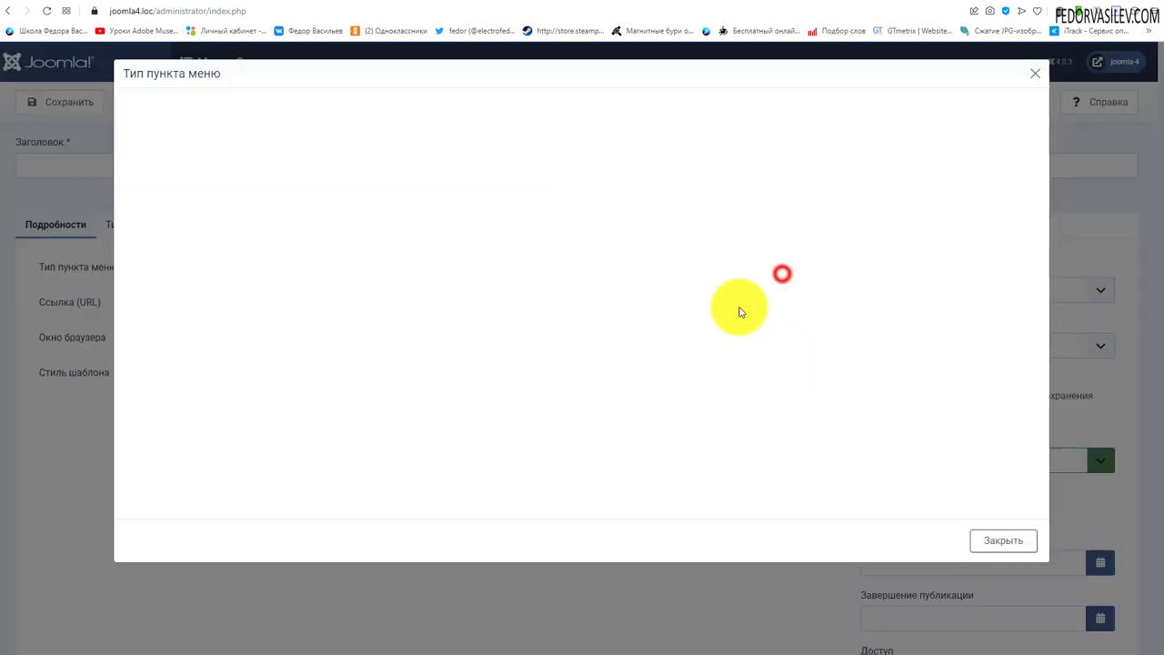
pyautogui.click(156, 338)
pyautogui.scroll(-1, 470, 475)
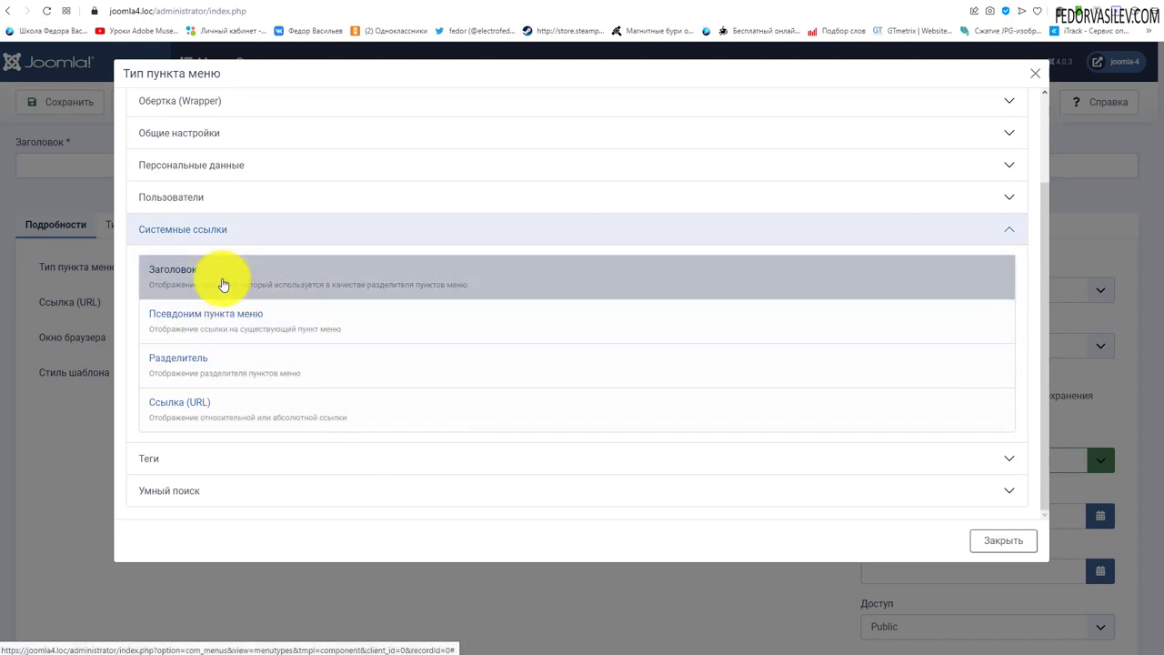
pyautogui.click(227, 280)
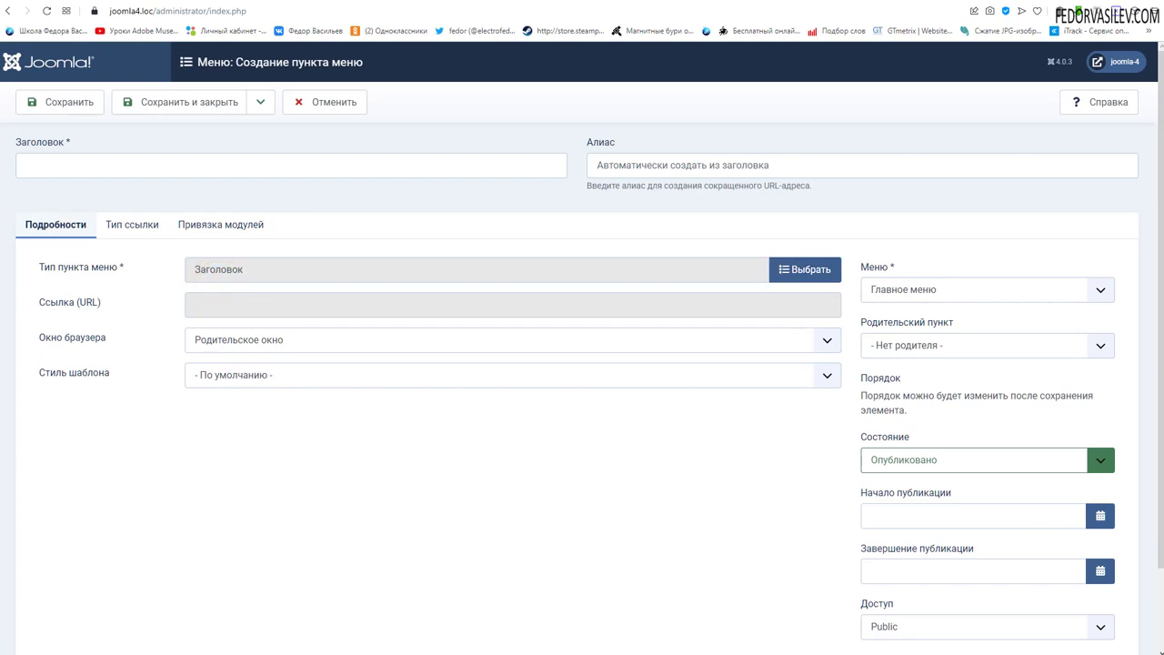
# - Title the new heading item Заголовок, save it, and reload the site to check the header menu
pyautogui.click(50, 103)
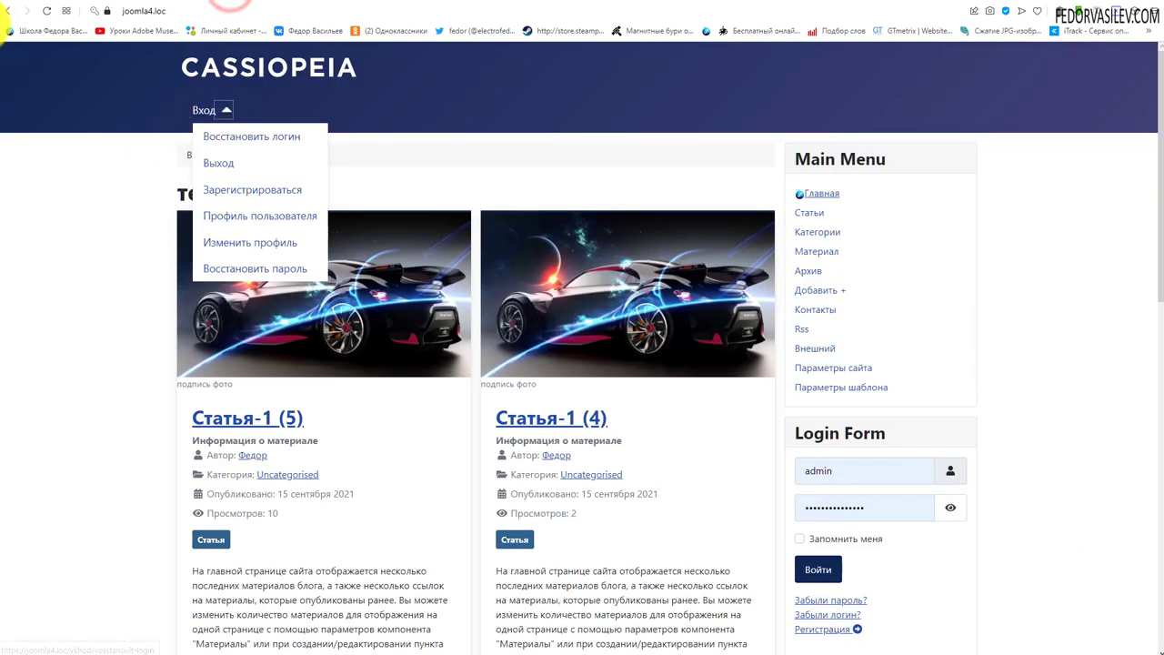
pyautogui.click(48, 18)
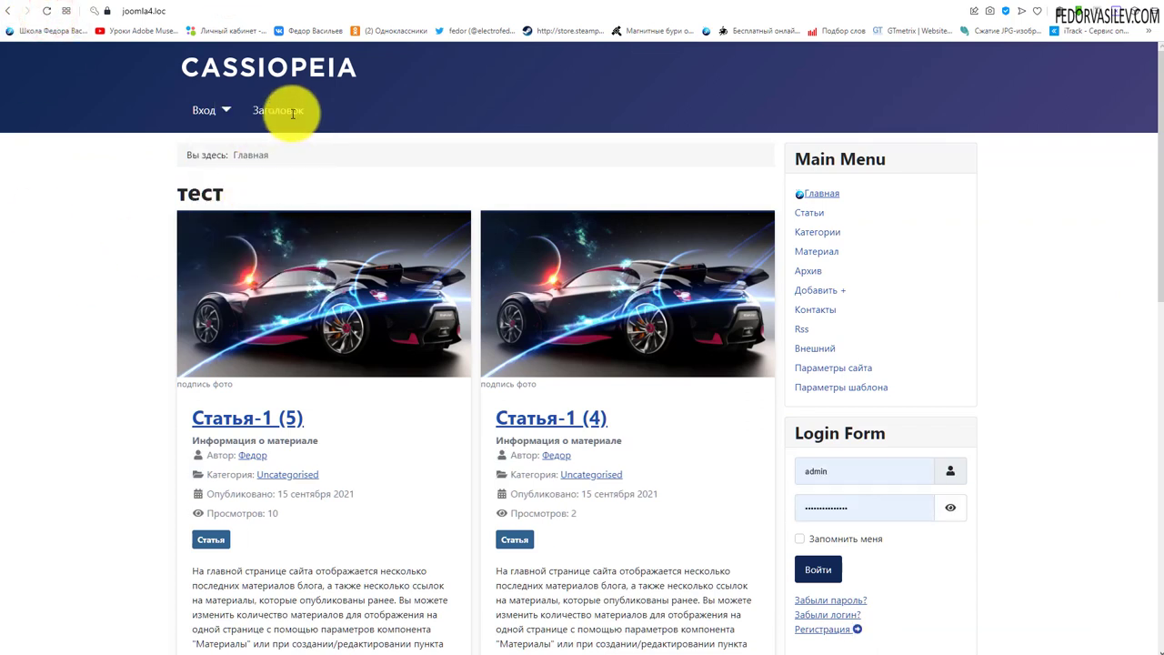
# - Try the Заголовок heading in the site's header, and compare it with the Вход item's link and submenu
pyautogui.click(283, 111)
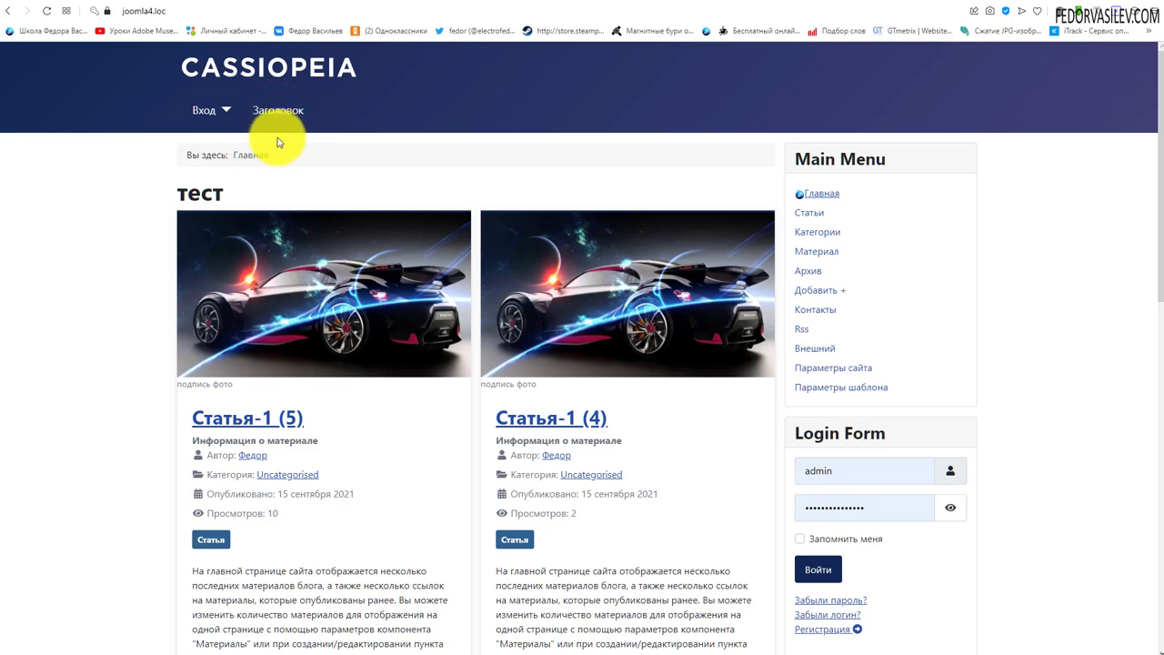
pyautogui.click(149, 5)
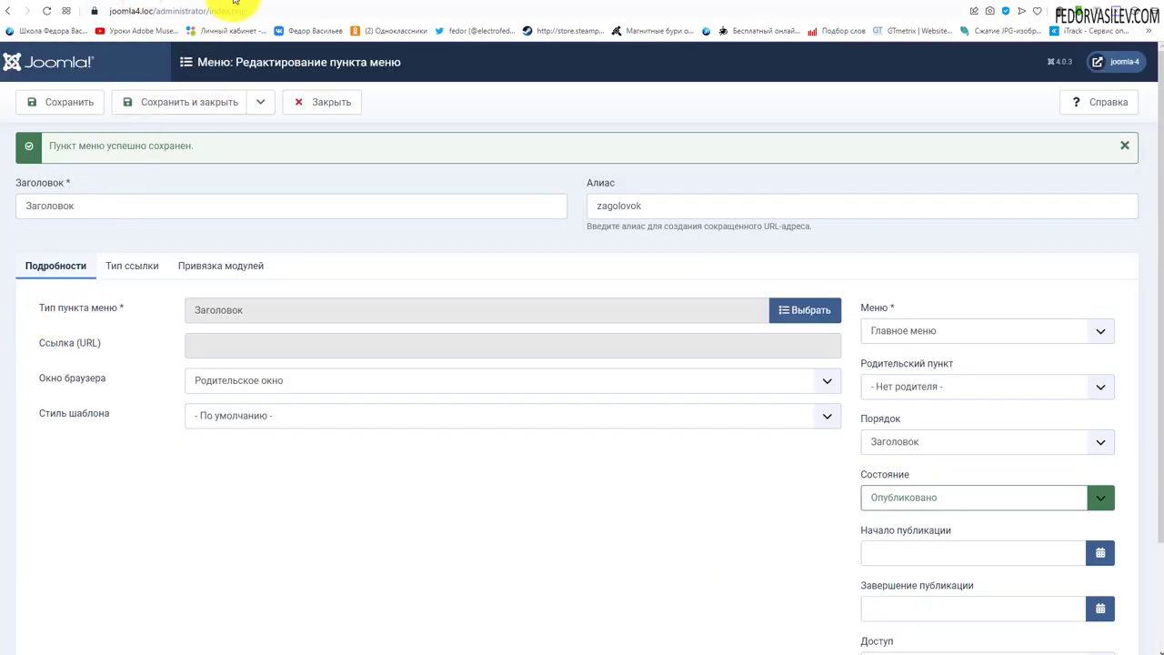
pyautogui.click(234, 3)
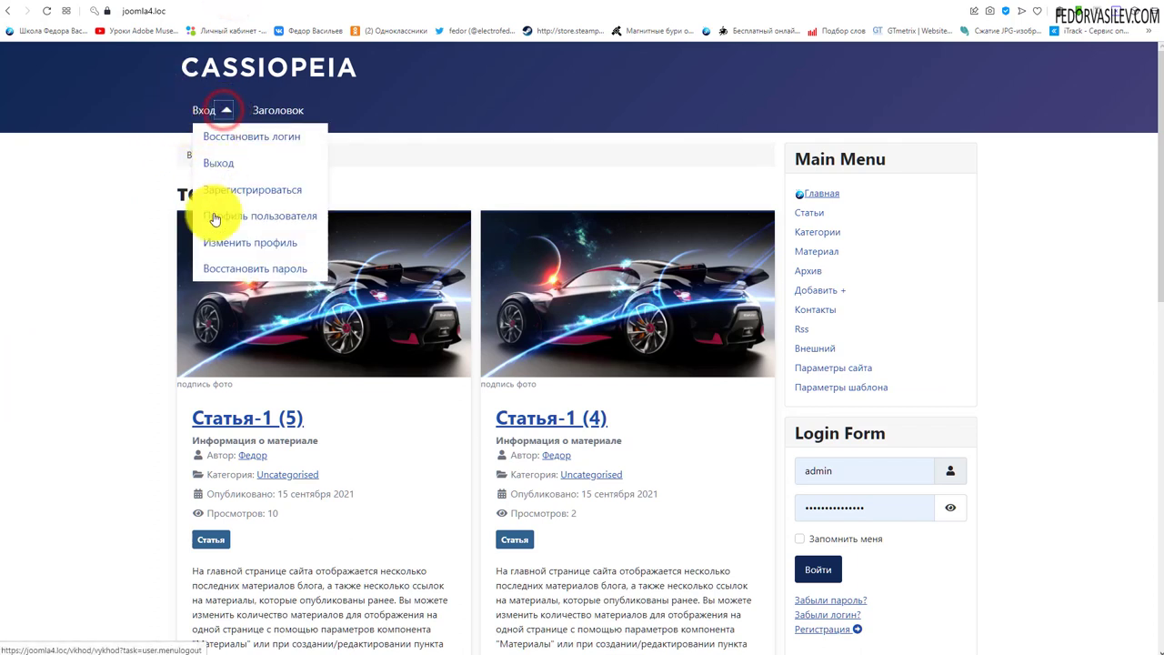
pyautogui.click(197, 115)
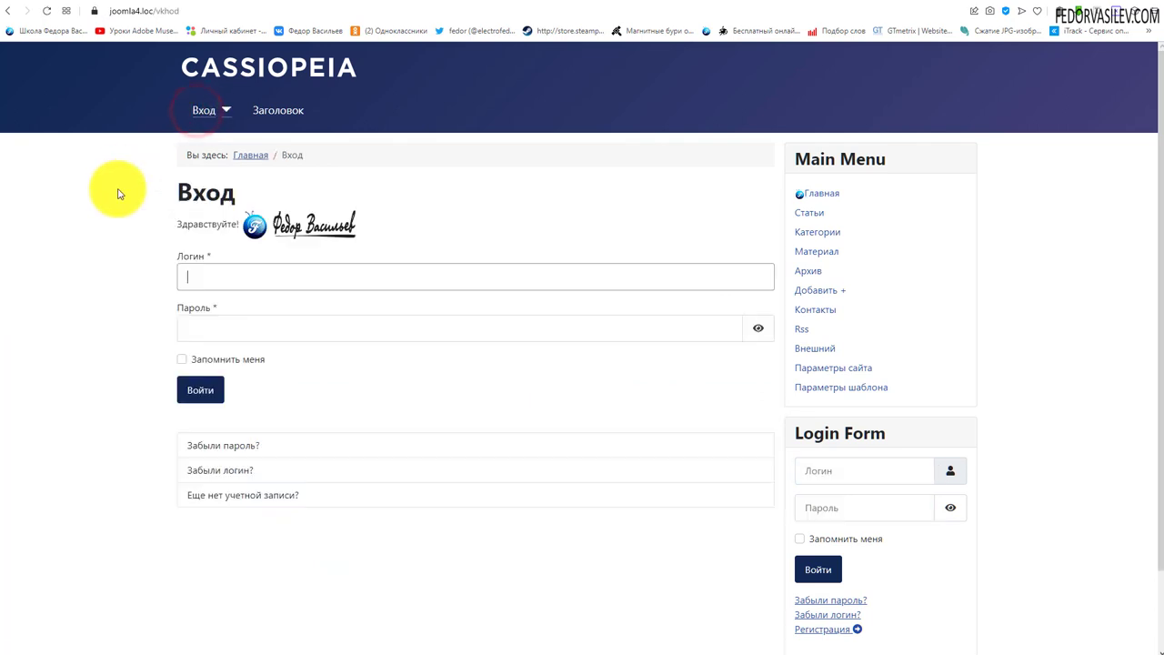
pyautogui.click(225, 113)
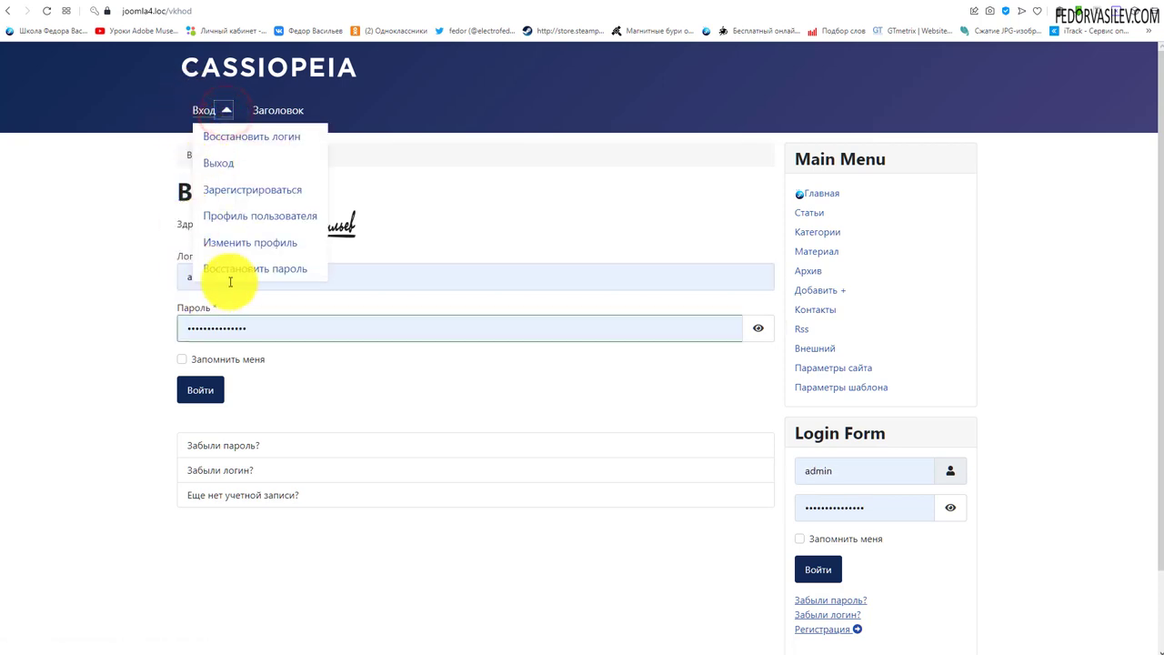
pyautogui.click(128, 141)
pyautogui.click(155, 2)
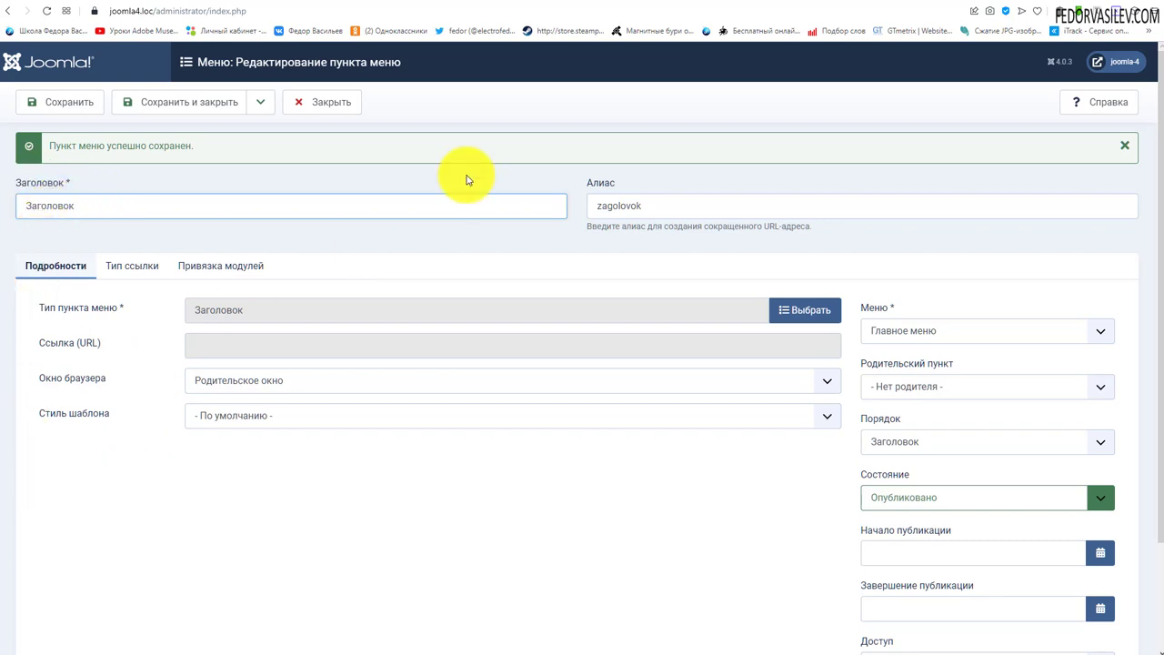
# - Close the Заголовок item, set the parent of the Вход item to Заголовок, and save and close it
pyautogui.click(309, 102)
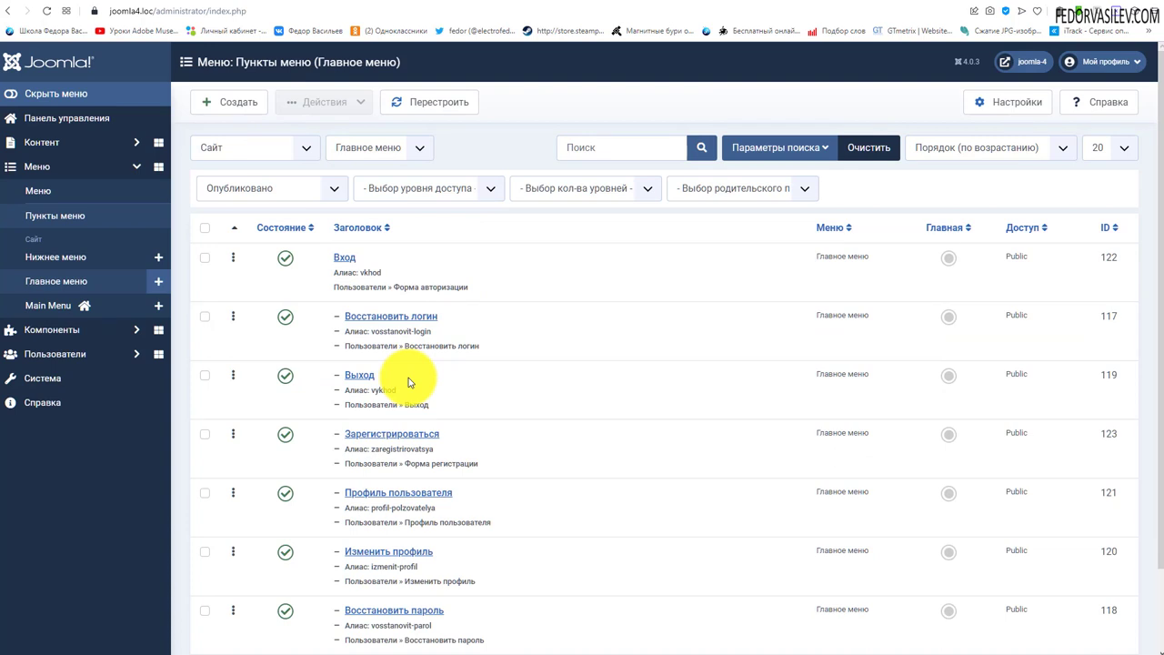
pyautogui.click(345, 257)
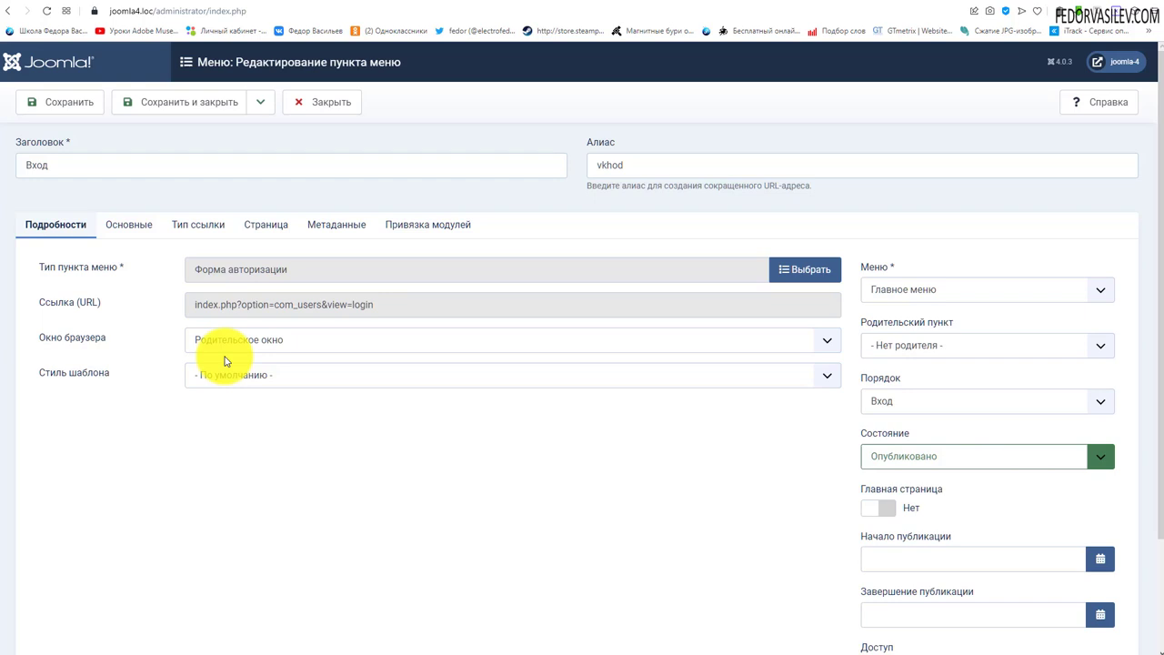
pyautogui.click(911, 345)
pyautogui.click(901, 376)
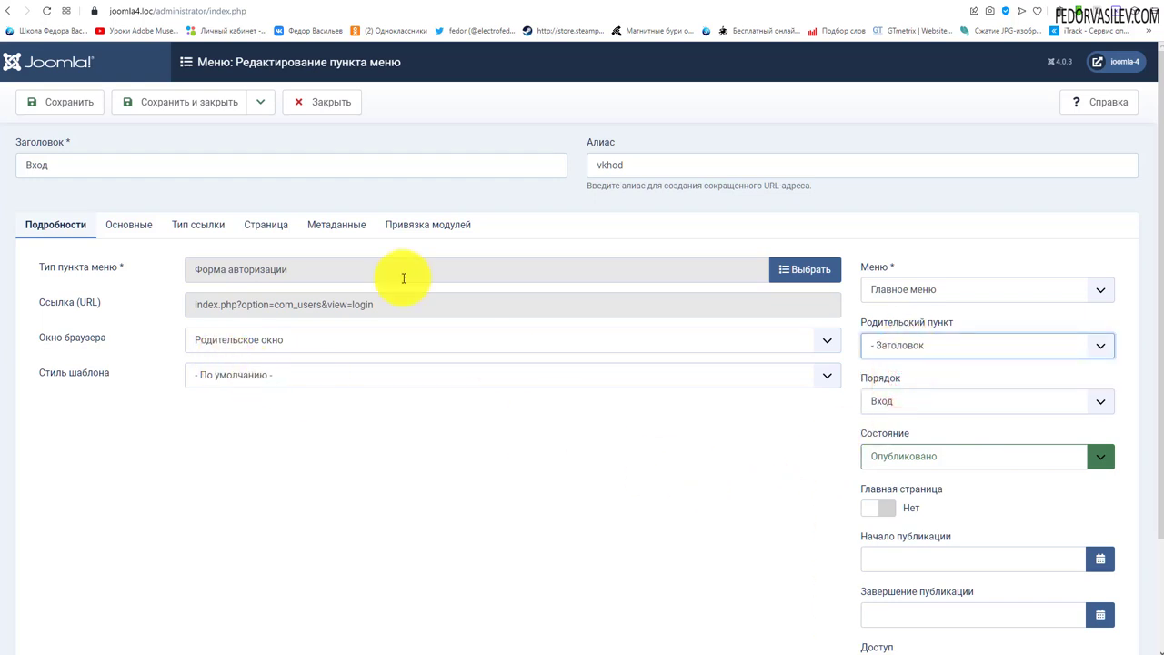
pyautogui.click(200, 105)
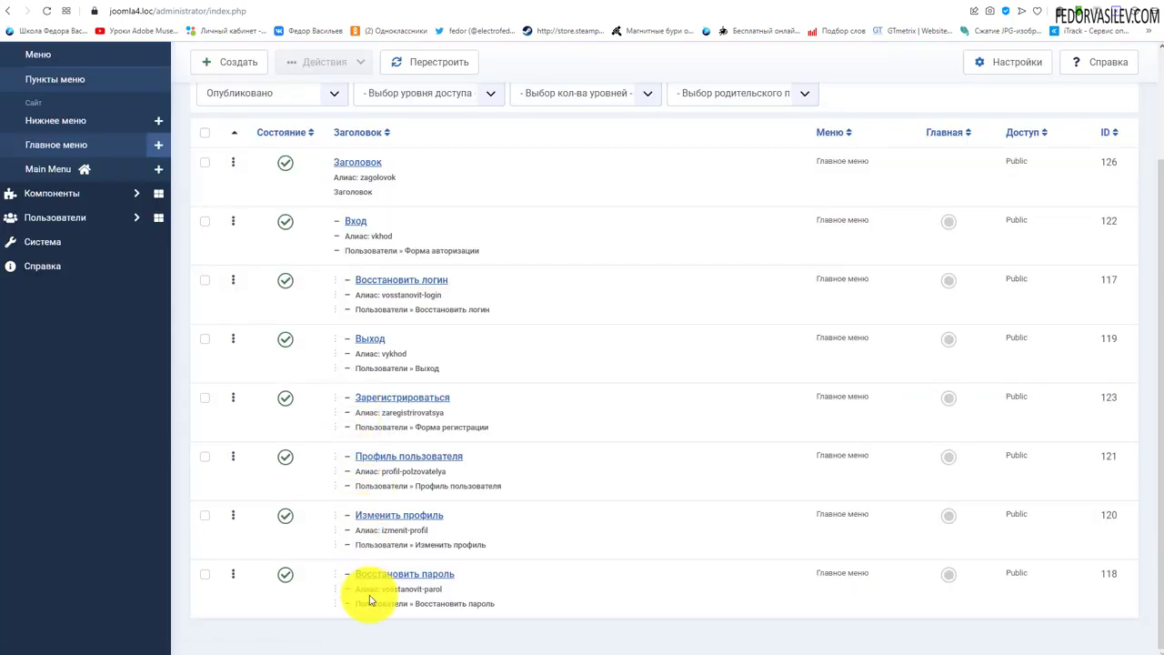
# - Review the item hierarchy in the Главное меню list and open the site's Главная page to check the header
pyautogui.scroll(2, 370, 523)
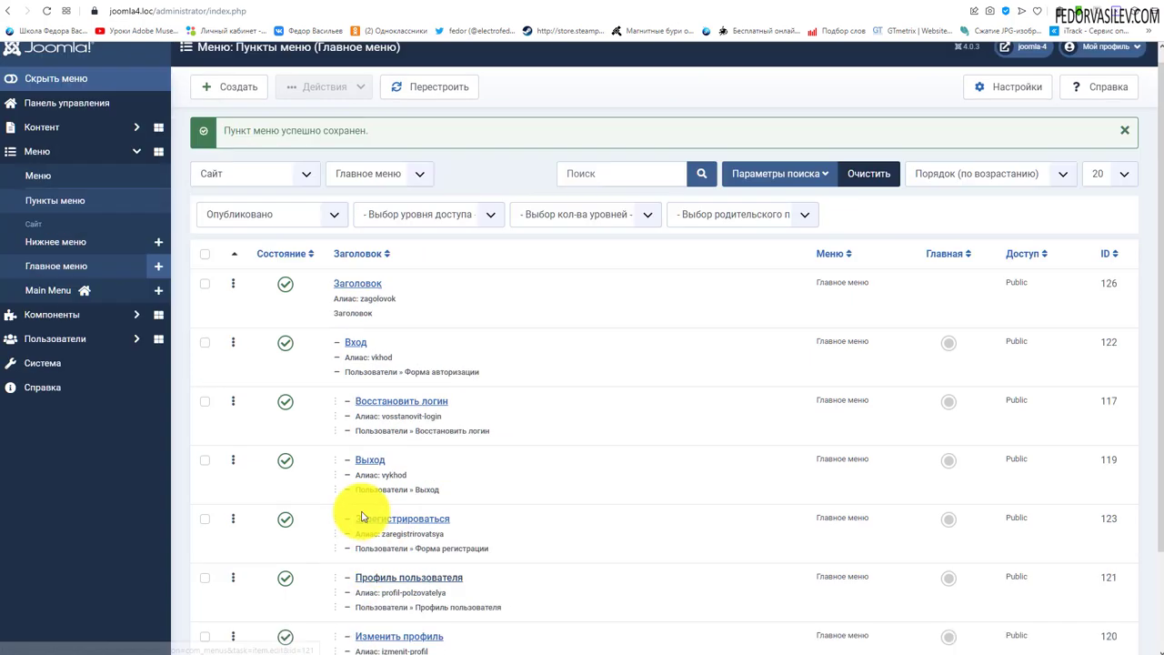
pyautogui.scroll(-1, 355, 391)
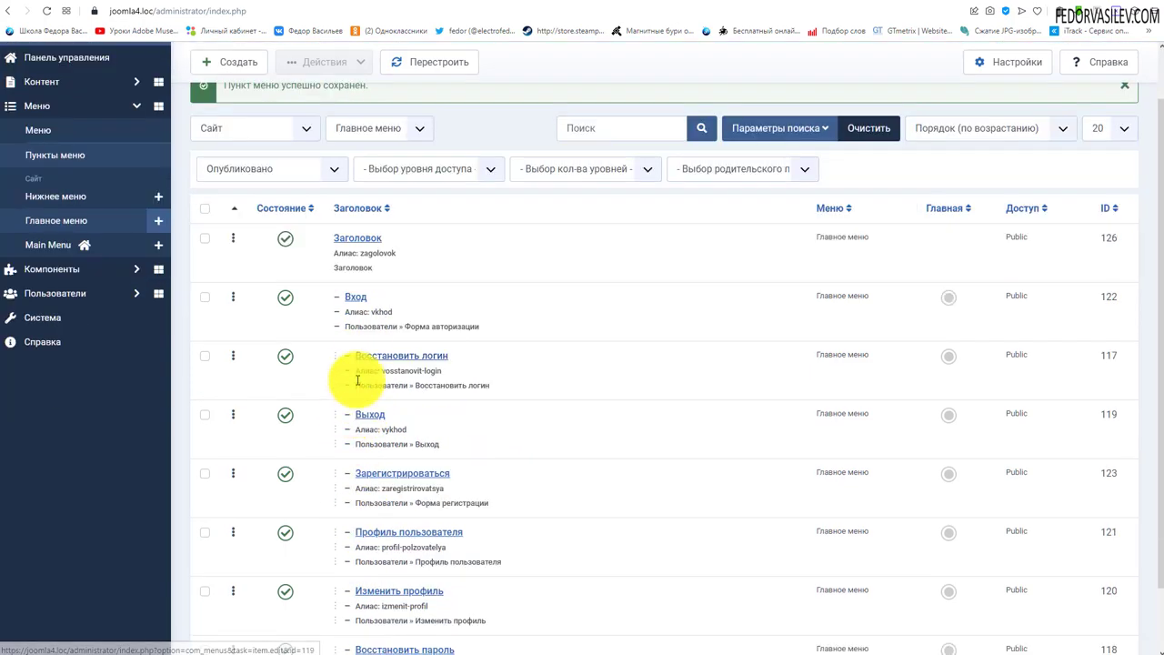
pyautogui.scroll(-2, 373, 437)
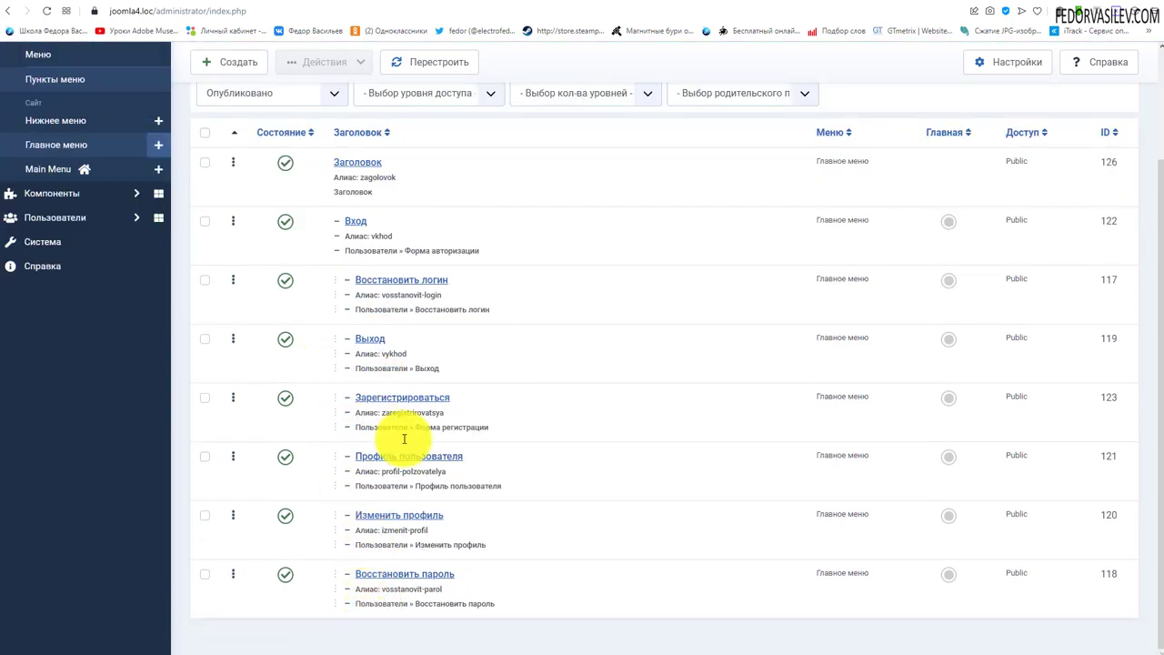
pyautogui.scroll(3, 395, 450)
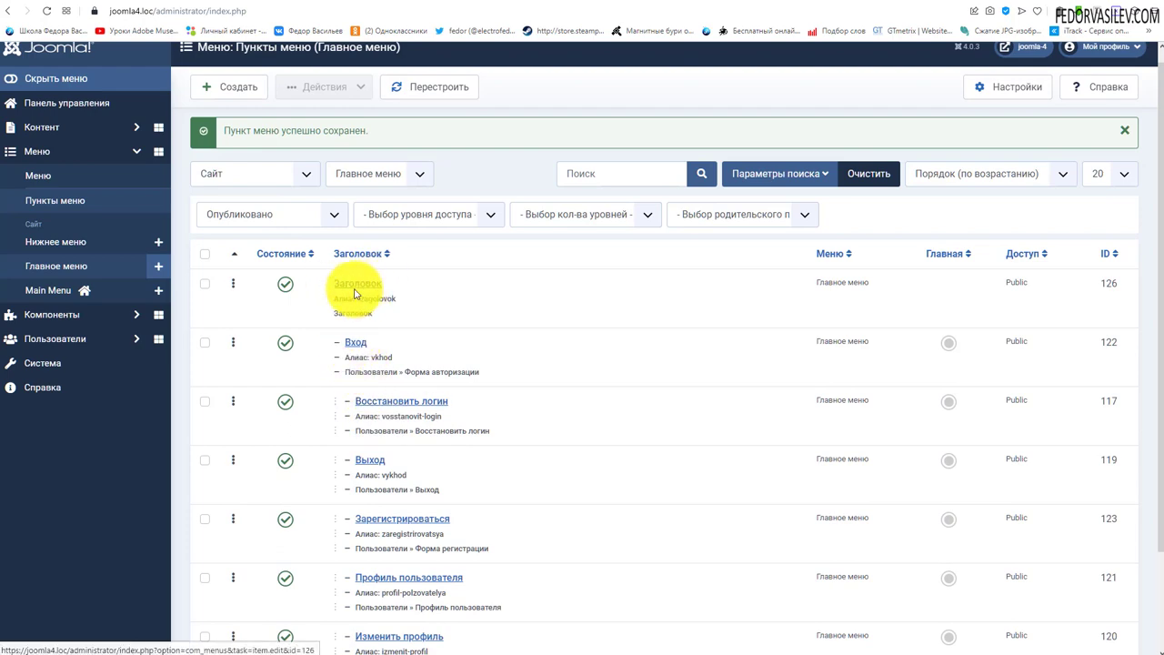
pyautogui.click(229, 2)
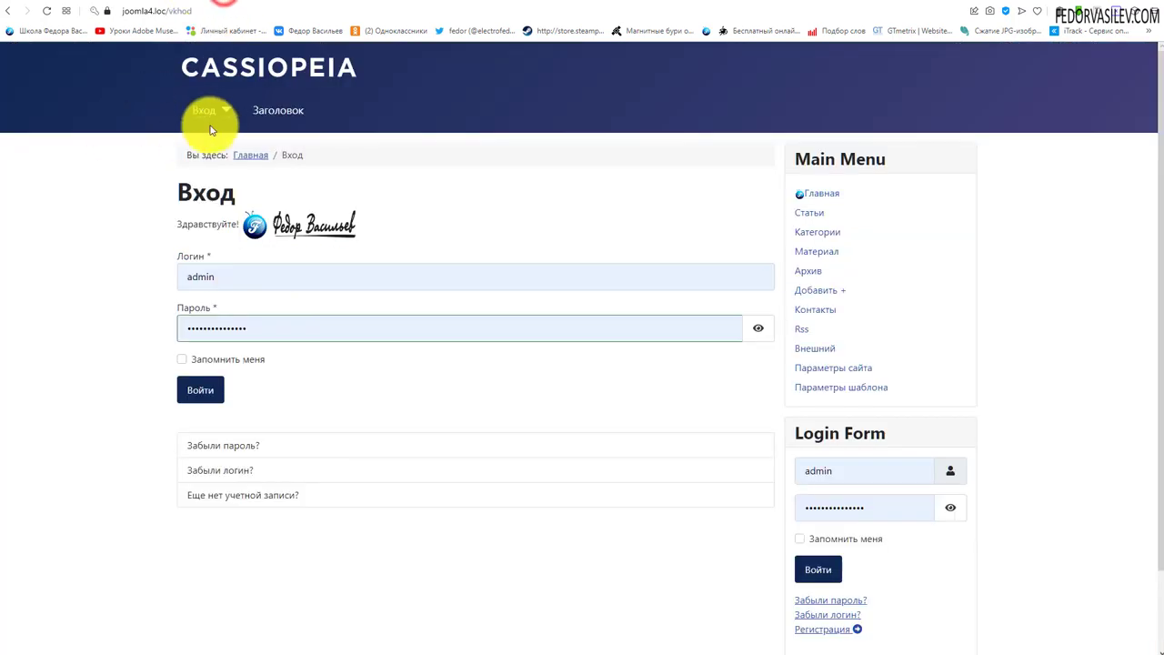
pyautogui.click(809, 192)
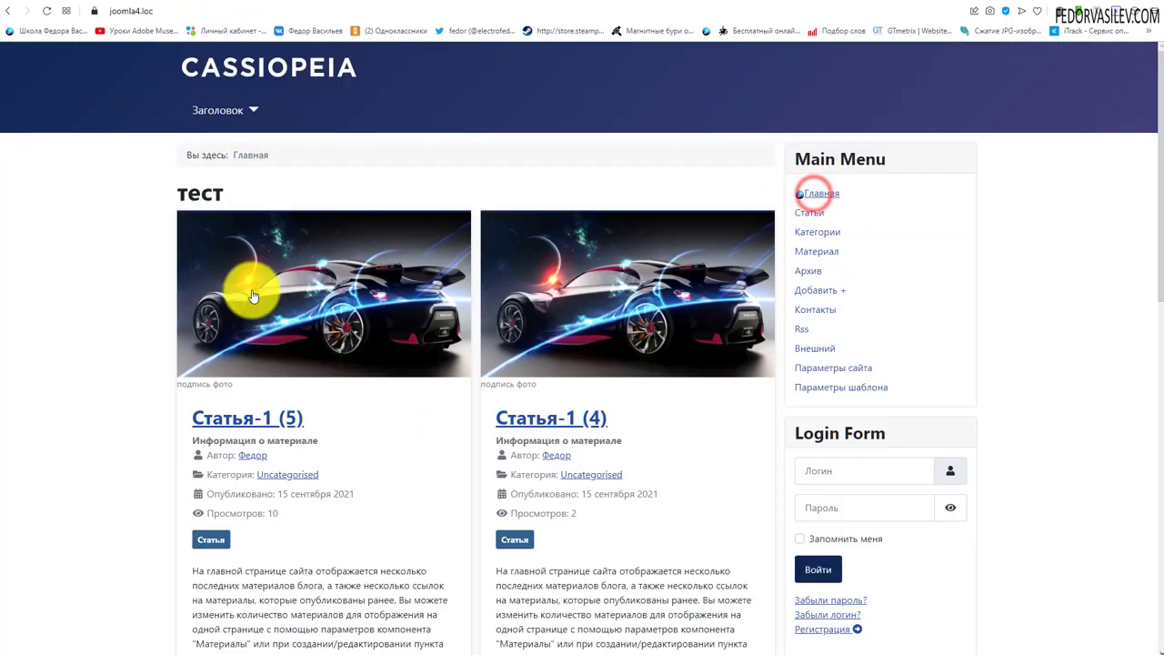
# - Toggle the Заголовок dropdown in the site's header and expand its nested Вход submenu to examine both levels
pyautogui.click(219, 112)
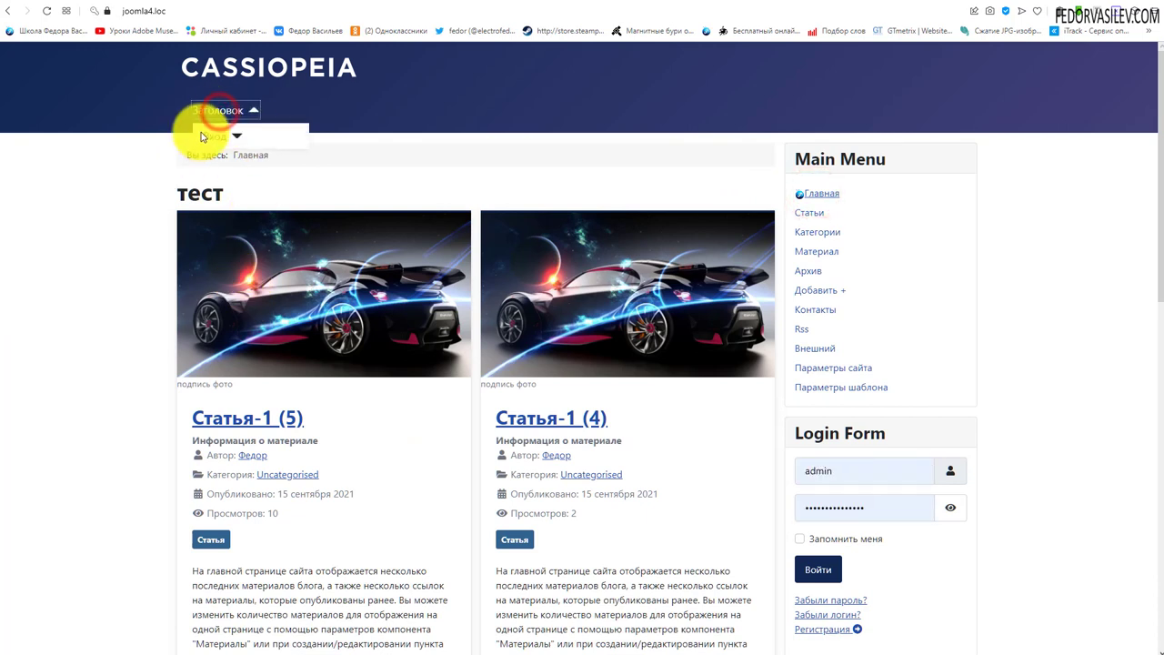
pyautogui.click(218, 112)
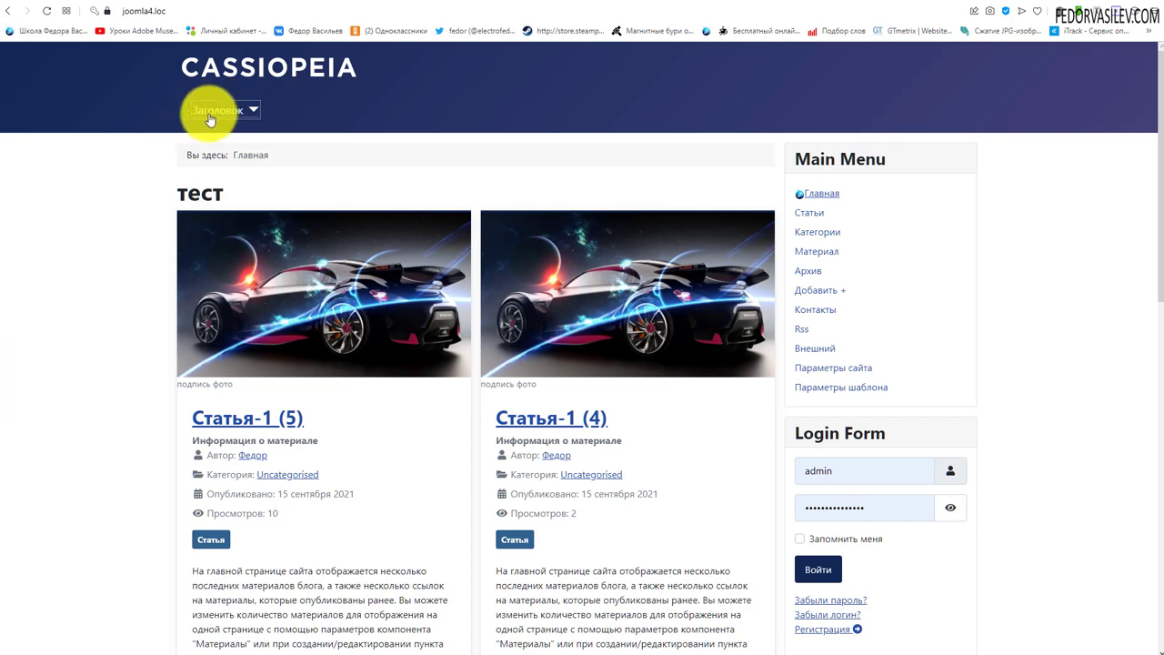
pyautogui.click(210, 110)
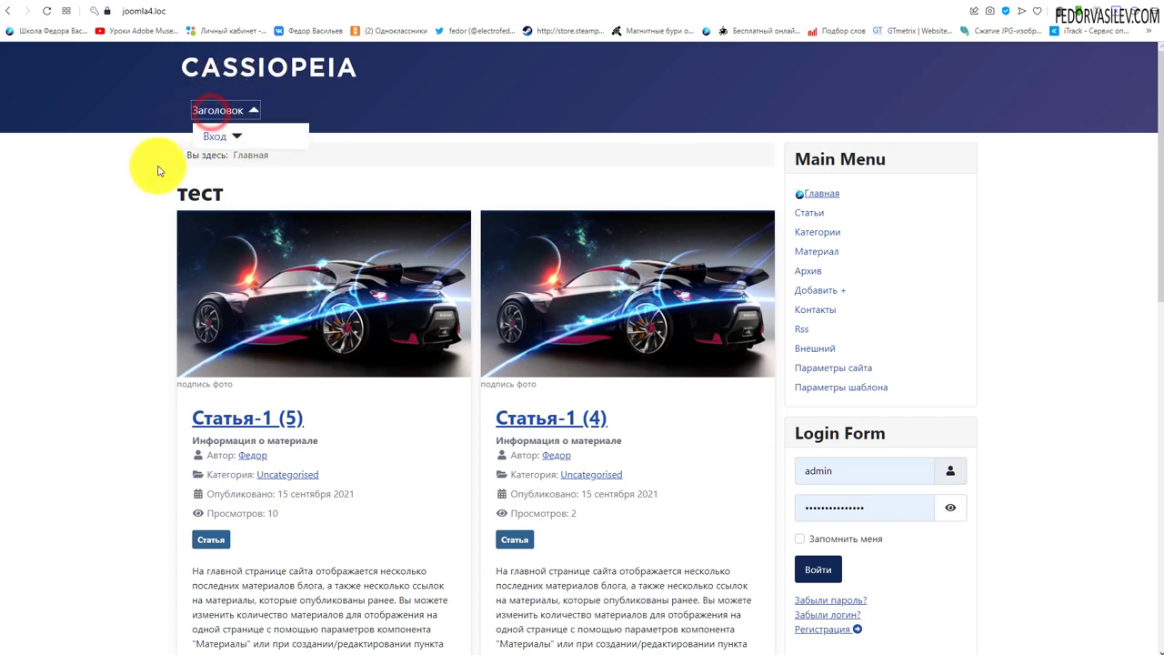
pyautogui.click(206, 110)
pyautogui.click(204, 116)
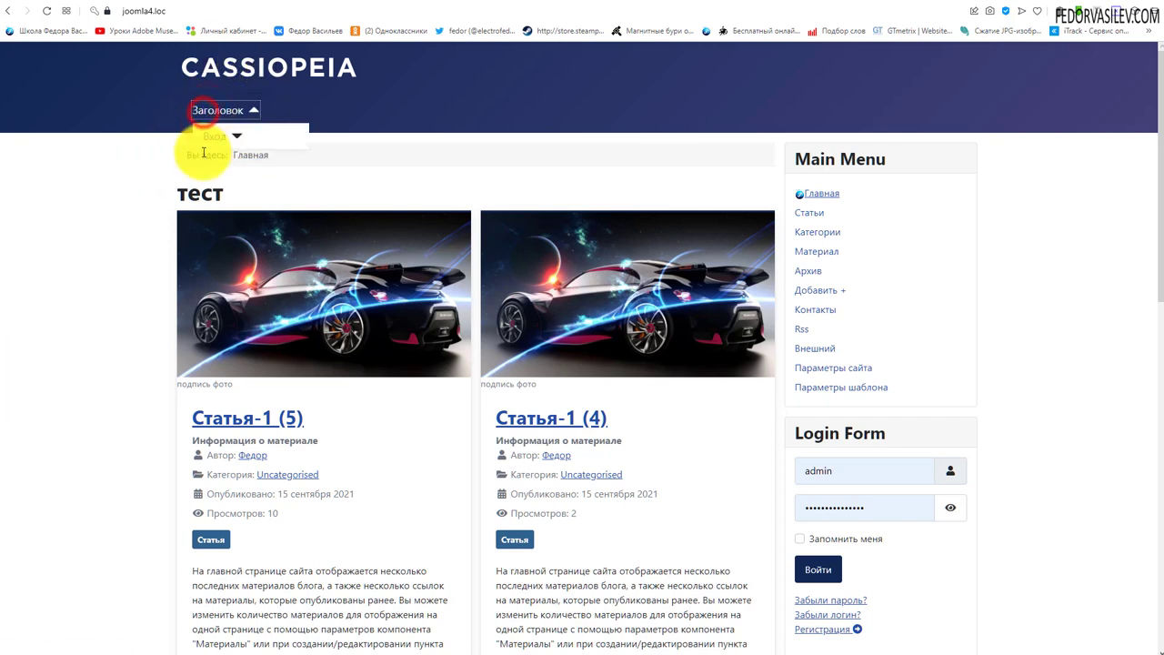
pyautogui.click(237, 138)
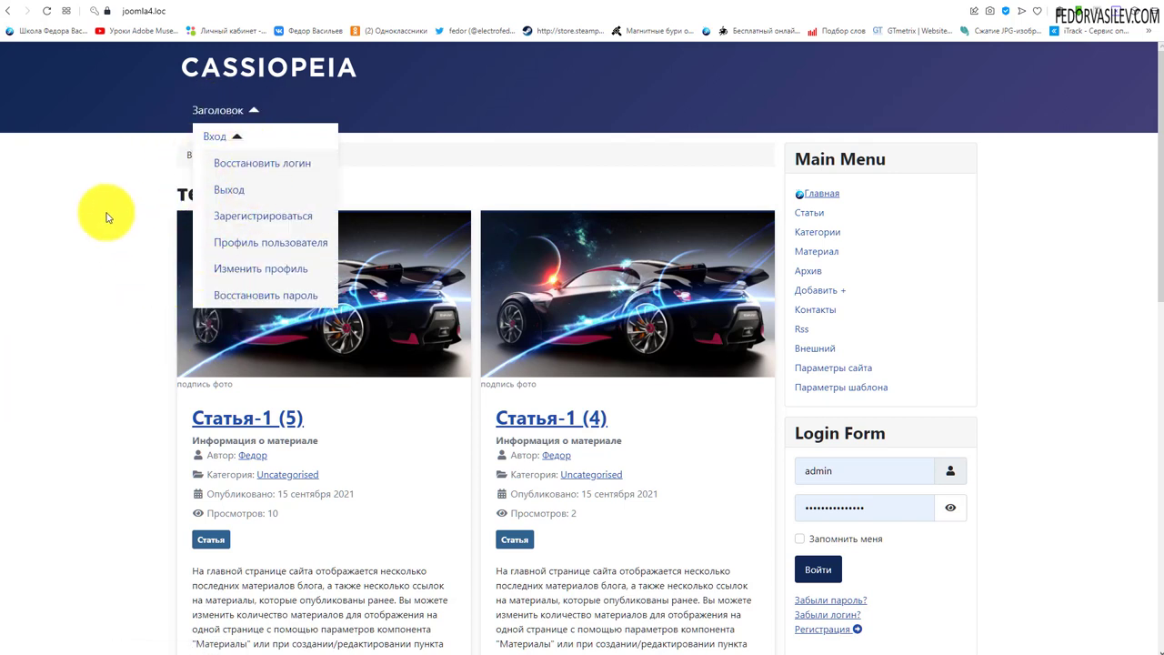
pyautogui.click(120, 179)
# - Set the parent of the Восстановить логин item in Главное меню to Заголовок, and save and close it
pyautogui.click(173, 5)
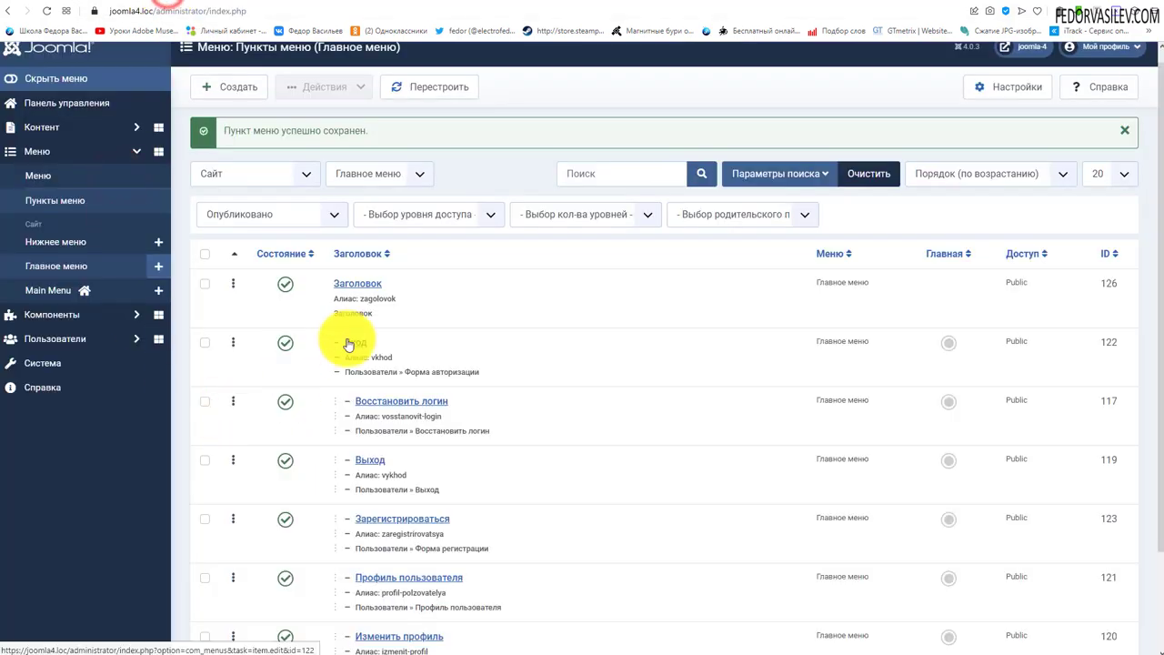
pyautogui.click(368, 401)
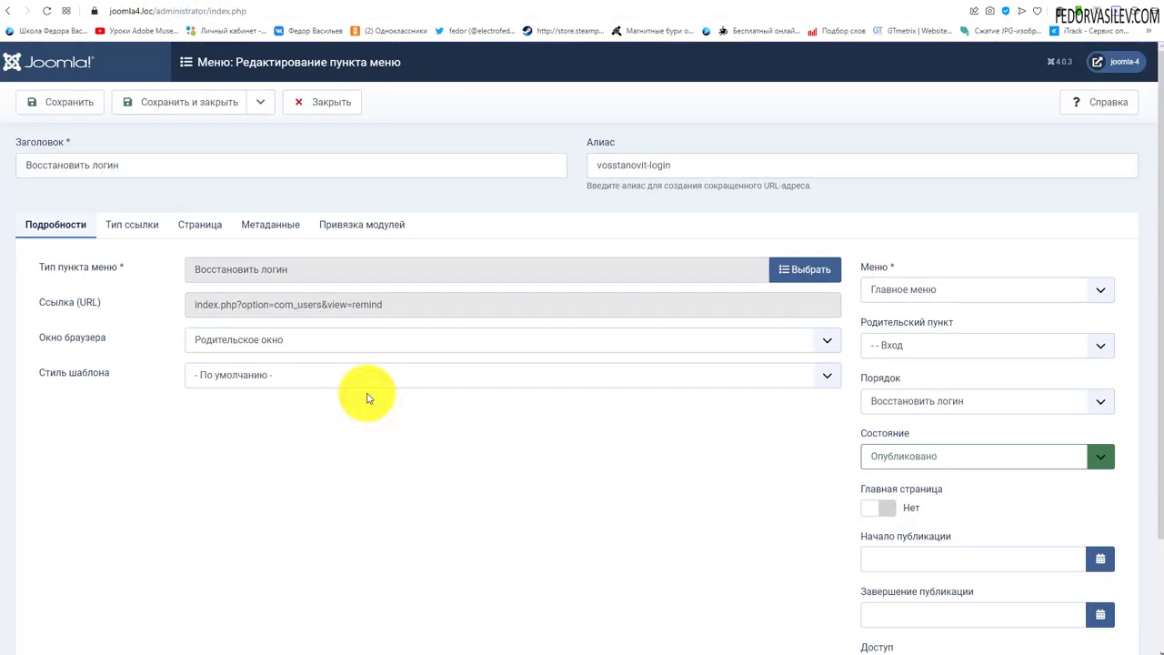
pyautogui.click(895, 351)
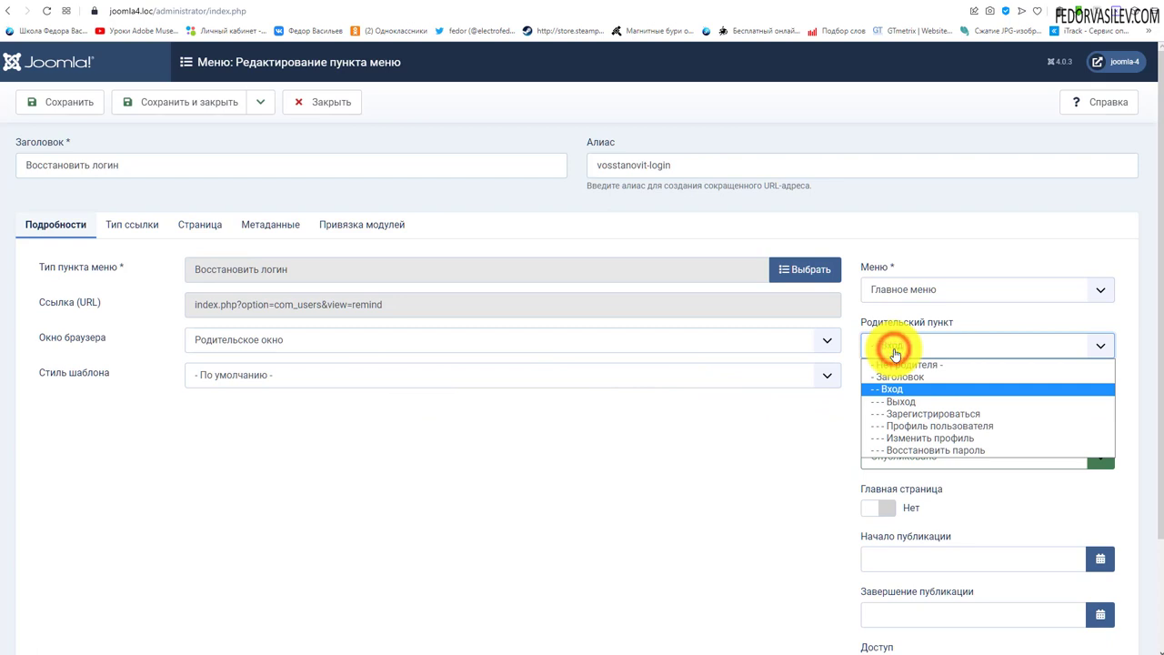
pyautogui.click(889, 380)
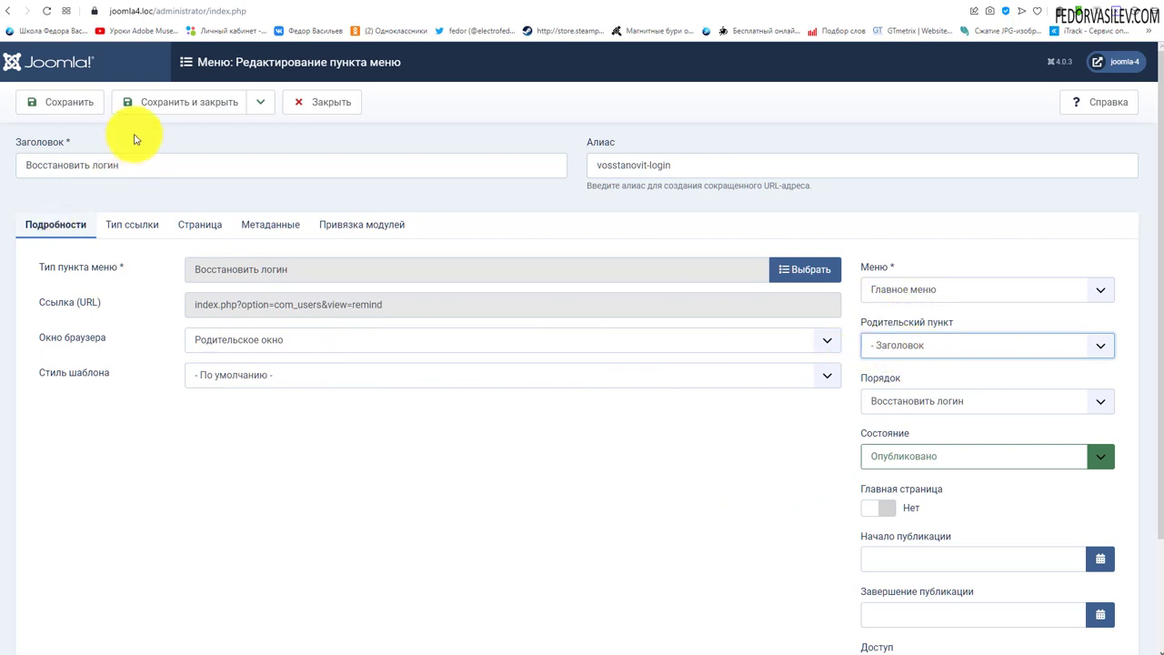
pyautogui.click(153, 104)
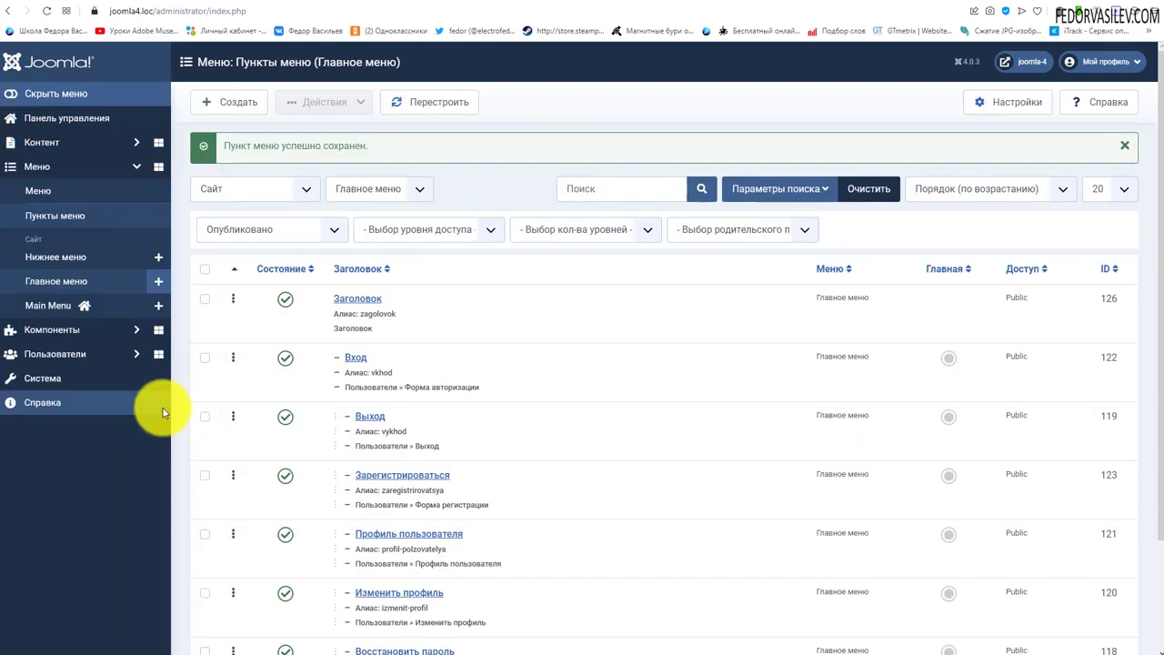
# - Review the items nested under Заголовок in Главное меню and examine the heading's dropdown in the site's header
pyautogui.scroll(-2, 322, 343)
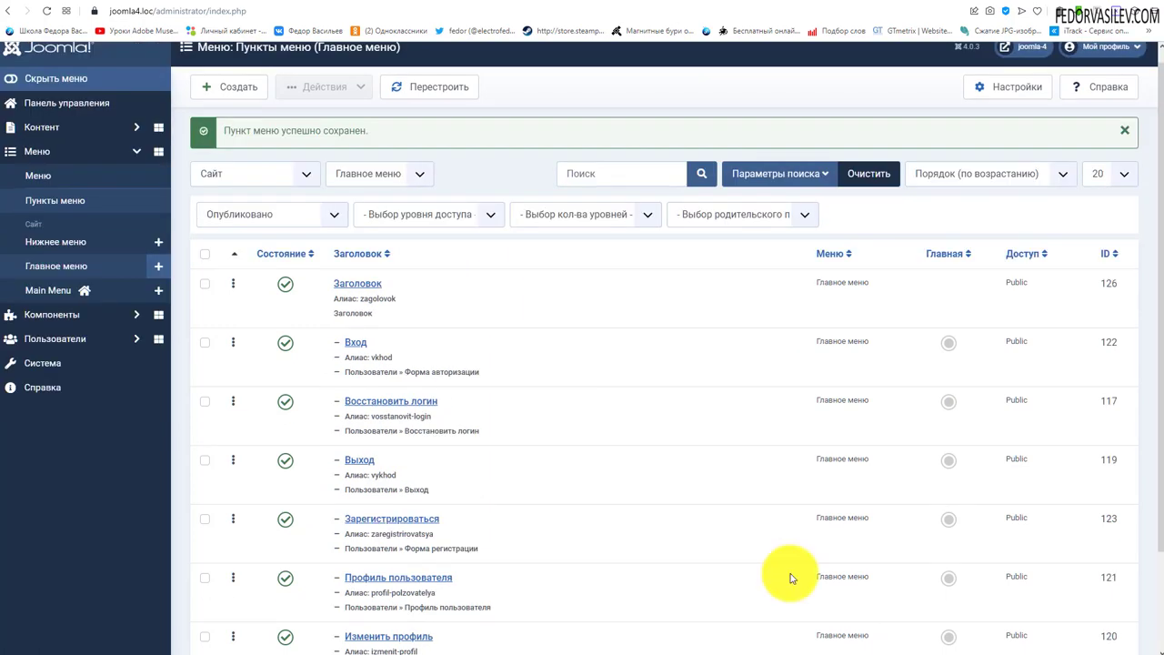
pyautogui.scroll(-2, 403, 533)
pyautogui.scroll(2, 364, 576)
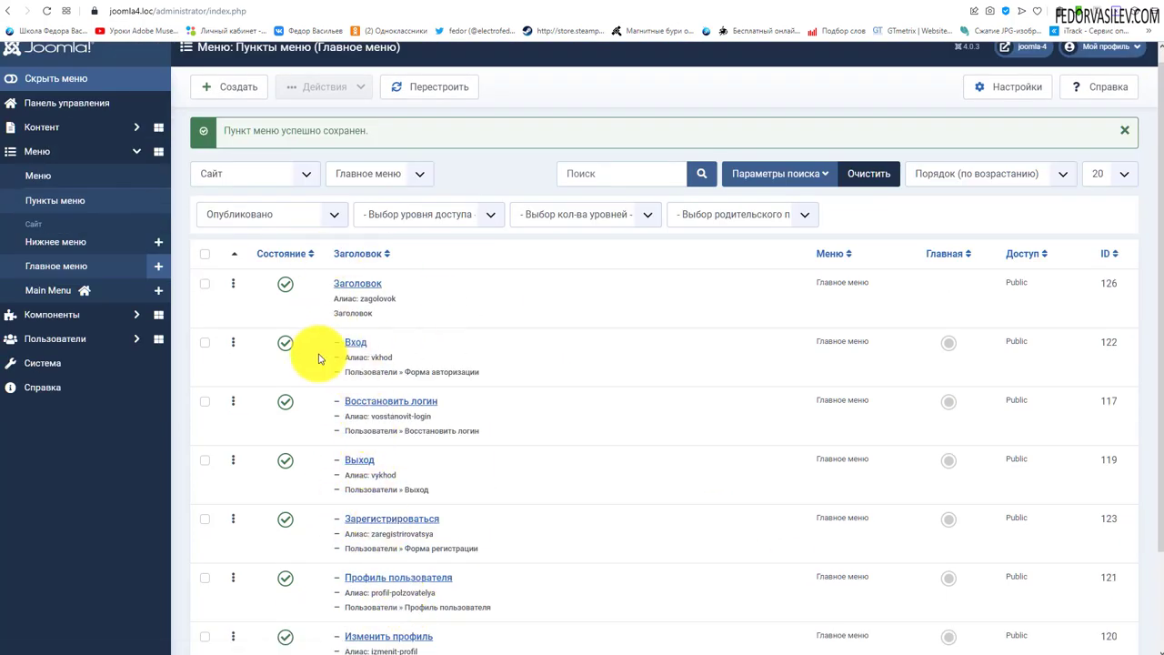
pyautogui.moveTo(389, 286); pyautogui.dragTo(300, 289)
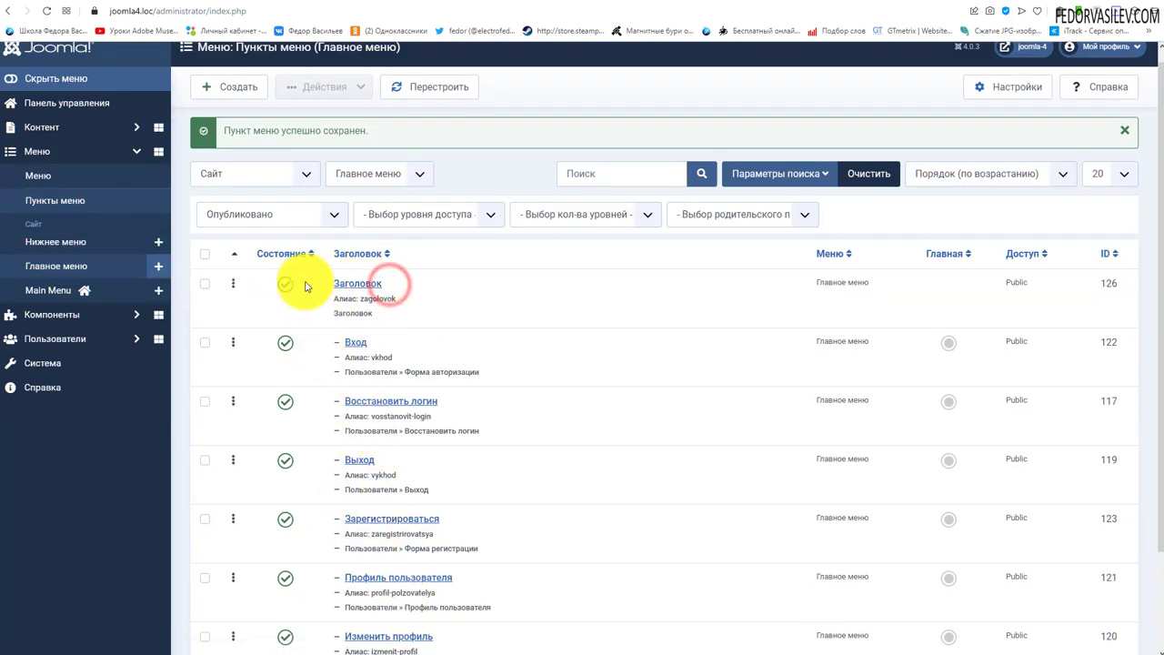
pyautogui.click(203, 9)
pyautogui.click(251, 110)
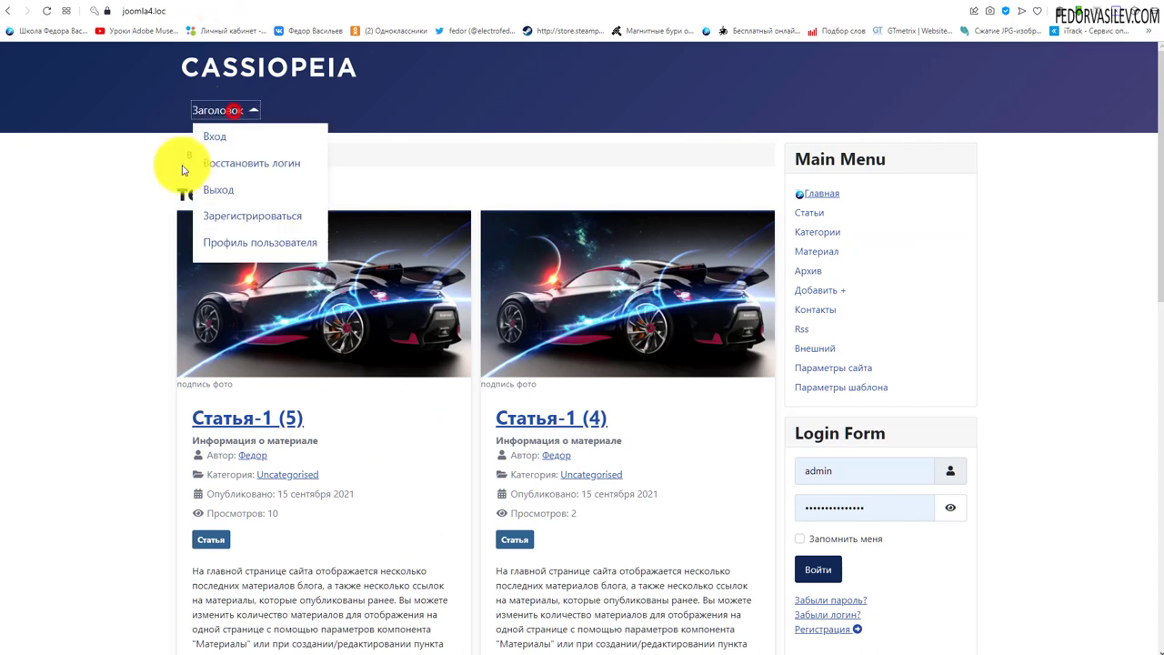
pyautogui.click(251, 110)
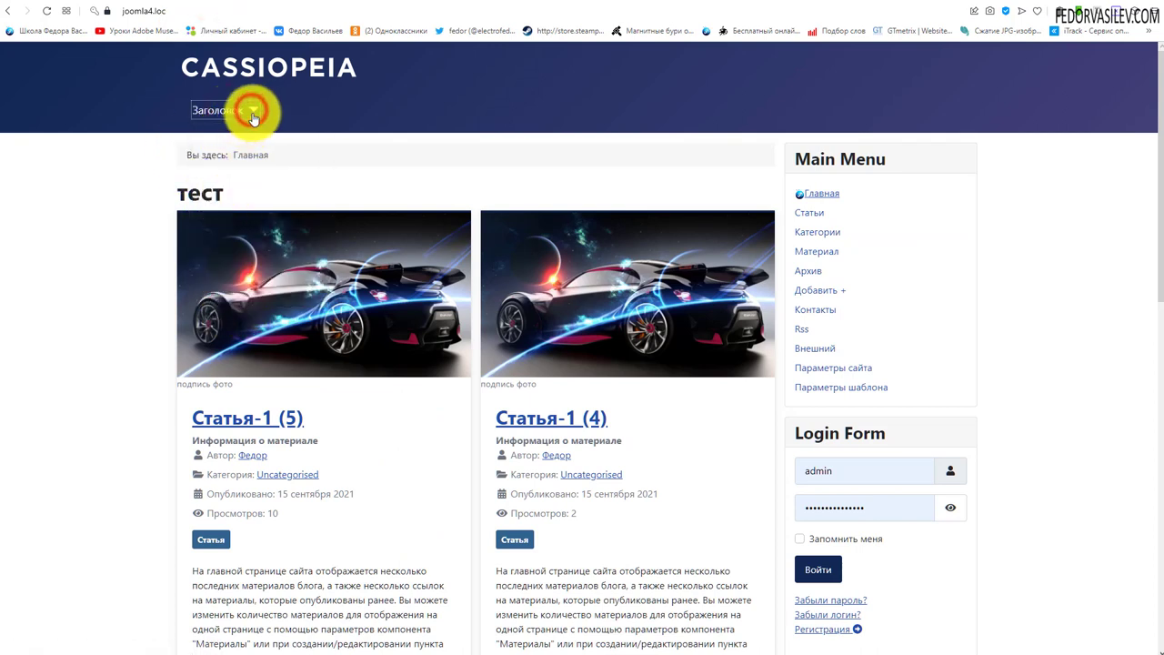
pyautogui.click(251, 110)
pyautogui.click(141, 191)
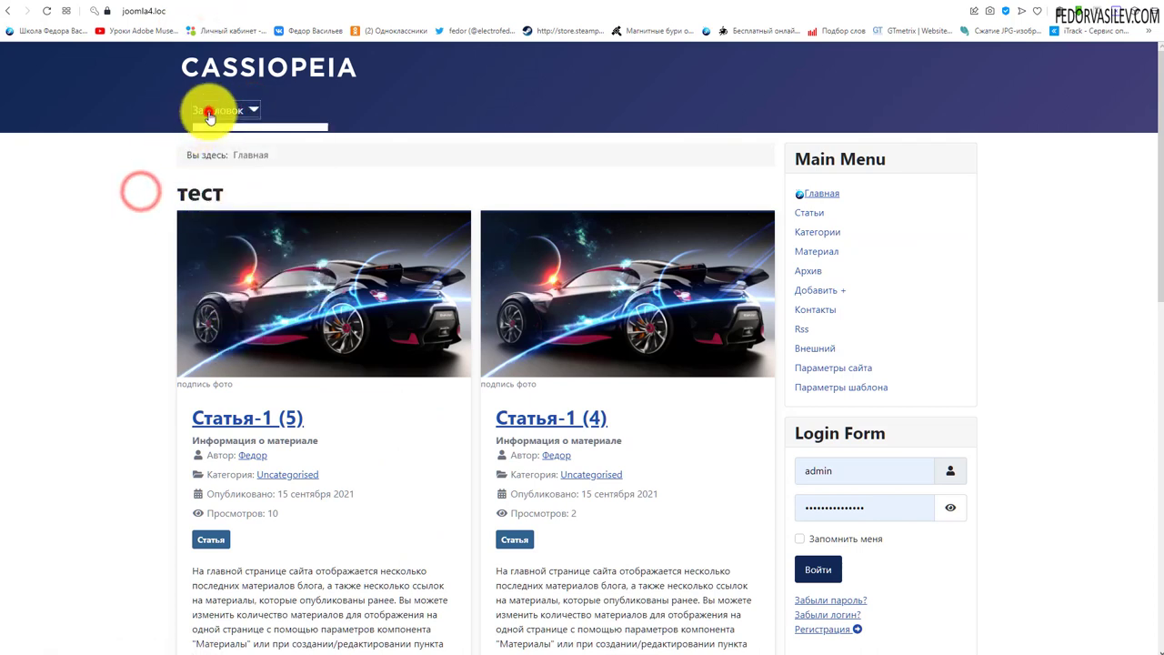
pyautogui.click(208, 110)
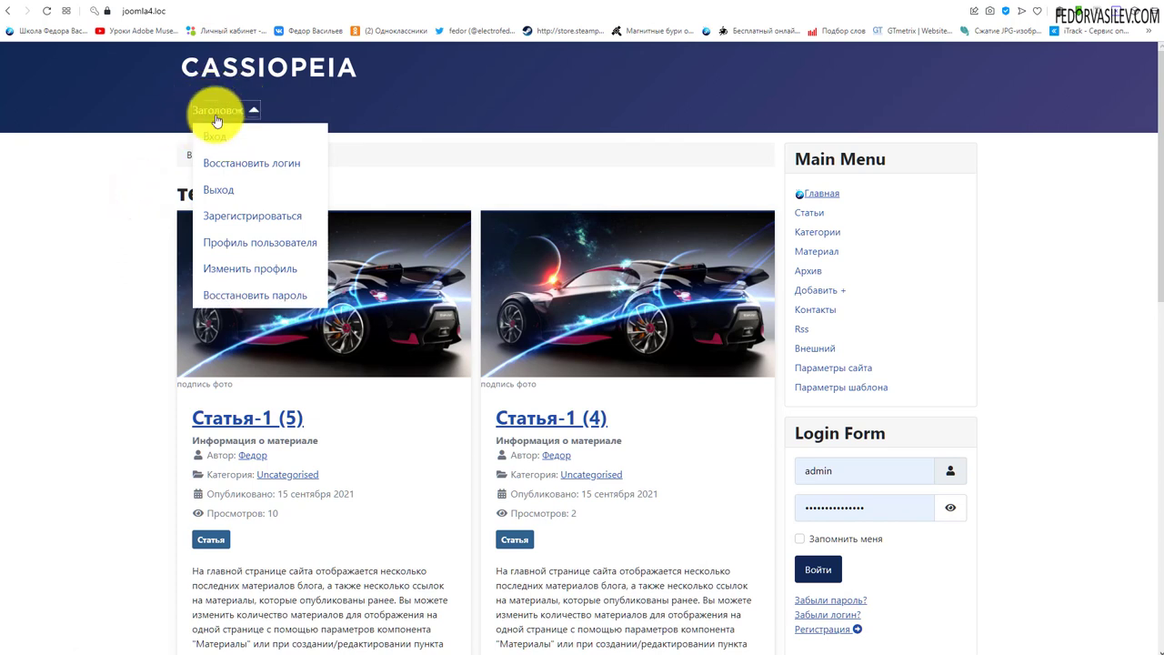
pyautogui.click(215, 118)
pyautogui.click(207, 113)
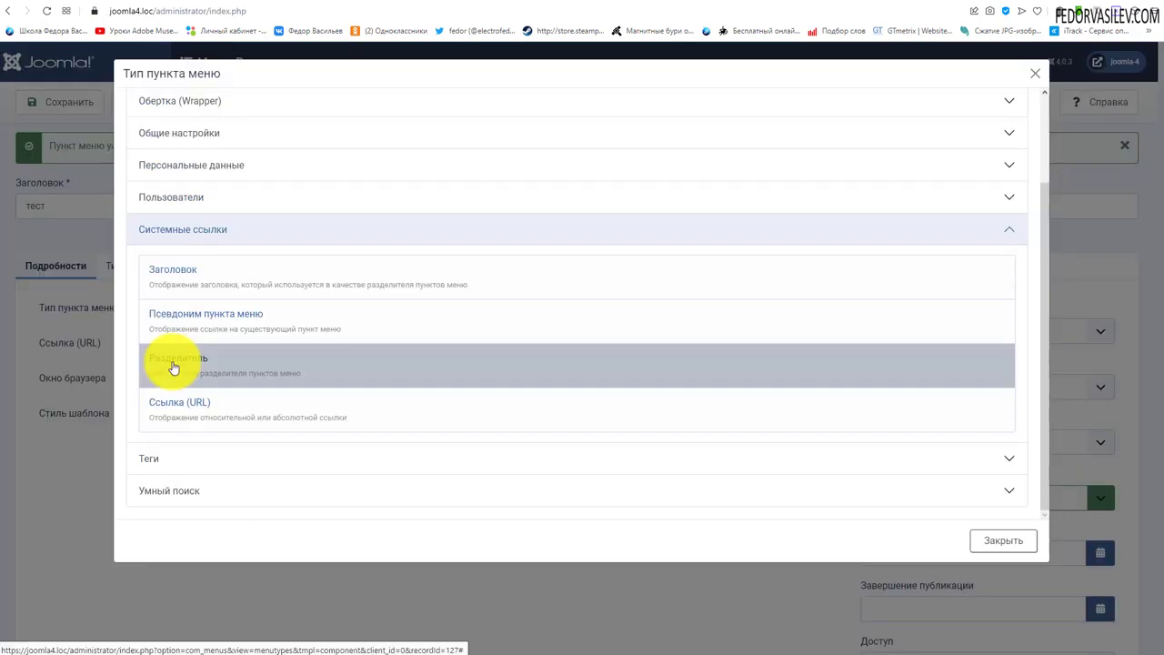
# - Close the item type selection of the тест menu item without choosing another type
pyautogui.click(1037, 73)
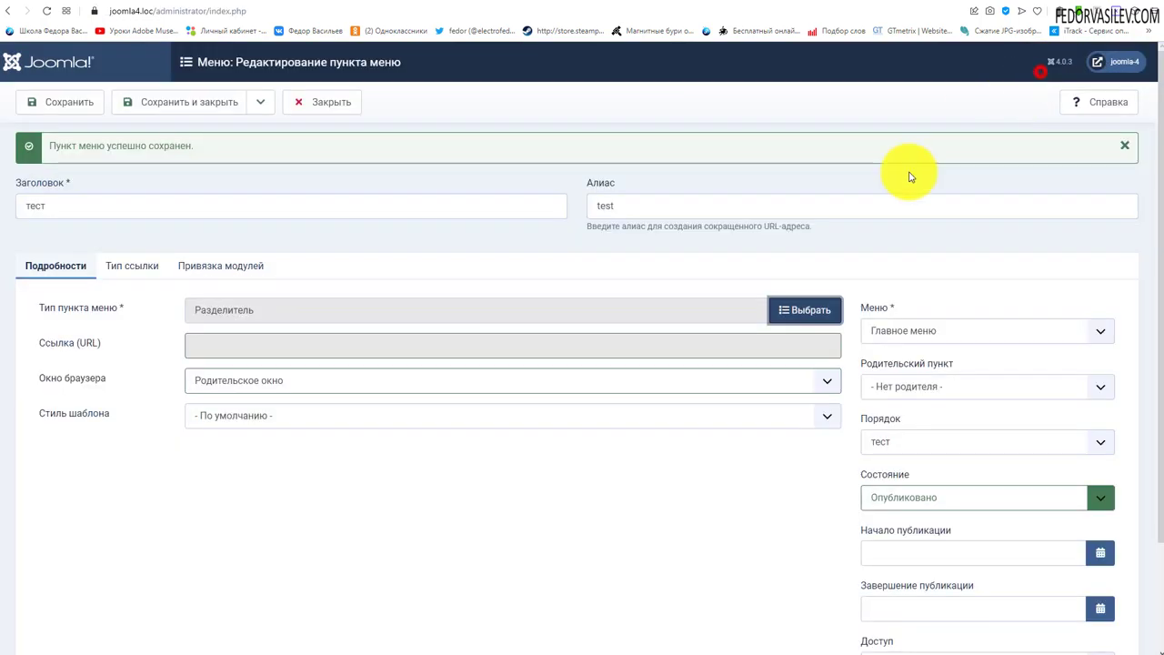
pyautogui.click(77, 197)
pyautogui.click(333, 518)
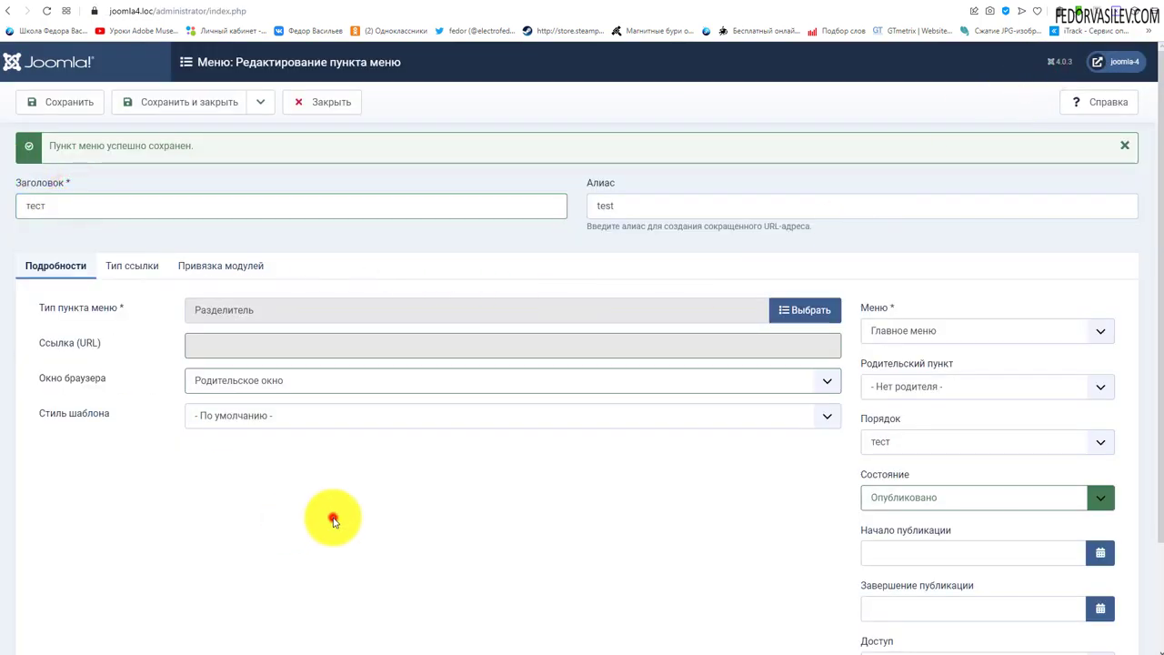
pyautogui.scroll(-2, 617, 431)
pyautogui.scroll(2, 617, 431)
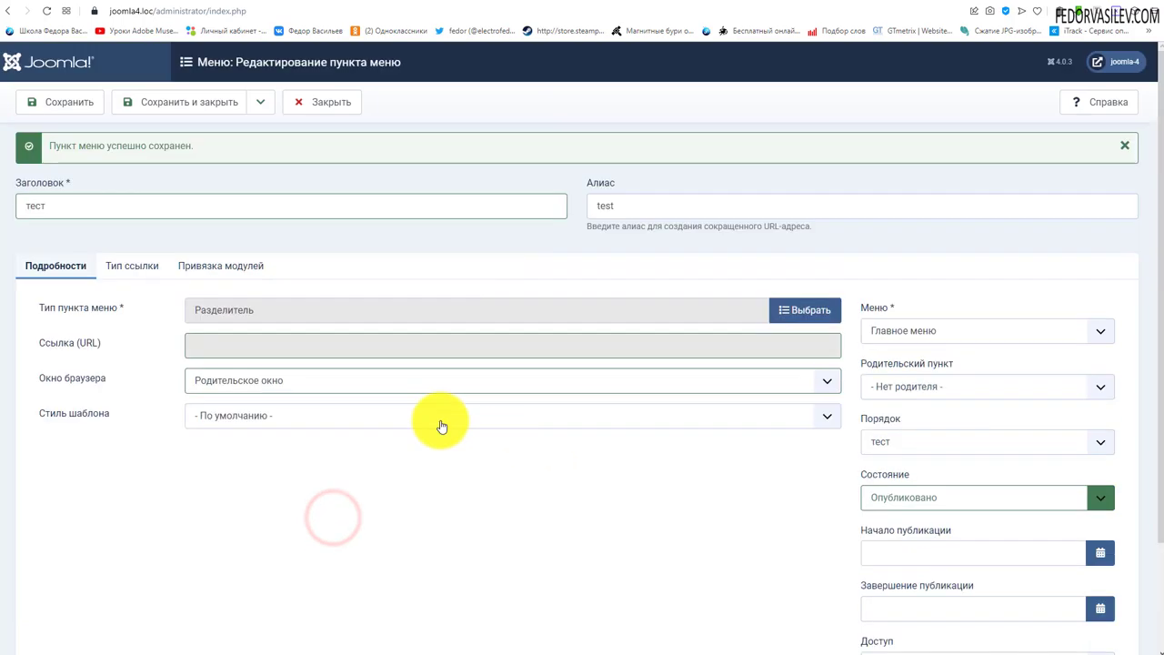
# - Examine the separator beside Заголовок in the site's header, opening and closing the heading's dropdown
pyautogui.click(220, 2)
pyautogui.click(123, 152)
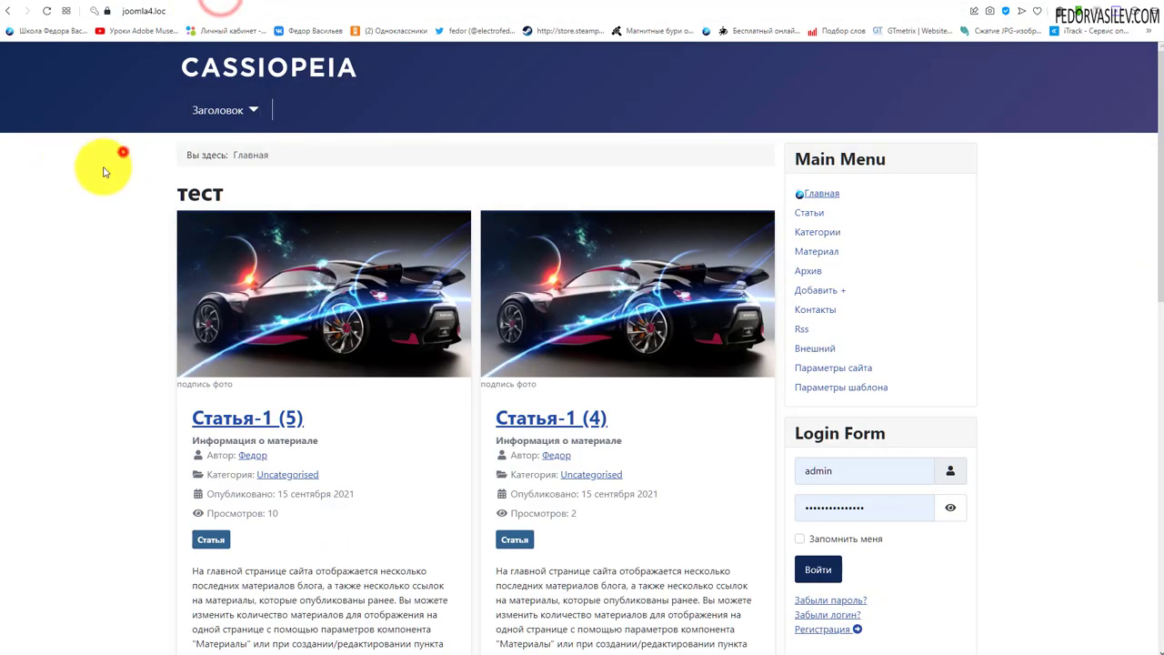
pyautogui.click(271, 106)
pyautogui.click(264, 115)
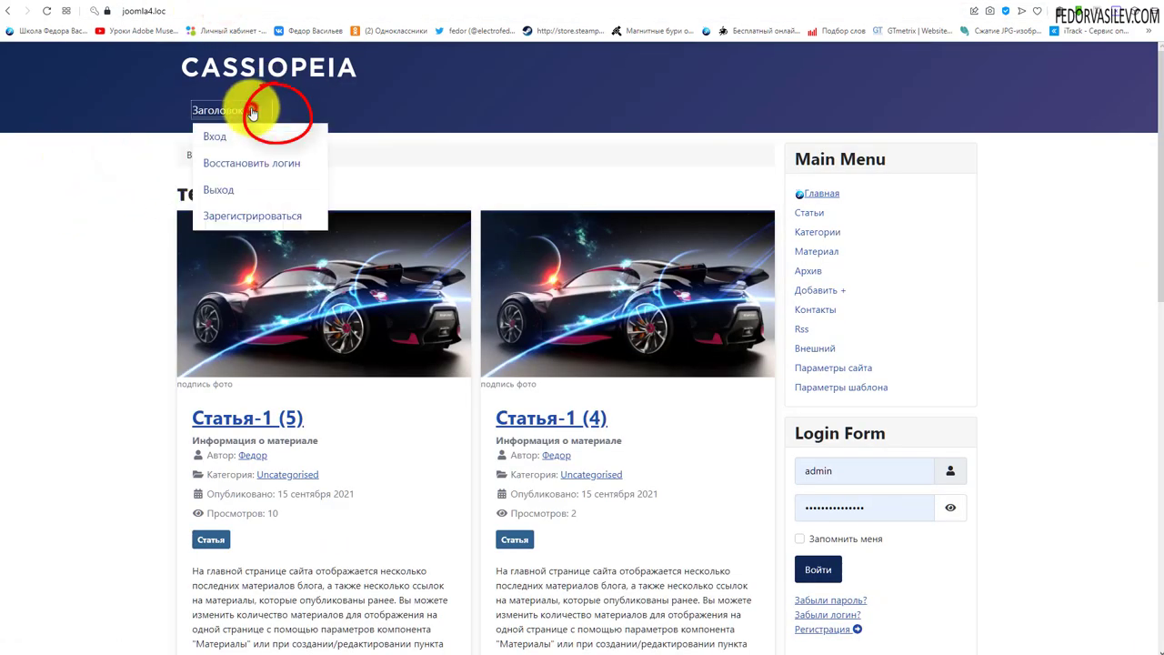
pyautogui.click(112, 195)
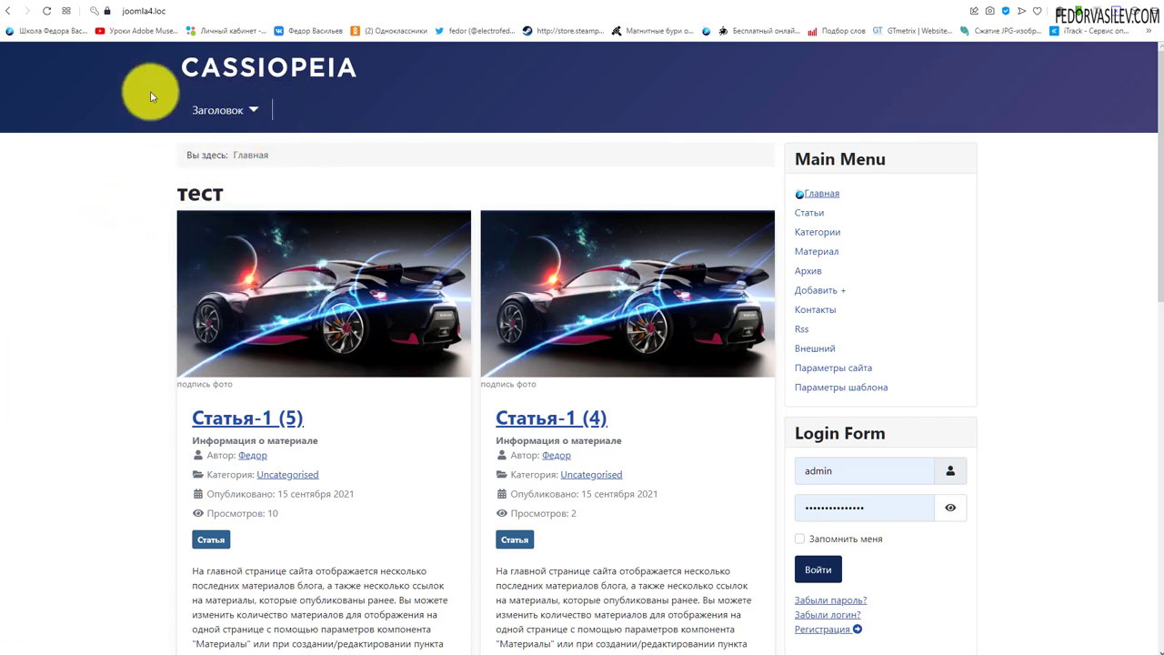
pyautogui.click(257, 114)
pyautogui.click(132, 184)
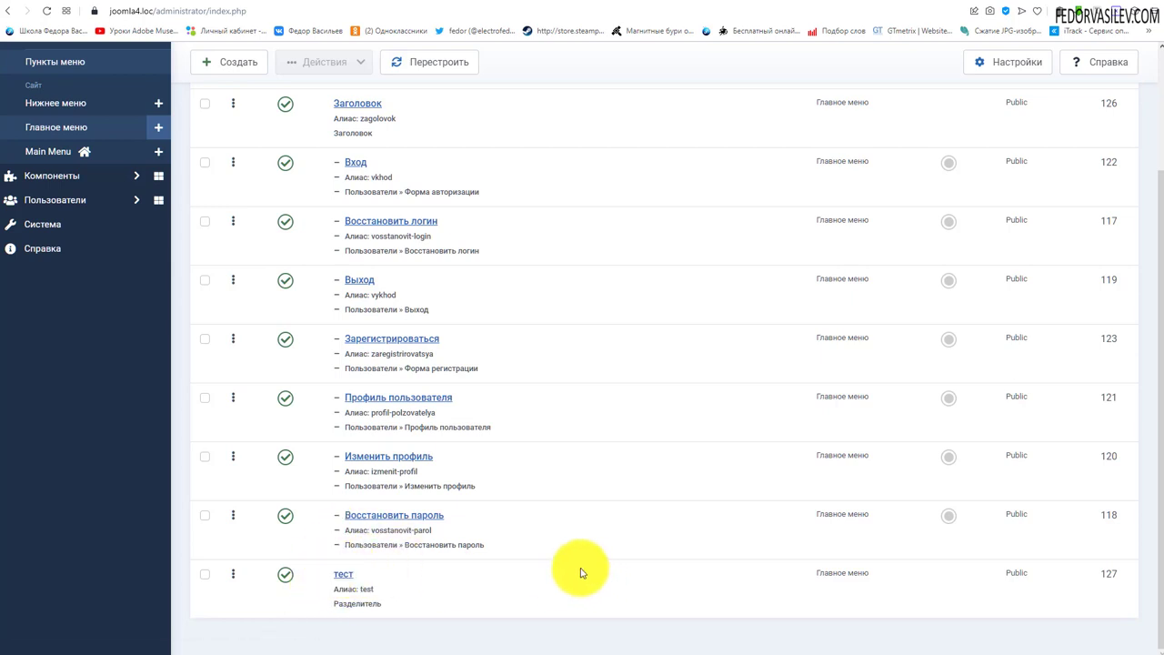
# - Create a Главное меню item titled Демо, of type Псевдоним пункта меню pointing to Категории, and save it
pyautogui.scroll(3, 582, 571)
pyautogui.click(233, 103)
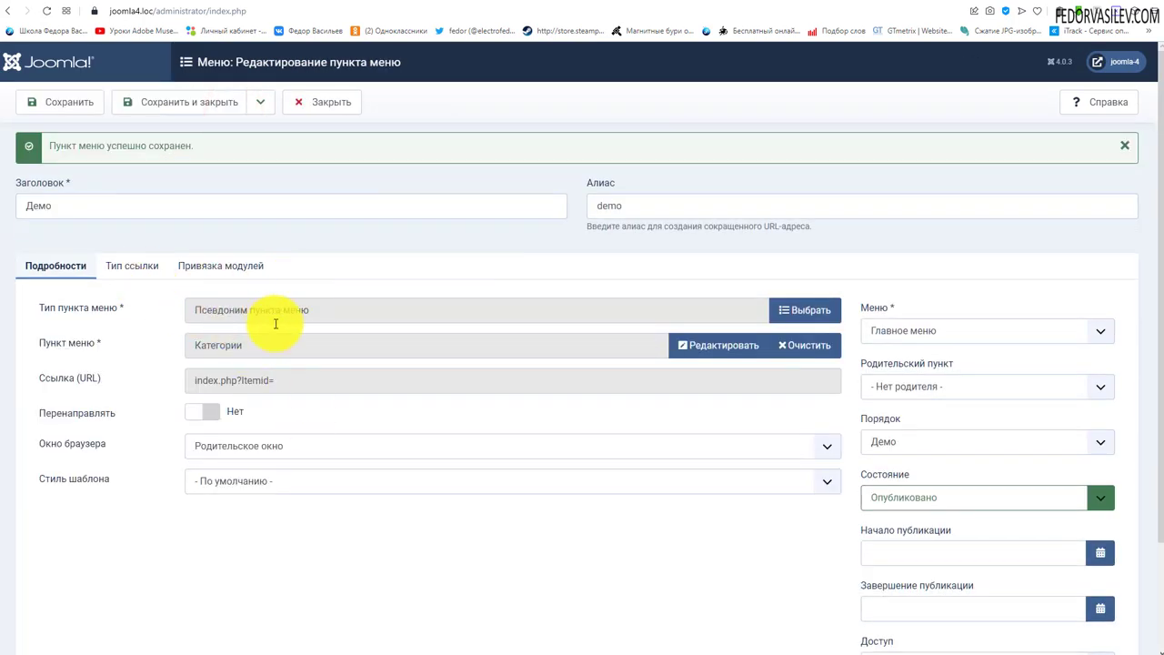
pyautogui.doubleClick(68, 214)
pyautogui.click(216, 505)
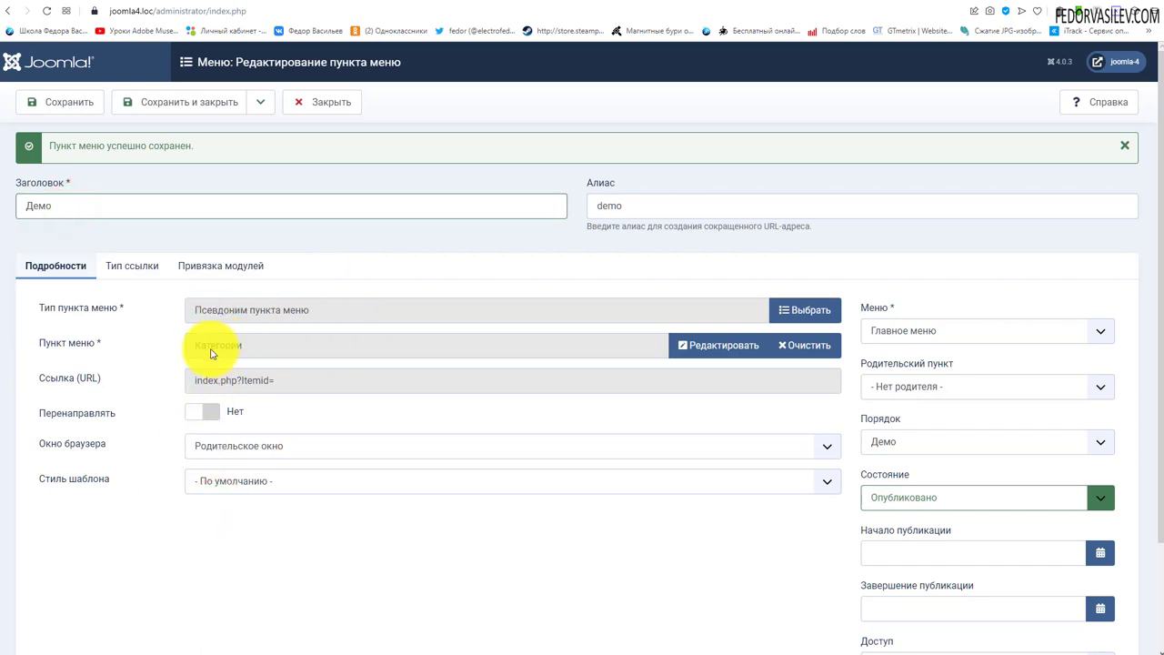
# - Reload the site's home page and examine the header menu with Заголовок, the separator and Демо
pyautogui.click(260, 10)
pyautogui.press('Return')
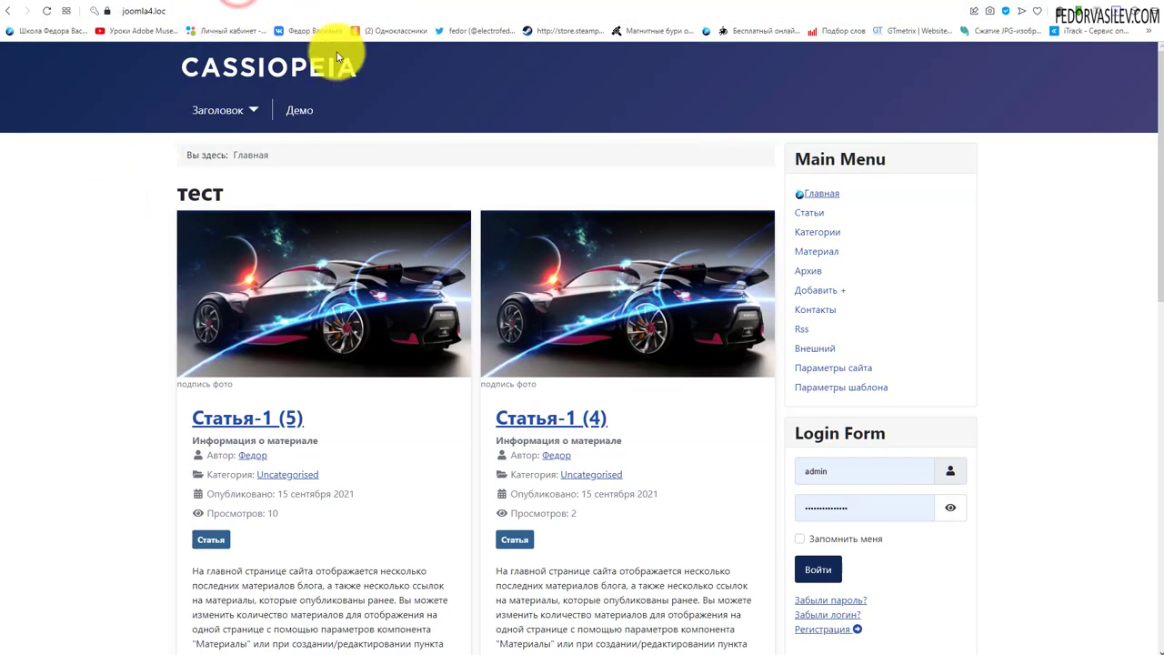
pyautogui.click(253, 111)
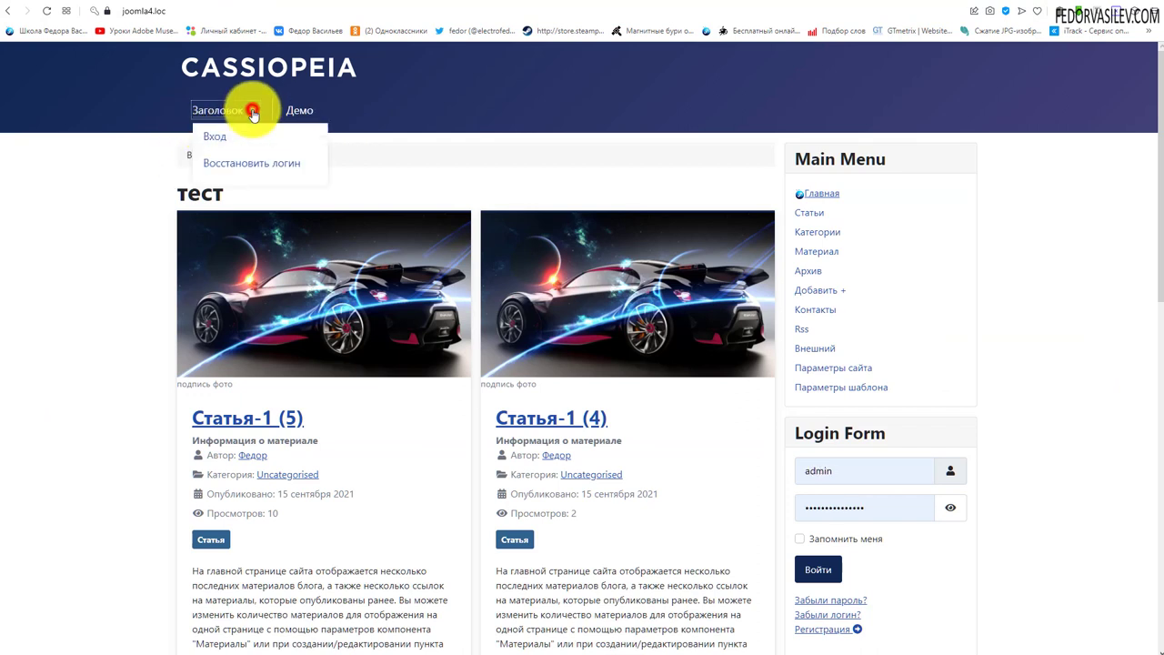
pyautogui.click(214, 113)
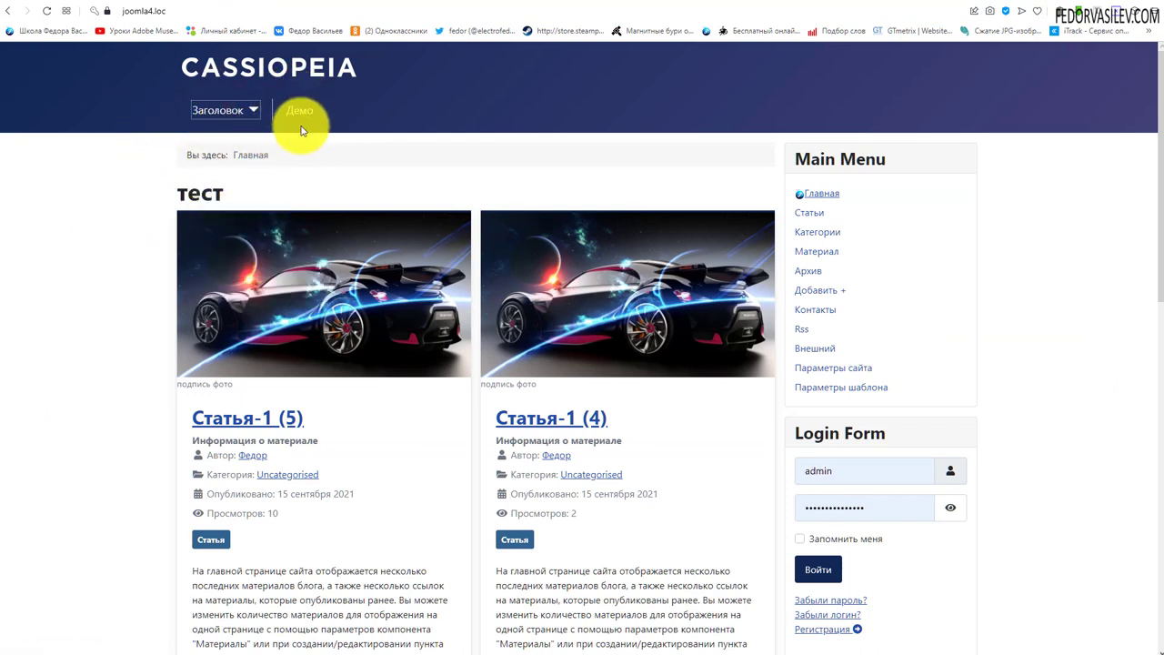
# - Close the Демо item and review the nesting and order of all items in Главное меню
pyautogui.click(152, 2)
pyautogui.click(348, 95)
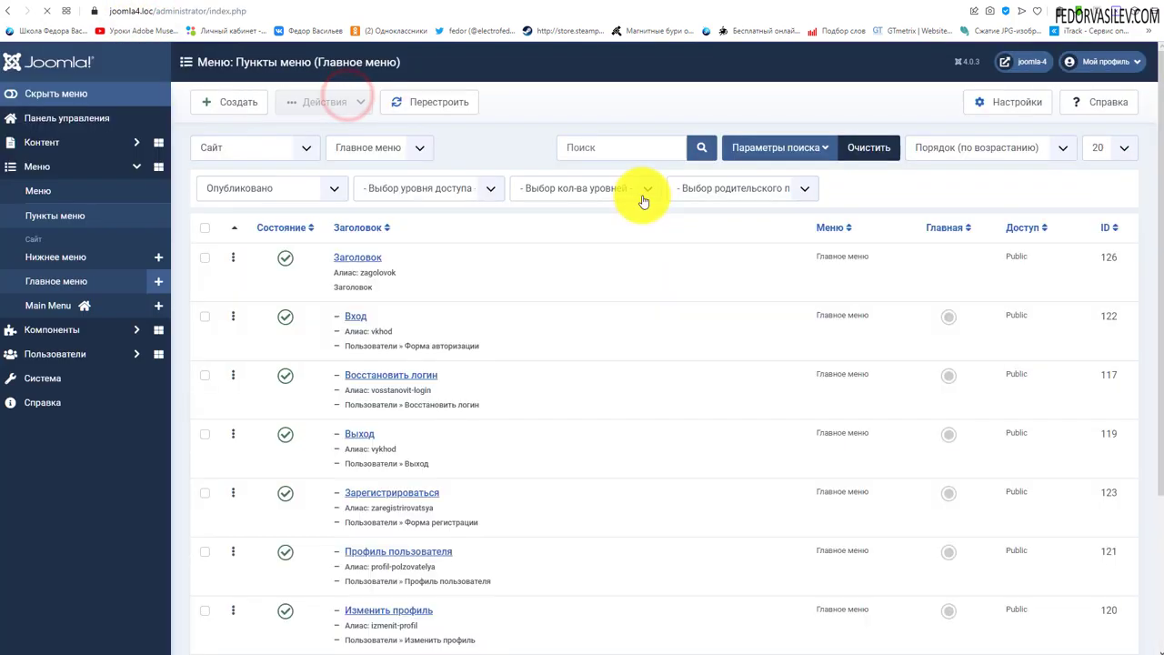
pyautogui.scroll(-2, 588, 318)
pyautogui.scroll(2, 239, 533)
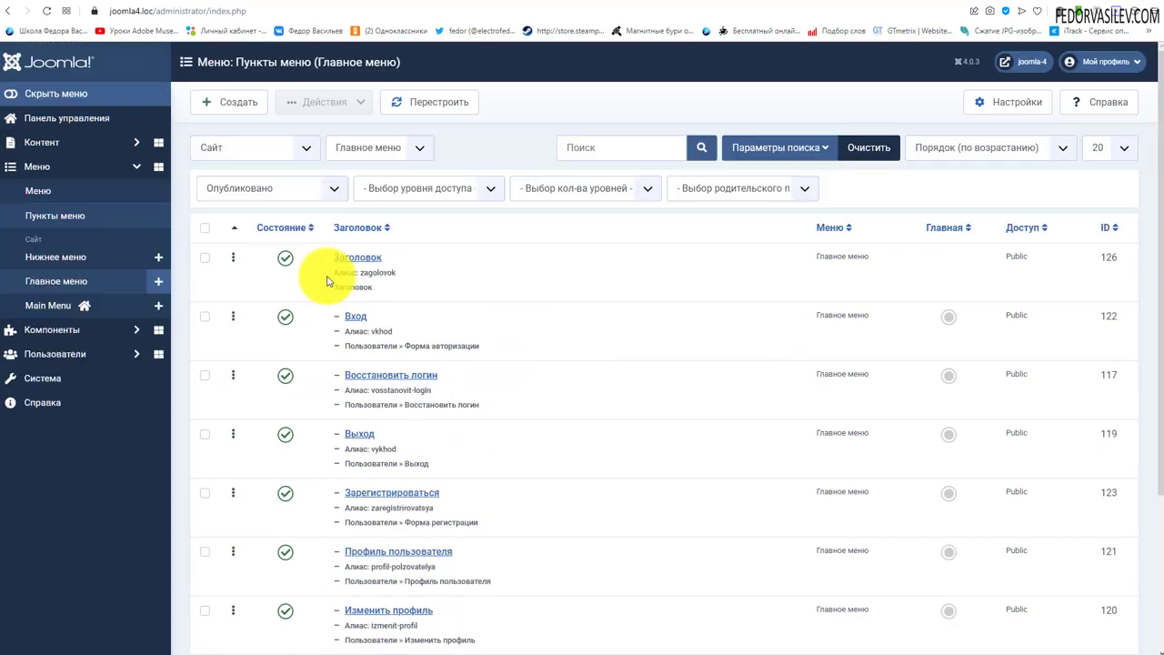
pyautogui.scroll(-1, 358, 269)
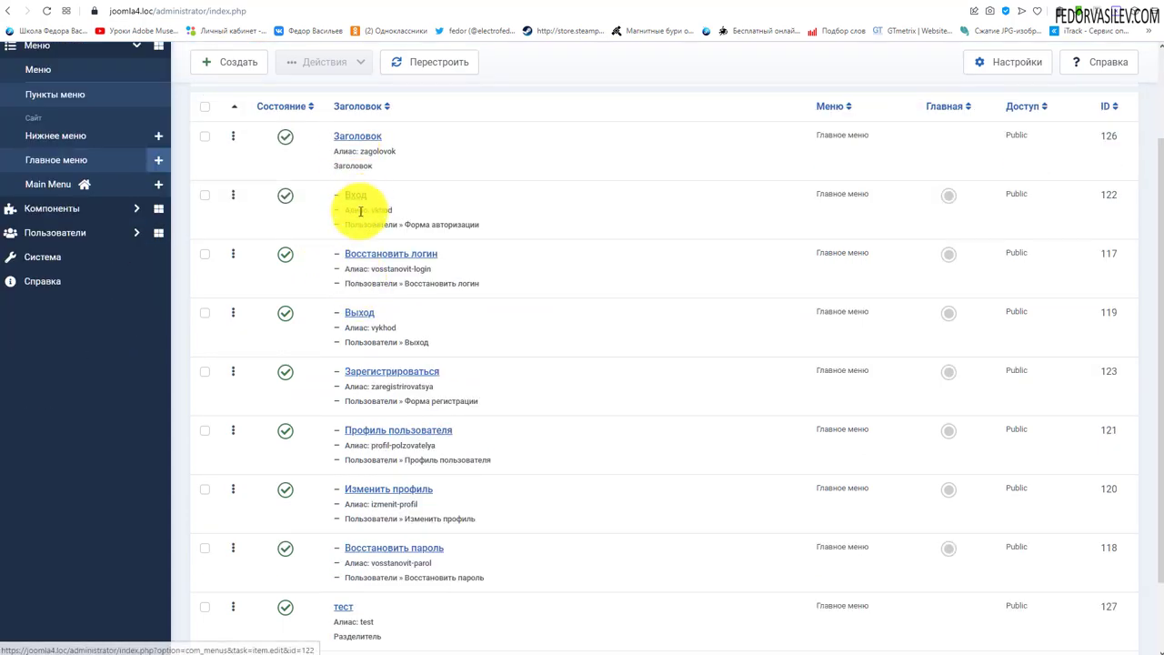
pyautogui.scroll(-1, 382, 341)
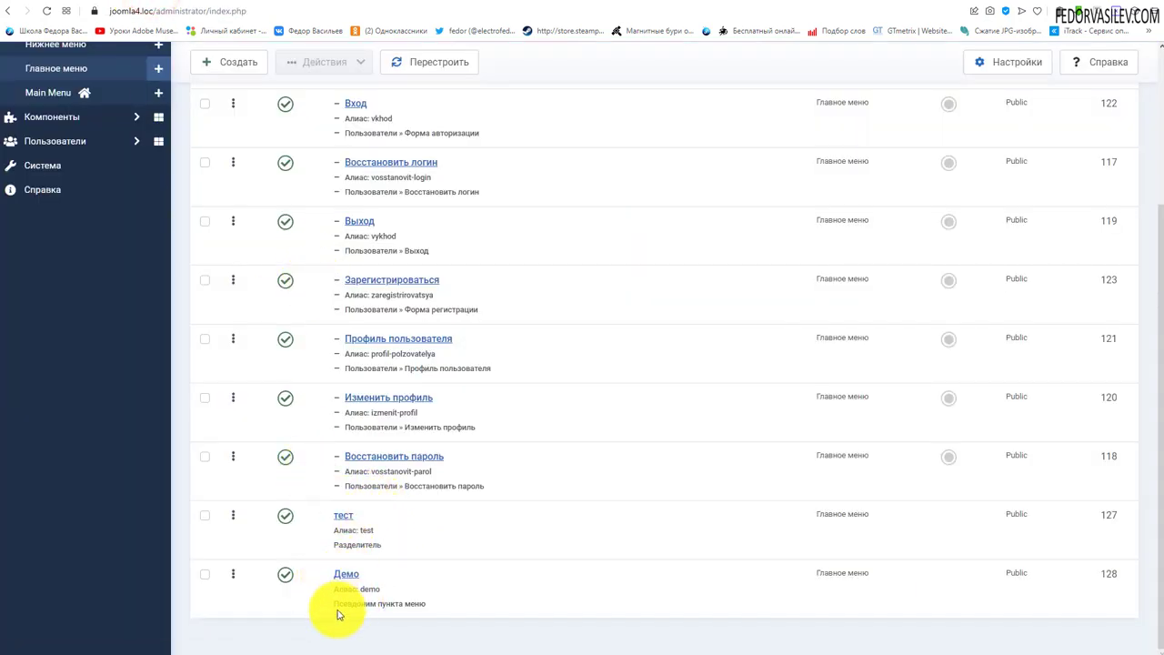
pyautogui.scroll(10, 346, 454)
pyautogui.scroll(-10, 241, 582)
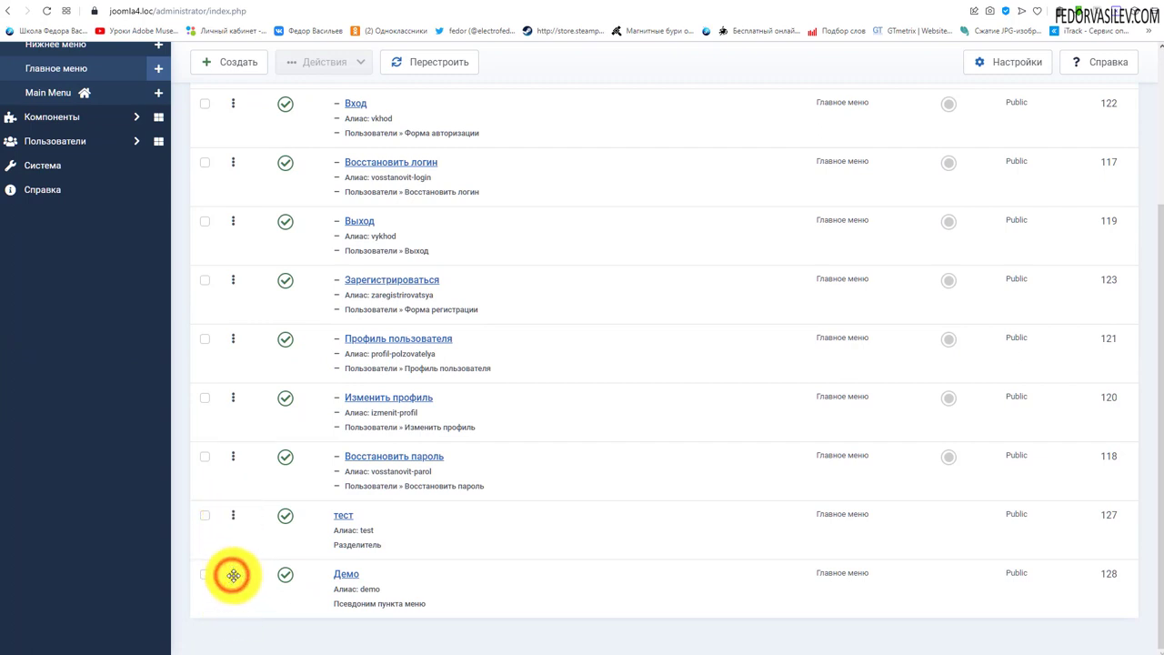
# - Compare the item order with the site's header, move the тест separator below Демо in Главное меню, and reload the page
pyautogui.moveTo(234, 575); pyautogui.dragTo(228, 603)
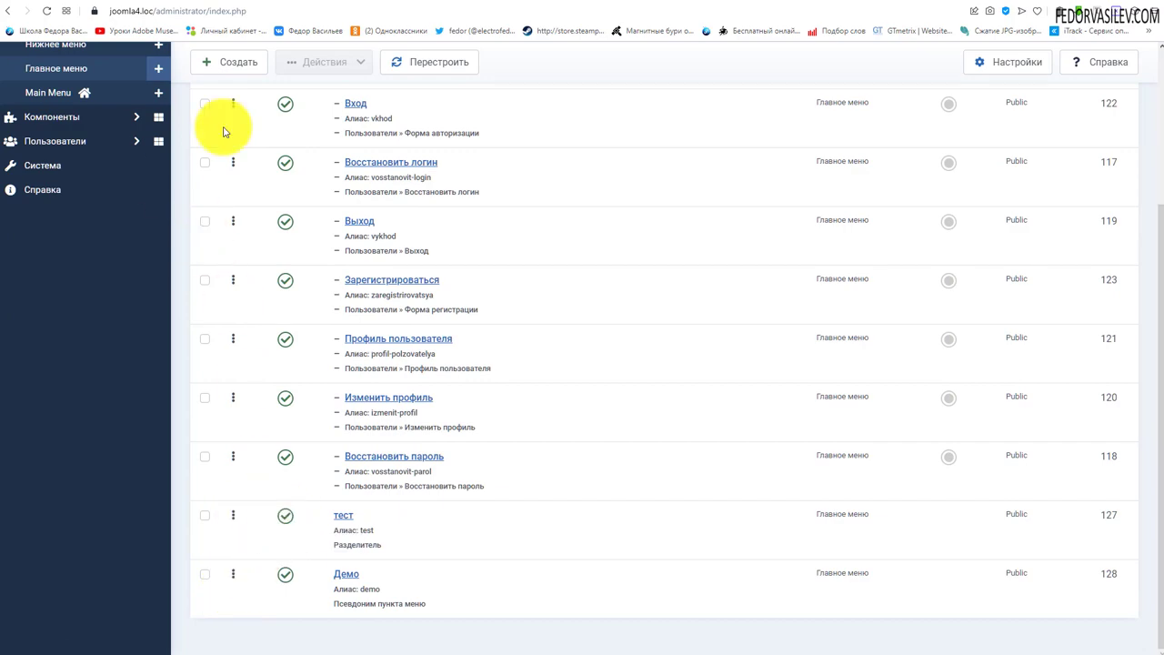
pyautogui.click(226, 3)
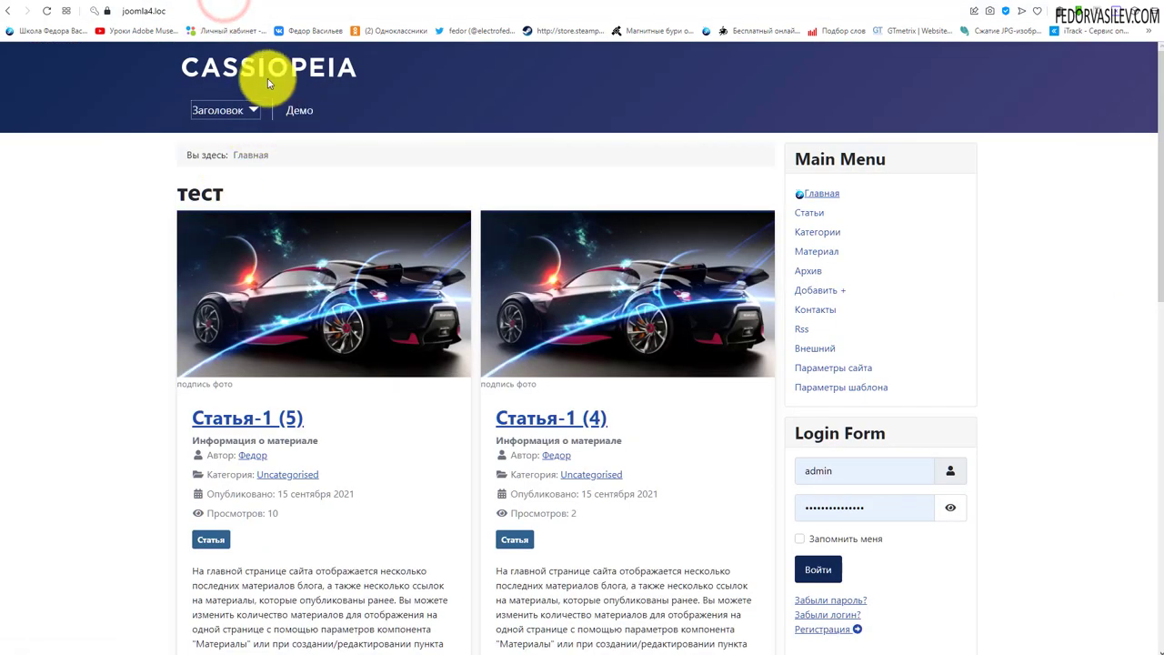
pyautogui.click(162, 3)
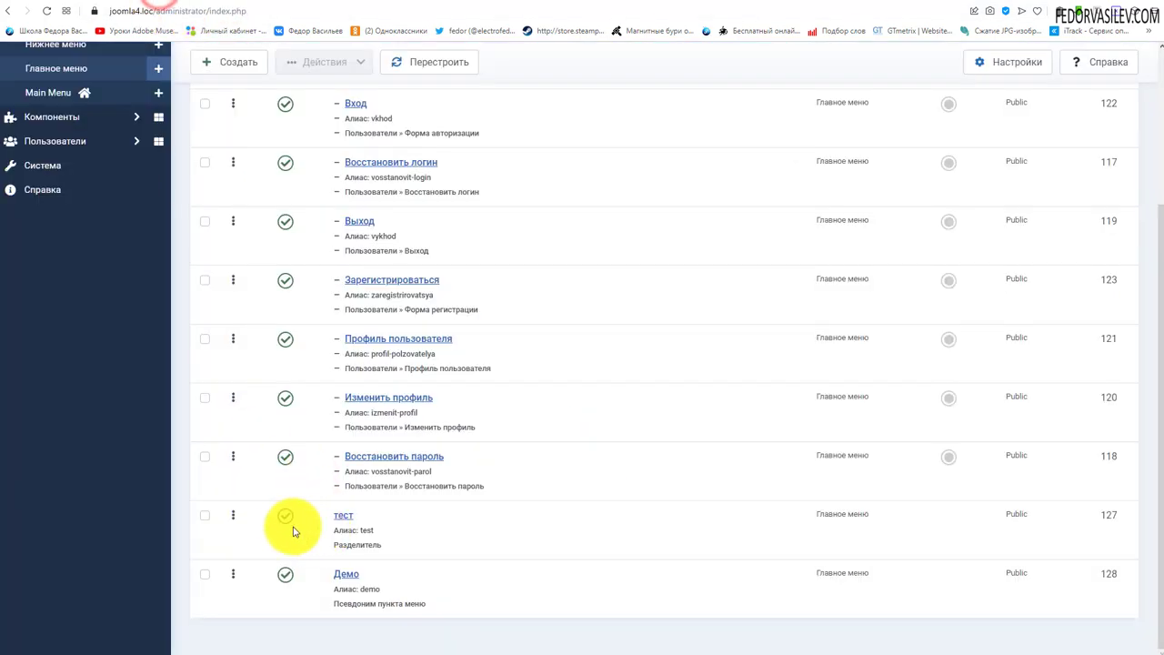
pyautogui.moveTo(243, 532); pyautogui.dragTo(275, 601)
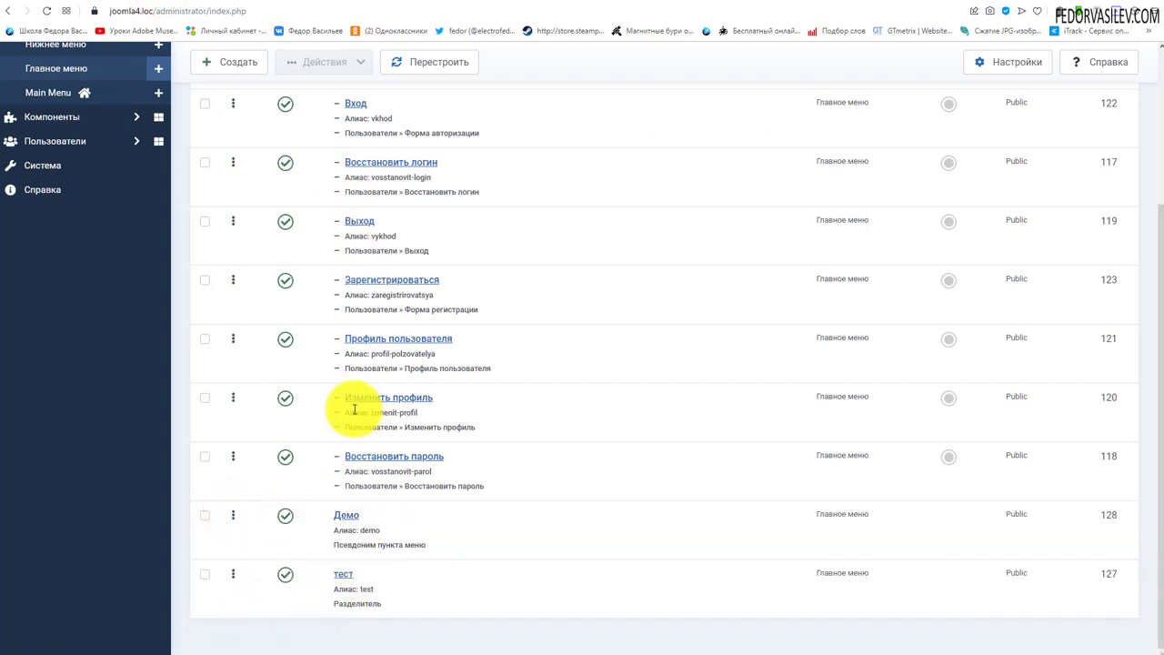
pyautogui.click(148, 2)
pyautogui.click(44, 13)
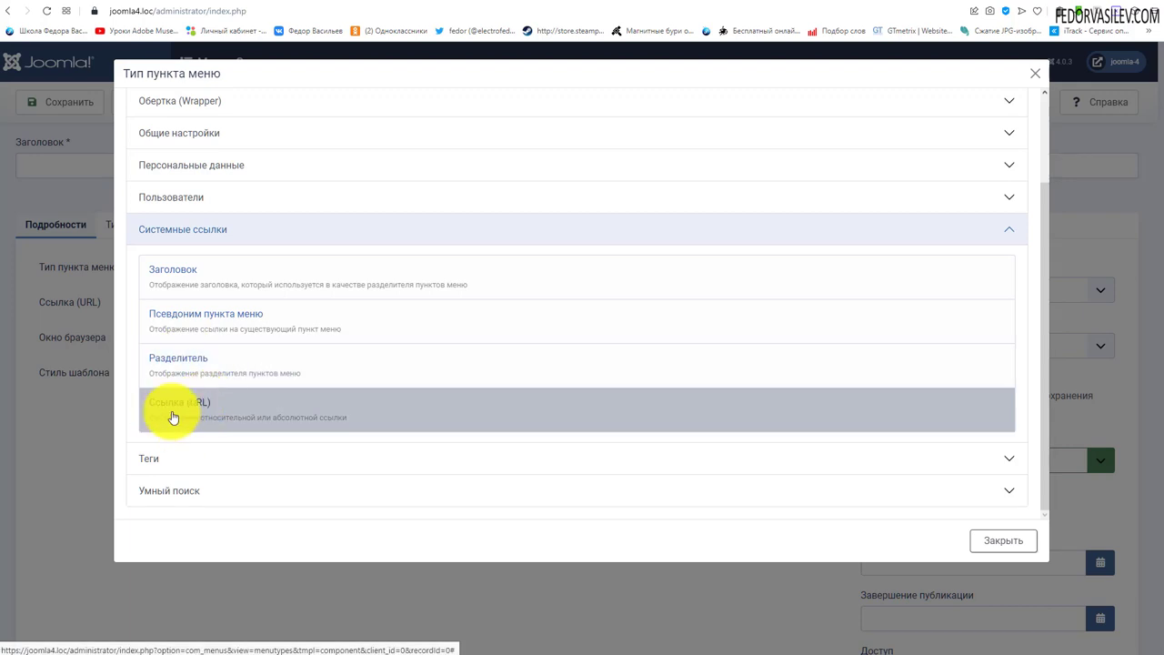
pyautogui.click(188, 411)
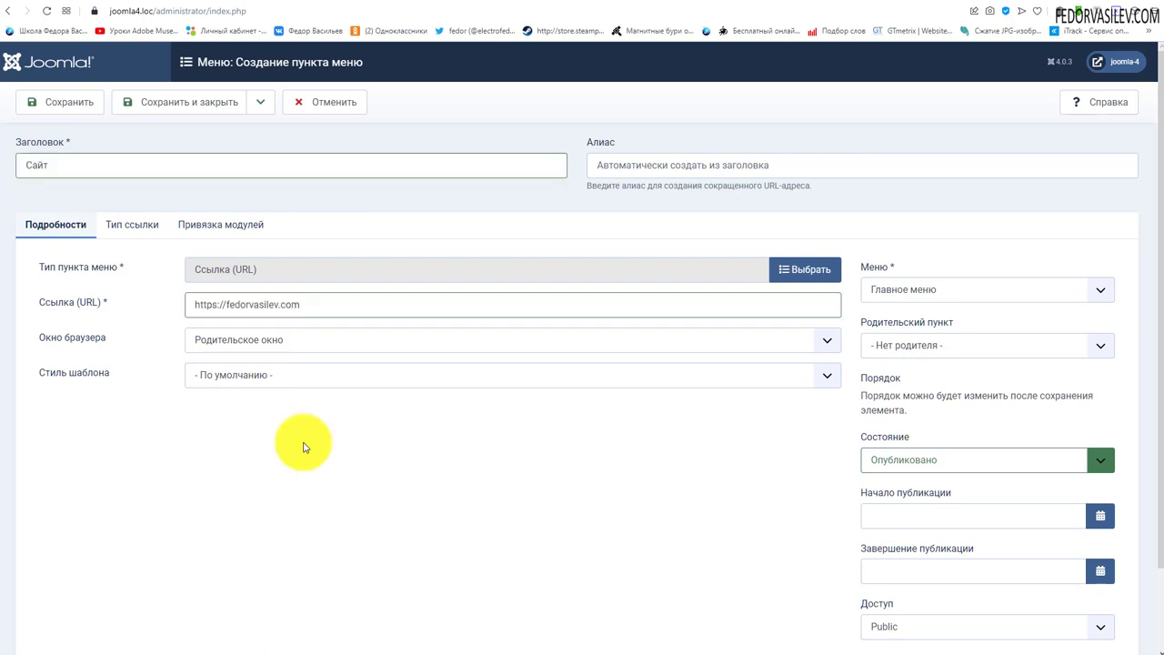
pyautogui.doubleClick(79, 165)
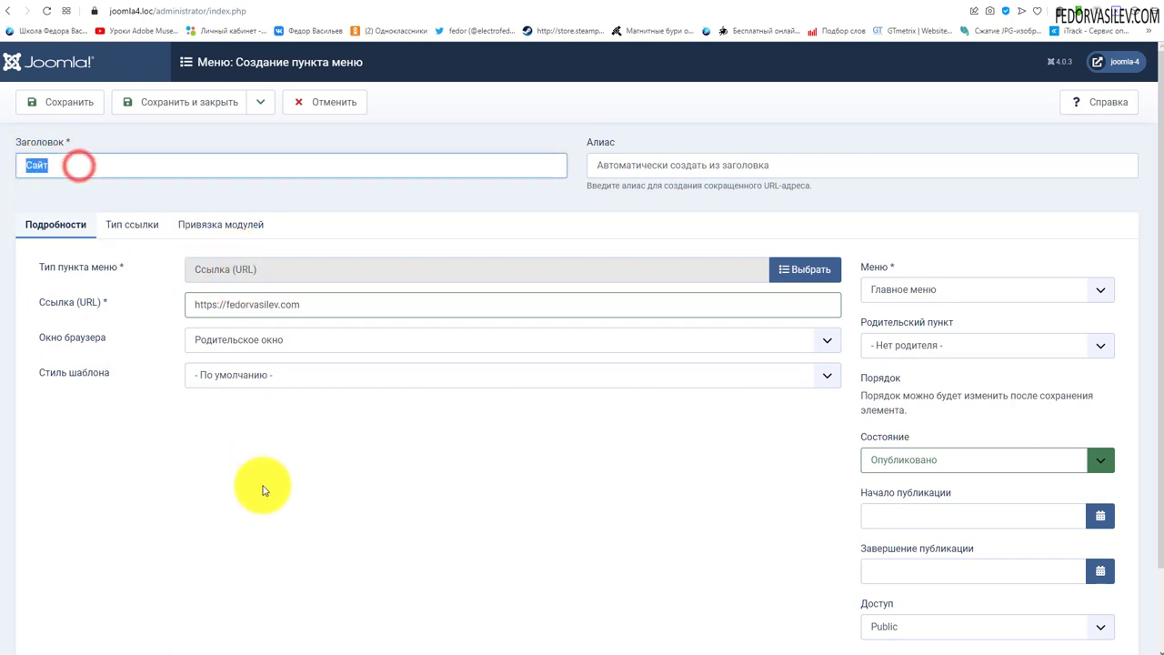
pyautogui.click(284, 480)
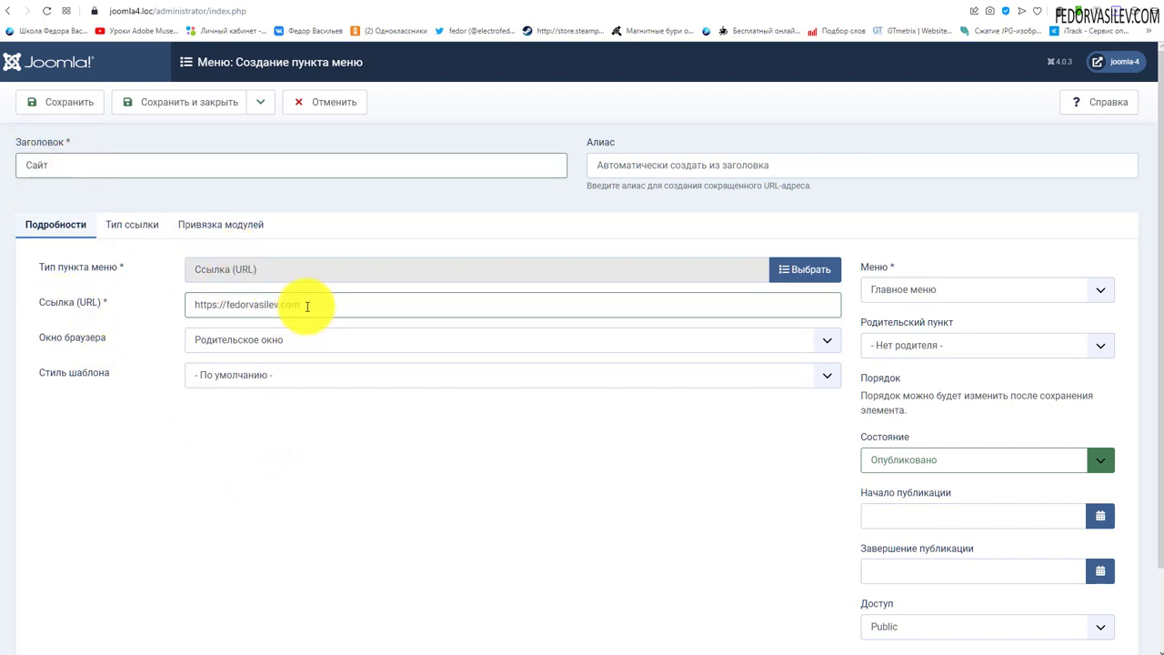
pyautogui.moveTo(300, 305); pyautogui.dragTo(195, 309)
pyautogui.click(382, 517)
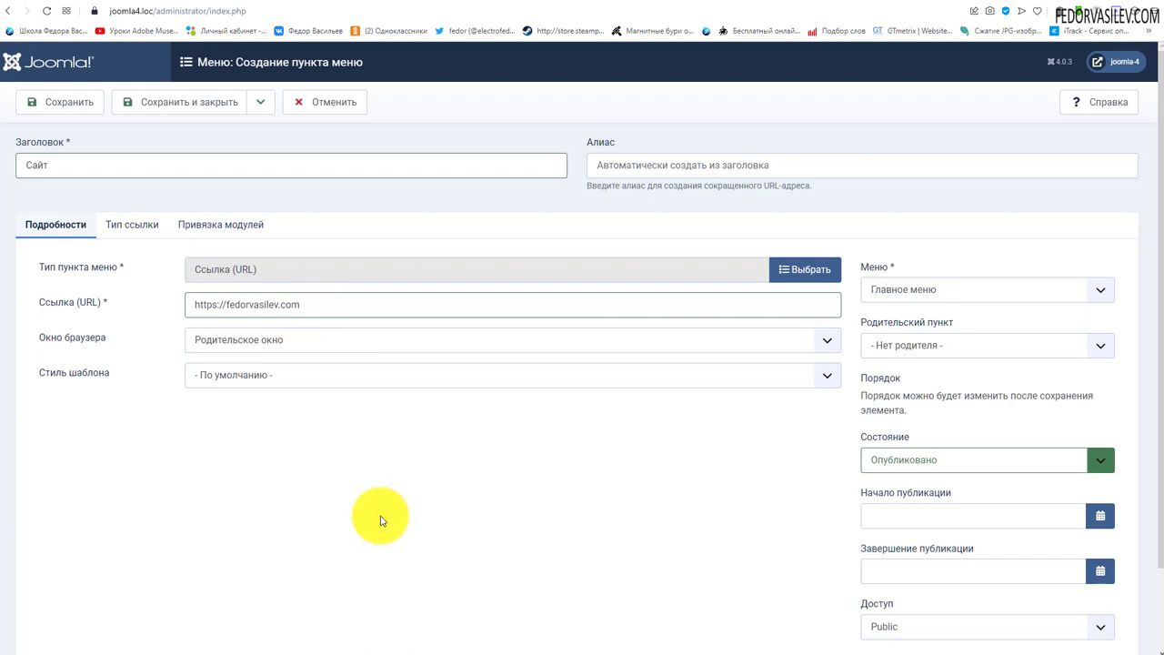
# - Assign the Сайт item to Нижнее меню without a parent item, and save and close it
pyautogui.click(905, 344)
pyautogui.click(910, 289)
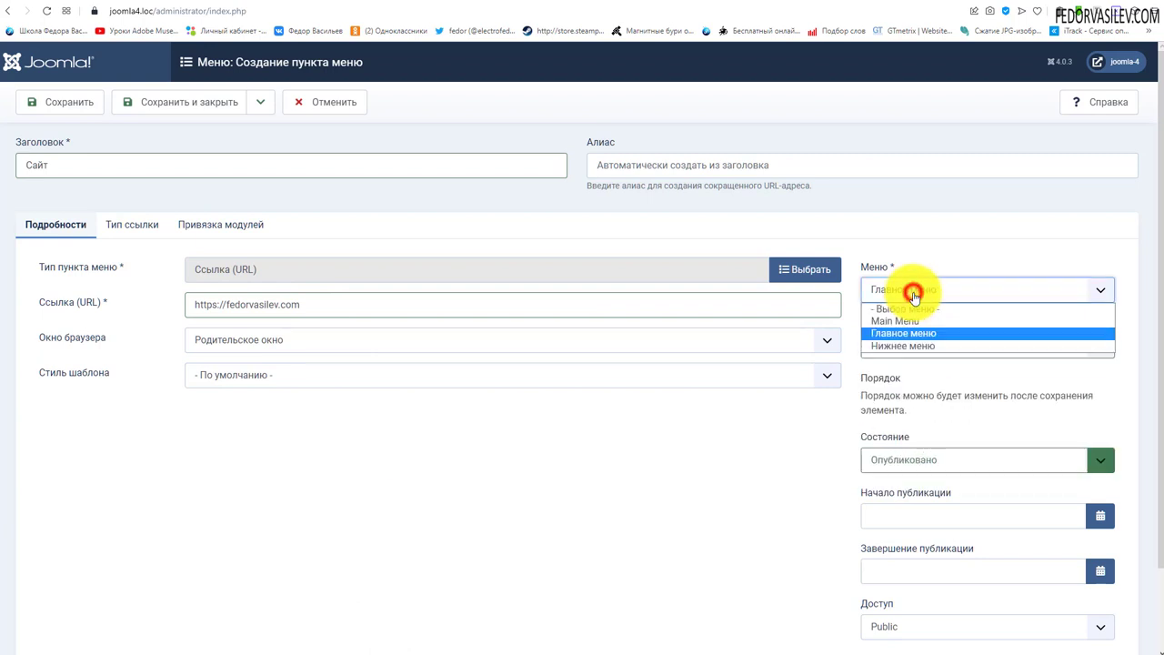
pyautogui.click(905, 347)
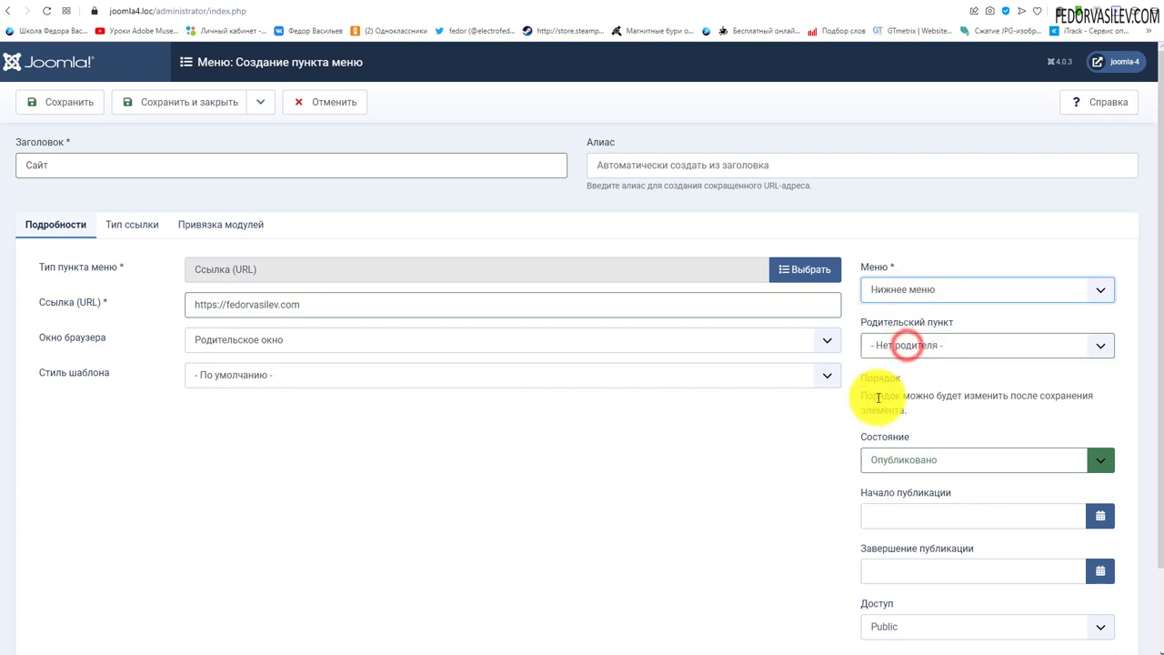
pyautogui.click(907, 345)
pyautogui.click(905, 346)
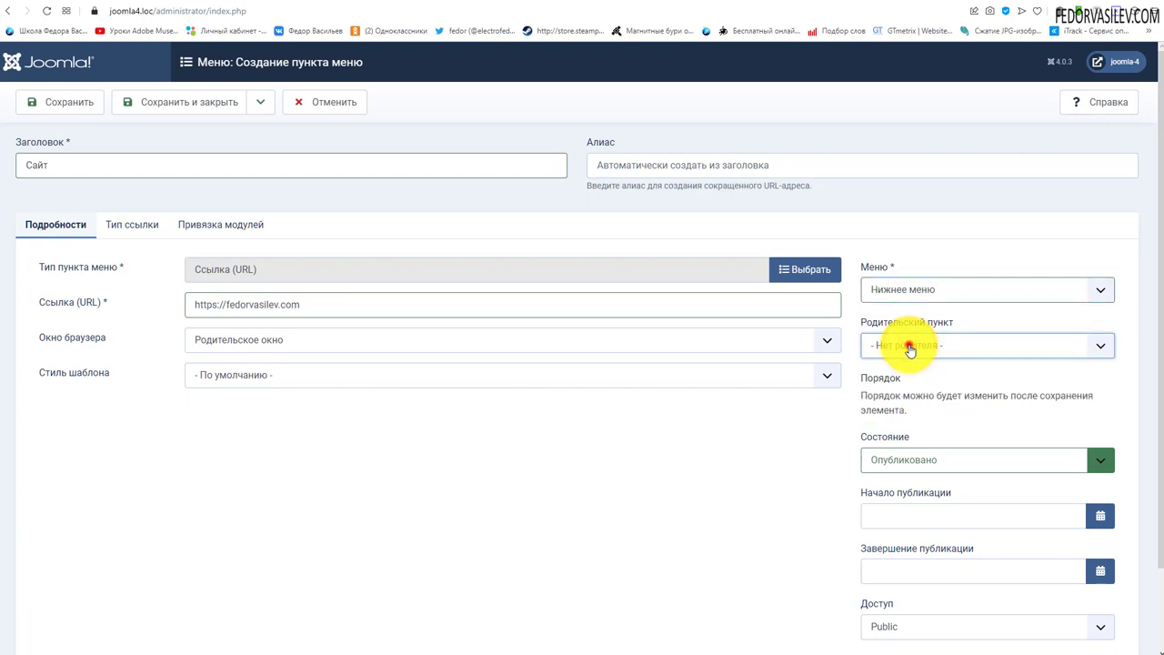
pyautogui.scroll(-1, 733, 431)
pyautogui.scroll(1, 734, 431)
pyautogui.click(169, 100)
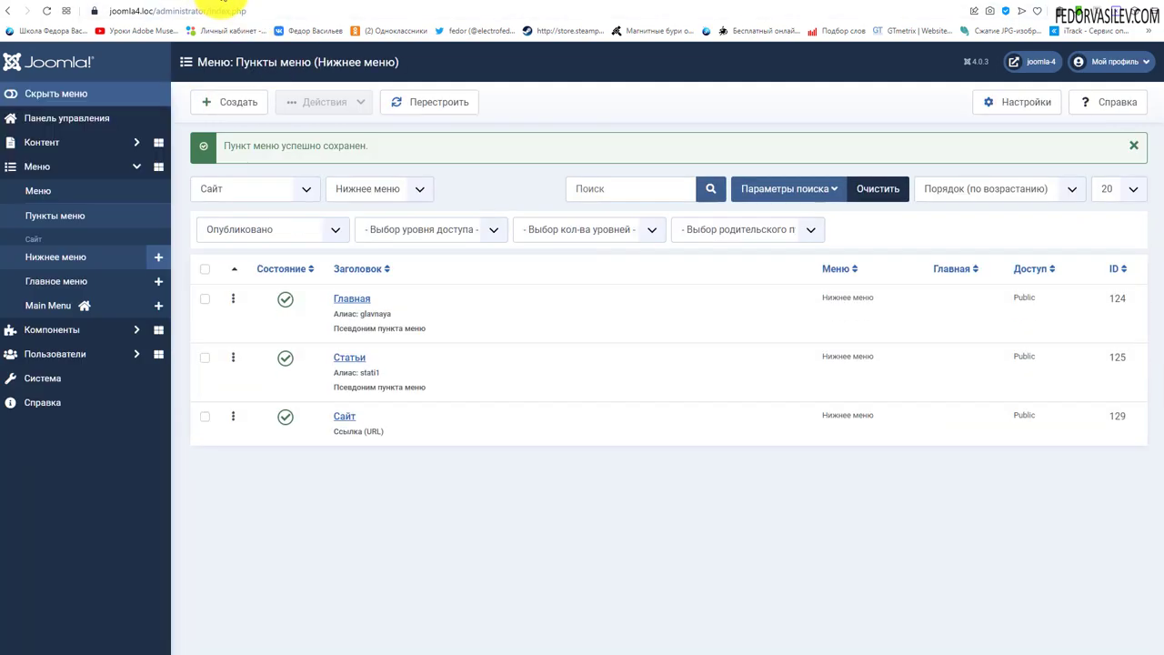
# - Open the Сайт link in the site's footer menu, look through the linked page and return to the site
pyautogui.click(223, 2)
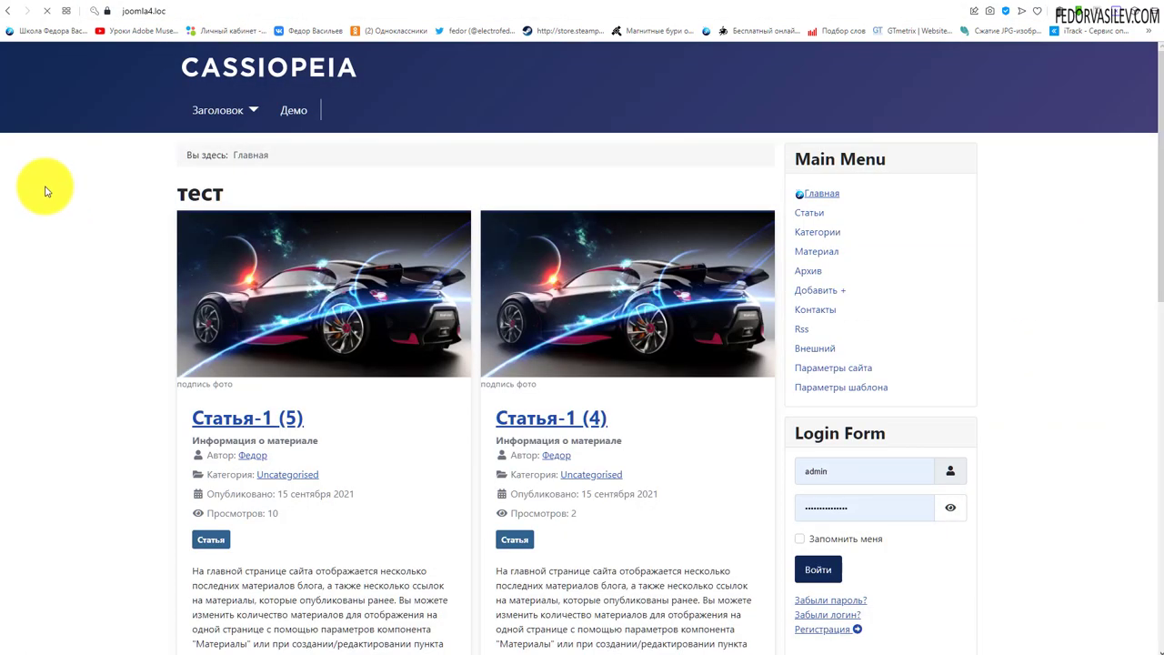
pyautogui.scroll(-10, 68, 182)
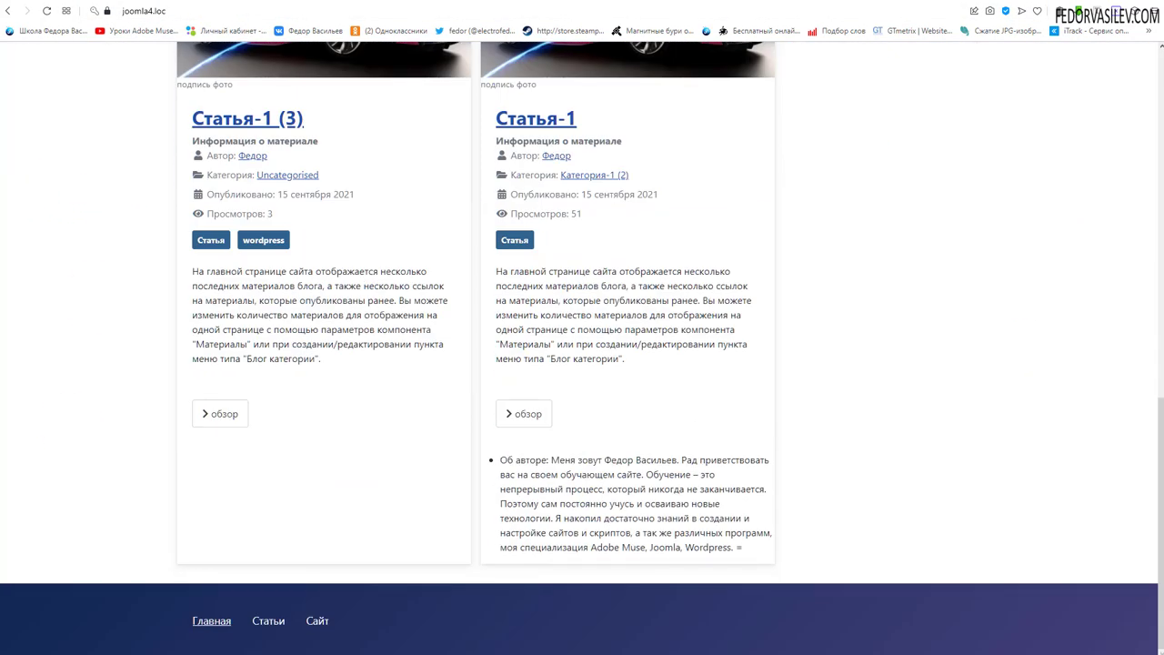
pyautogui.click(317, 624)
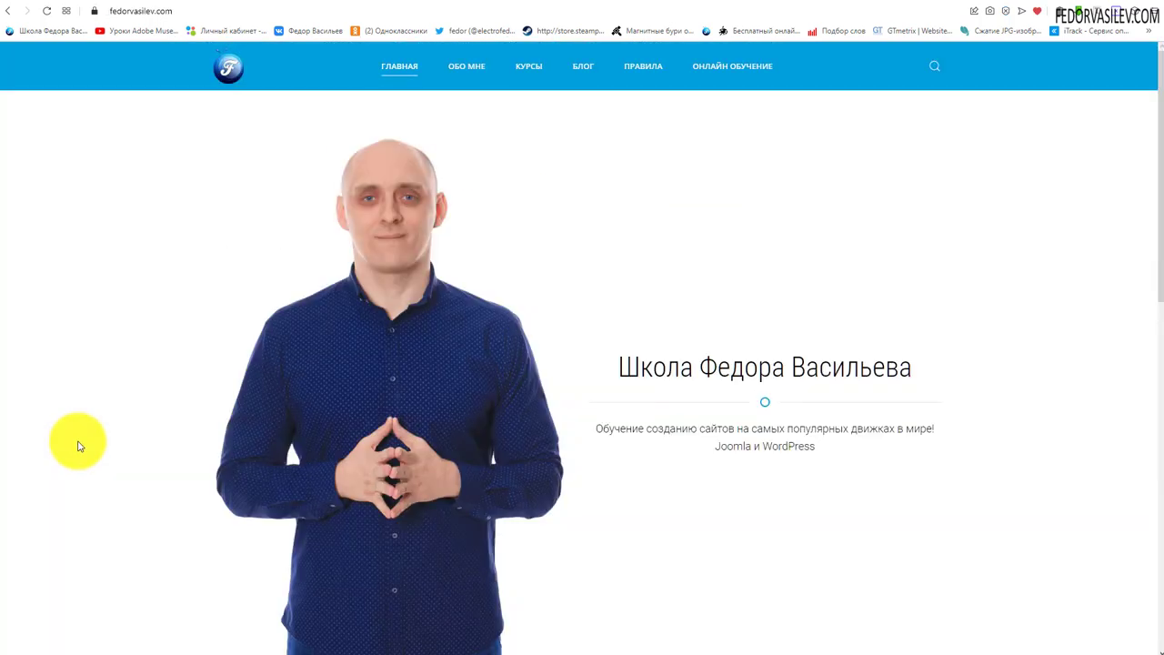
pyautogui.scroll(-5, 670, 219)
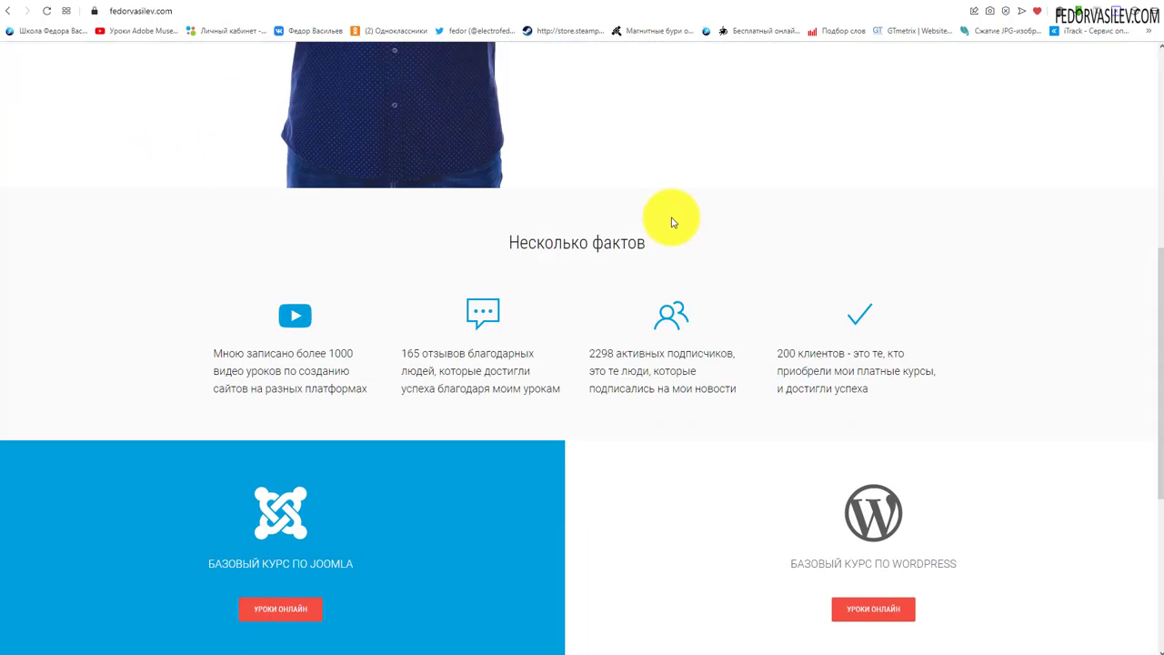
pyautogui.scroll(5, 673, 222)
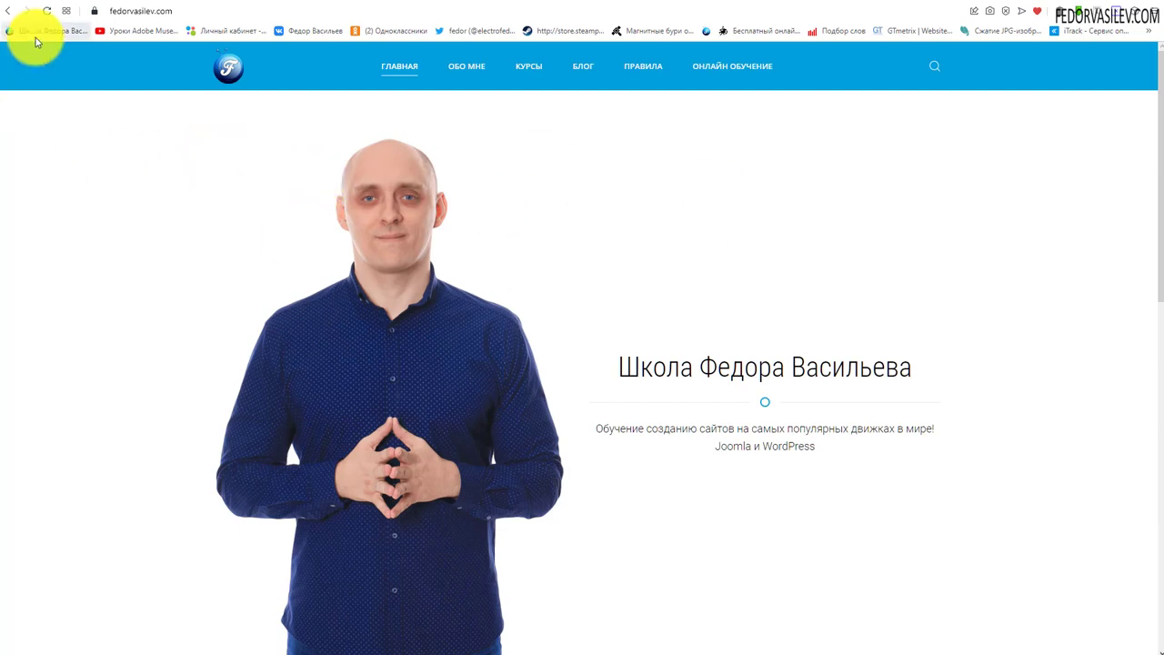
pyautogui.click(7, 12)
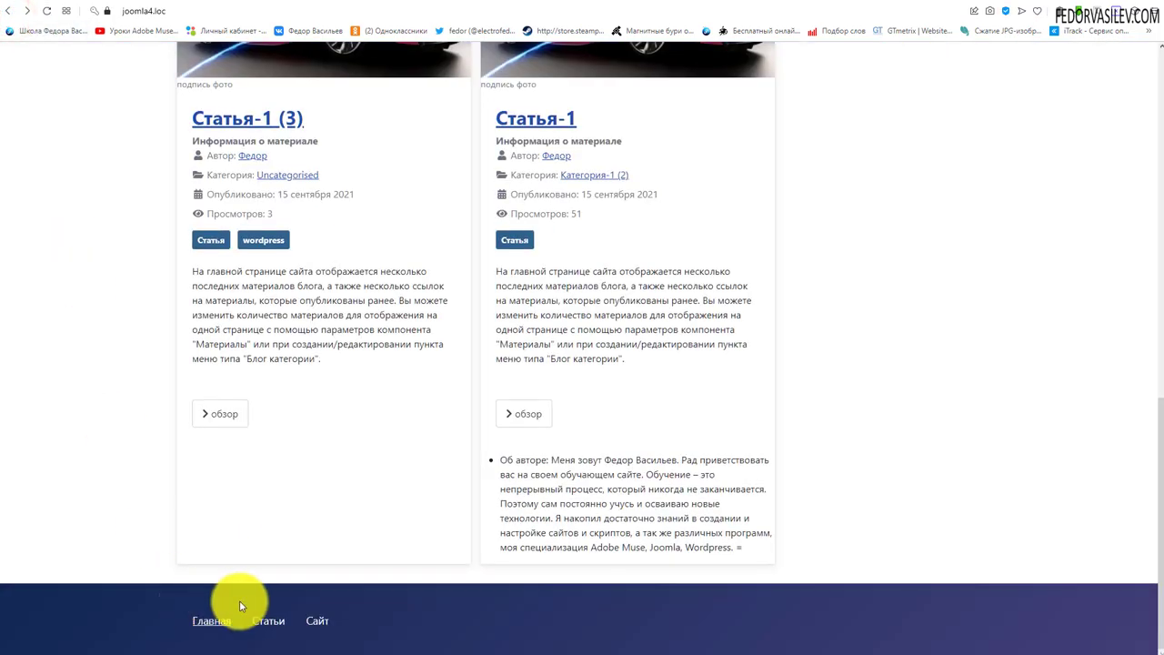
# - Create a new site module and choose Меню as its module type
pyautogui.scroll(10, 909, 291)
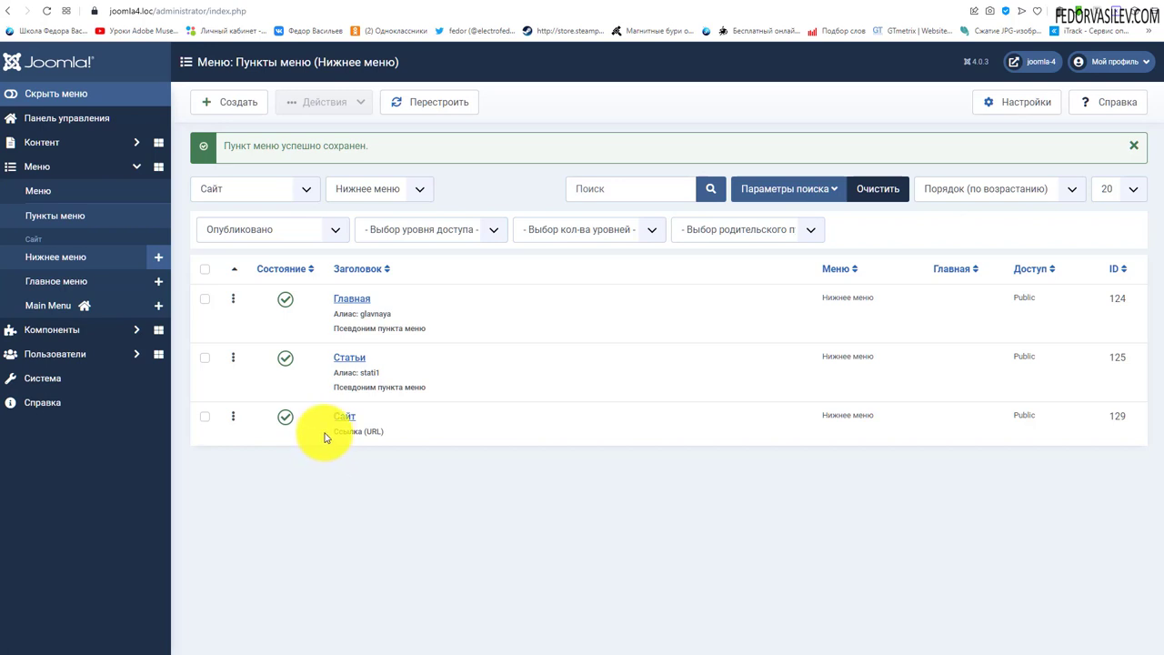
pyautogui.click(11, 118)
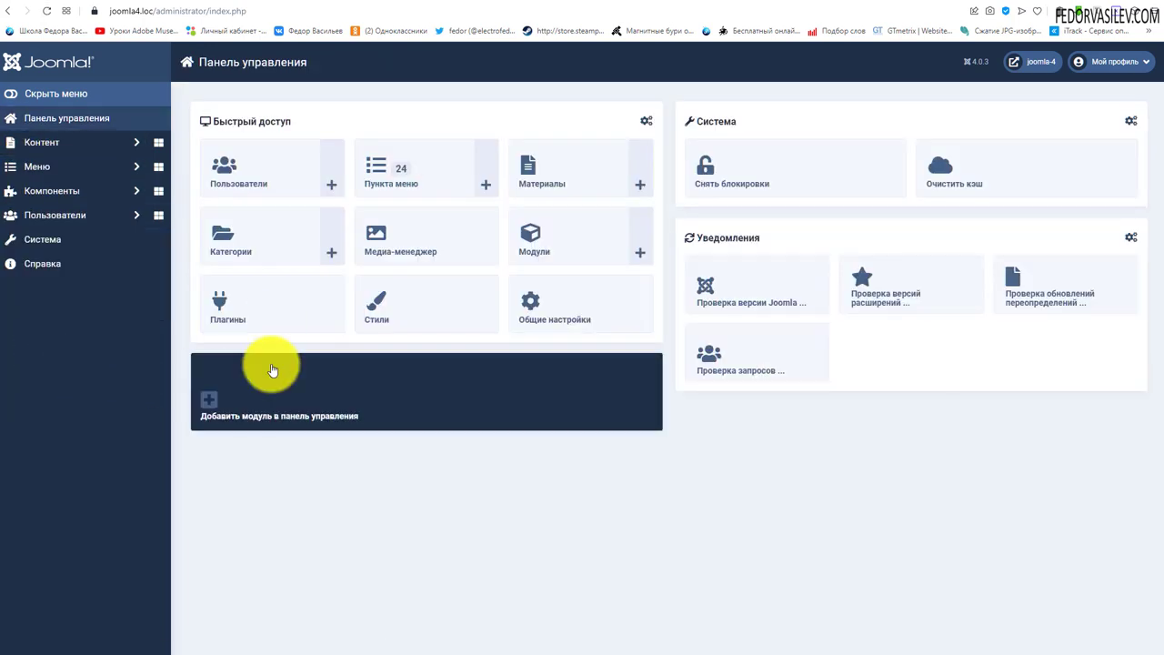
pyautogui.click(530, 238)
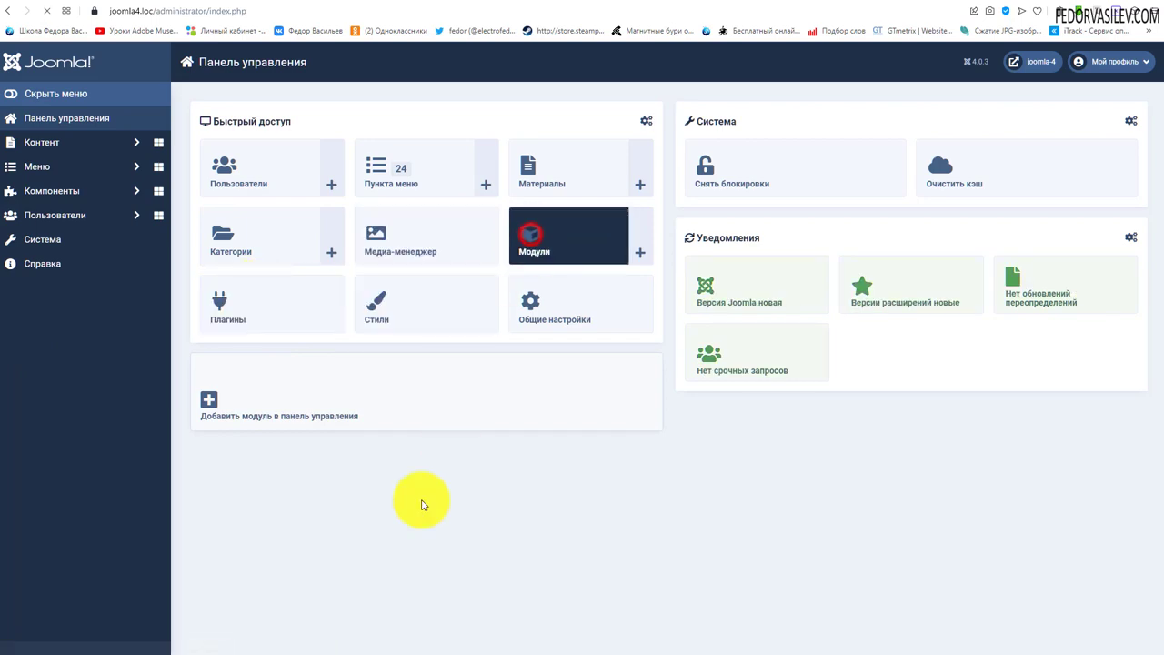
pyautogui.click(241, 105)
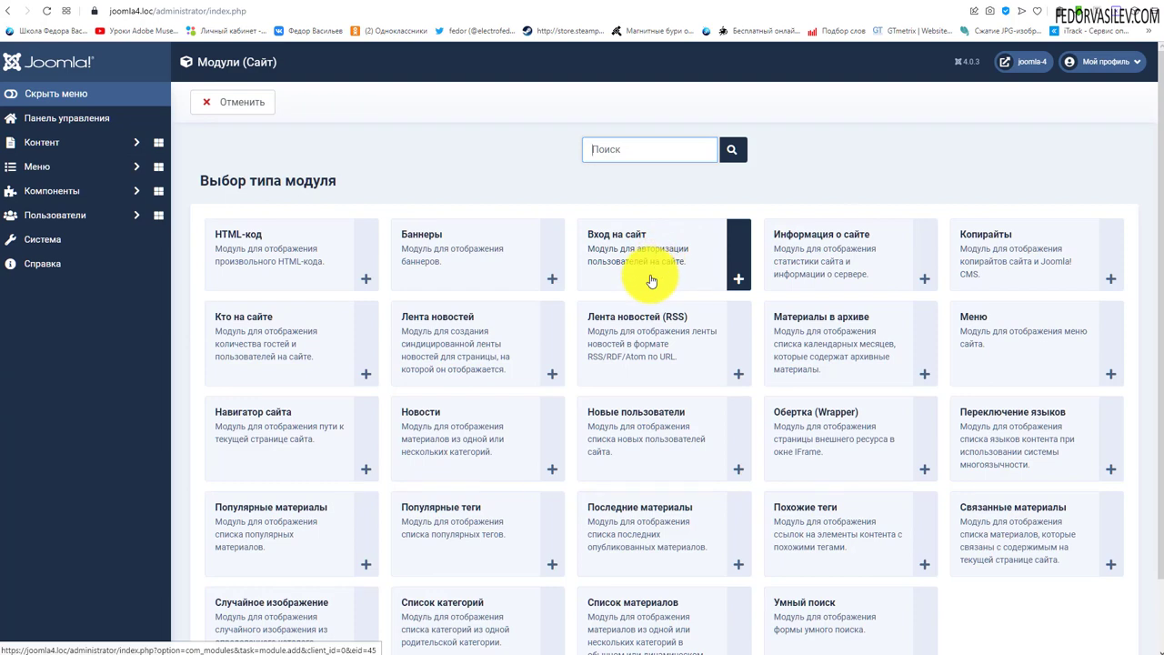
pyautogui.scroll(-2, 651, 281)
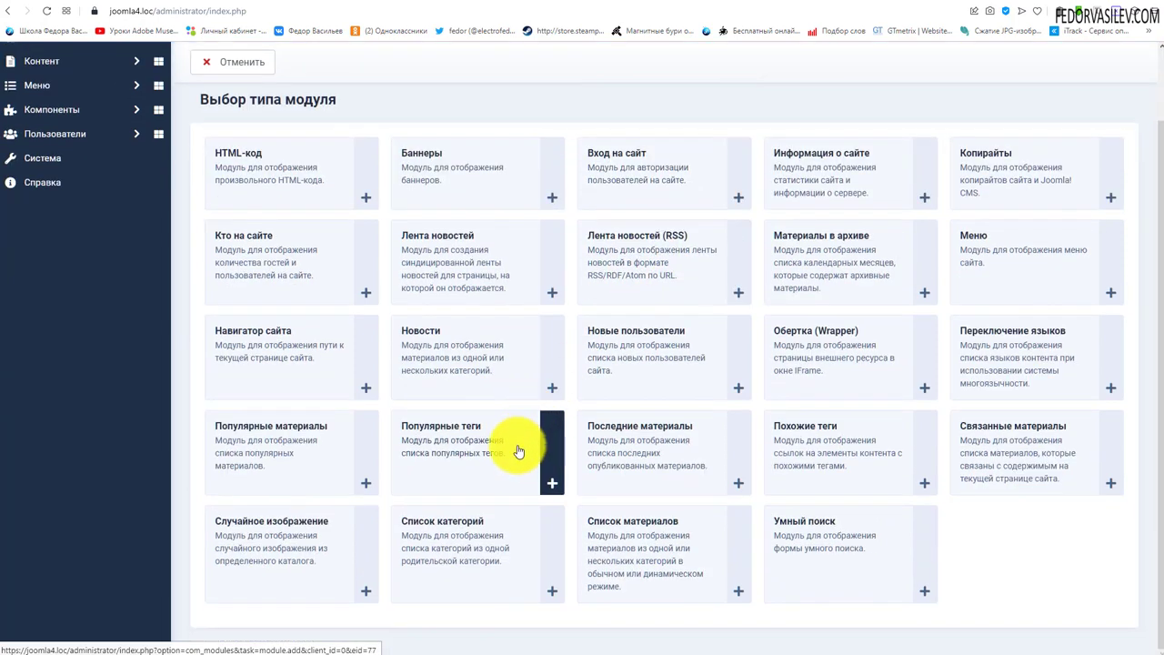
pyautogui.scroll(2, 518, 453)
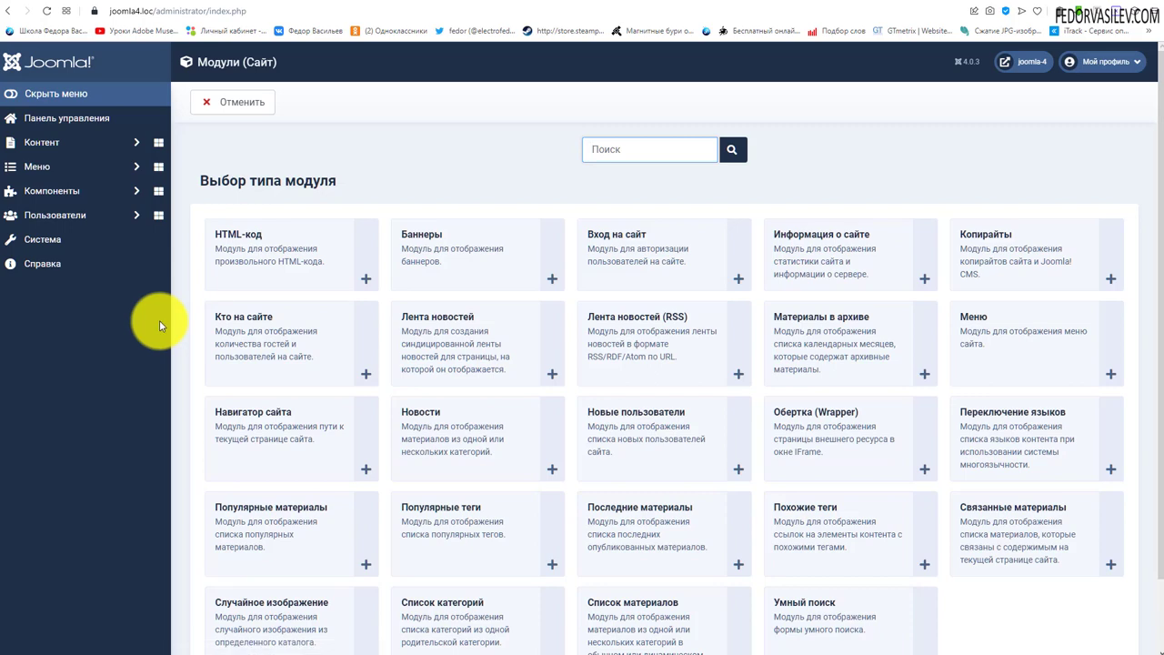
pyautogui.scroll(-1, 159, 325)
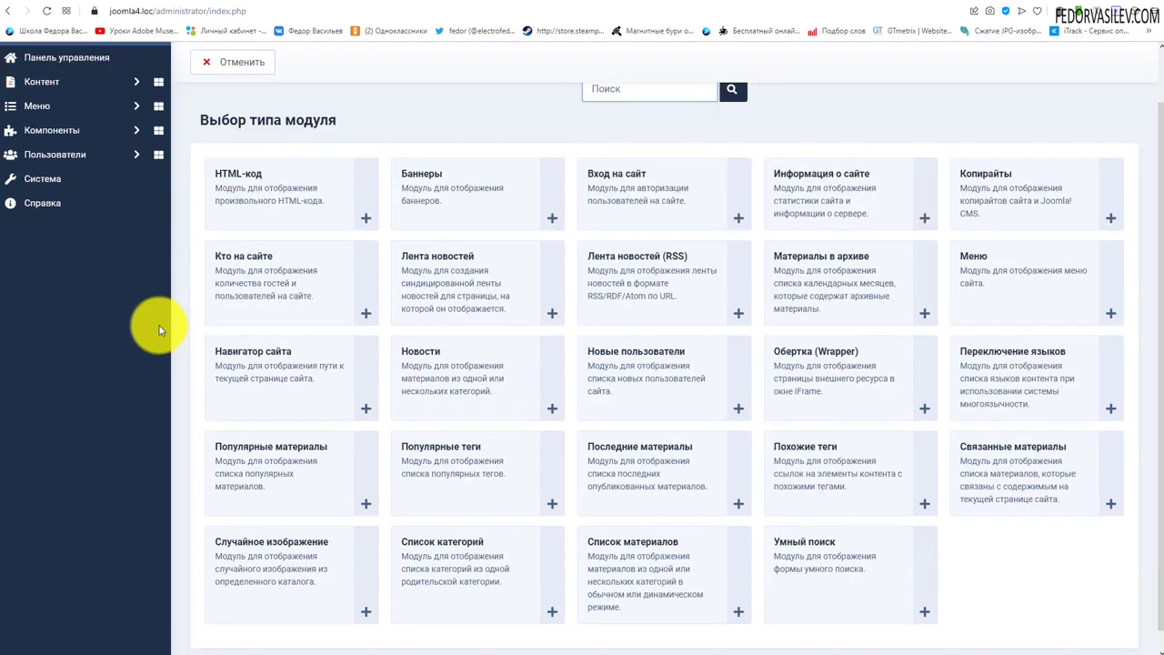
pyautogui.scroll(1, 273, 333)
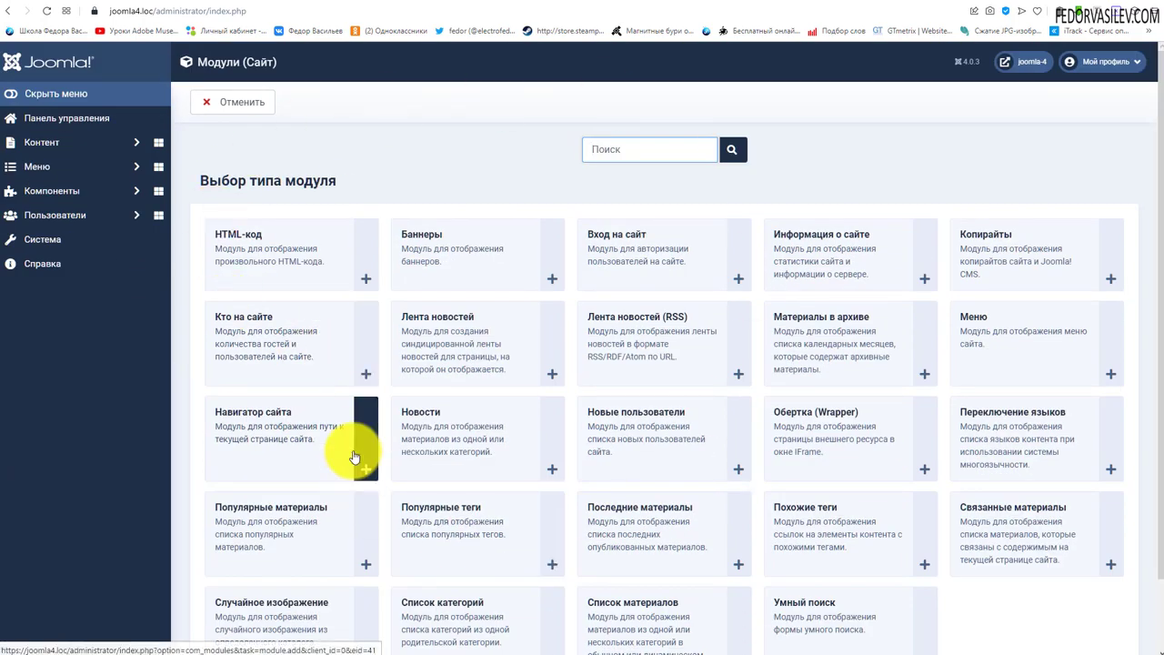
pyautogui.click(984, 339)
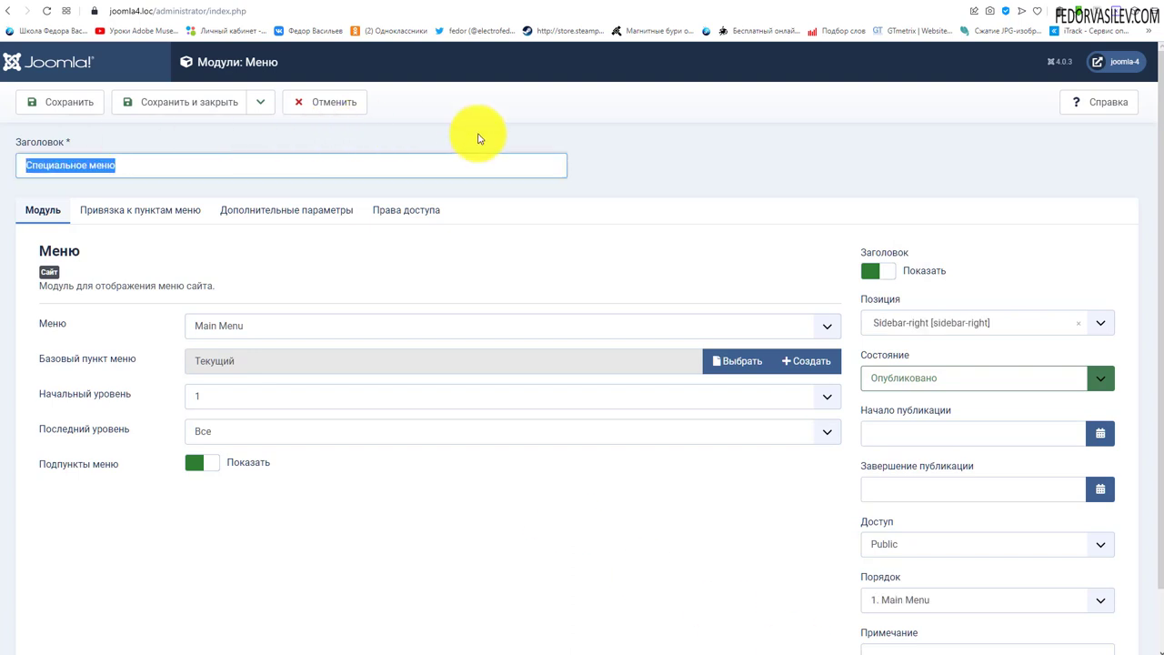
# - Title the module Специальное меню, hide its heading, keep the position sidebar-right, and check that area in the site's sidebar
pyautogui.click(718, 130)
pyautogui.click(879, 270)
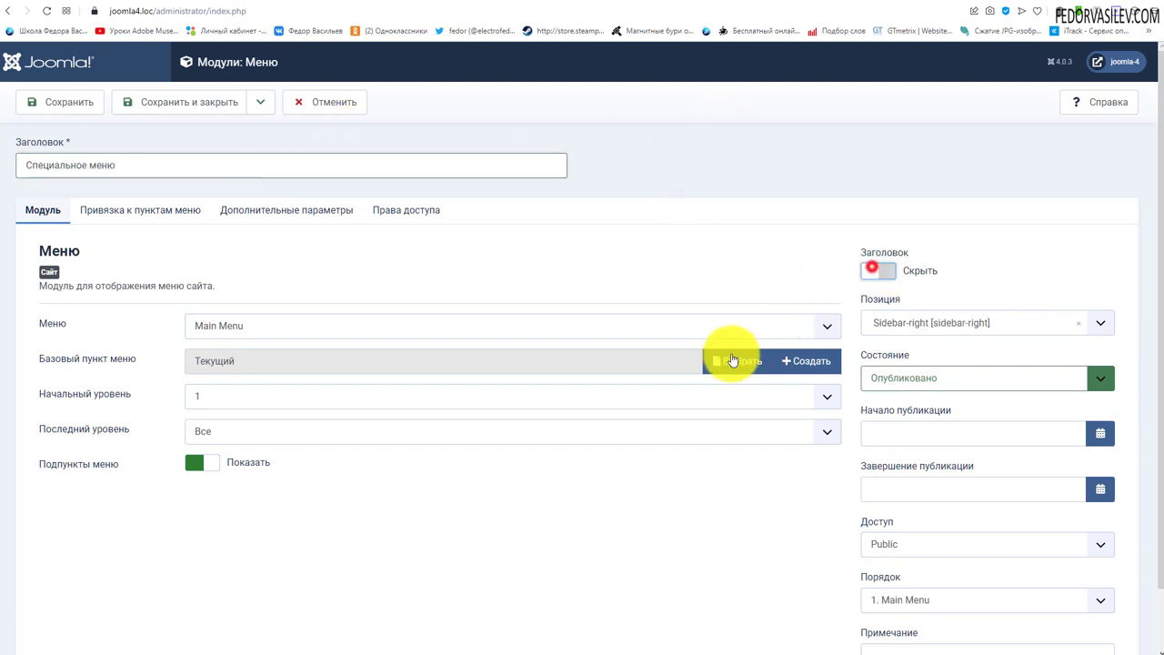
pyautogui.click(892, 317)
pyautogui.click(974, 270)
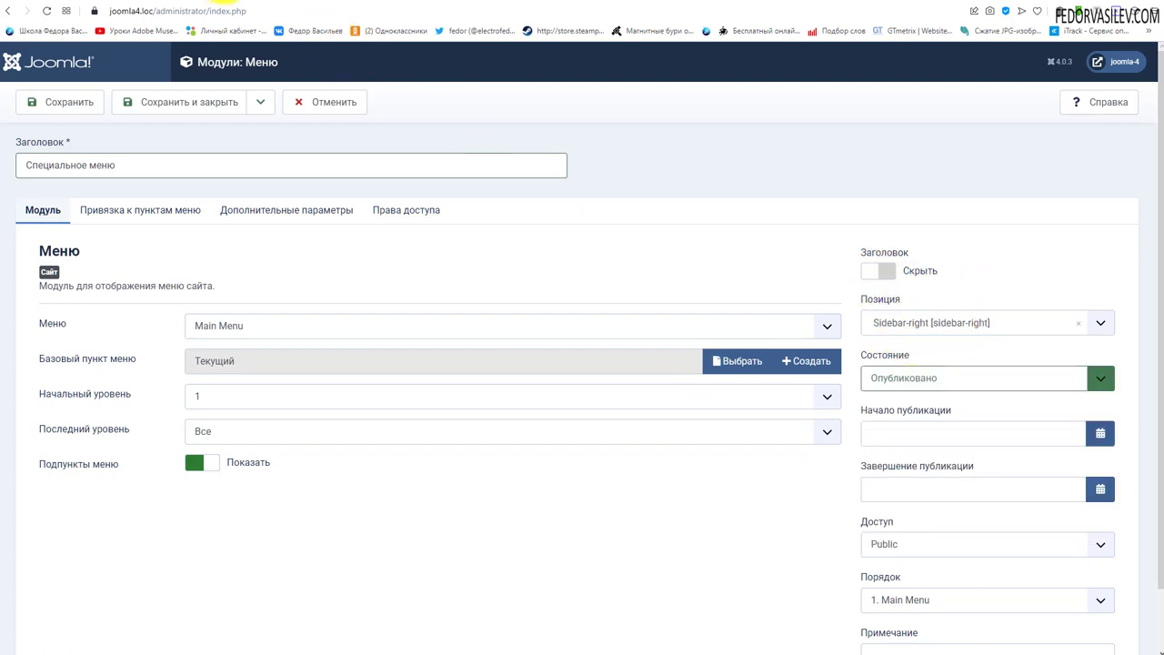
pyautogui.click(218, 7)
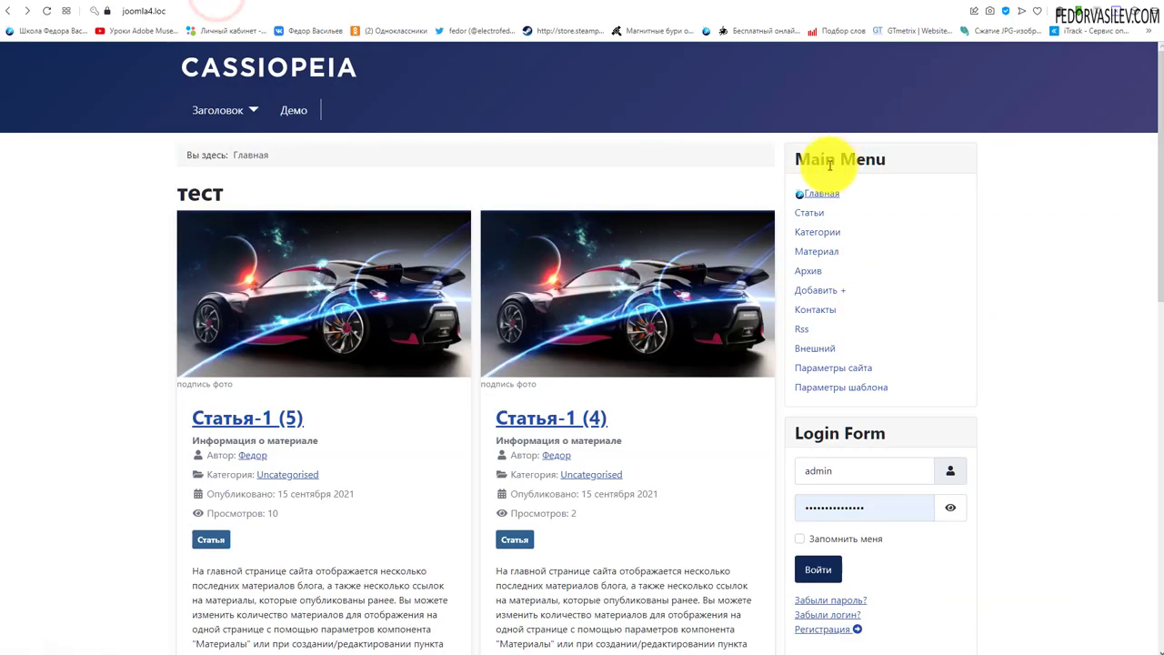
pyautogui.scroll(-2, 868, 282)
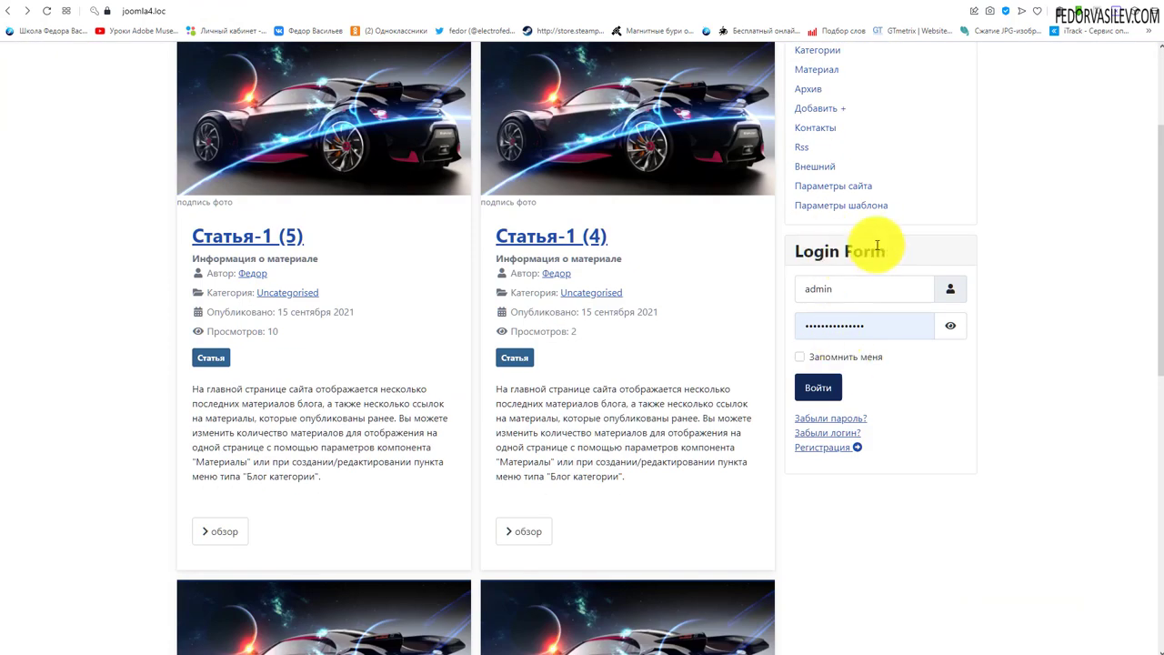
pyautogui.scroll(2, 699, 247)
pyautogui.click(143, 10)
# - Set the module's access to Special, review its page assignment, advanced parameters and permissions, and save it
pyautogui.scroll(-1, 1065, 390)
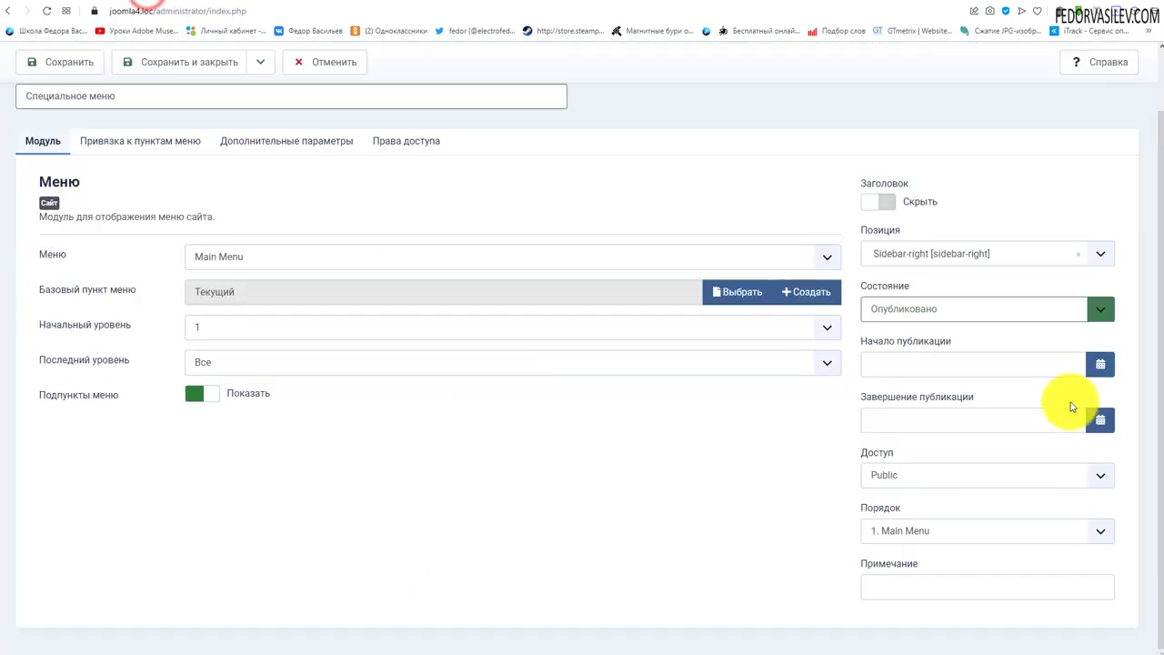
pyautogui.click(919, 472)
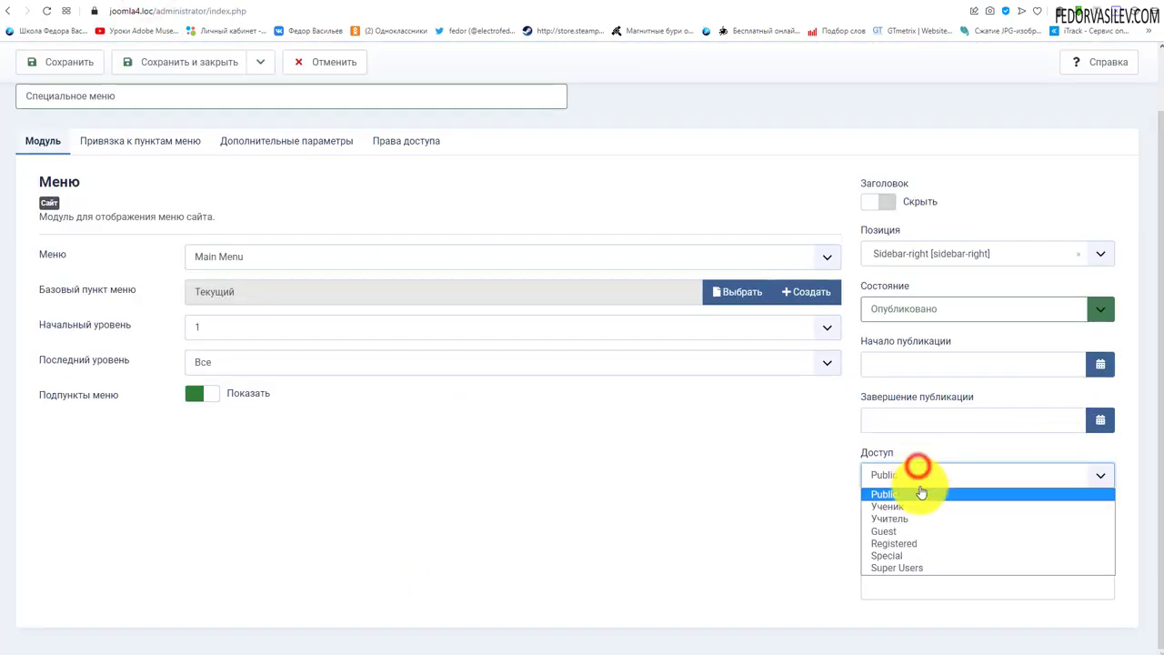
pyautogui.click(897, 557)
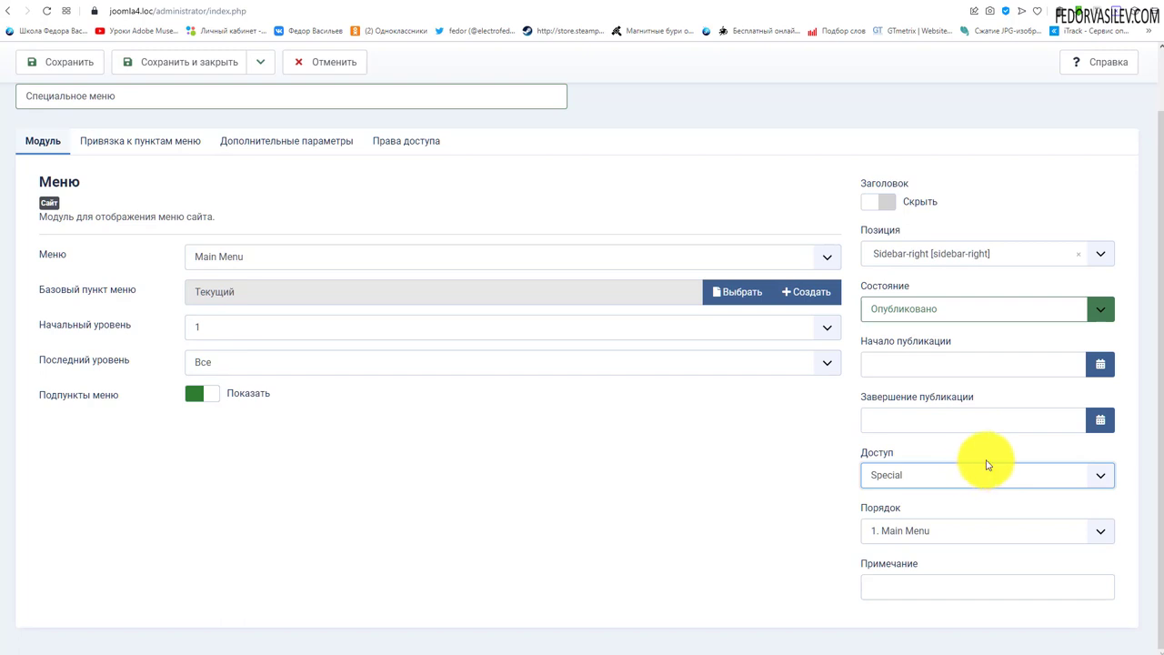
pyautogui.scroll(1, 993, 469)
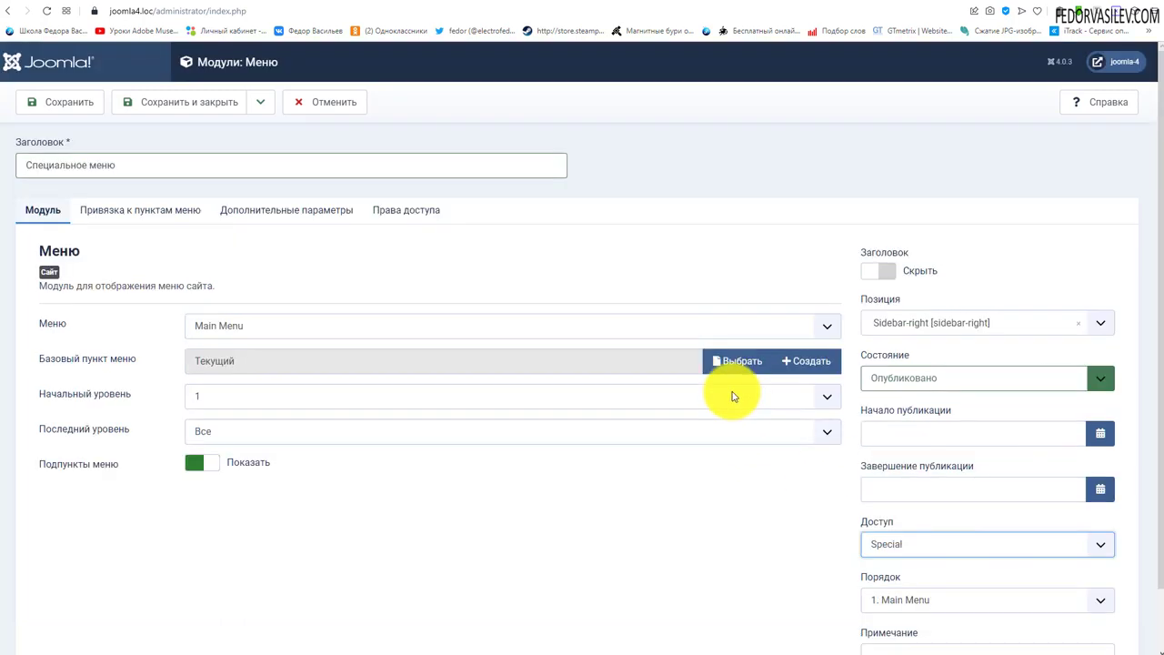
pyautogui.click(132, 209)
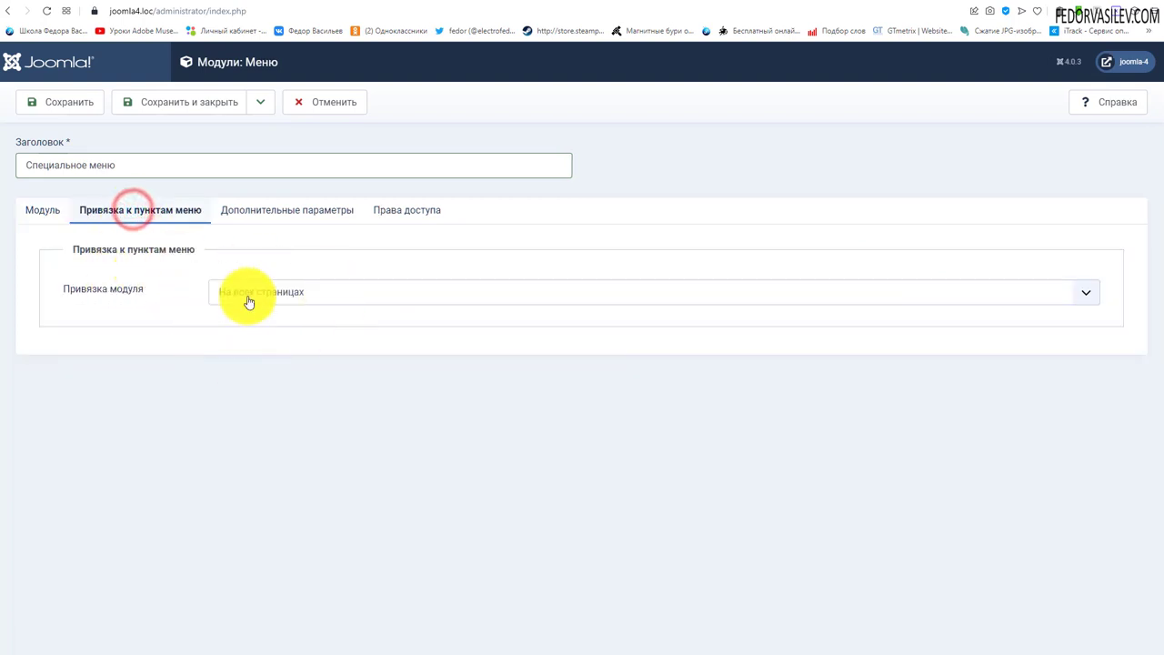
pyautogui.click(267, 208)
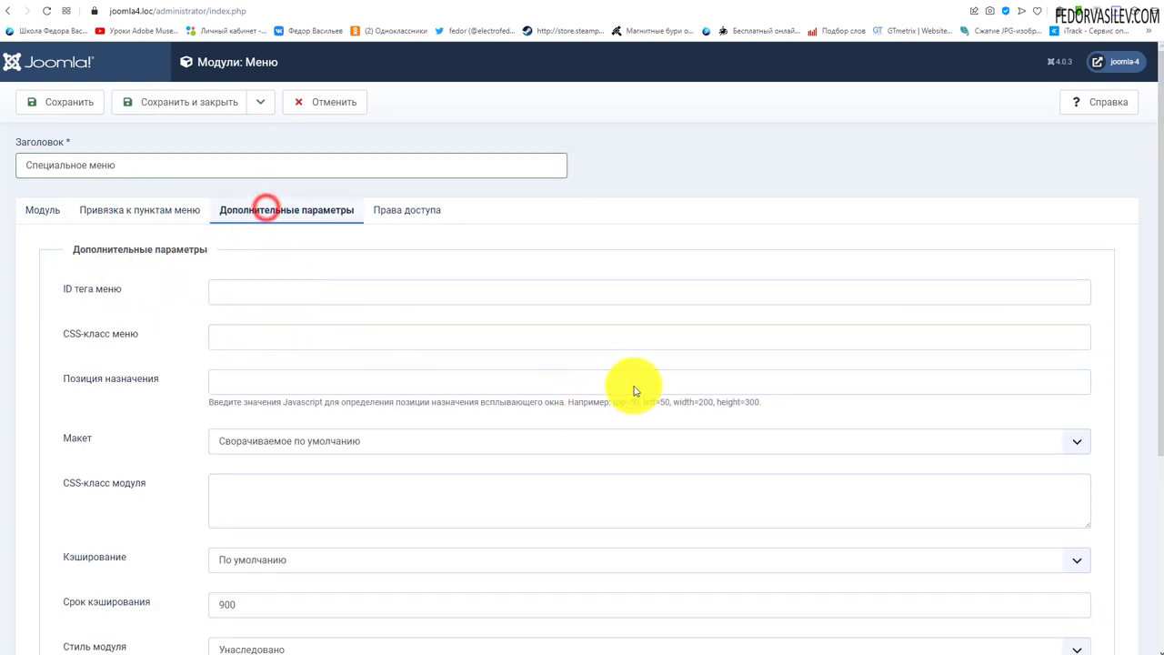
pyautogui.click(412, 209)
pyautogui.click(34, 211)
pyautogui.click(167, 103)
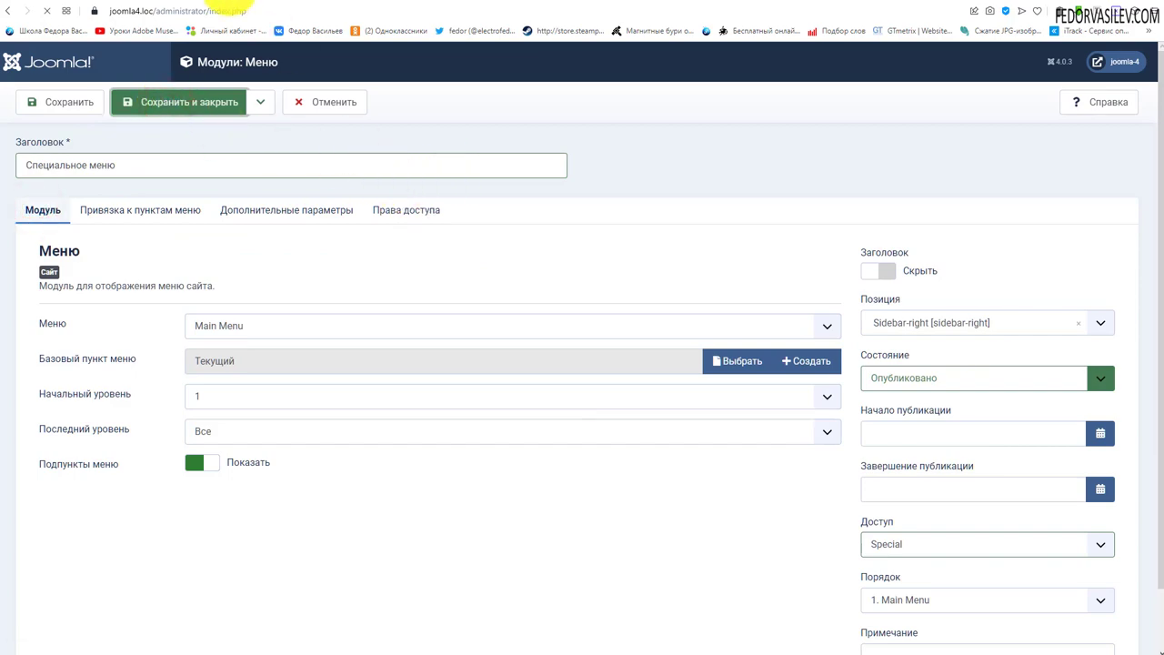
# - Fill the site's Login Form with the saved test account's username and password and log in
pyautogui.click(7, 10)
pyautogui.scroll(-2, 819, 382)
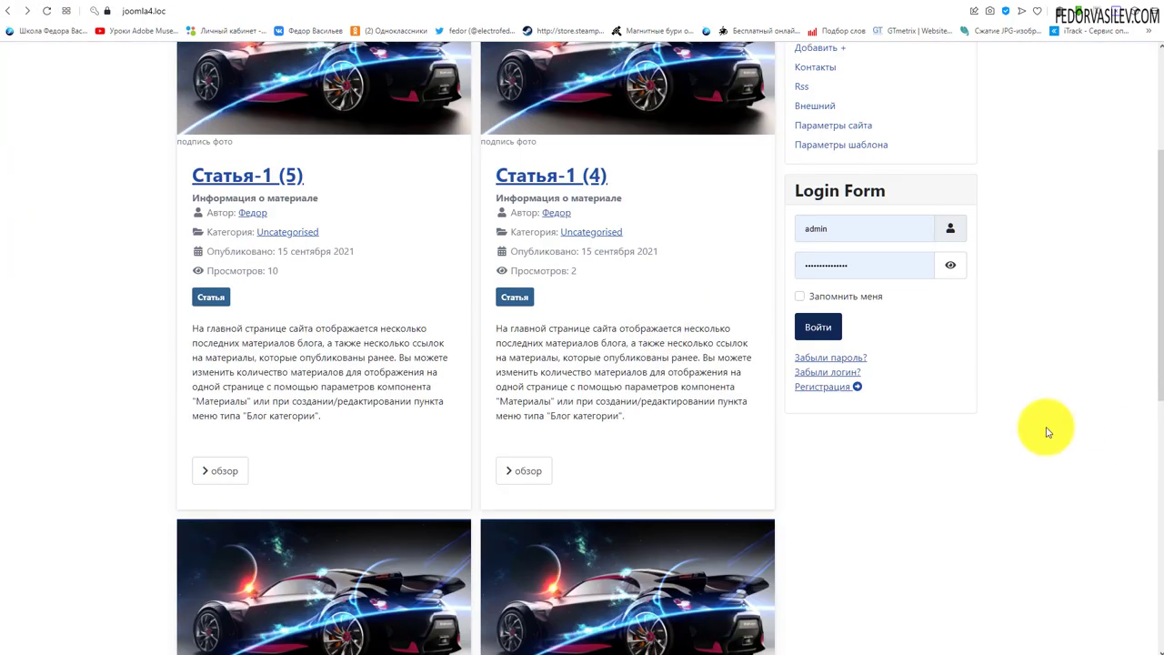
pyautogui.scroll(1, 1000, 446)
pyautogui.click(876, 291)
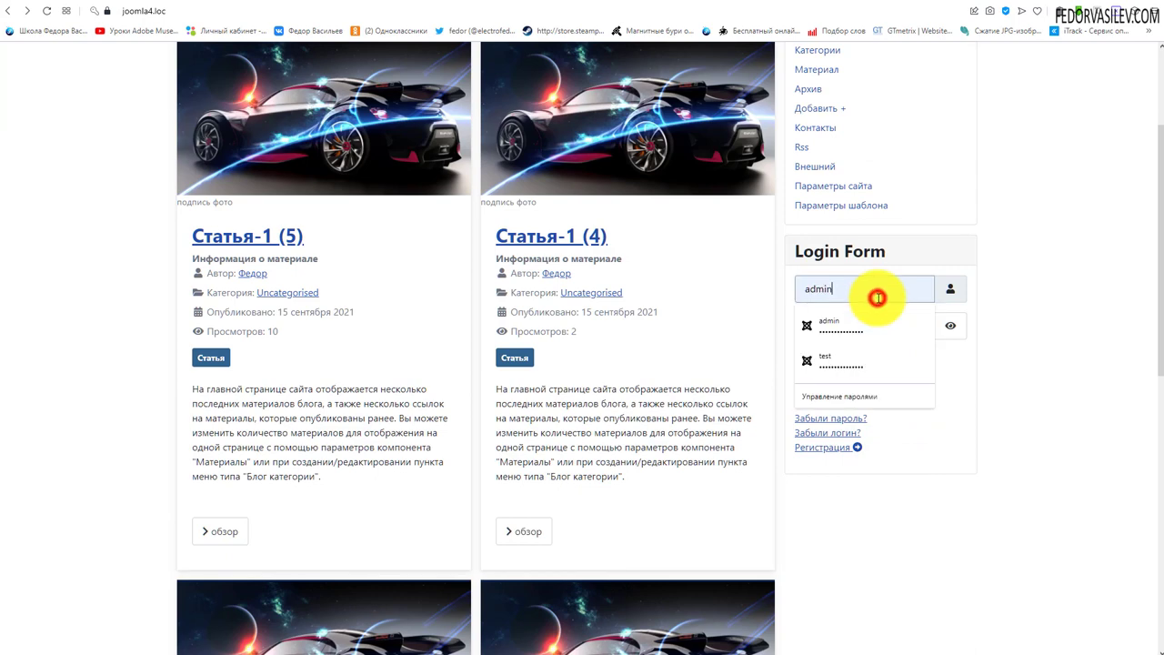
pyautogui.click(830, 356)
pyautogui.click(818, 388)
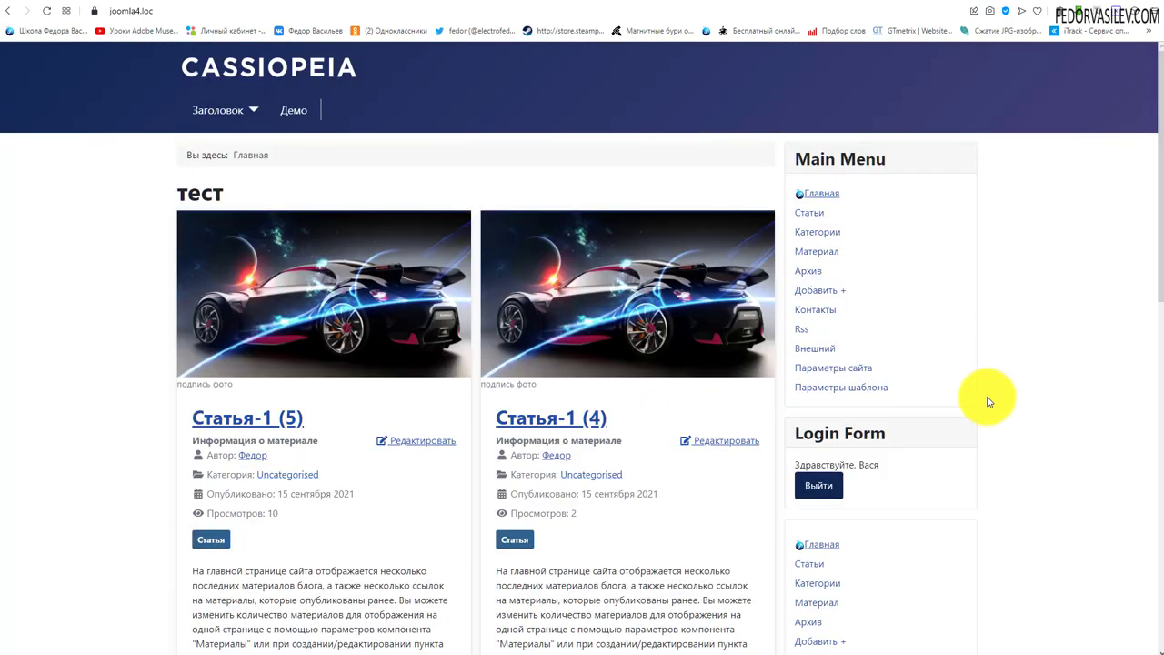
# - Compare the Специальное меню module with Main Menu in the site's sidebar, and close the module's editor
pyautogui.scroll(-3, 828, 459)
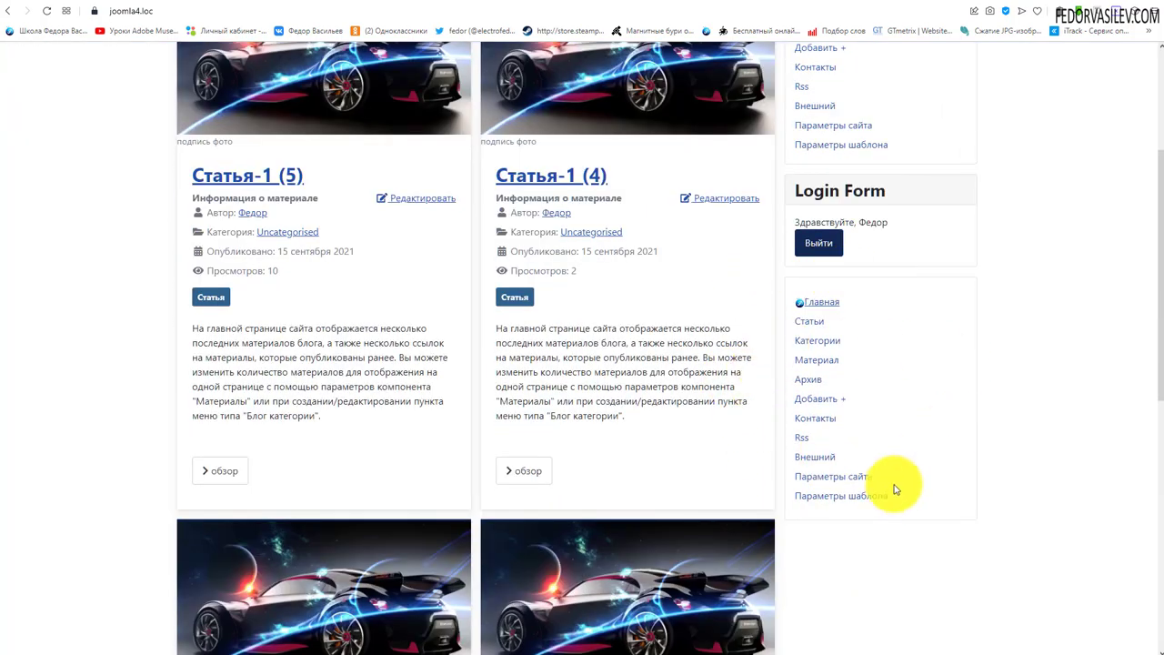
pyautogui.scroll(3, 886, 488)
pyautogui.scroll(-3, 864, 437)
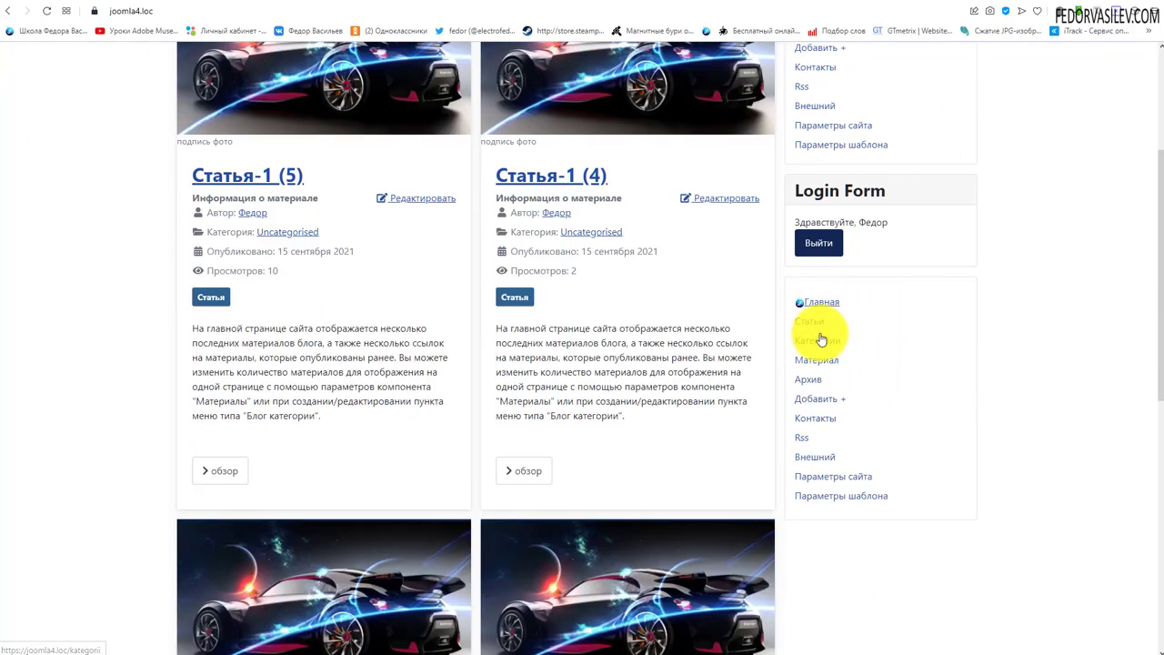
pyautogui.scroll(2, 896, 382)
pyautogui.scroll(-2, 809, 273)
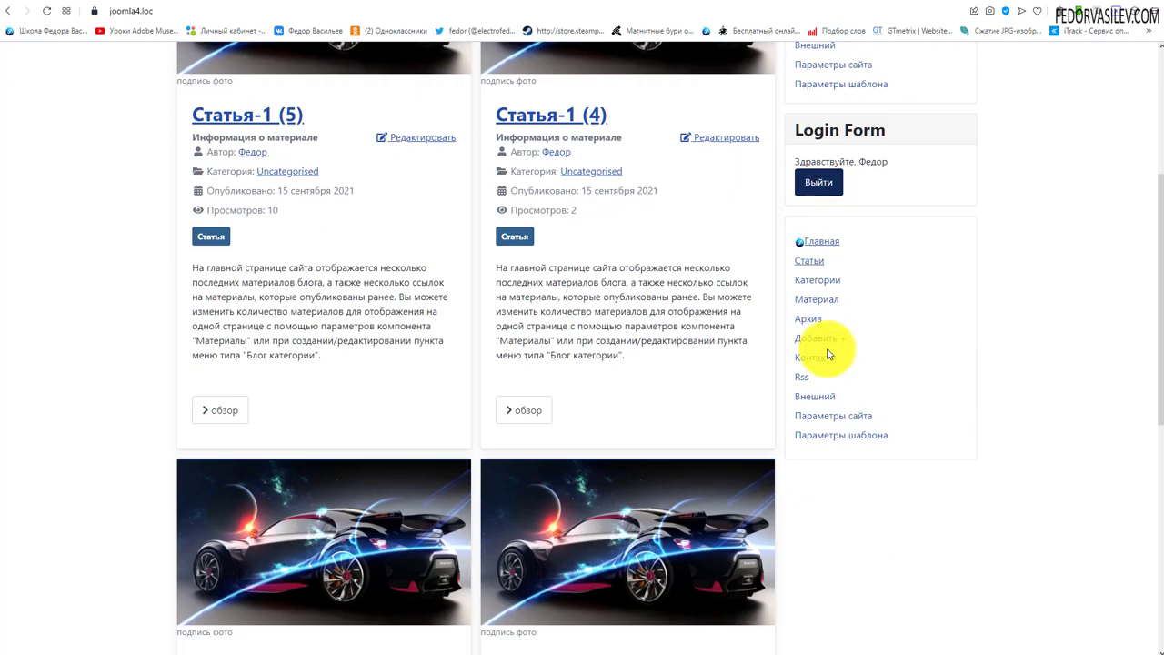
pyautogui.click(163, 2)
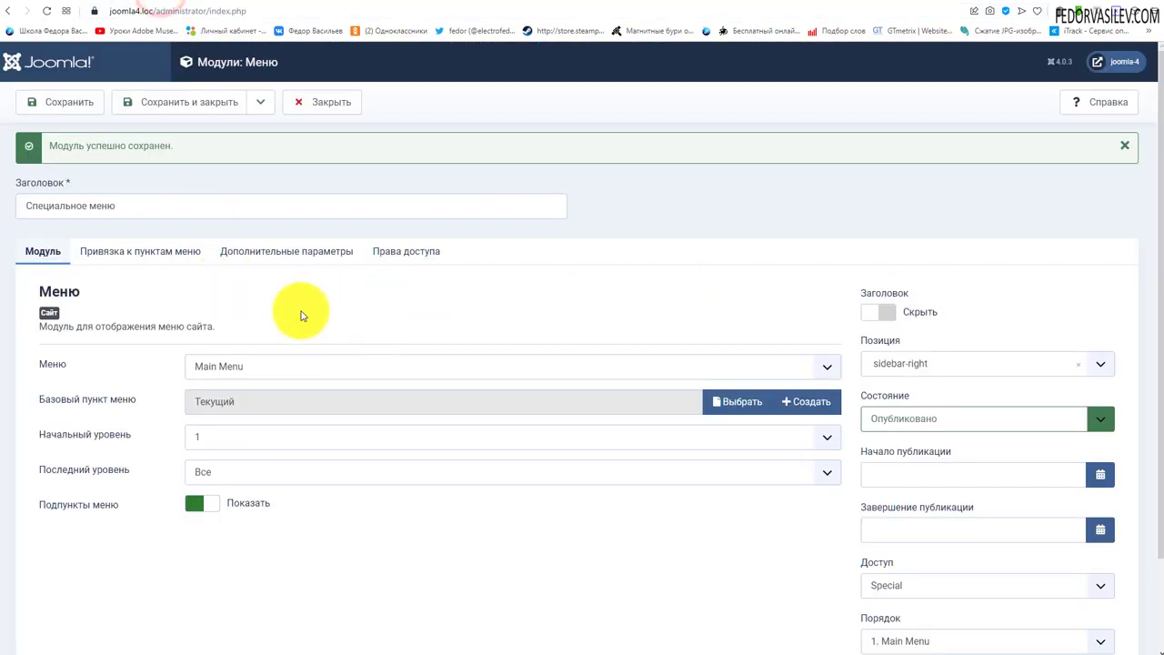
pyautogui.click(323, 100)
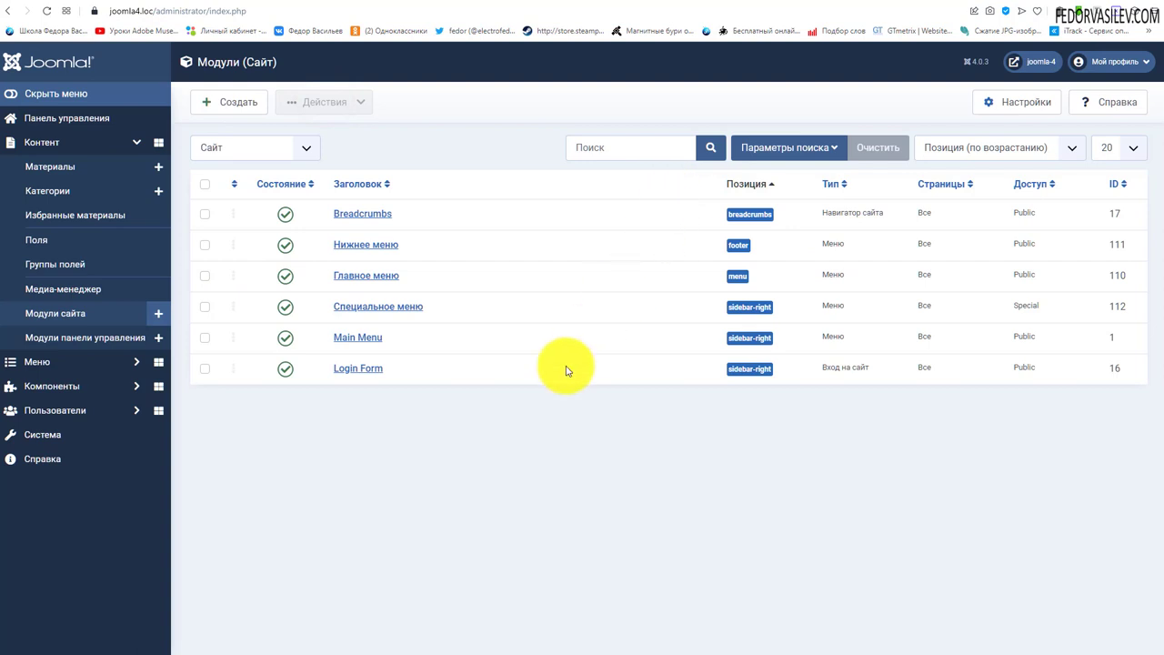
pyautogui.hotkey('ctrl', 'Tab')
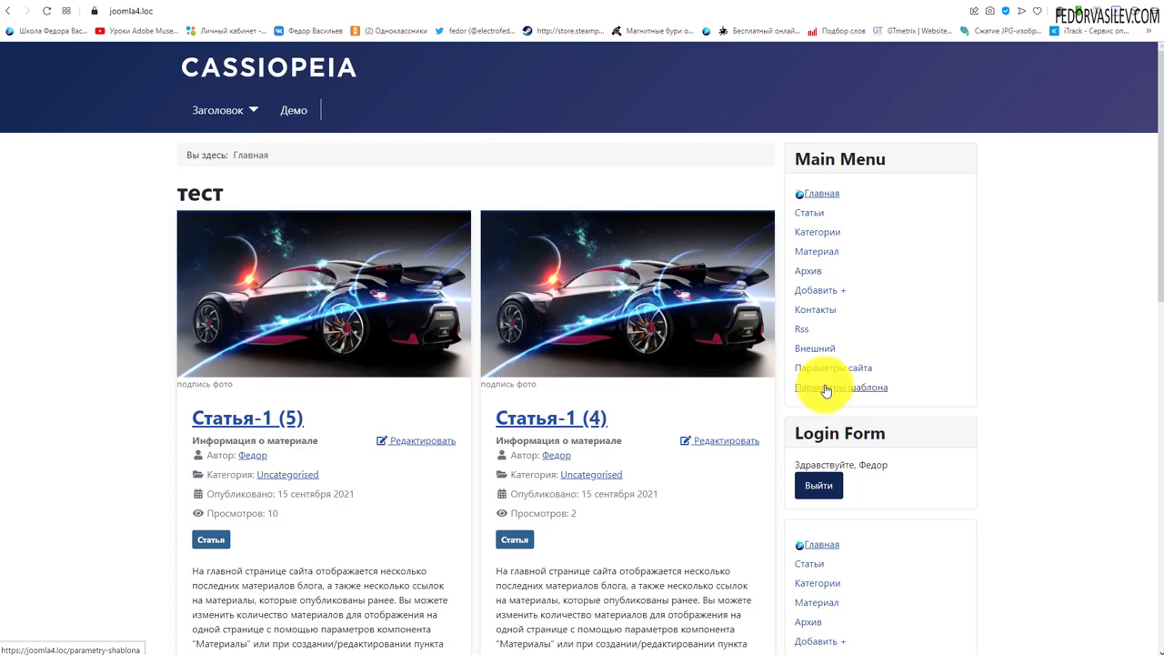
pyautogui.scroll(-3, 746, 312)
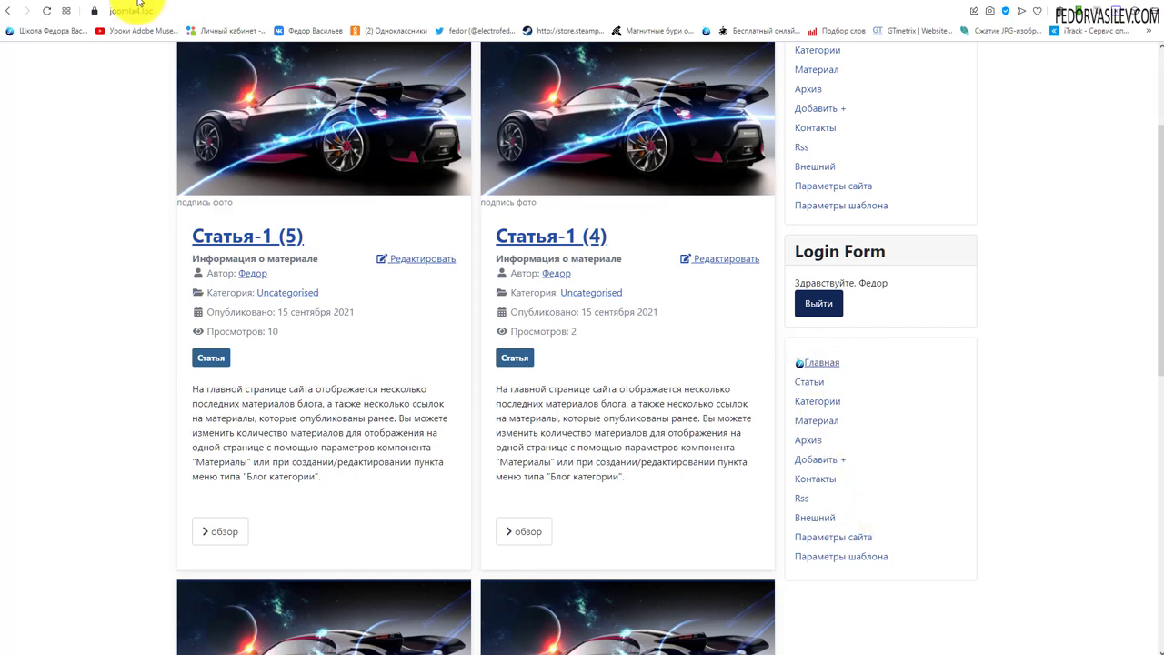
pyautogui.click(139, 3)
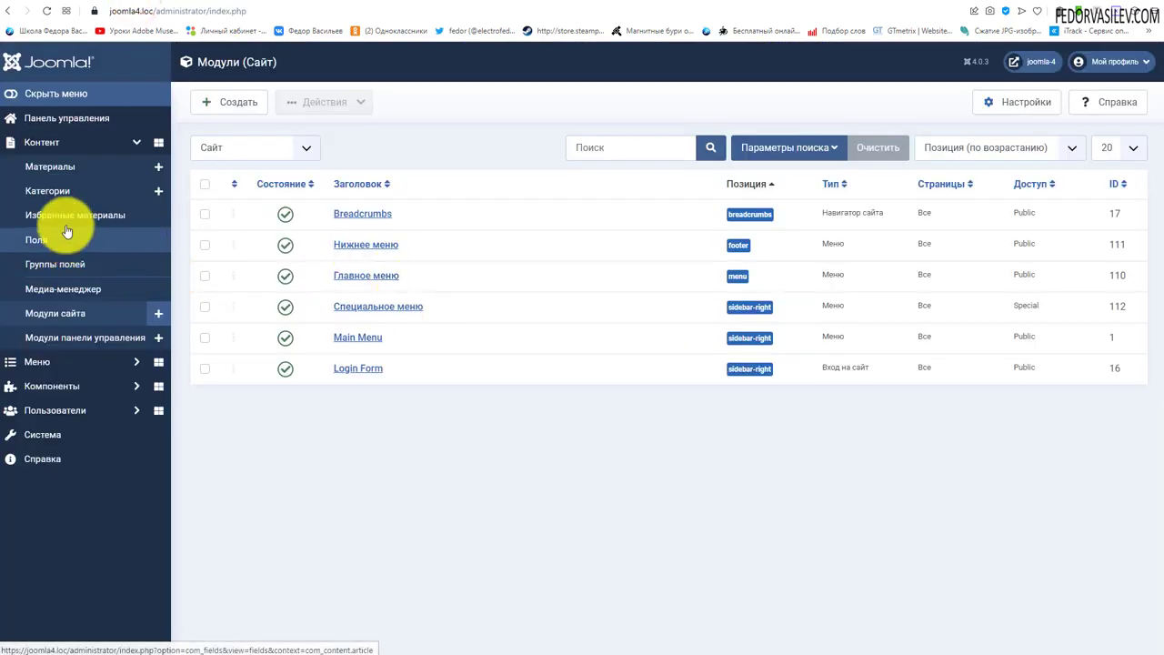
# - Review the Main Menu items and the menus offered for the Добавить + item, closing its editor without changes
pyautogui.click(36, 362)
pyautogui.click(56, 281)
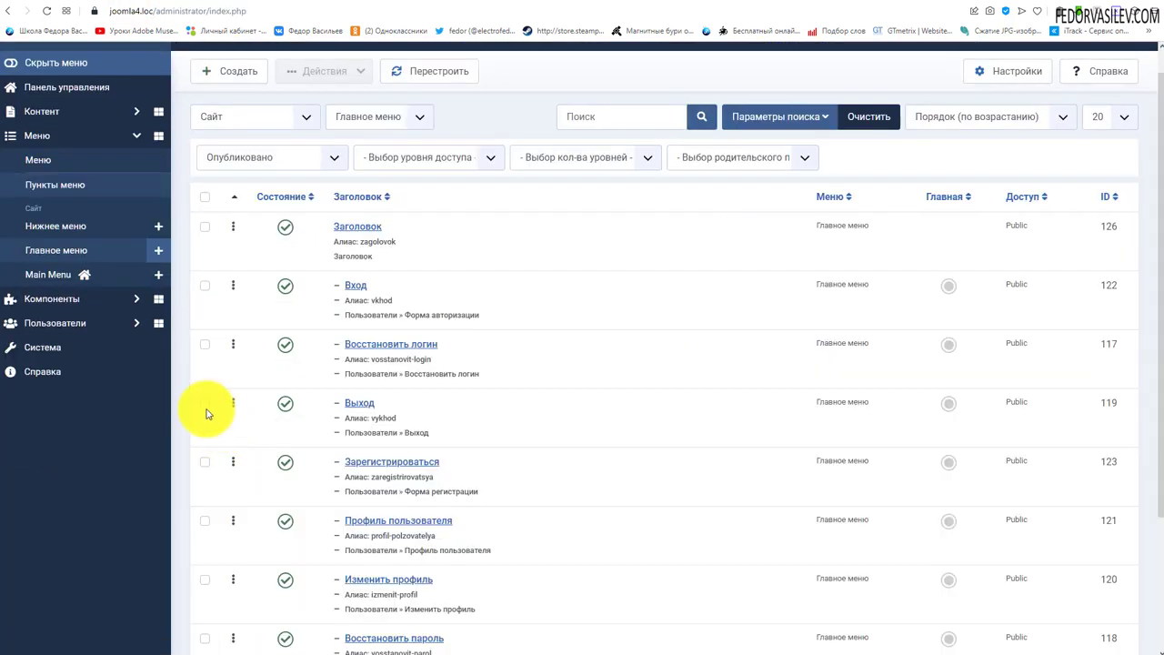
pyautogui.click(57, 277)
pyautogui.scroll(-1, 156, 306)
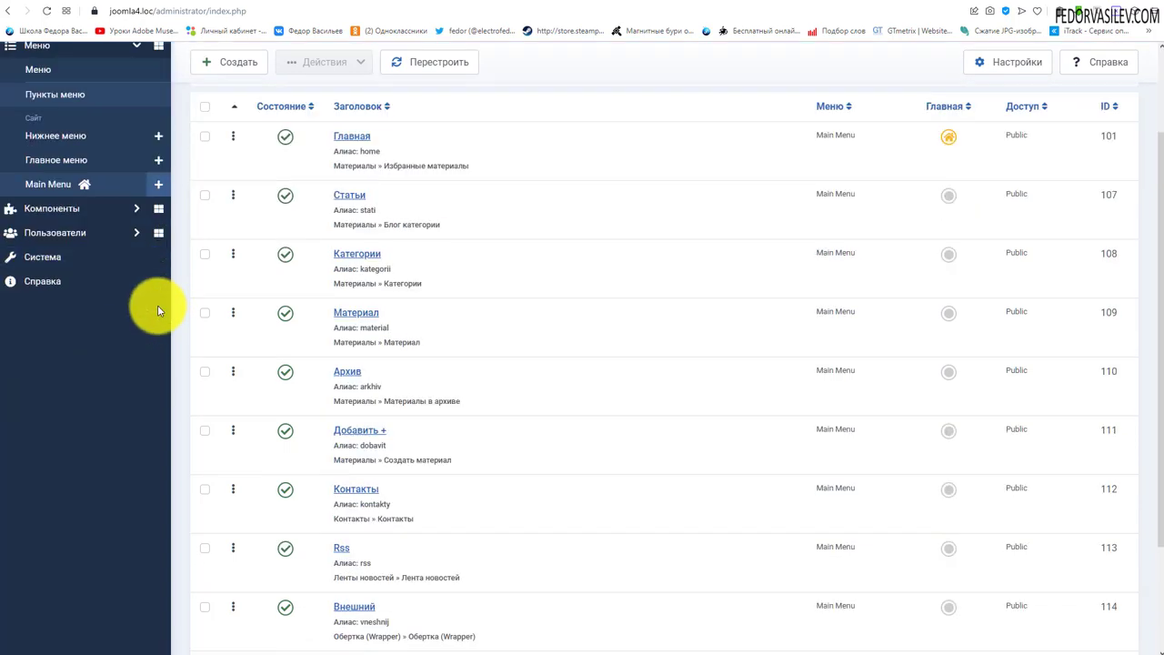
pyautogui.scroll(-1, 158, 310)
pyautogui.click(344, 309)
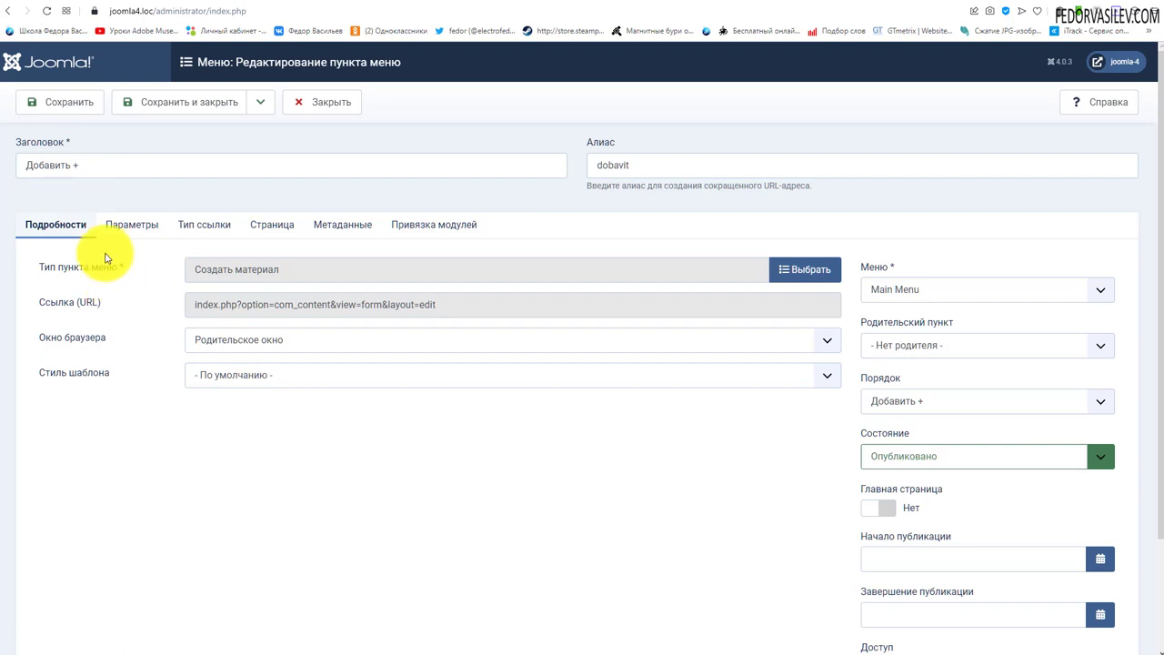
pyautogui.click(916, 289)
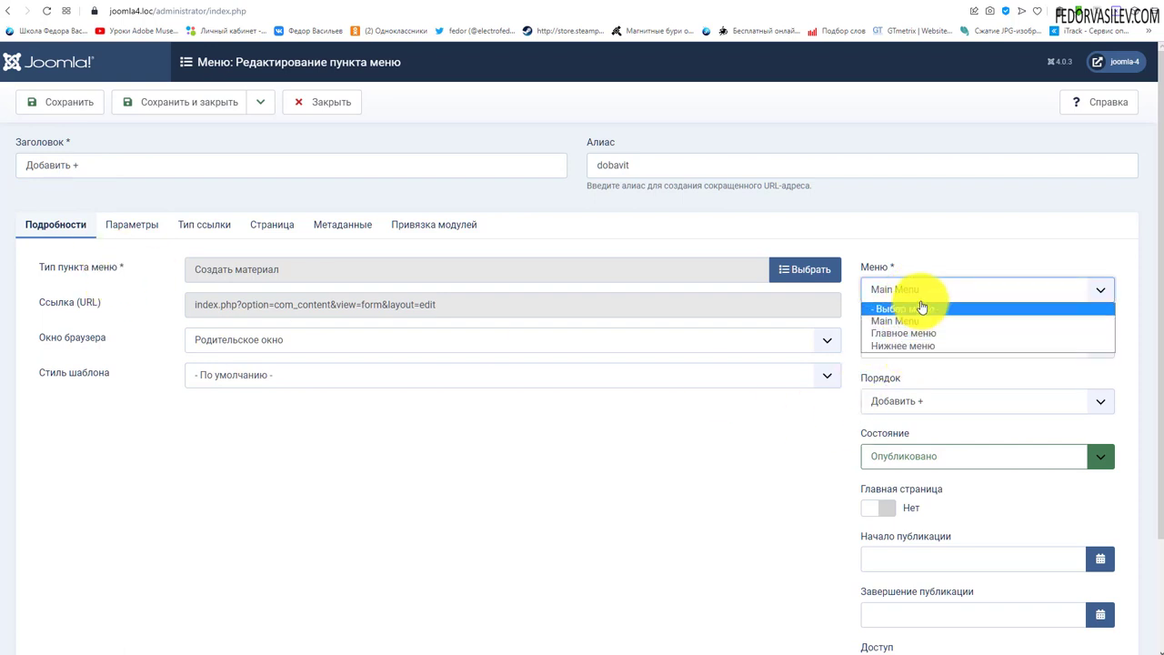
pyautogui.click(350, 105)
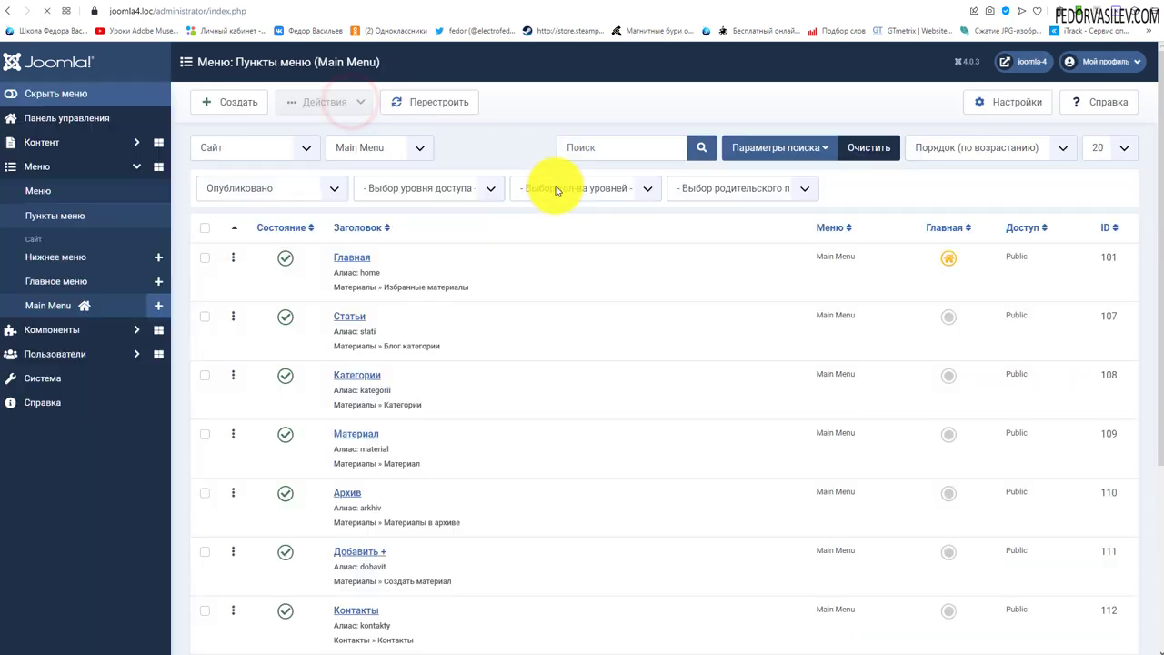
pyautogui.scroll(-3, 697, 318)
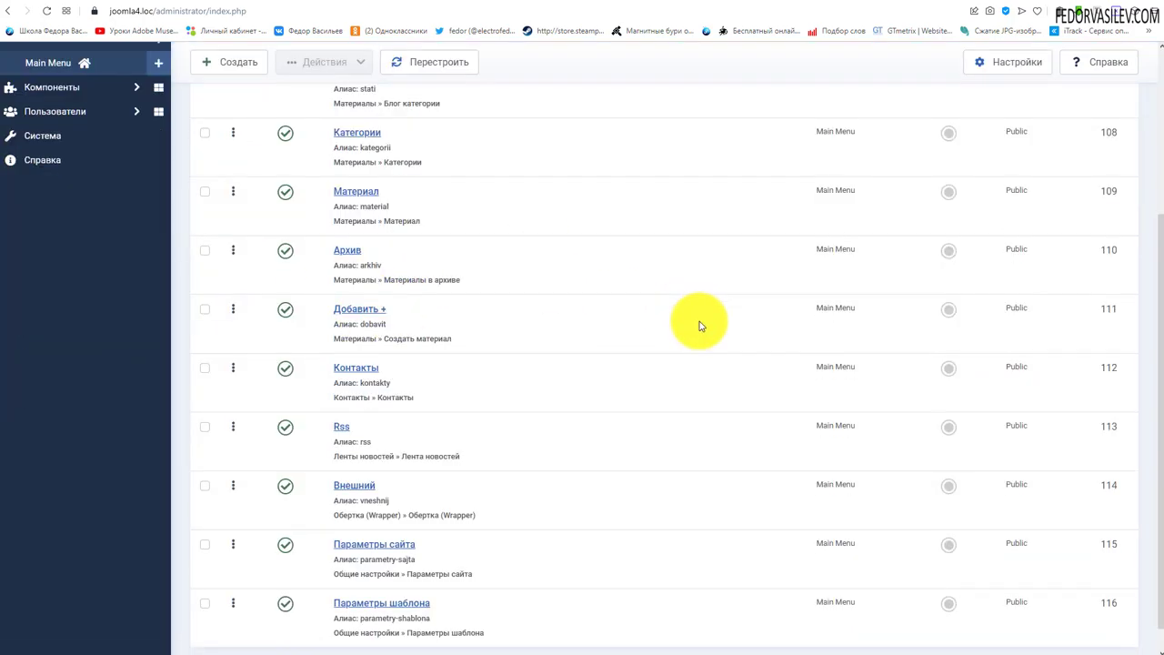
pyautogui.scroll(3, 697, 320)
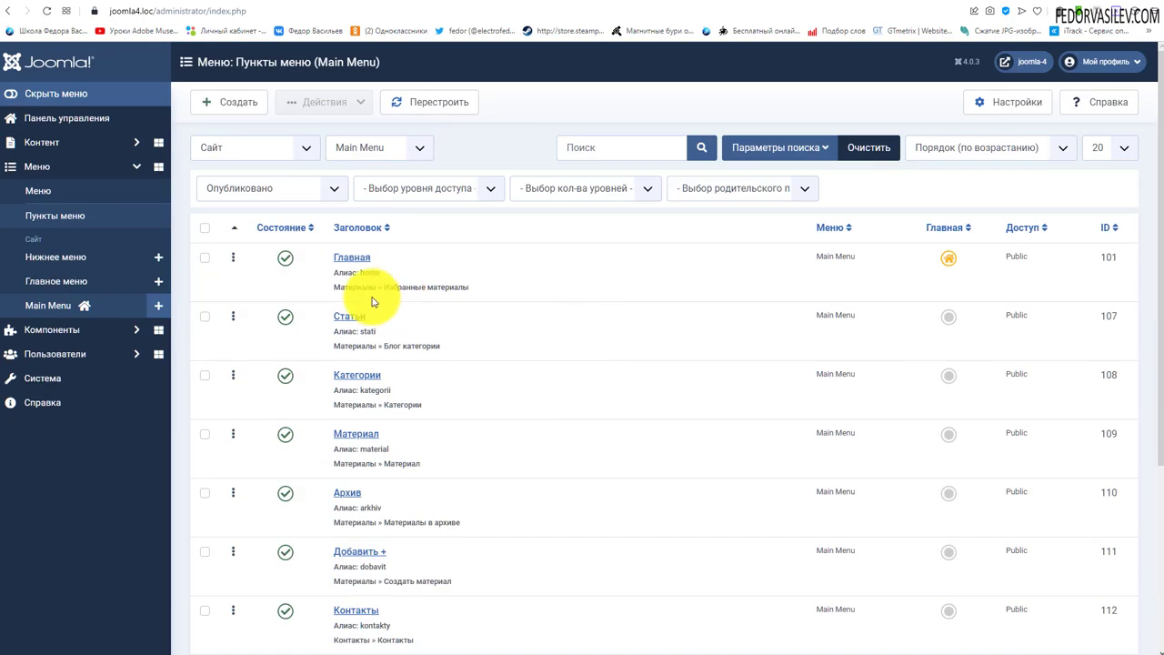
# - Create a site menu titled Специальное меню with the menu type spetsialnoe-menyu, and save and close it
pyautogui.click(44, 313)
pyautogui.click(36, 193)
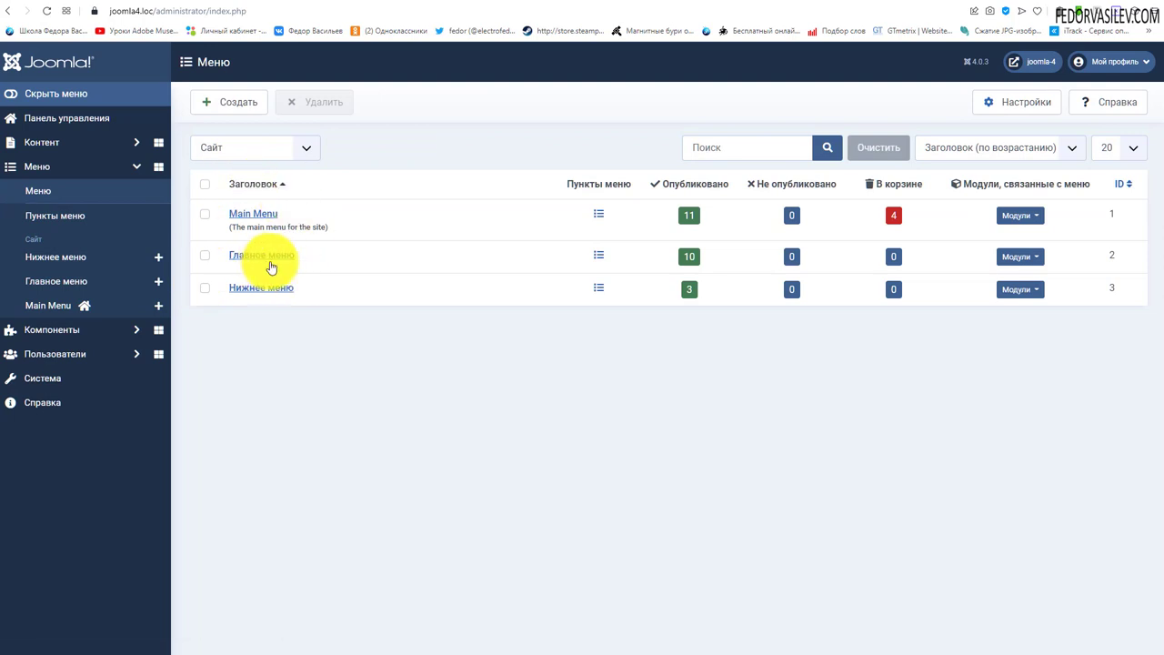
pyautogui.click(227, 101)
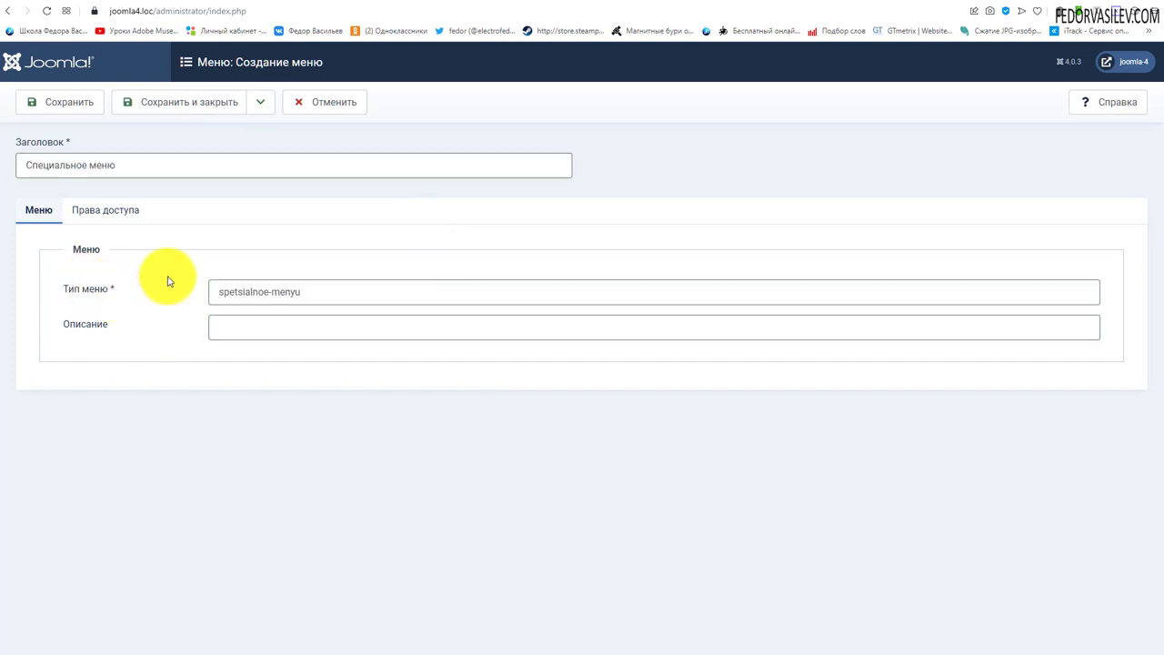
pyautogui.click(176, 103)
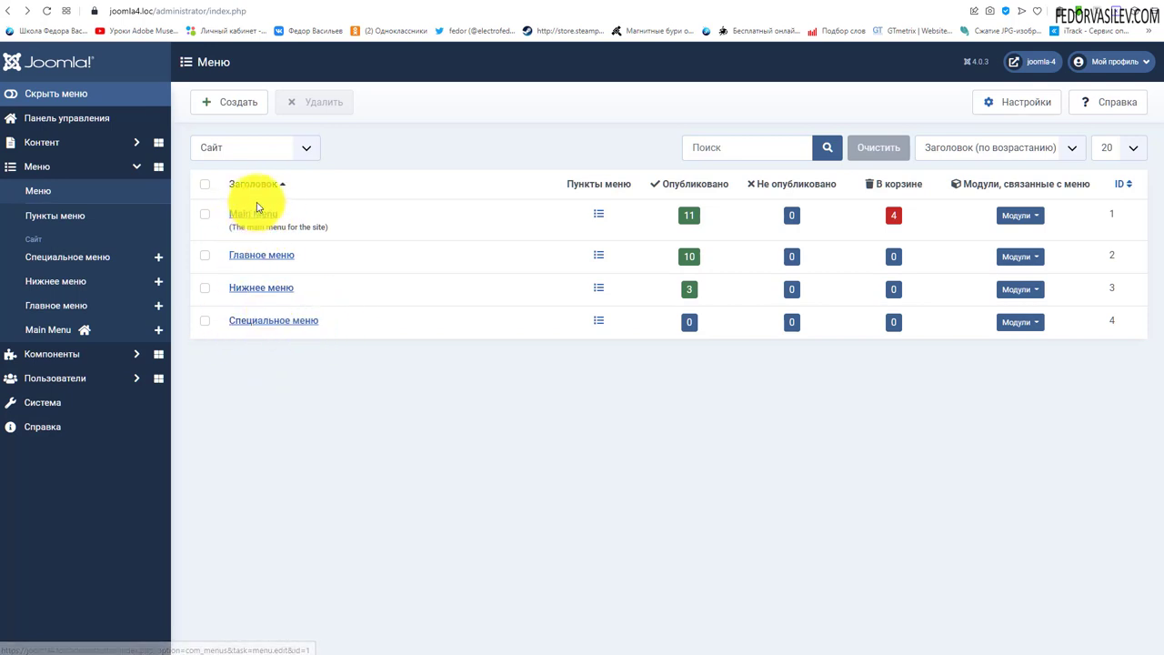
# - List the published items of Main Menu and mark Добавить +, Параметры сайта and Параметры шаблона
pyautogui.click(689, 217)
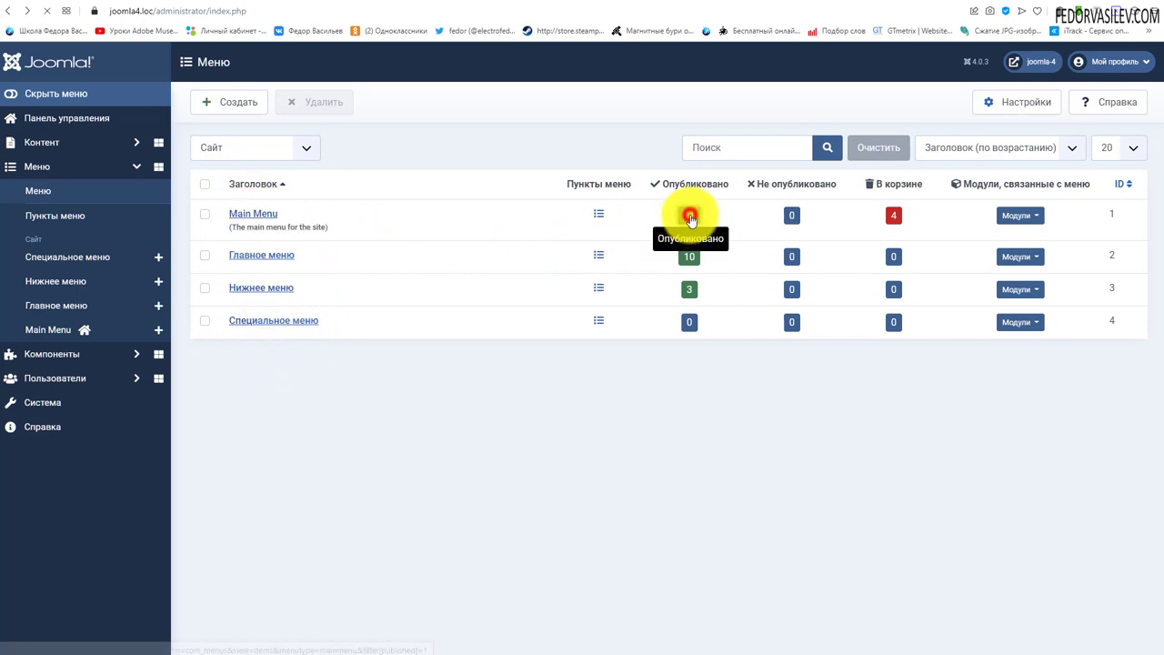
pyautogui.scroll(-3, 660, 314)
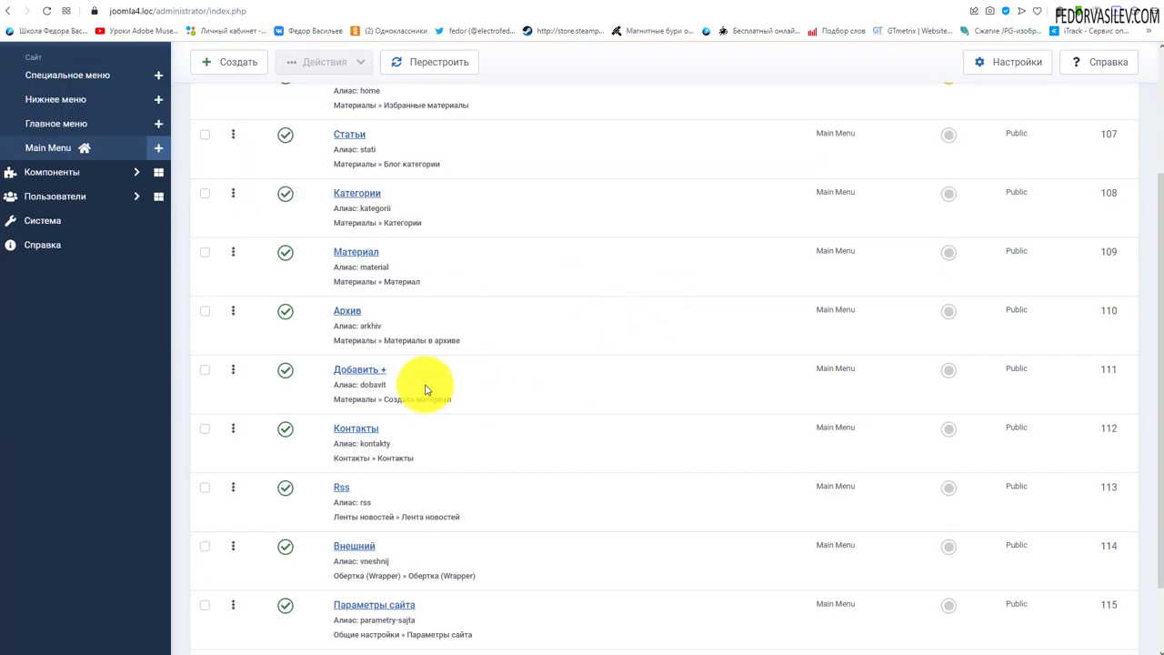
pyautogui.scroll(-1, 218, 373)
pyautogui.click(205, 309)
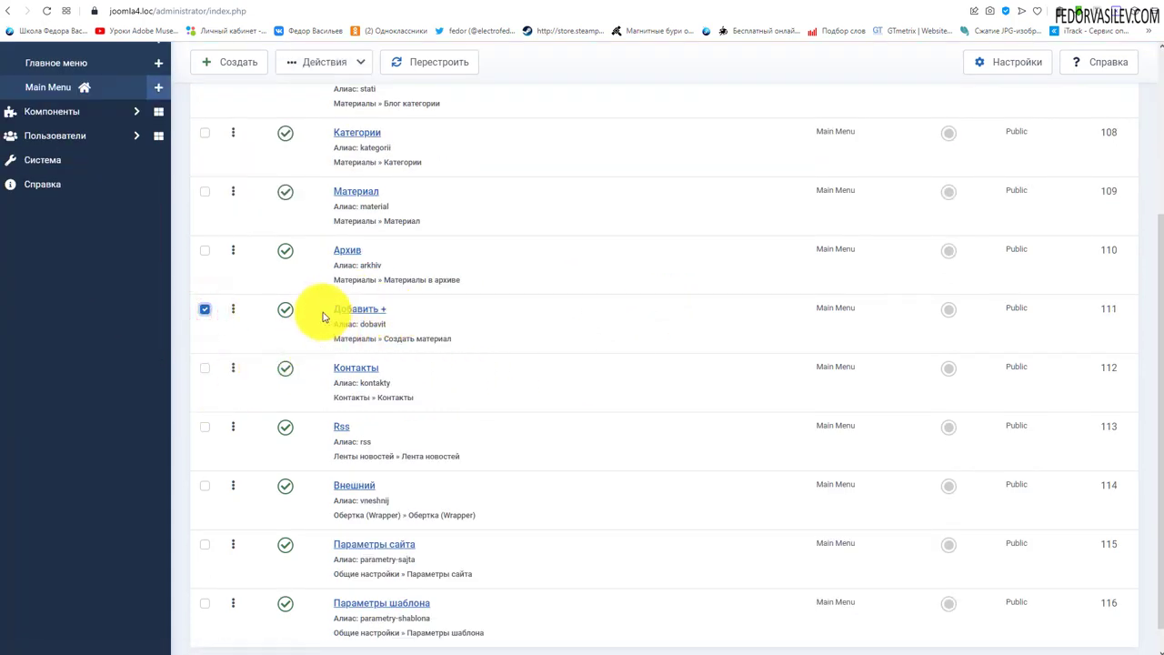
pyautogui.scroll(-1, 465, 311)
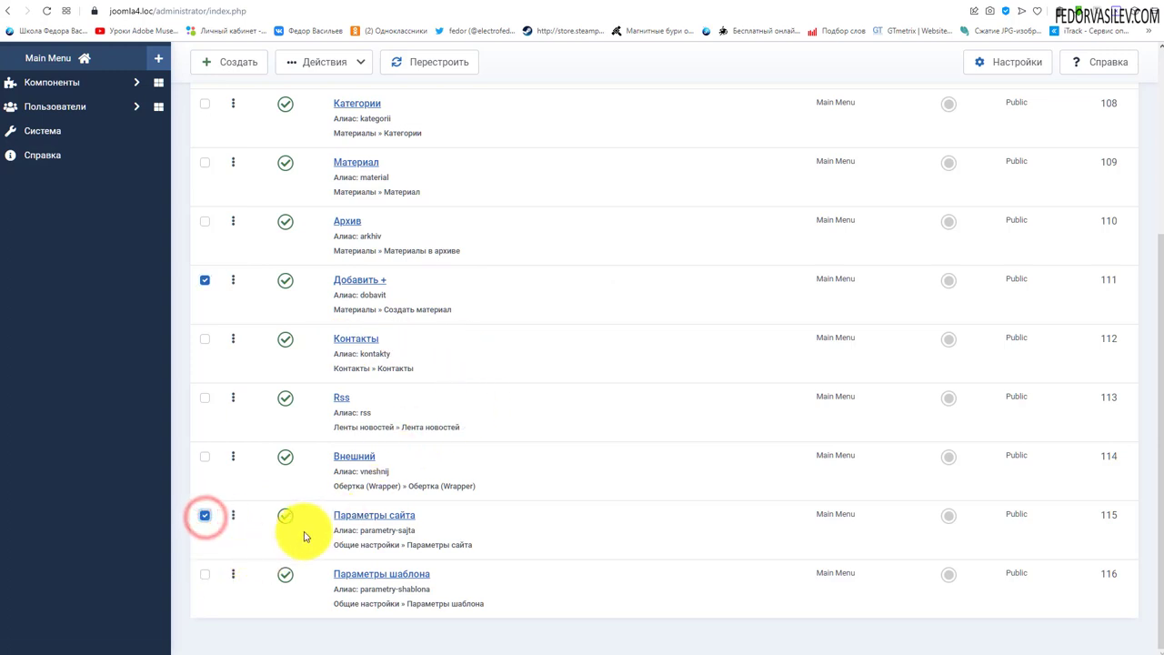
pyautogui.click(204, 574)
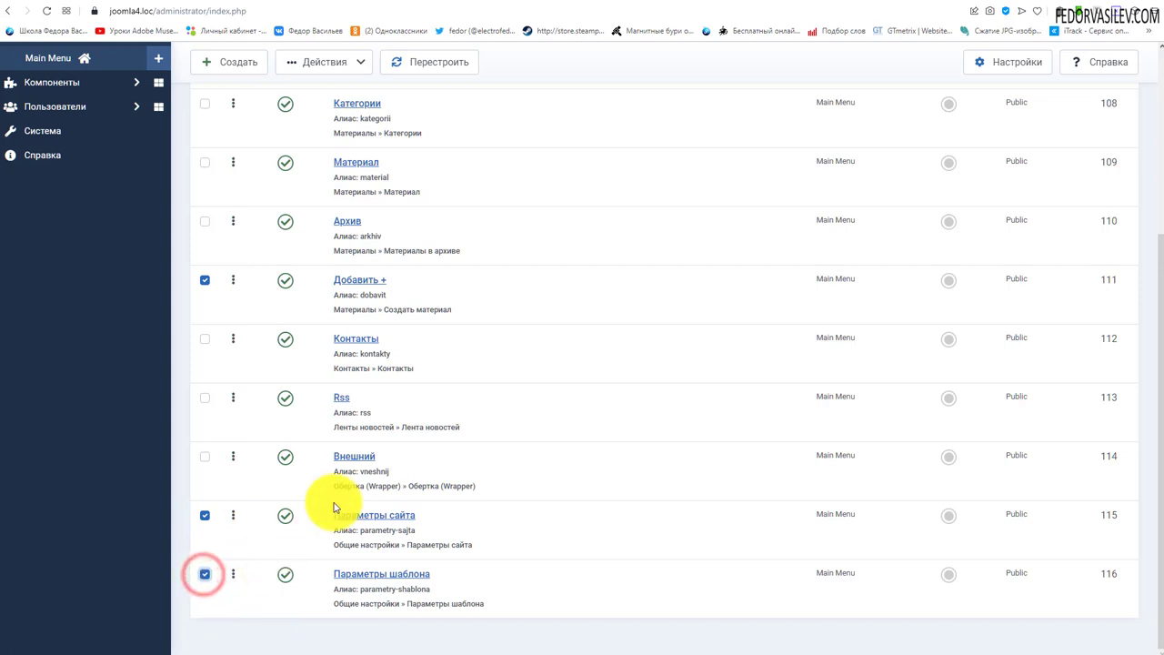
# - Reassign the Добавить + item to the menu Специальное меню, and save and close it
pyautogui.click(369, 281)
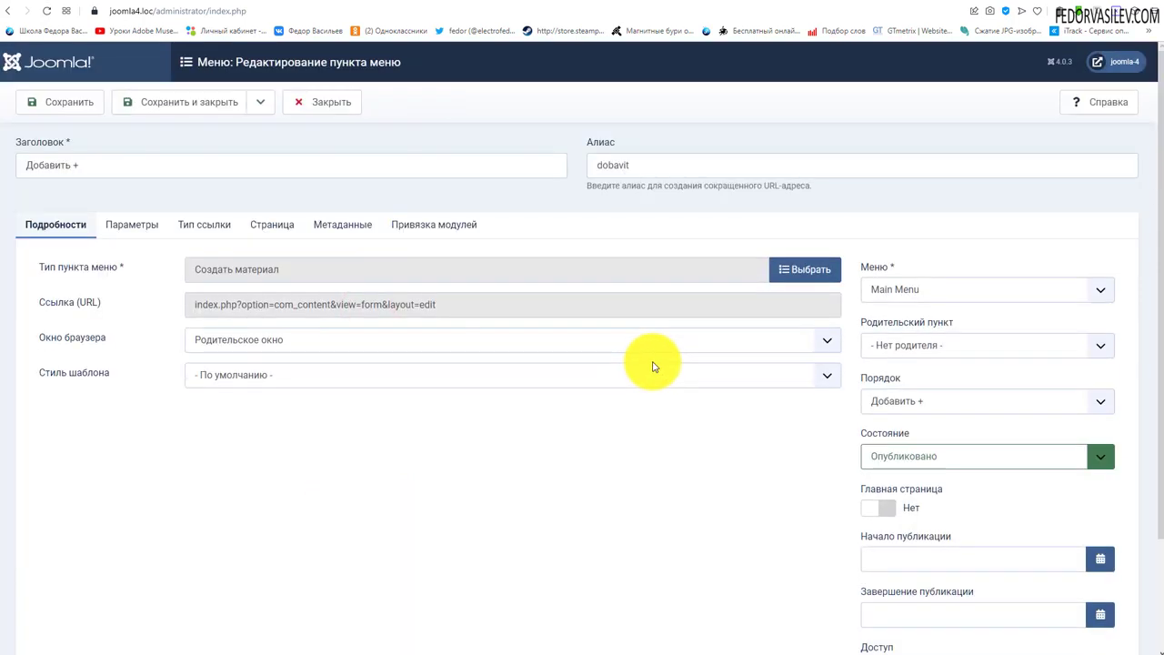
pyautogui.click(942, 294)
pyautogui.click(912, 357)
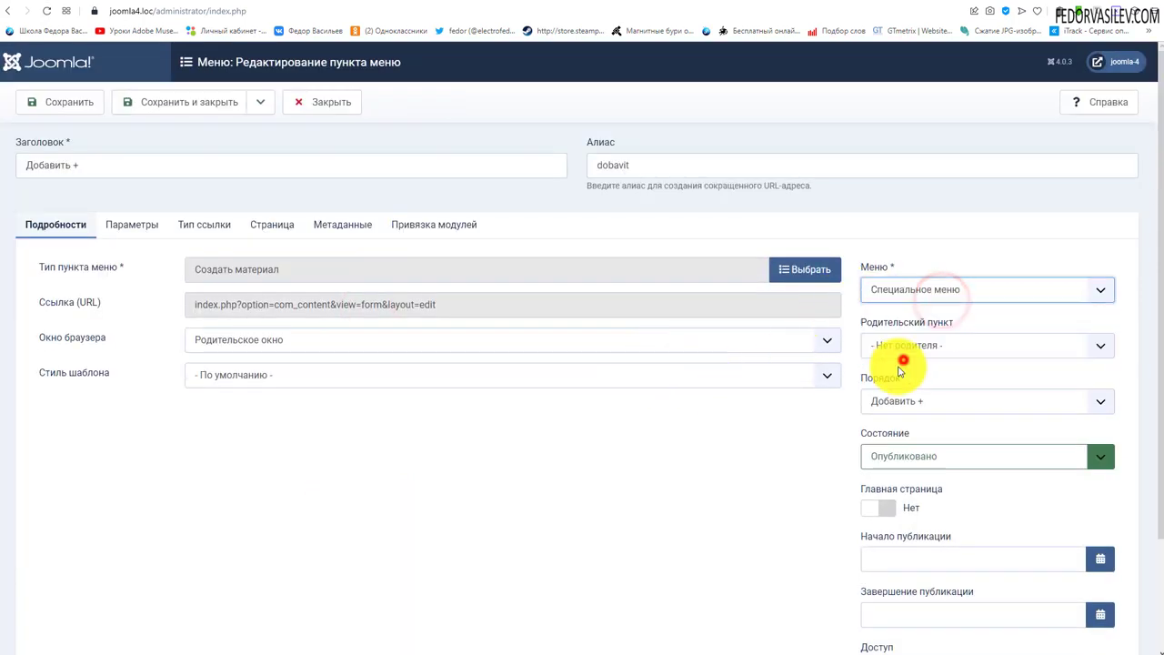
pyautogui.click(193, 103)
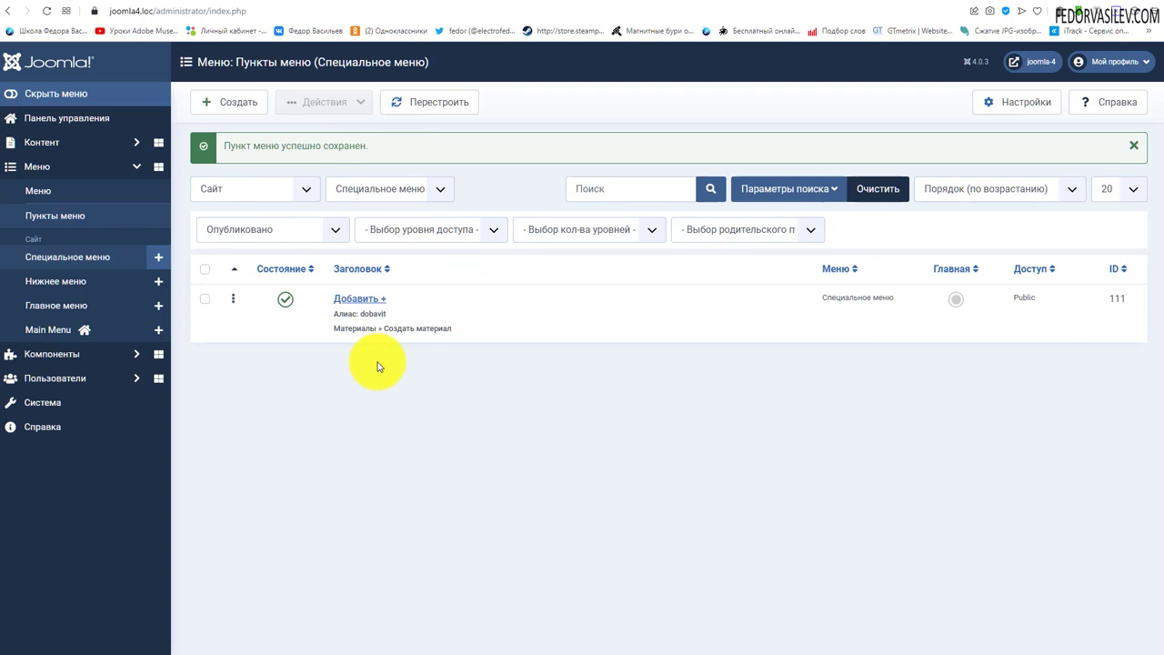
# - Move the Main Menu items Параметры сайта and Параметры шаблона to Специальное меню and save them
pyautogui.click(33, 194)
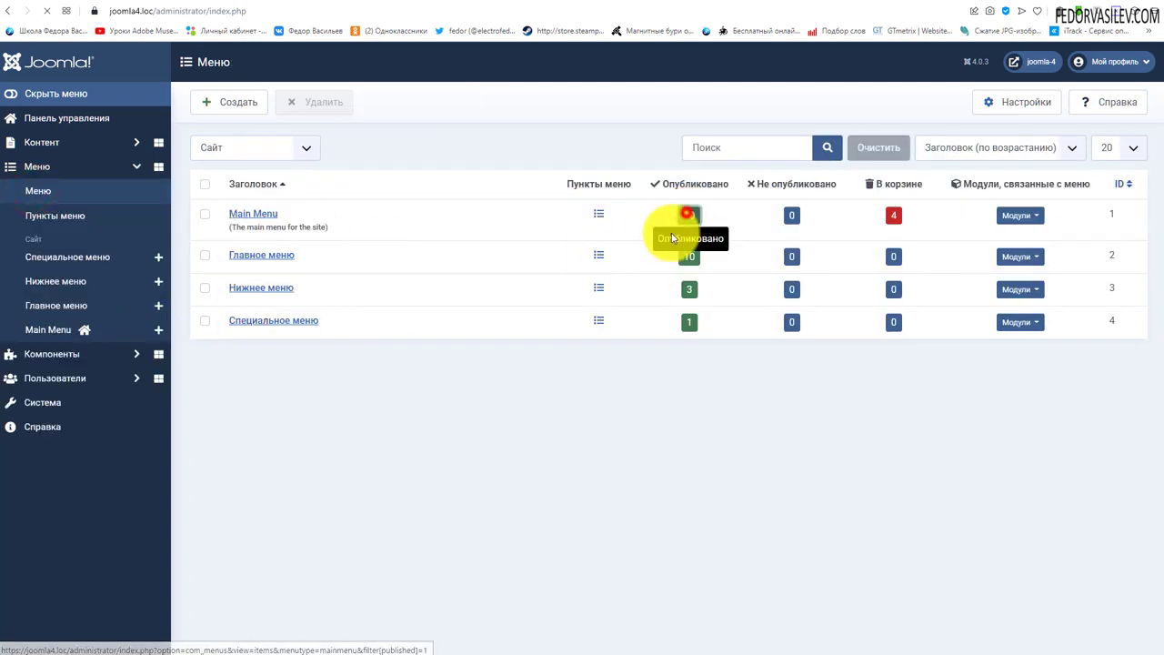
pyautogui.click(677, 219)
pyautogui.scroll(-3, 528, 364)
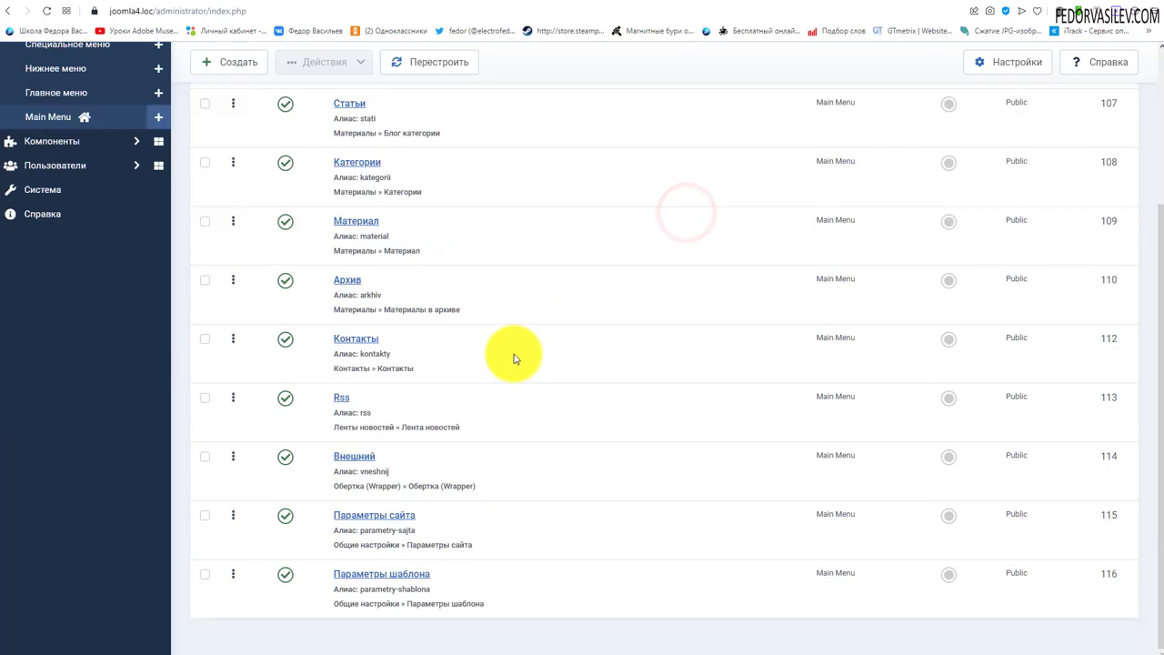
pyautogui.click(373, 521)
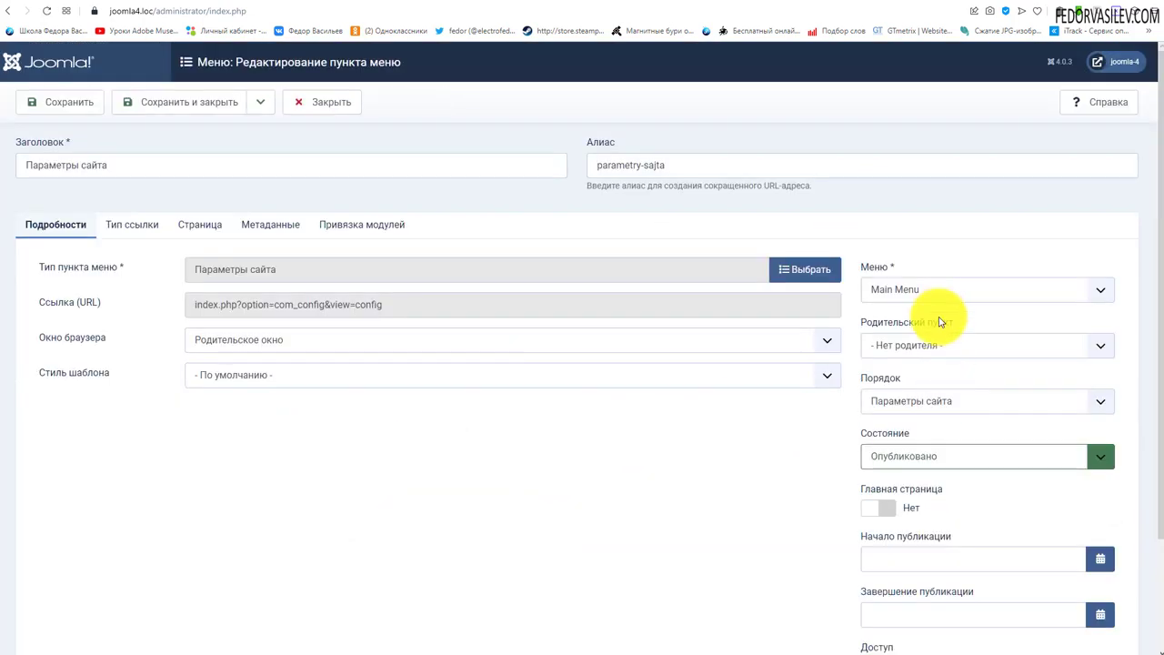
pyautogui.click(941, 289)
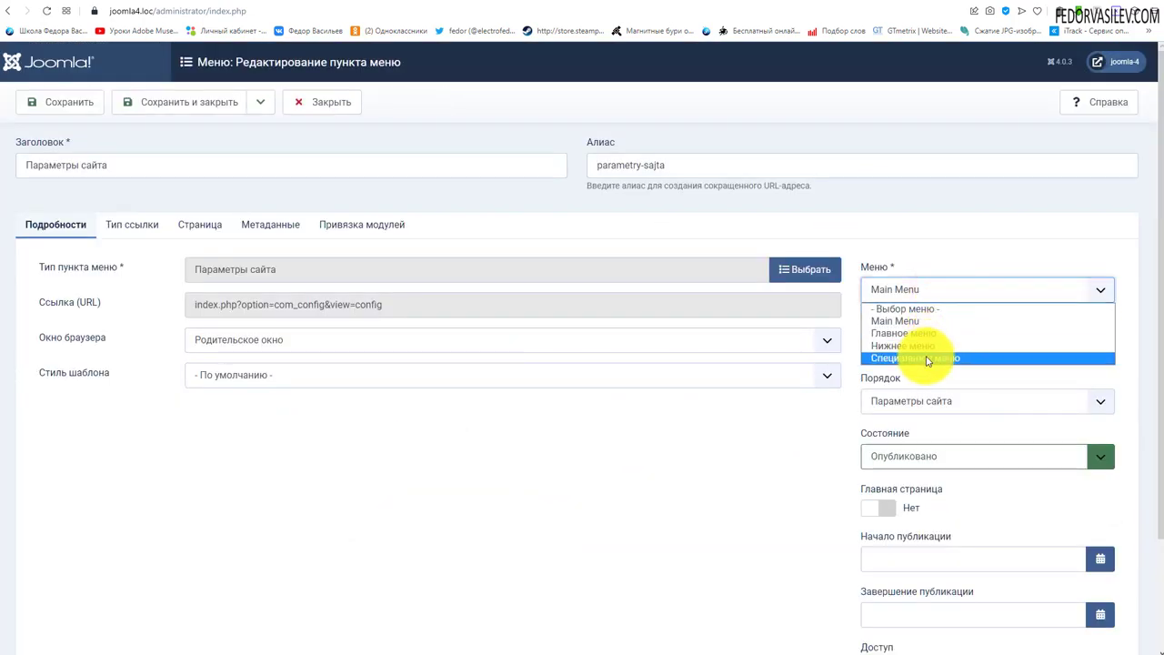
pyautogui.click(924, 357)
pyautogui.click(222, 102)
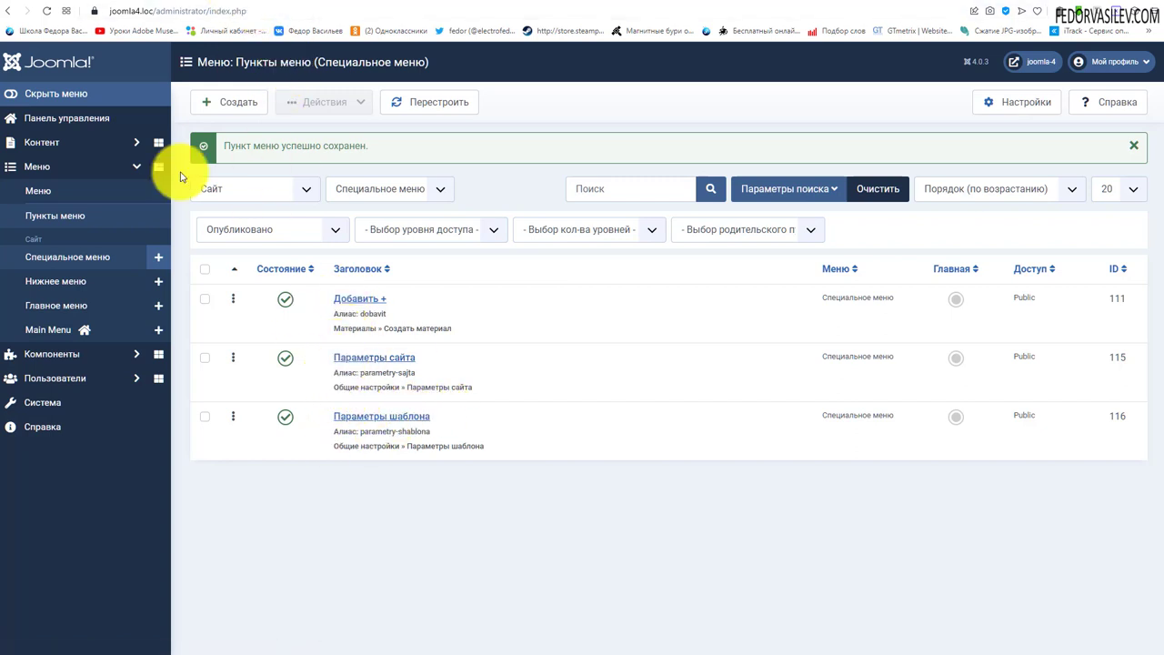
# - Set the Специальное меню site module to display the menu Специальное меню, and save and close the module
pyautogui.click(69, 118)
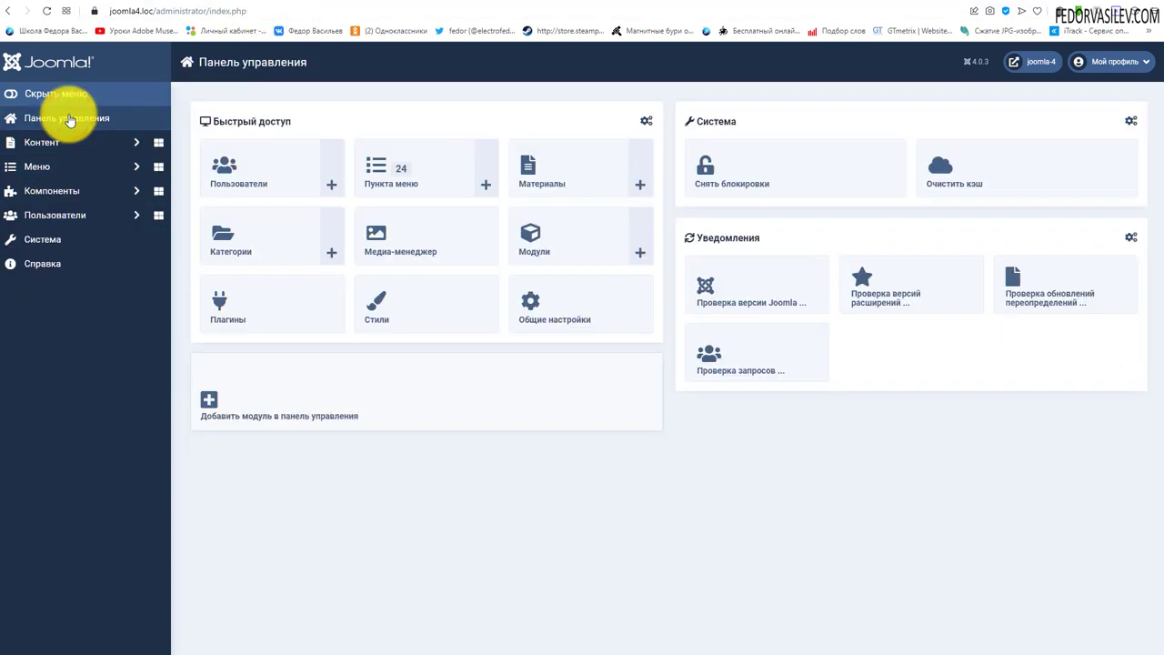
pyautogui.click(552, 238)
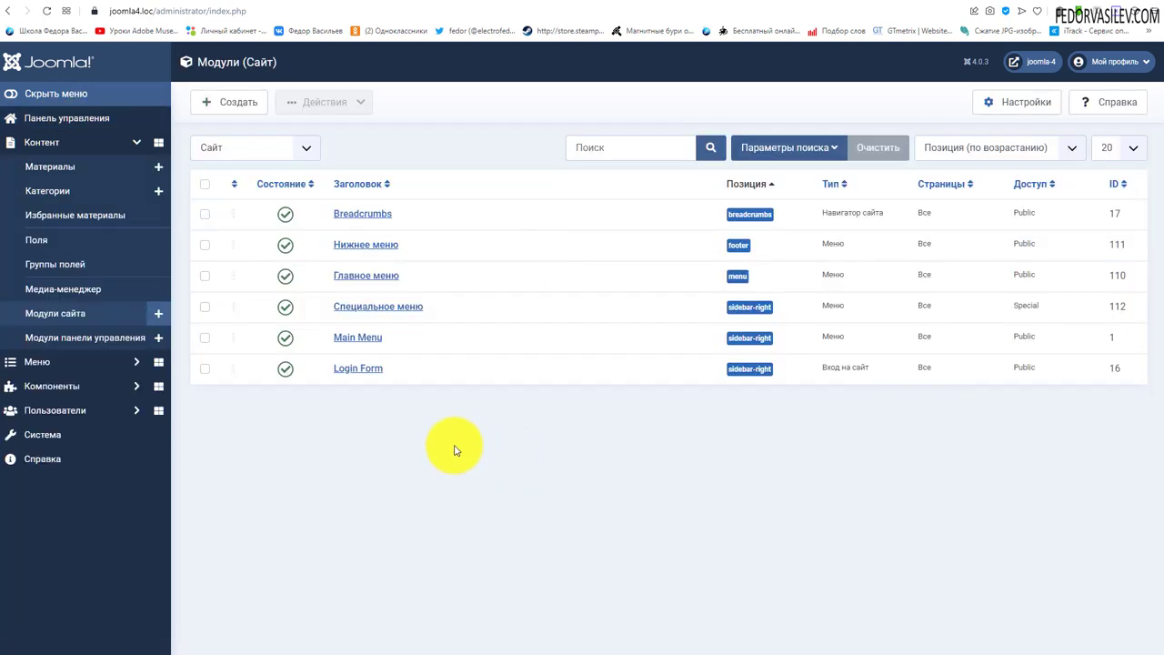
pyautogui.click(390, 306)
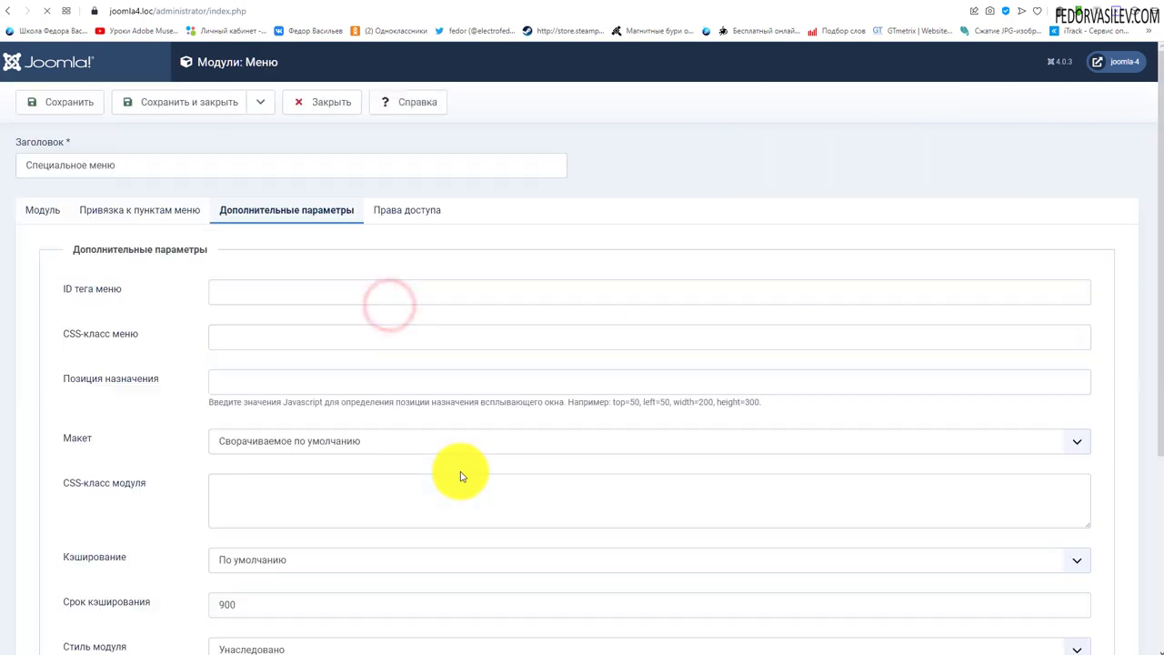
pyautogui.click(41, 211)
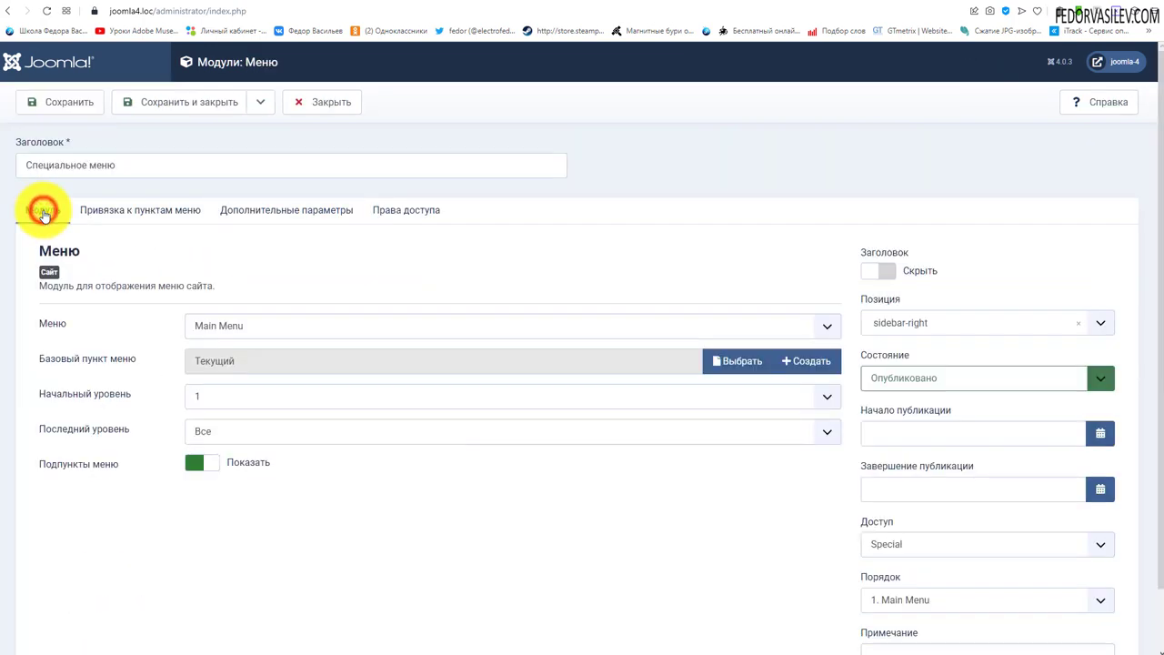
pyautogui.click(259, 328)
pyautogui.click(228, 380)
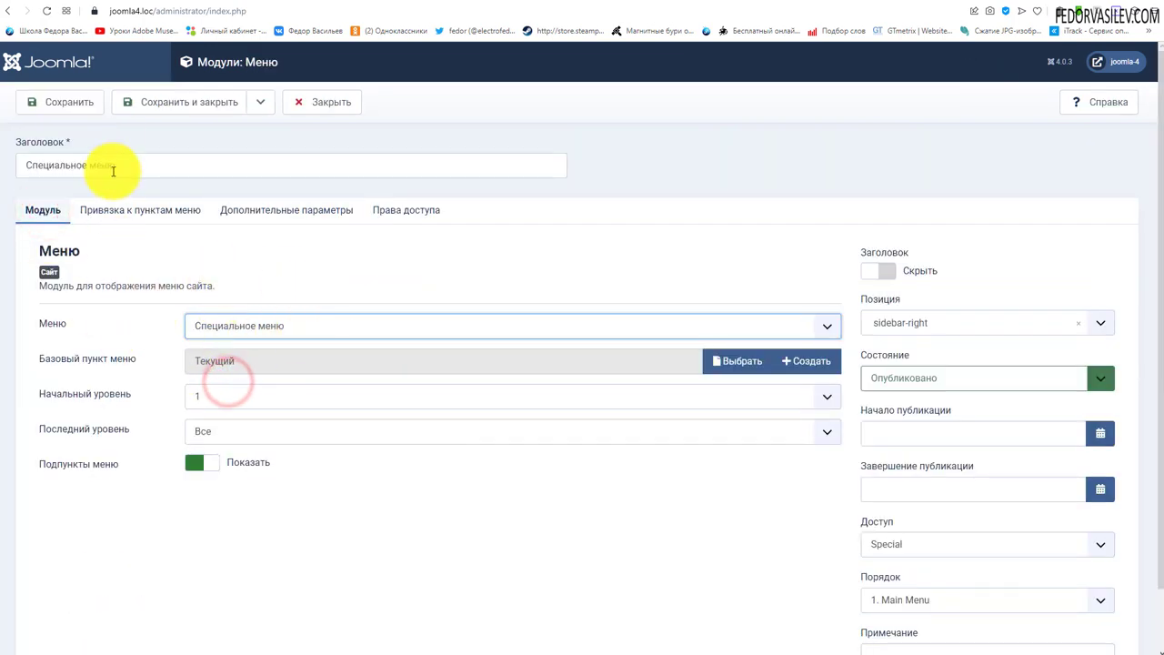
pyautogui.click(159, 102)
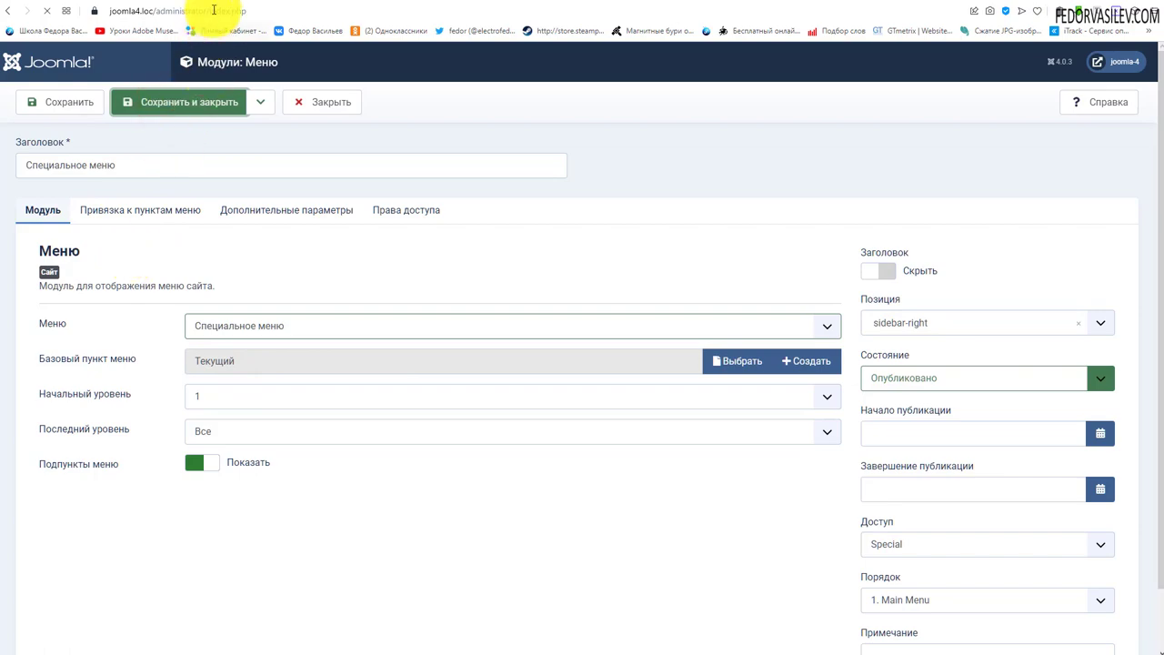
# - Reload the site's home page, compare the sidebar's Main Menu with the special menu, and open the Добавить + item
pyautogui.click(223, 3)
pyautogui.click(47, 11)
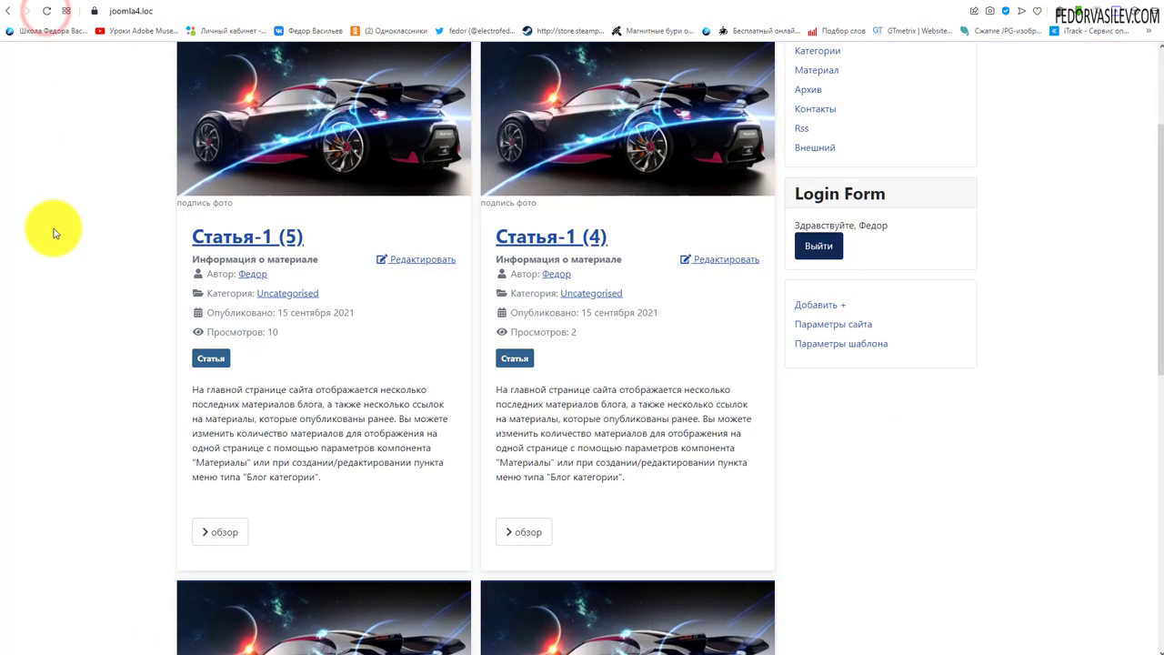
pyautogui.scroll(2, 835, 518)
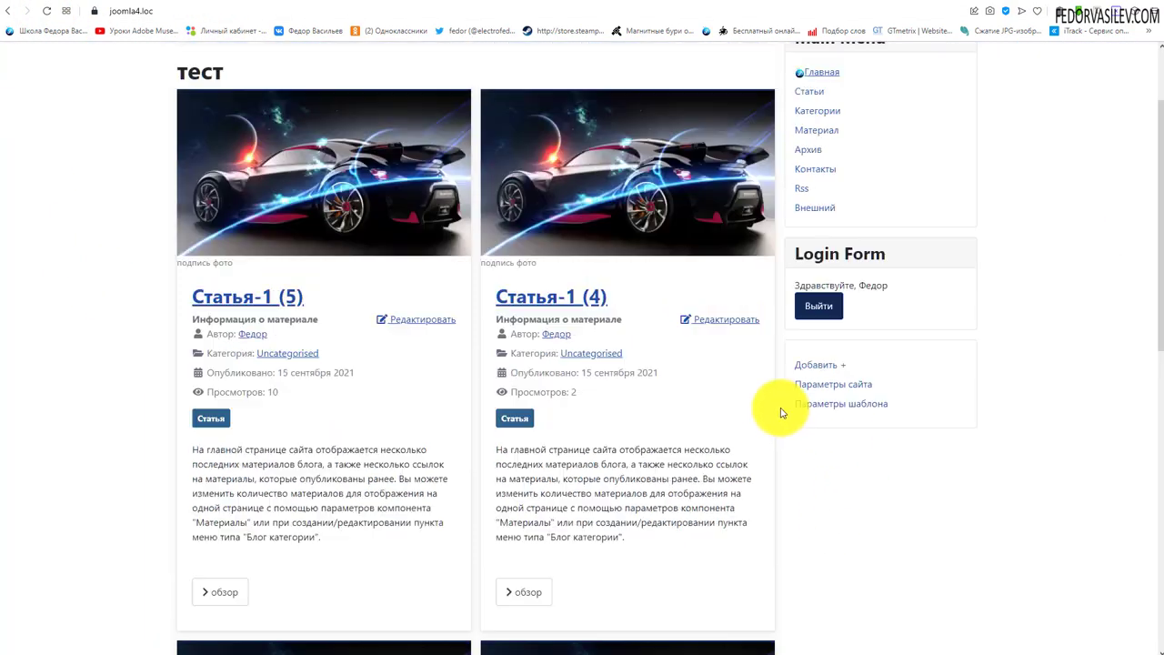
pyautogui.scroll(-3, 828, 364)
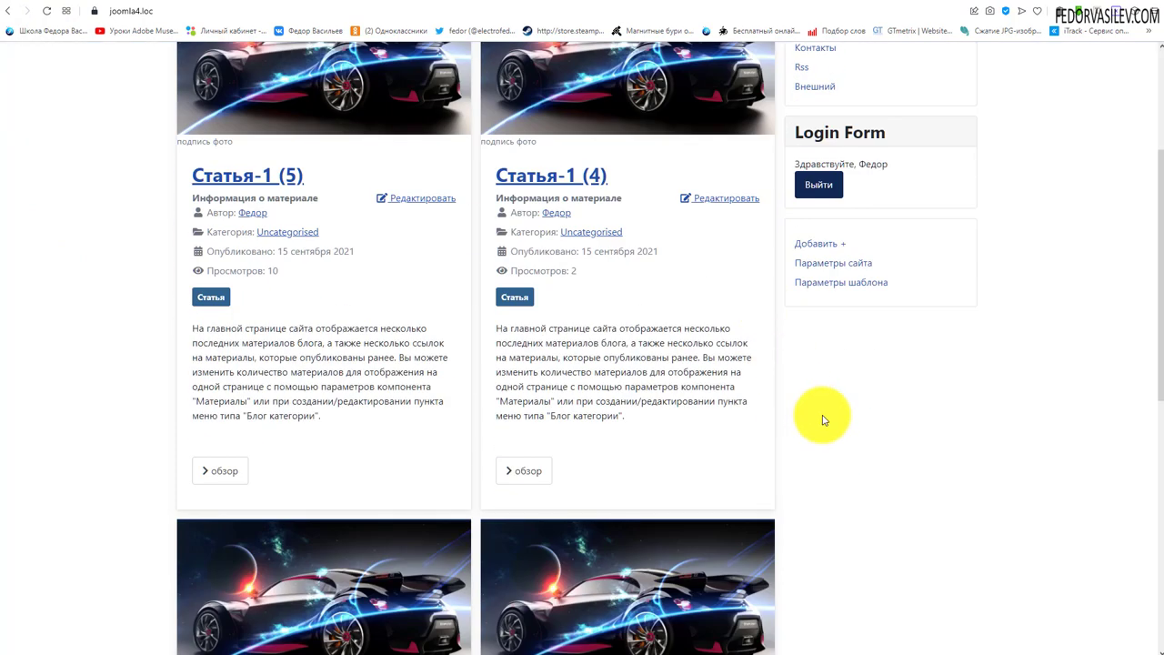
pyautogui.click(822, 245)
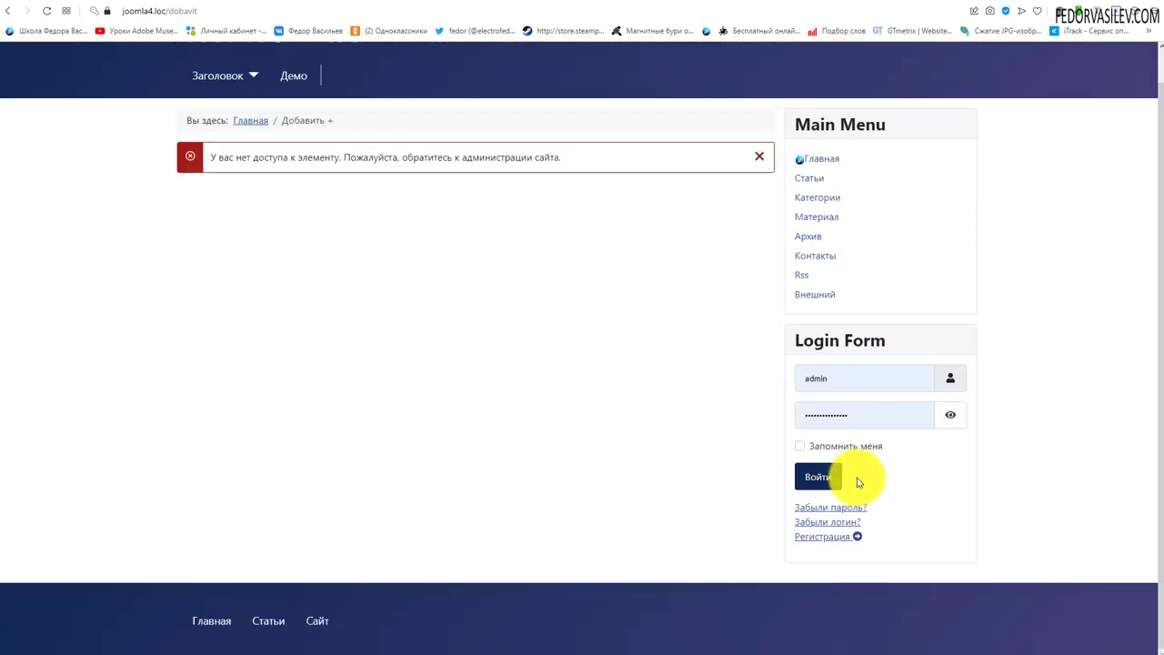
# - Return to the site's home page and examine which menus the sidebar shows to a logged-out visitor
pyautogui.click(815, 194)
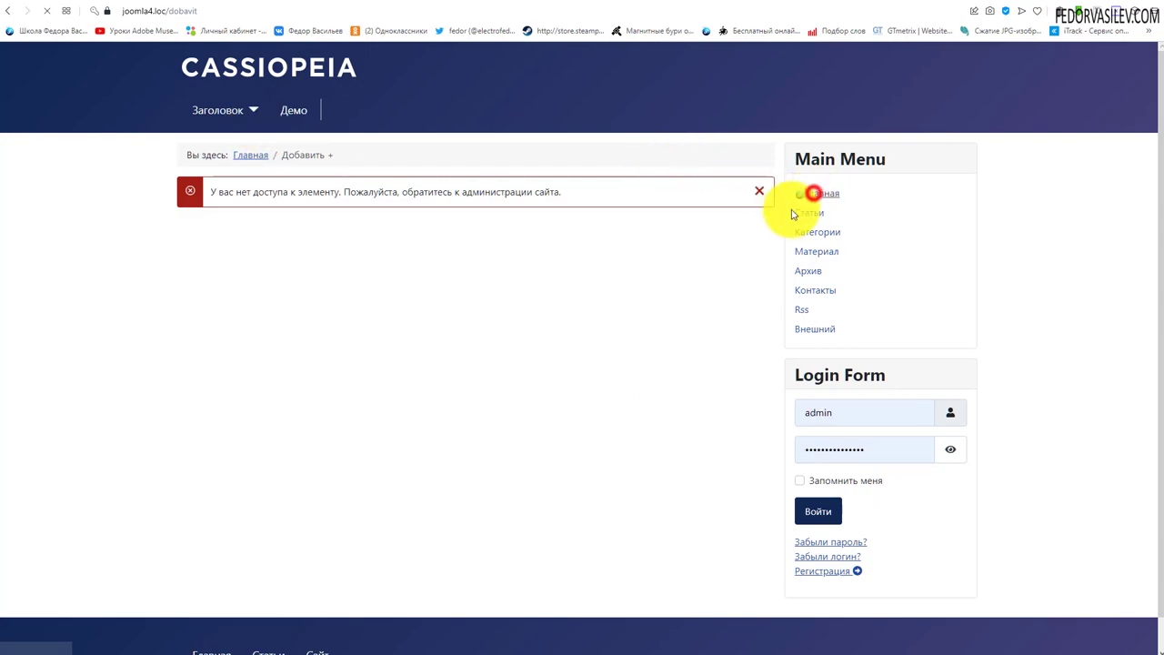
pyautogui.click(858, 449)
pyautogui.scroll(-3, 1000, 507)
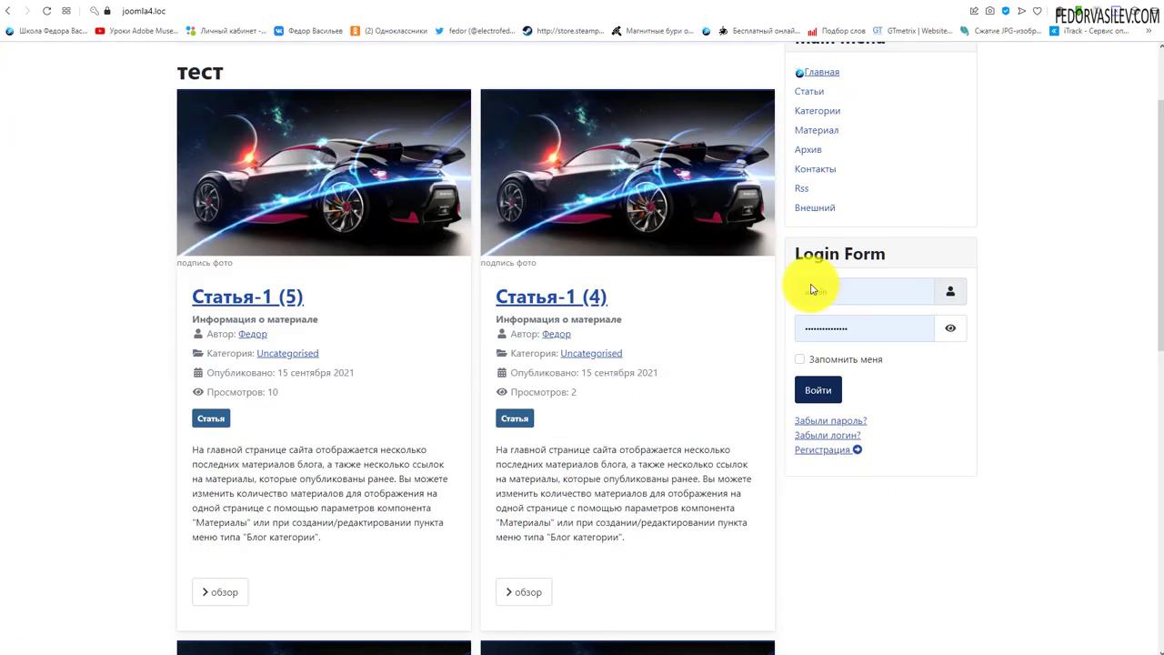
pyautogui.scroll(-5, 921, 469)
pyautogui.scroll(8, 919, 473)
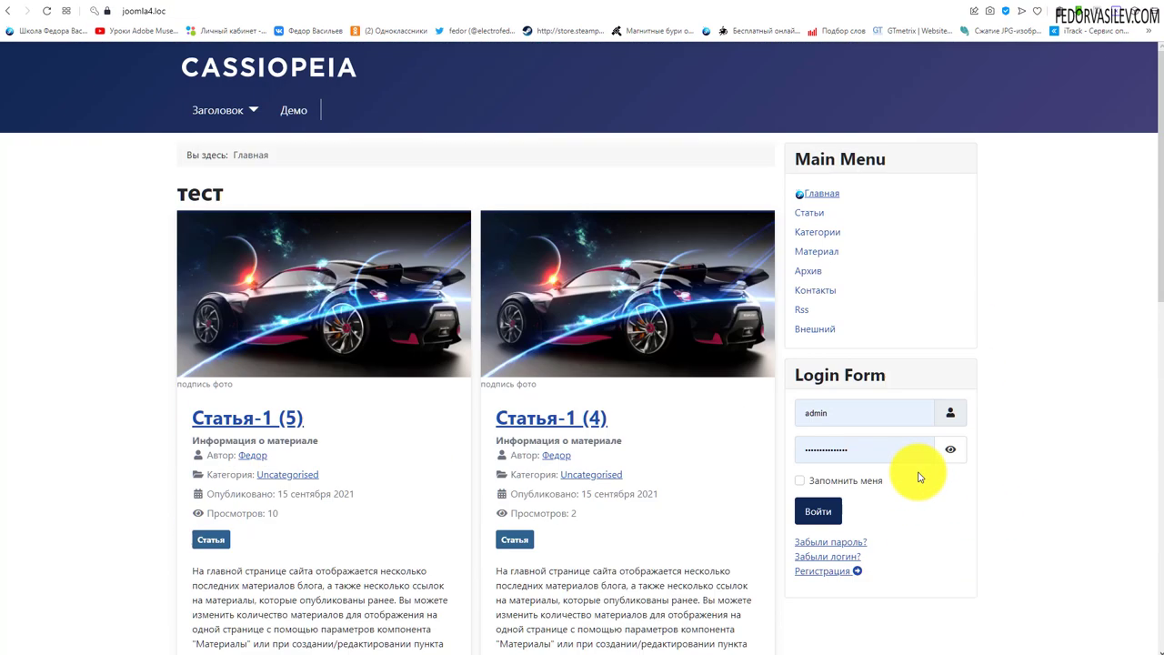